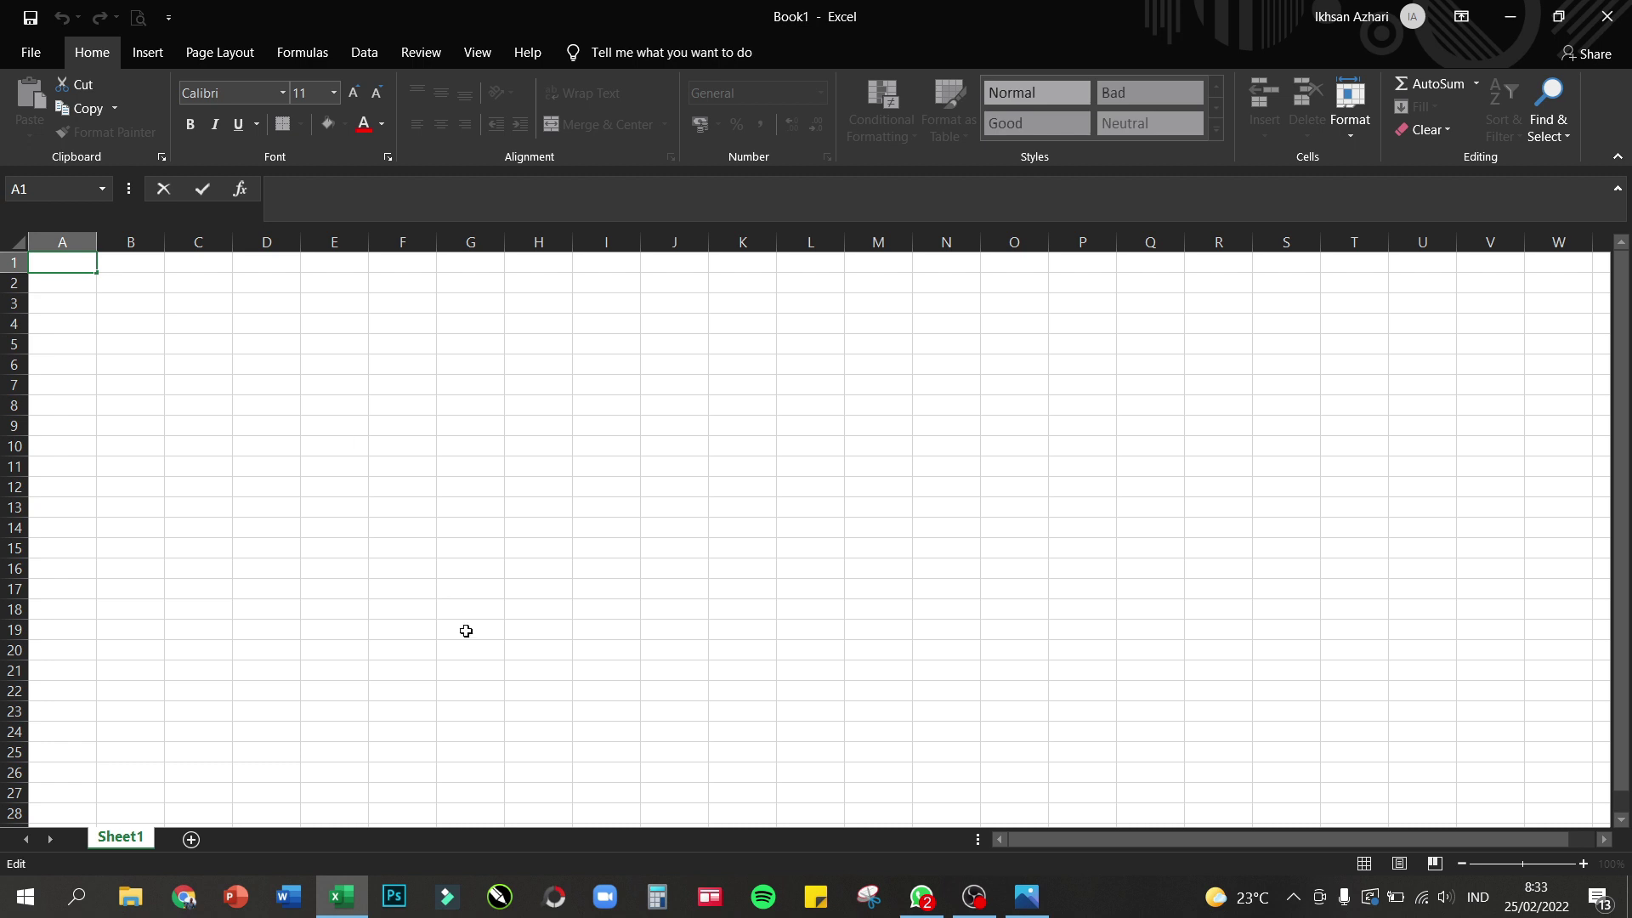
- Switch to the schedule photo in Photos and draw pen marks on the edges of the HARI, JAM and DARING header cells
left_click(1027, 905)
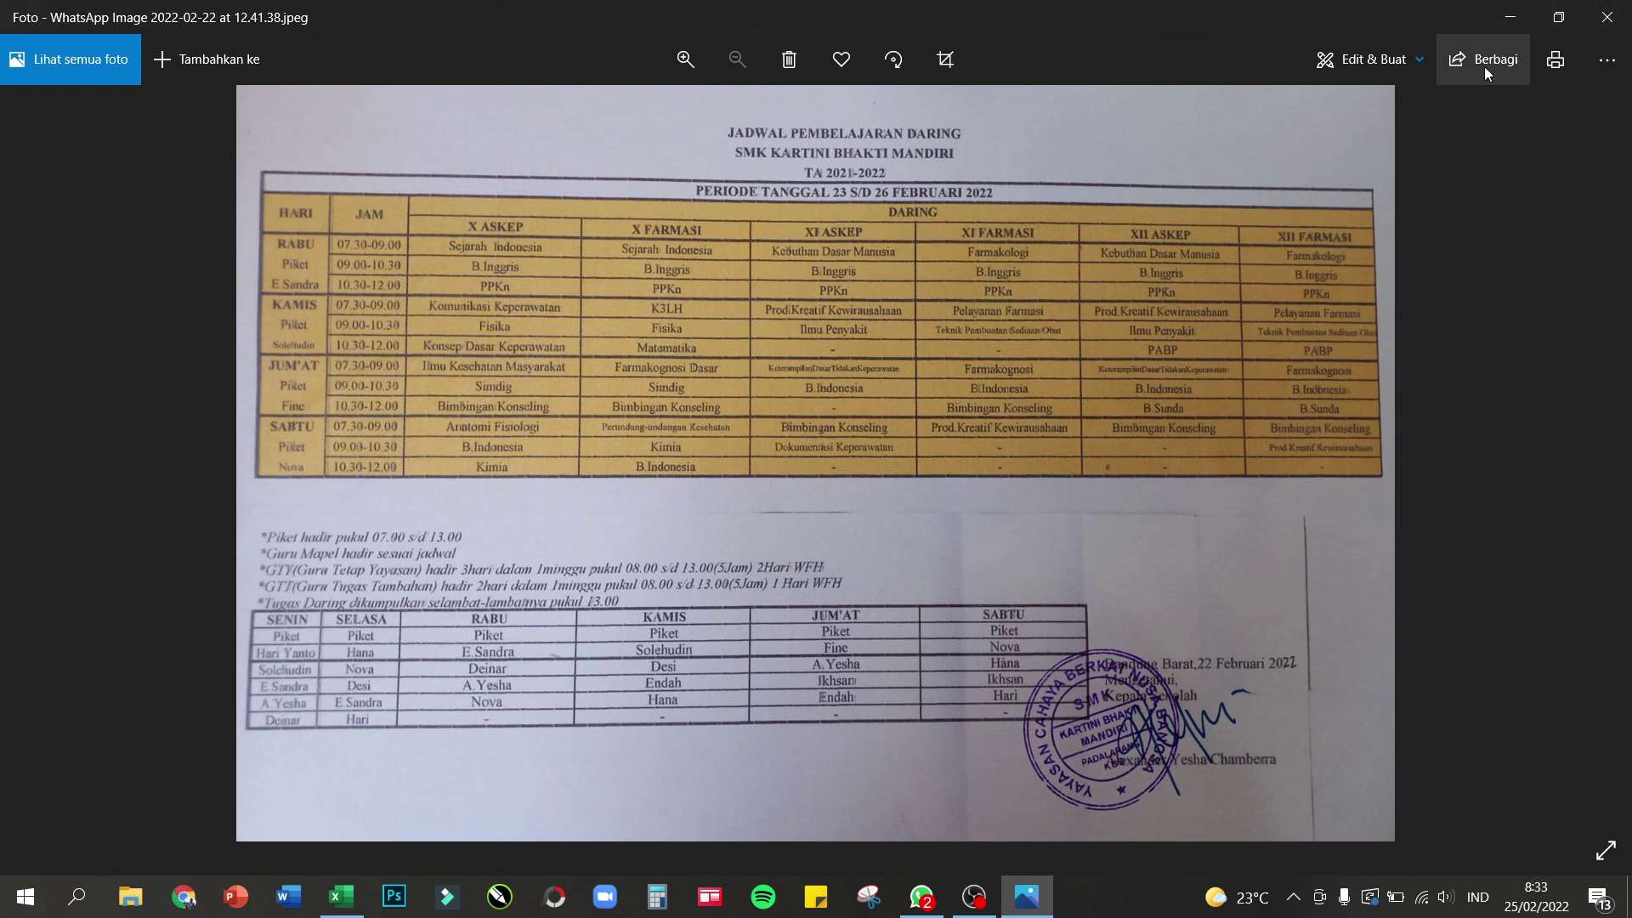
left_click(1399, 58)
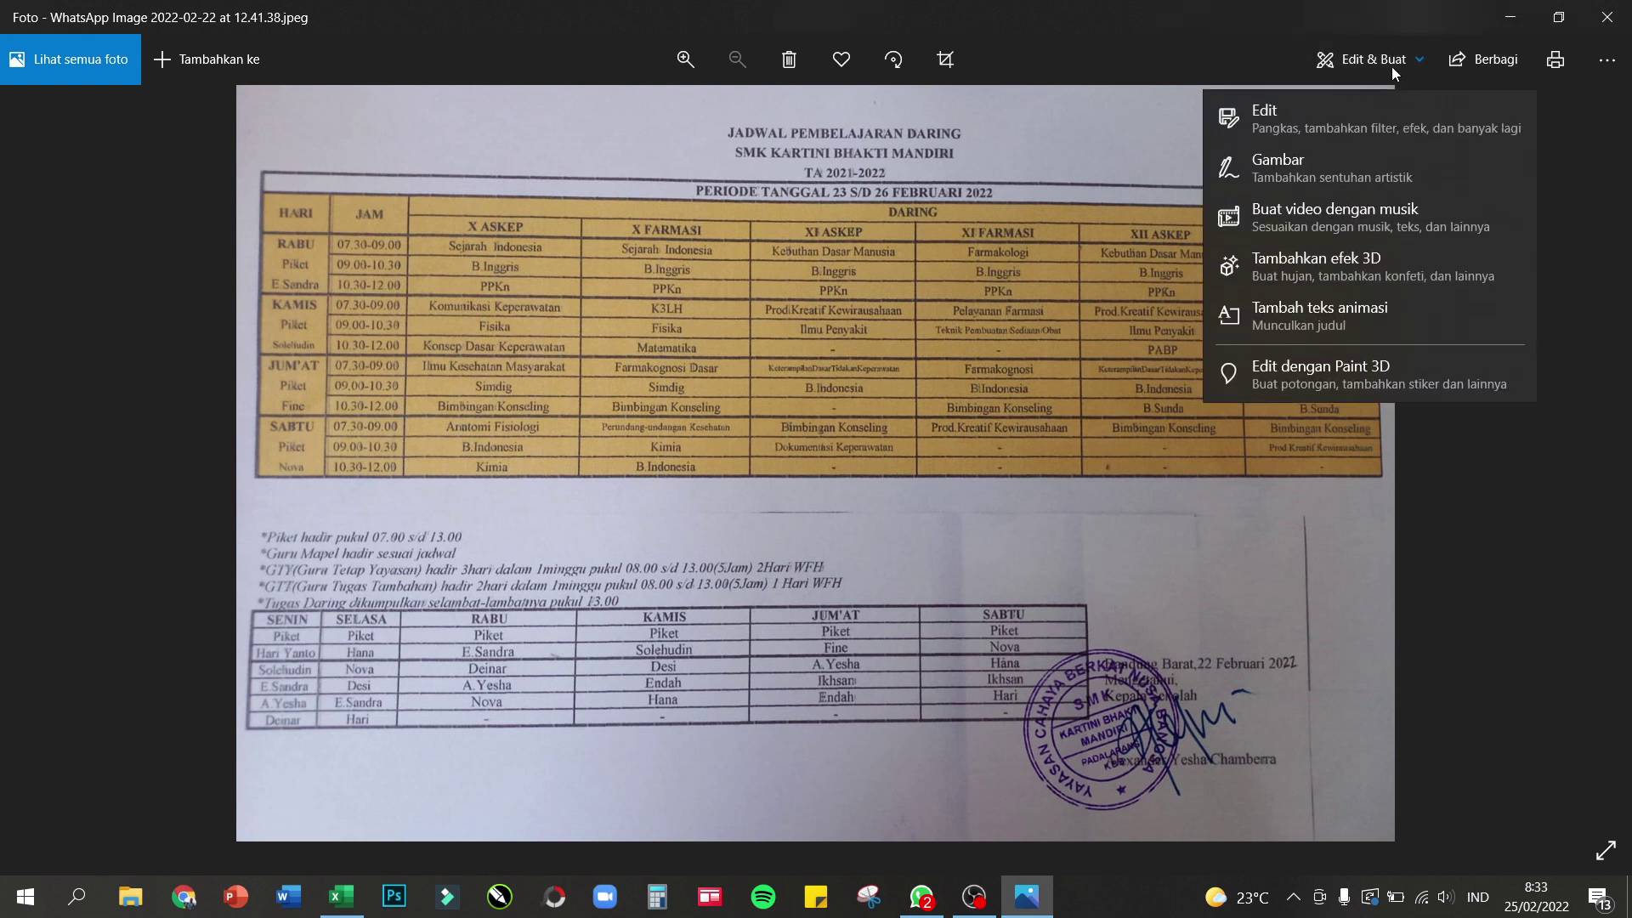
left_click(1315, 174)
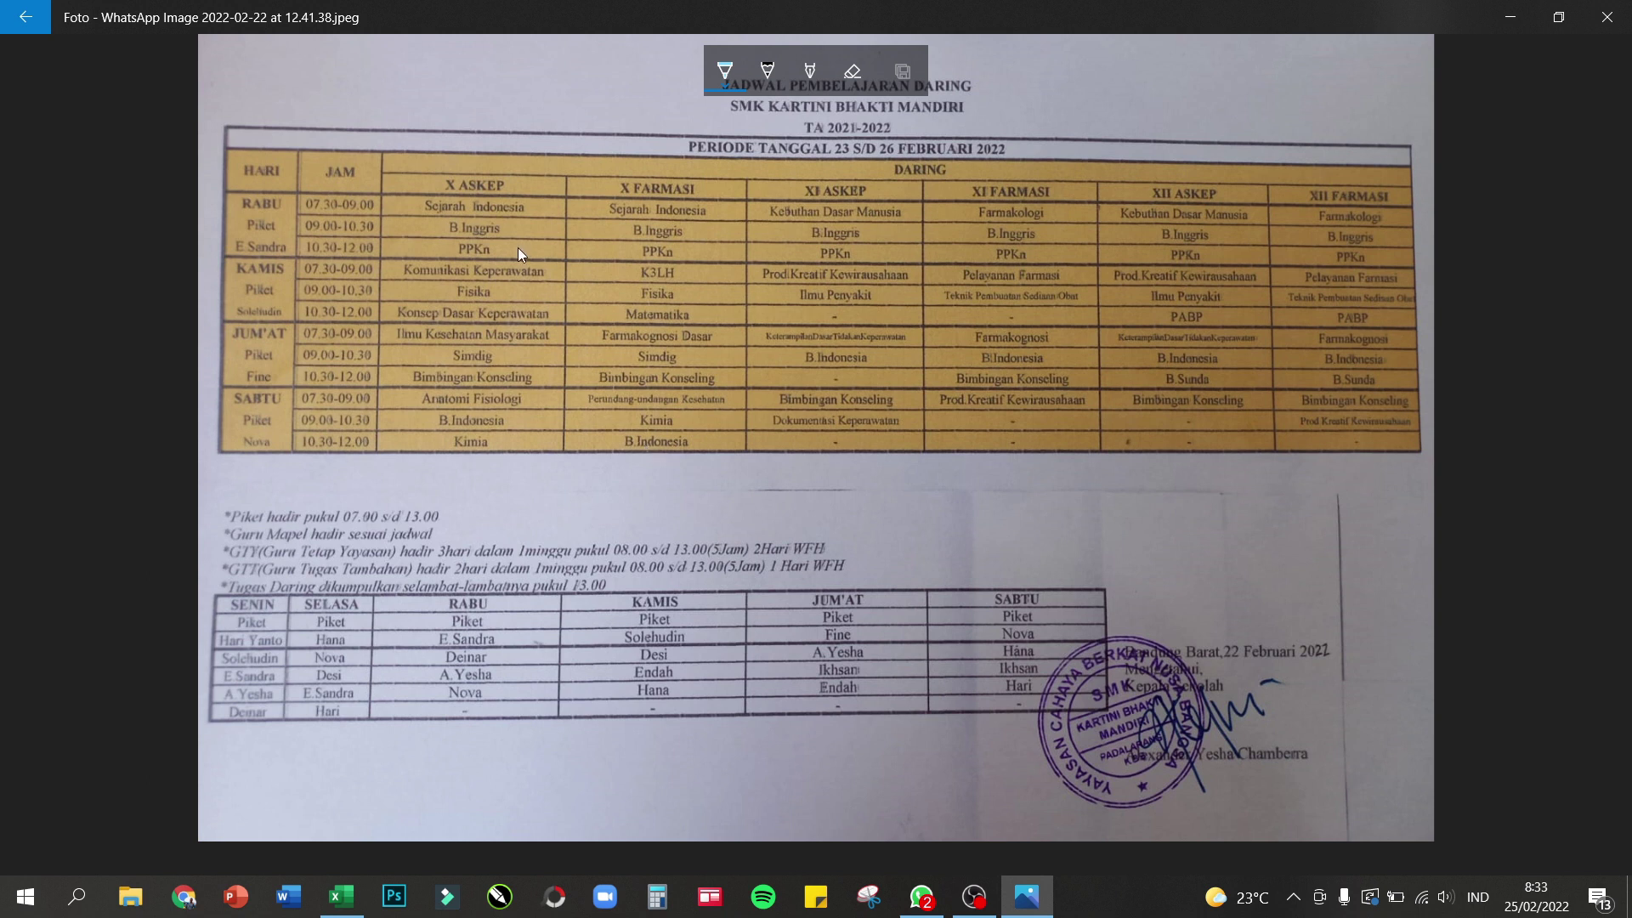
left_click(1011, 85)
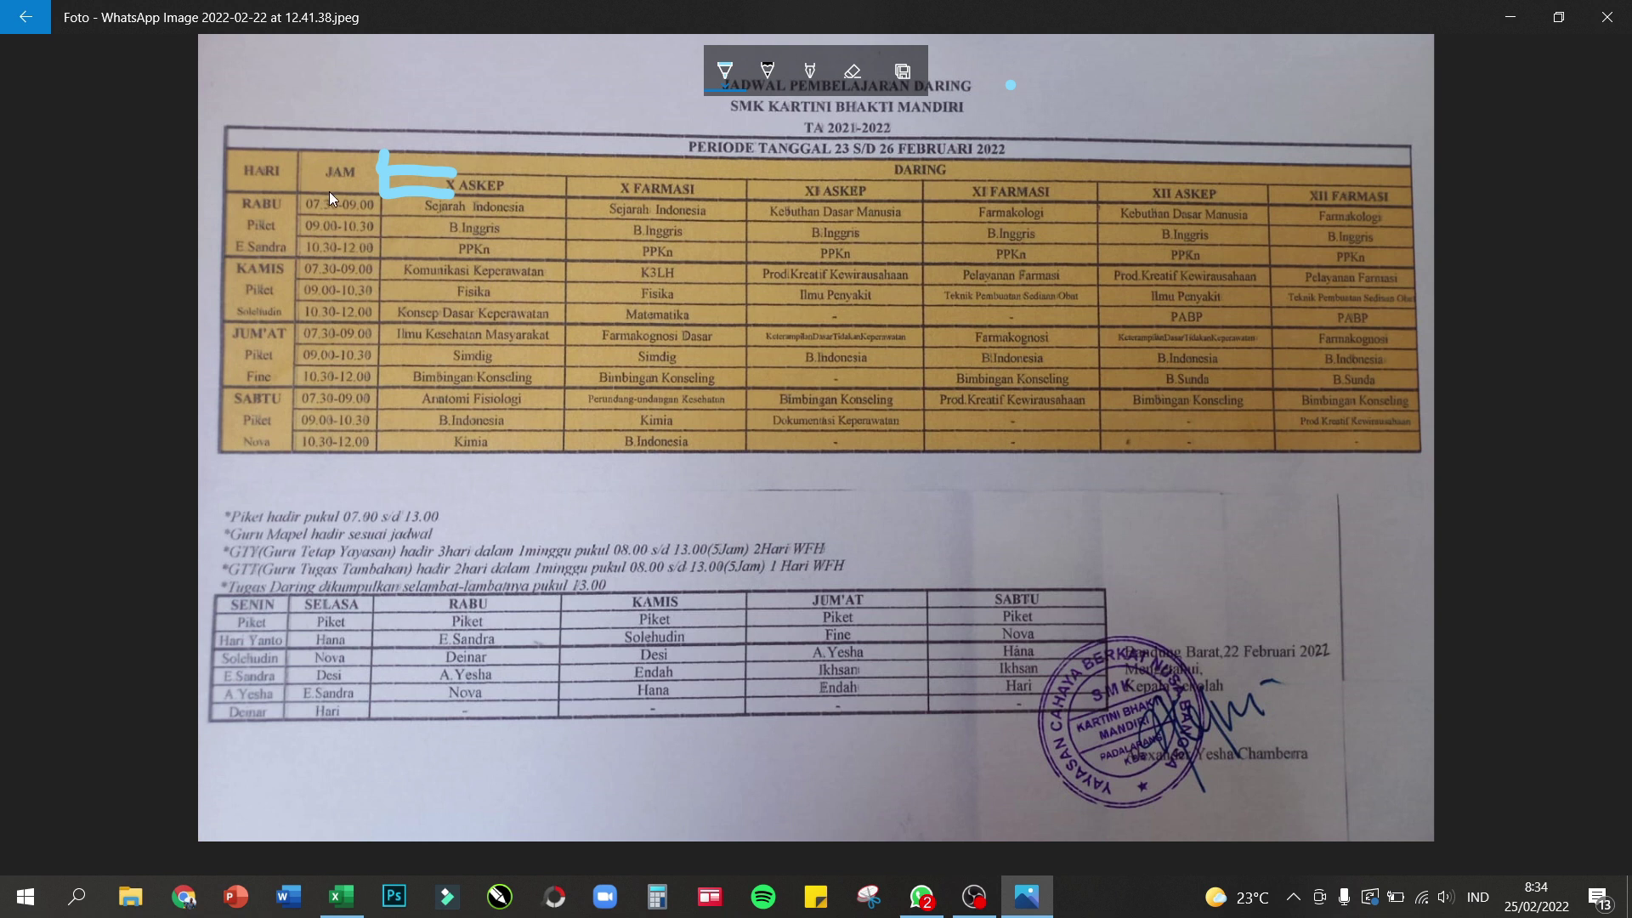
left_click_drag(298, 153, 299, 168)
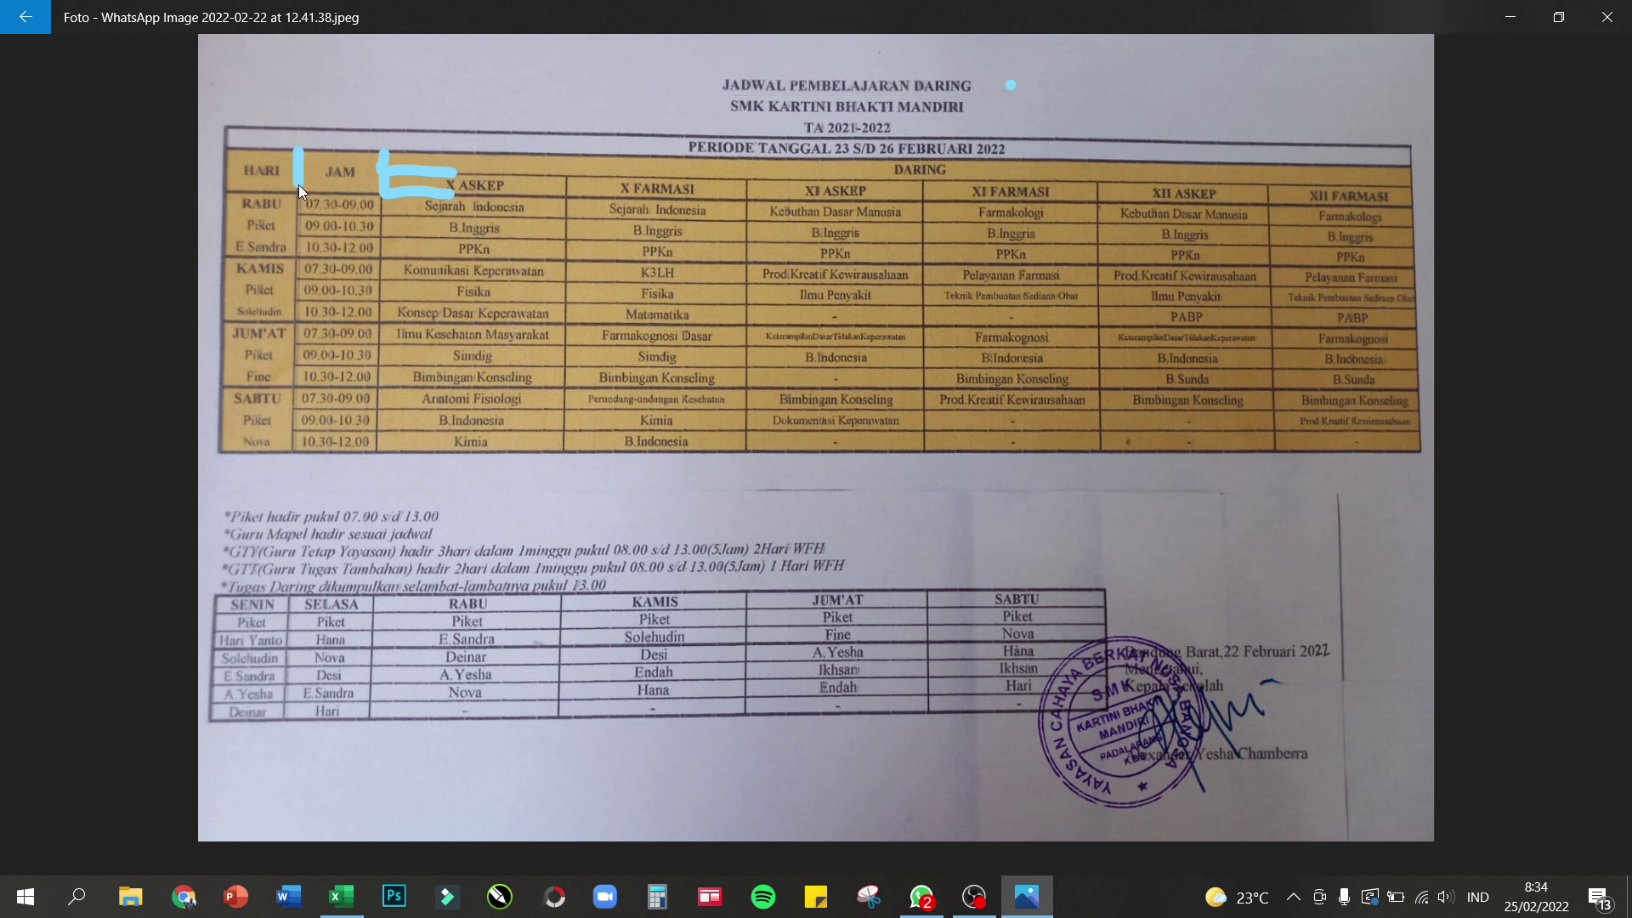
left_click_drag(231, 140, 226, 175)
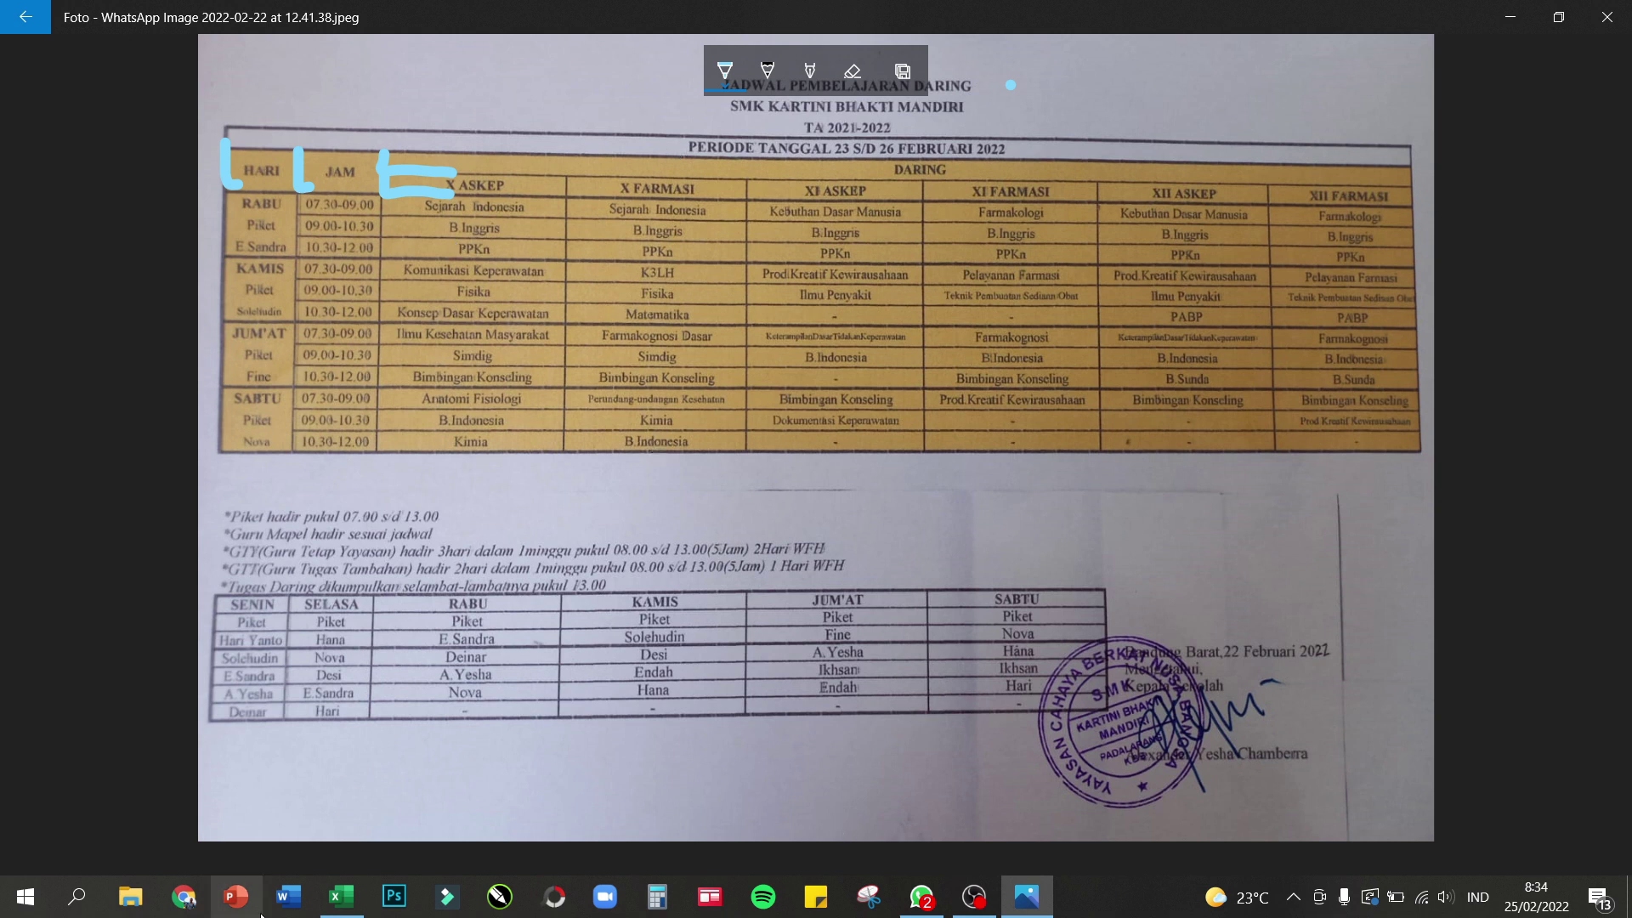
- Switch to Excel, leave cell editing and set the page orientation to Landscape
mouse_move(341, 910)
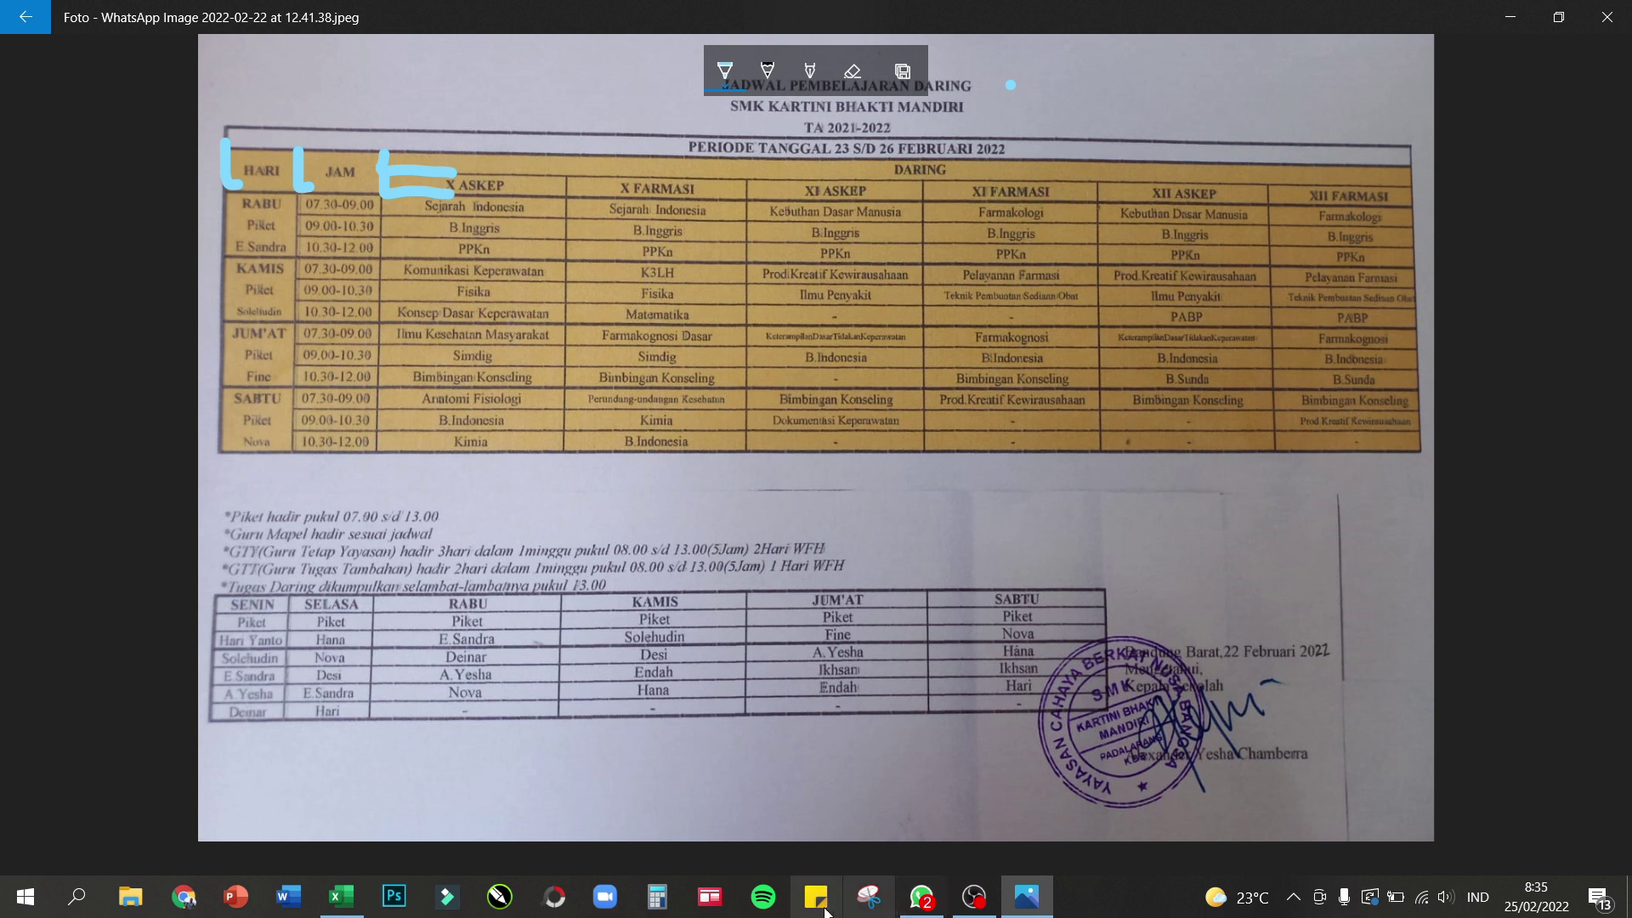
left_click(338, 900)
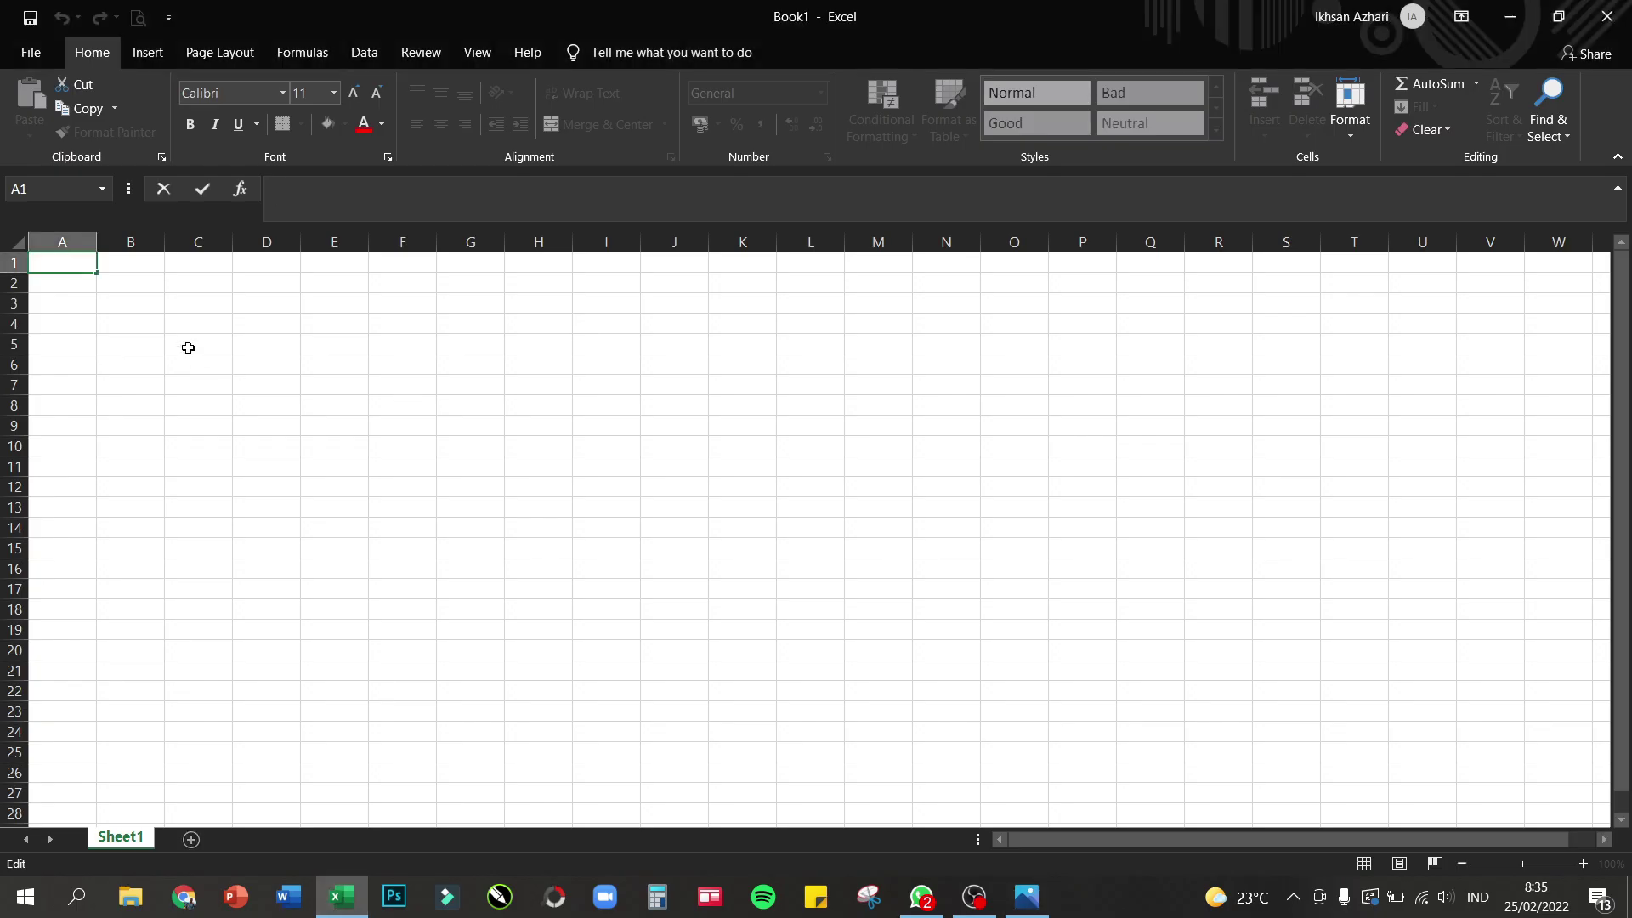
left_click(221, 54)
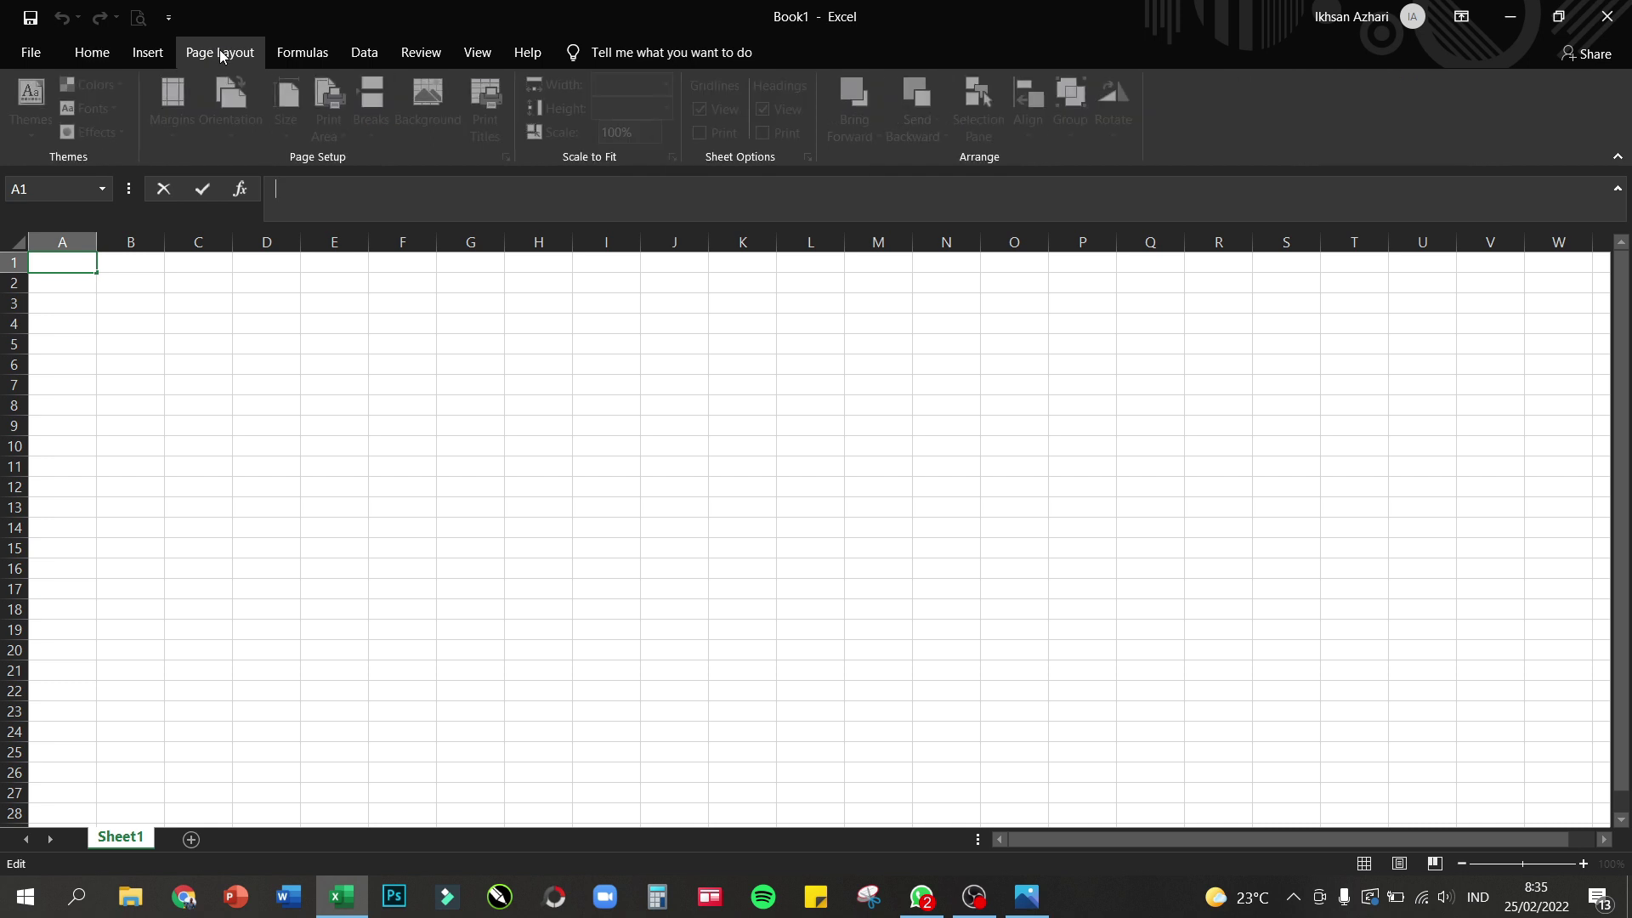
left_click(334, 508)
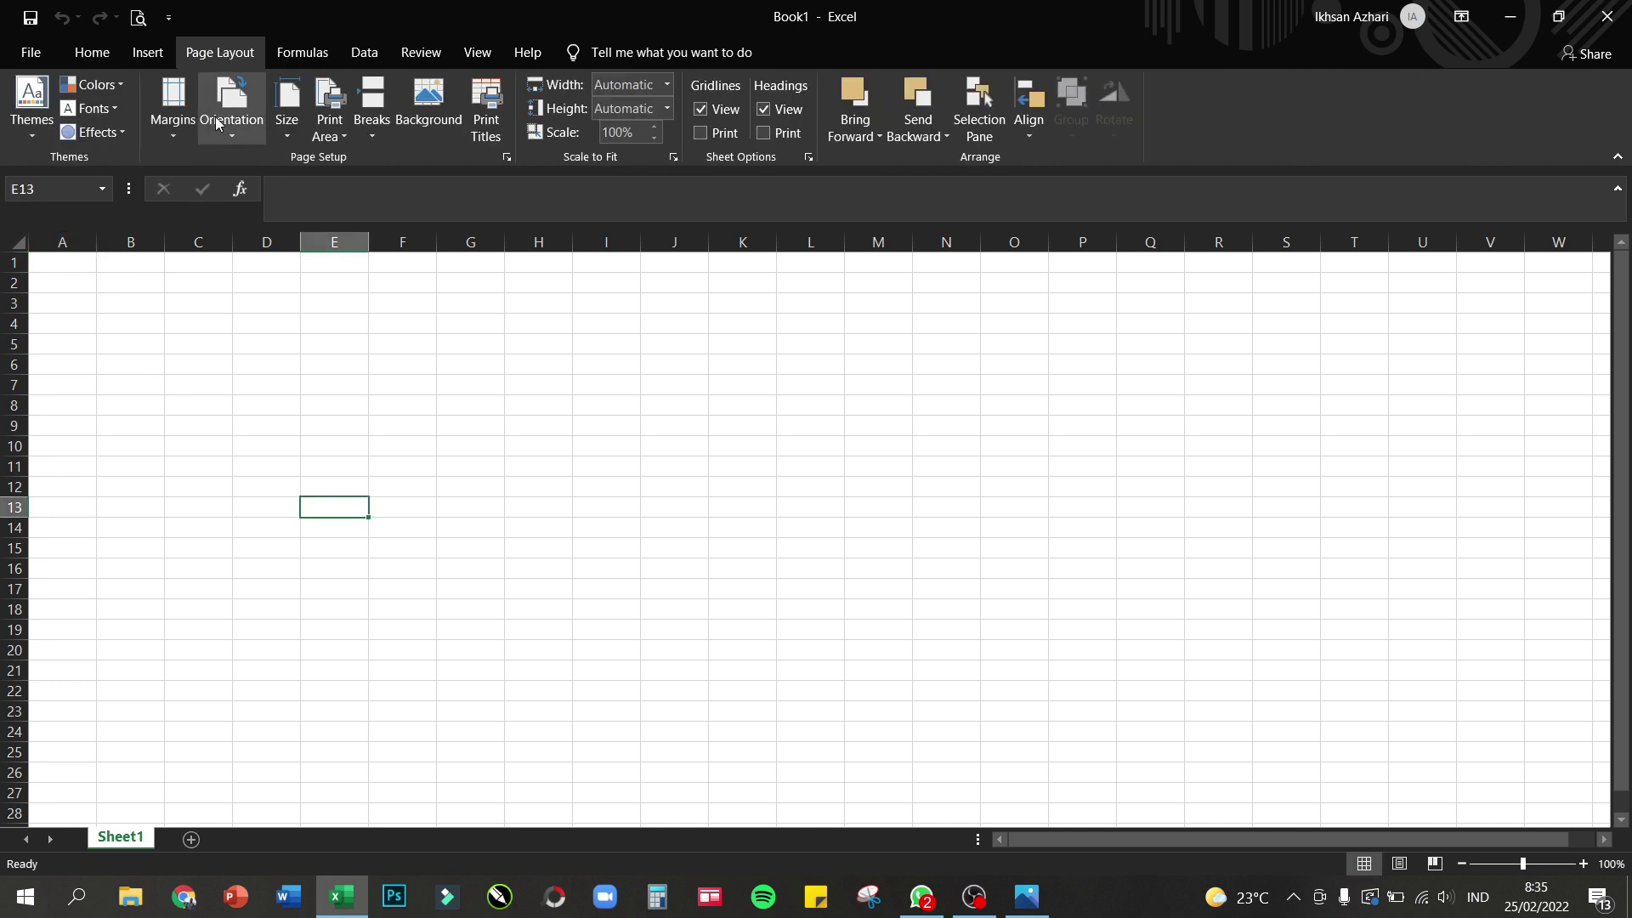
left_click(216, 115)
left_click(257, 214)
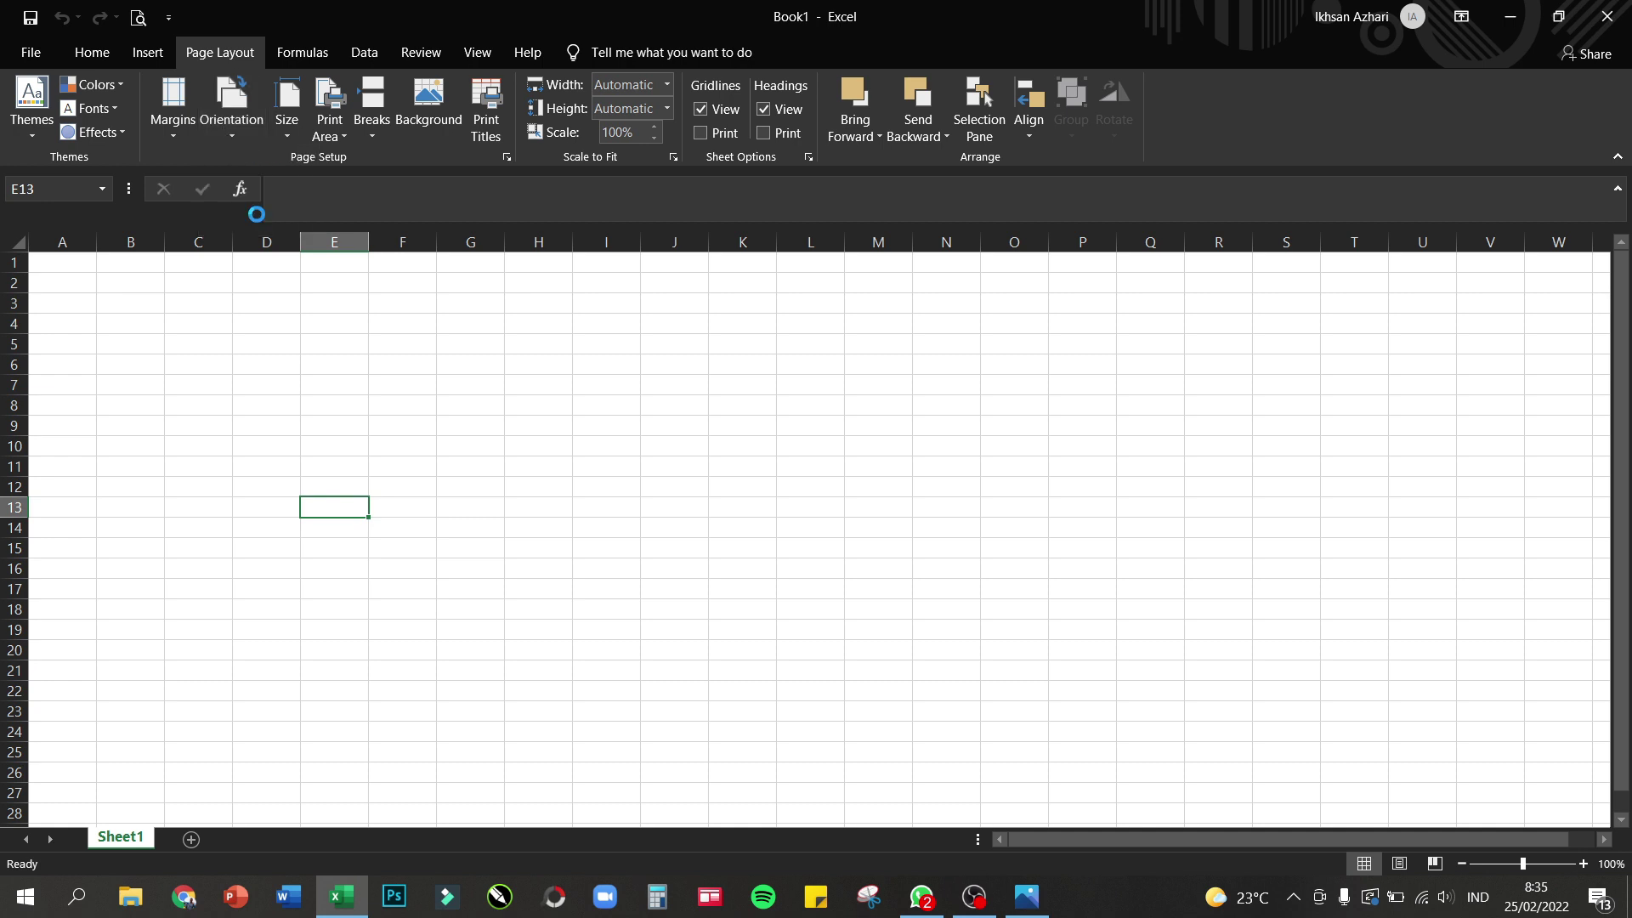
left_click(46, 270)
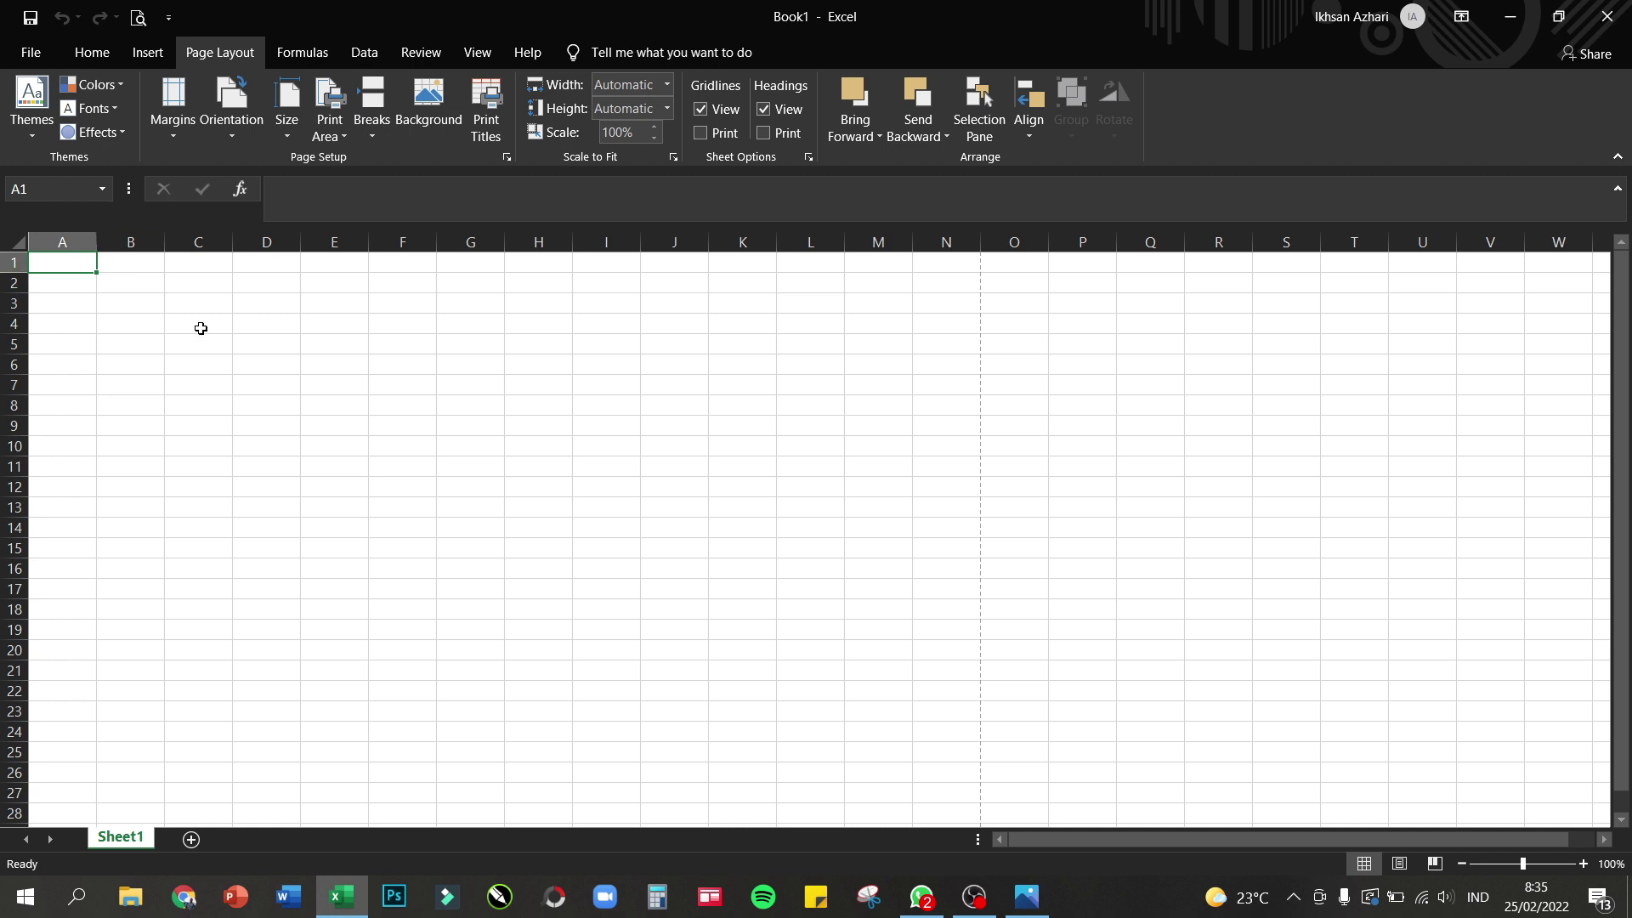
left_click(127, 268)
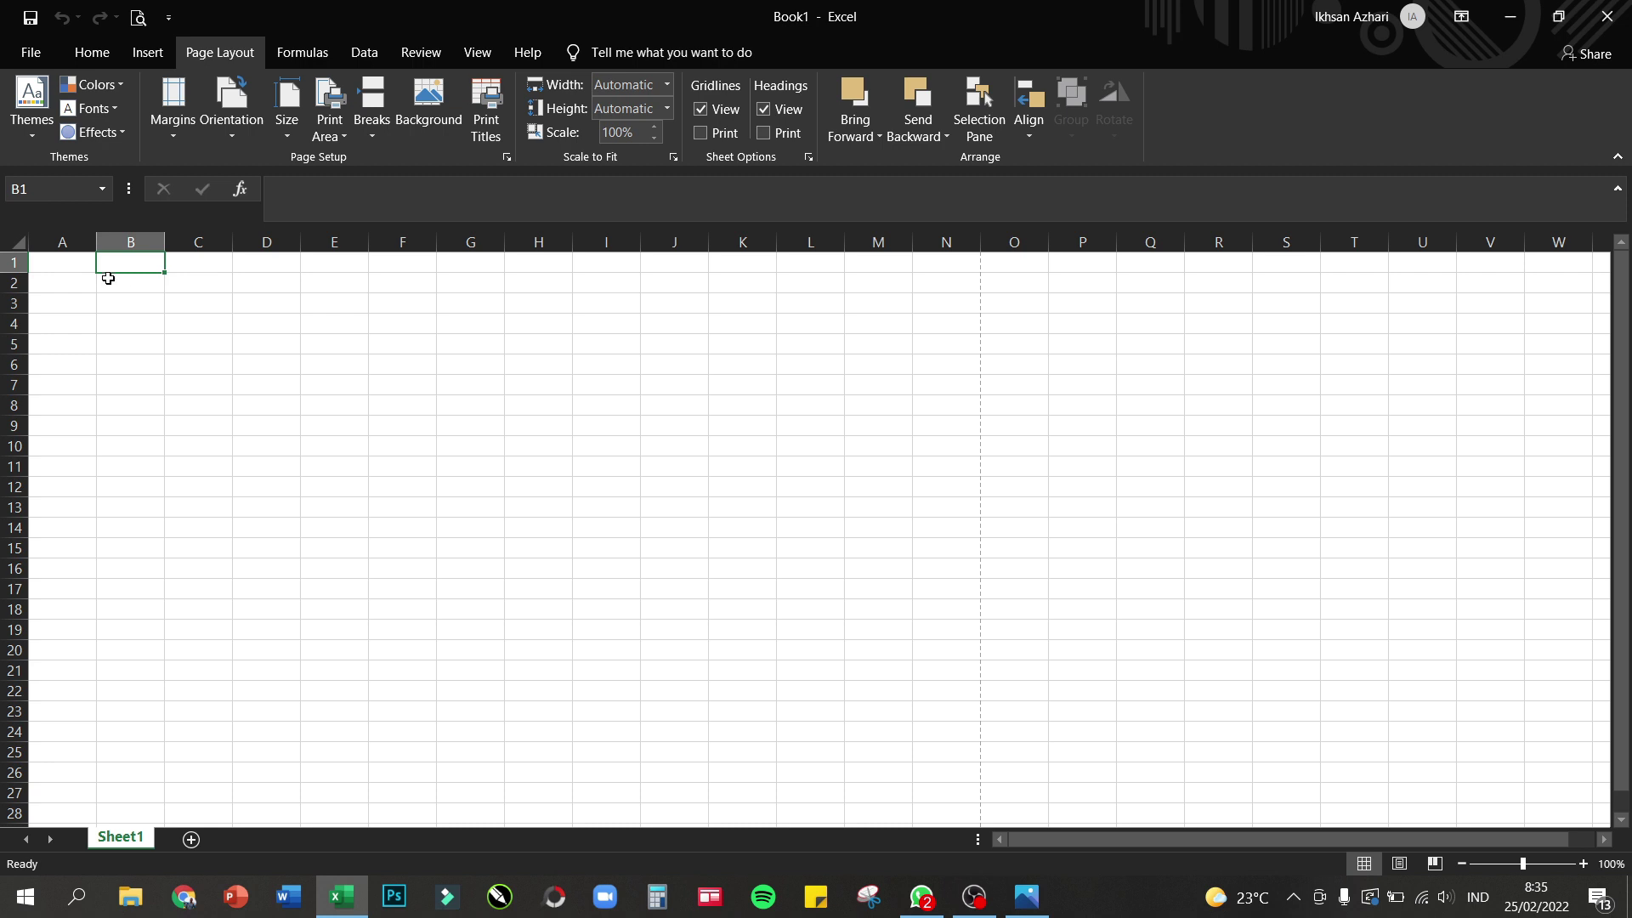
left_click_drag(70, 261, 944, 306)
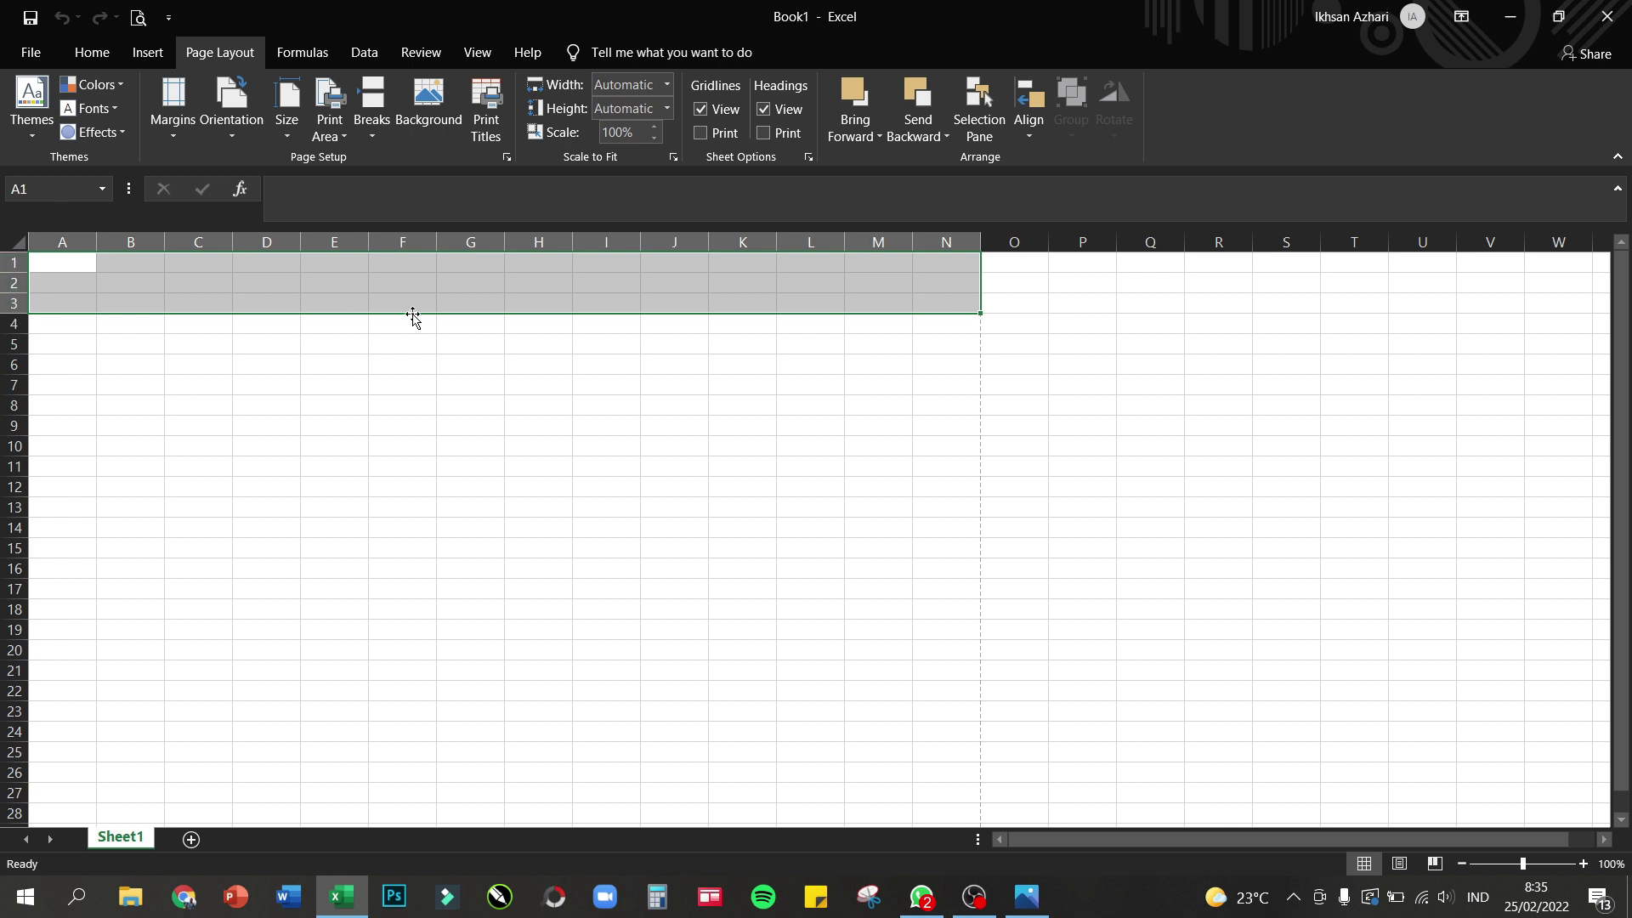
left_click(143, 54)
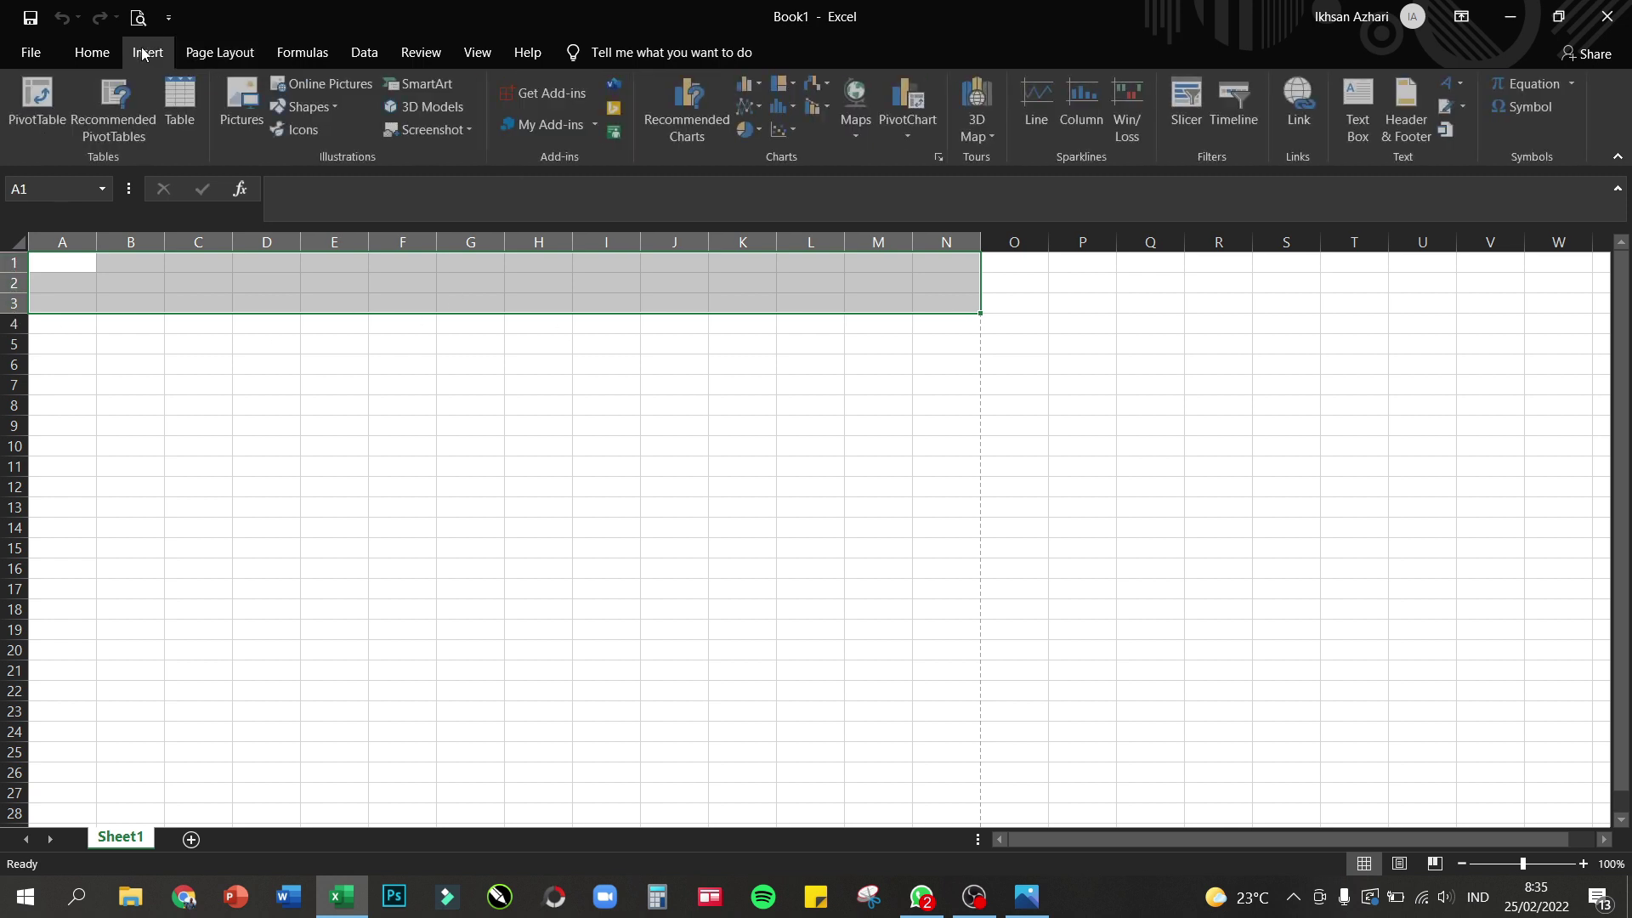
left_click(93, 53)
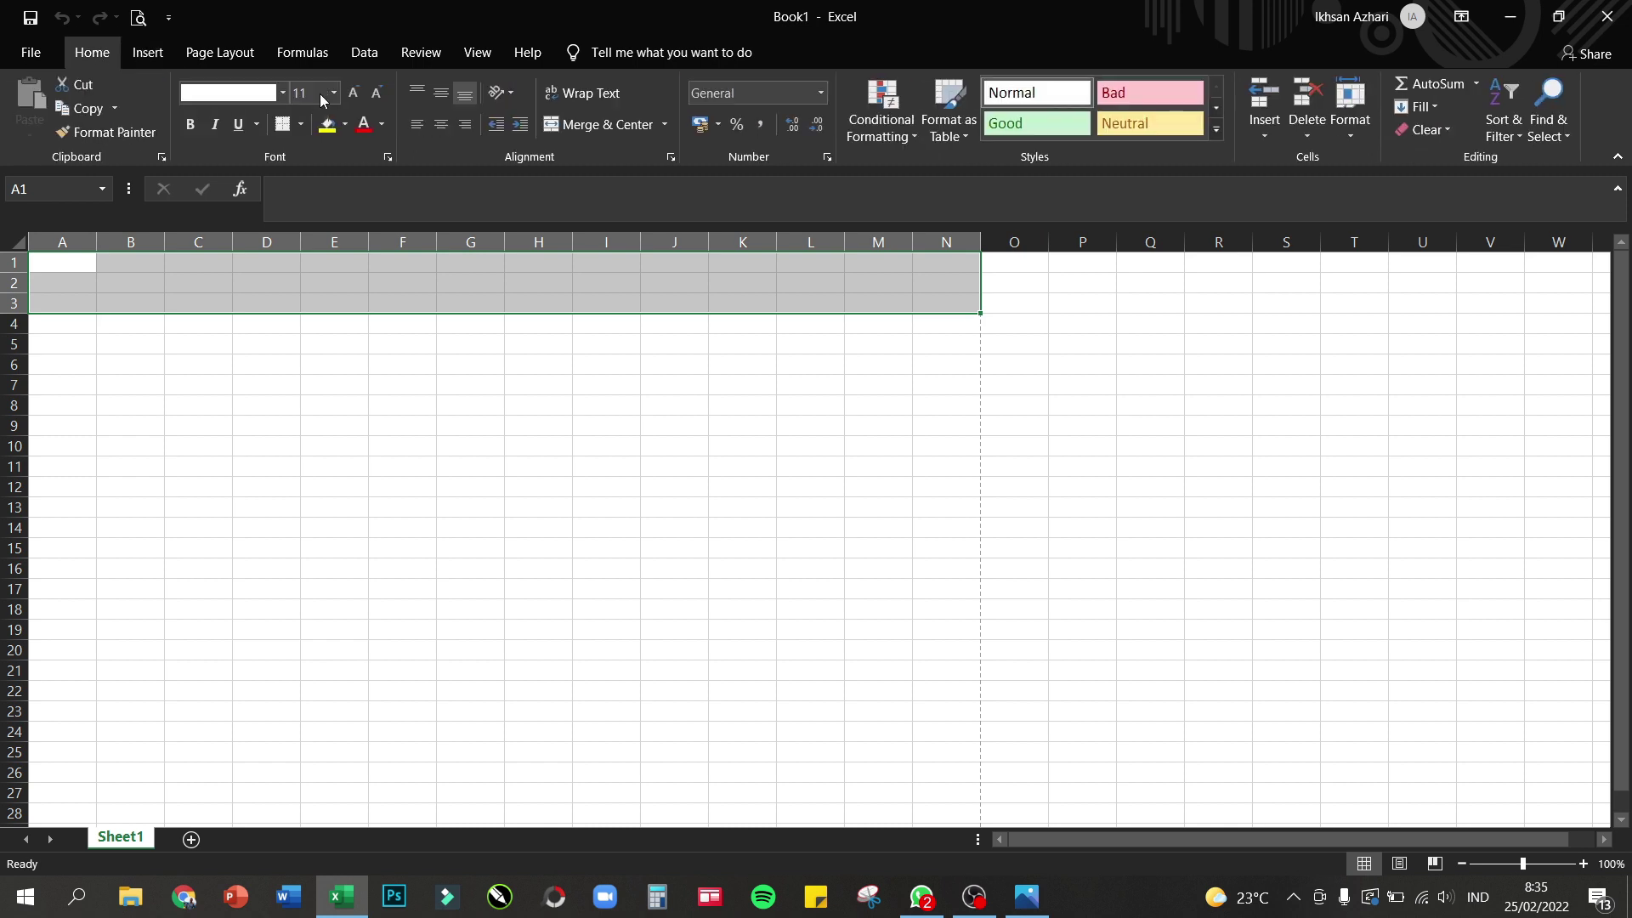
left_click(594, 124)
left_click(608, 380)
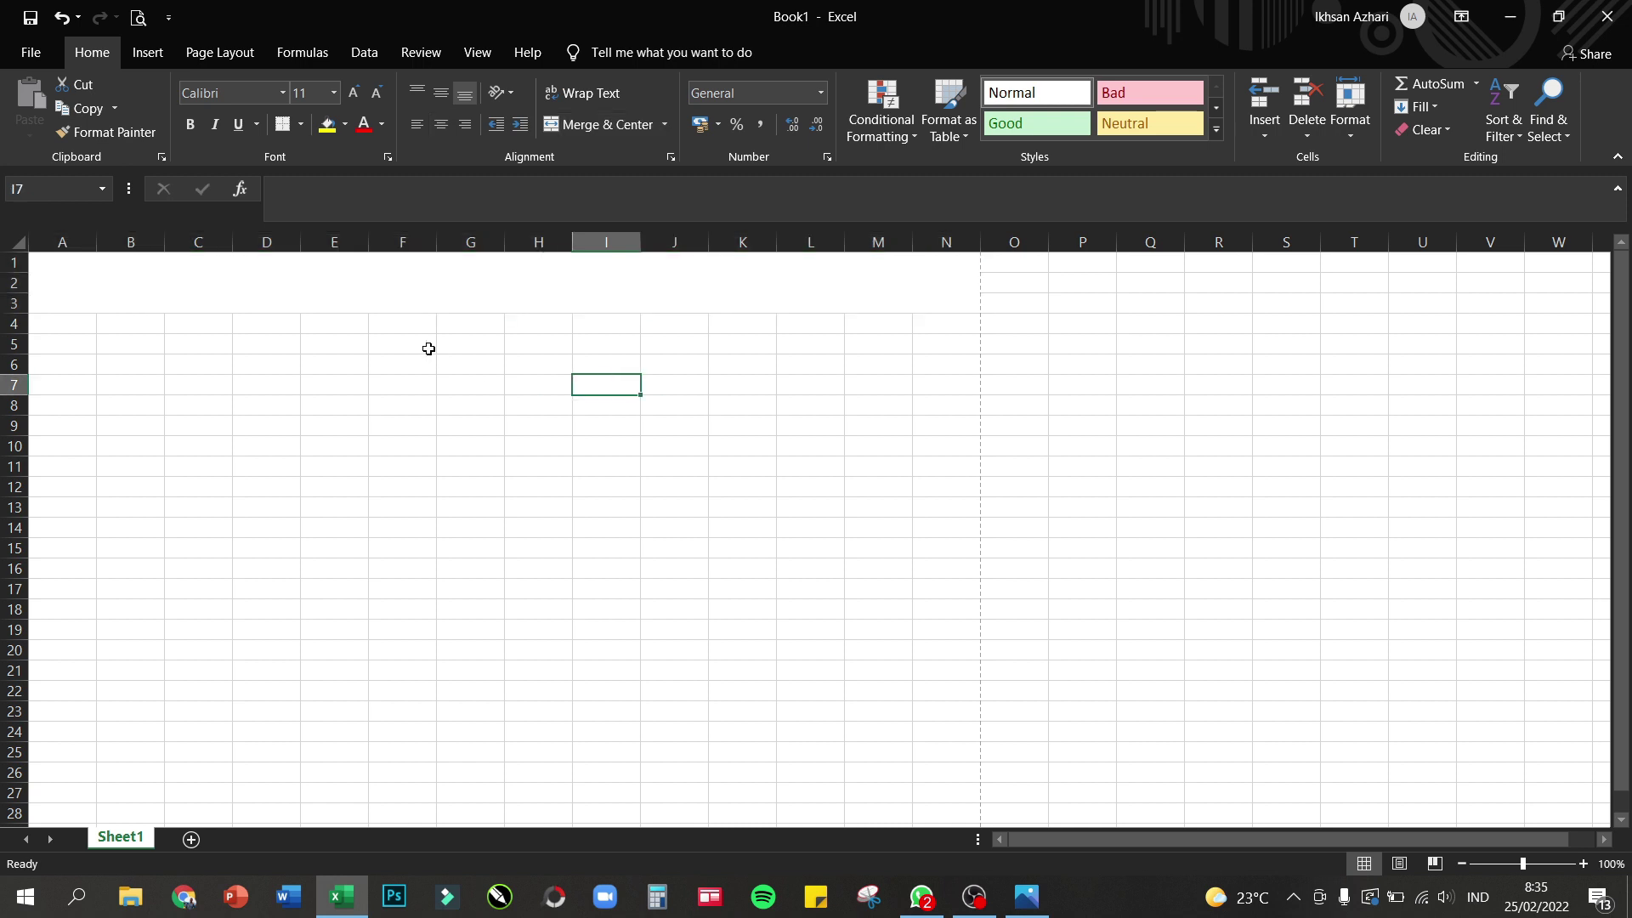
left_click(429, 282)
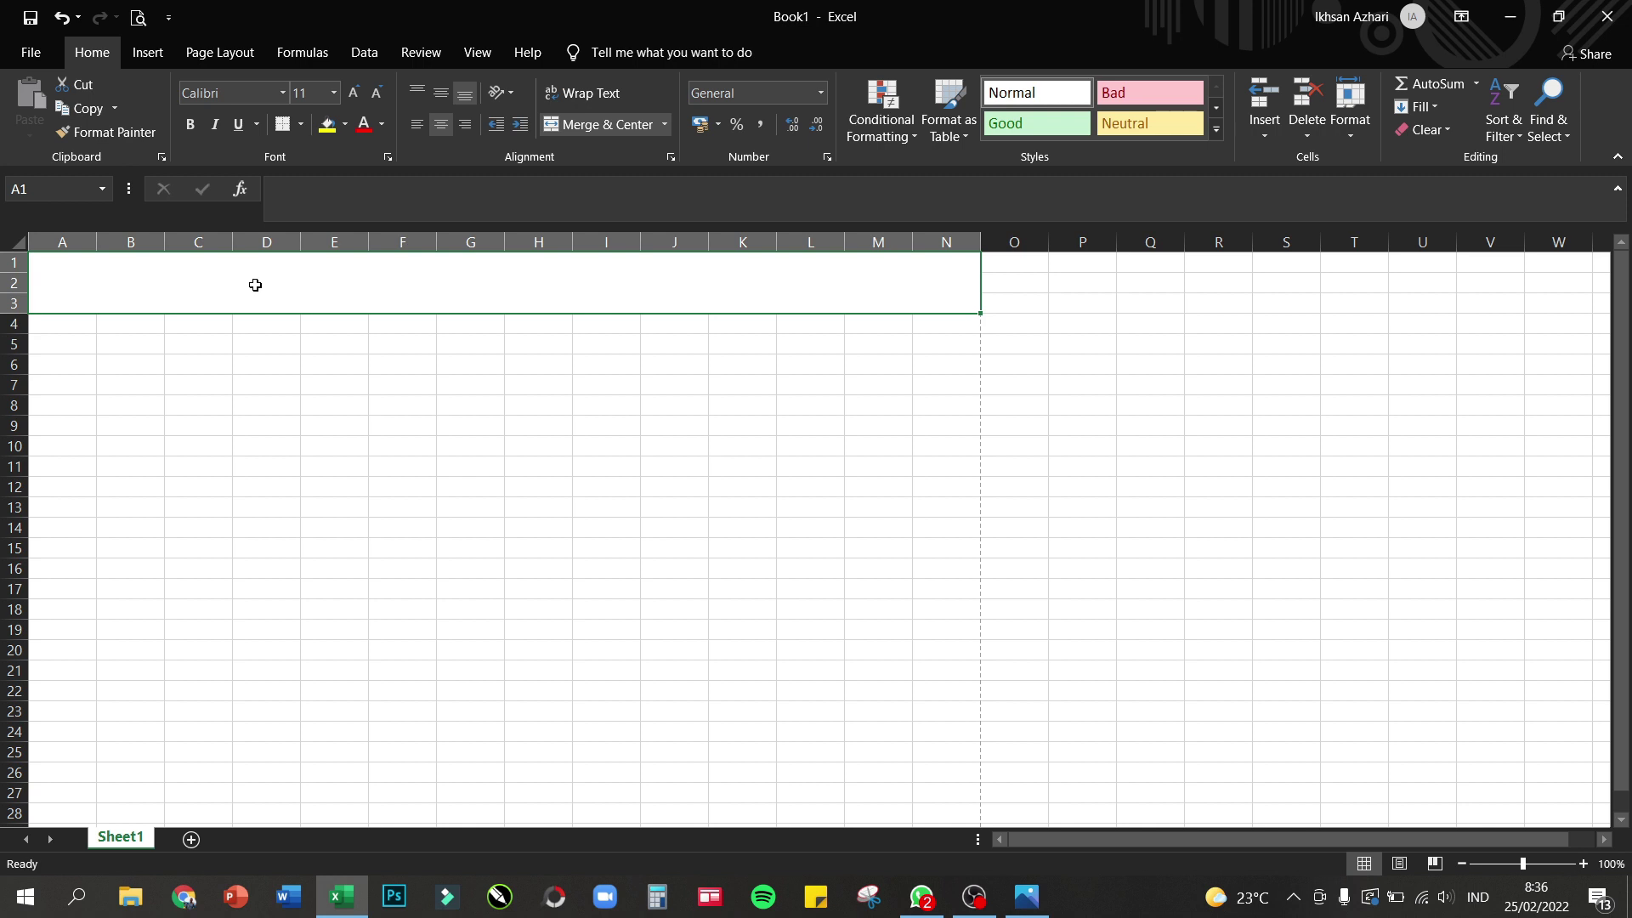
left_click(57, 19)
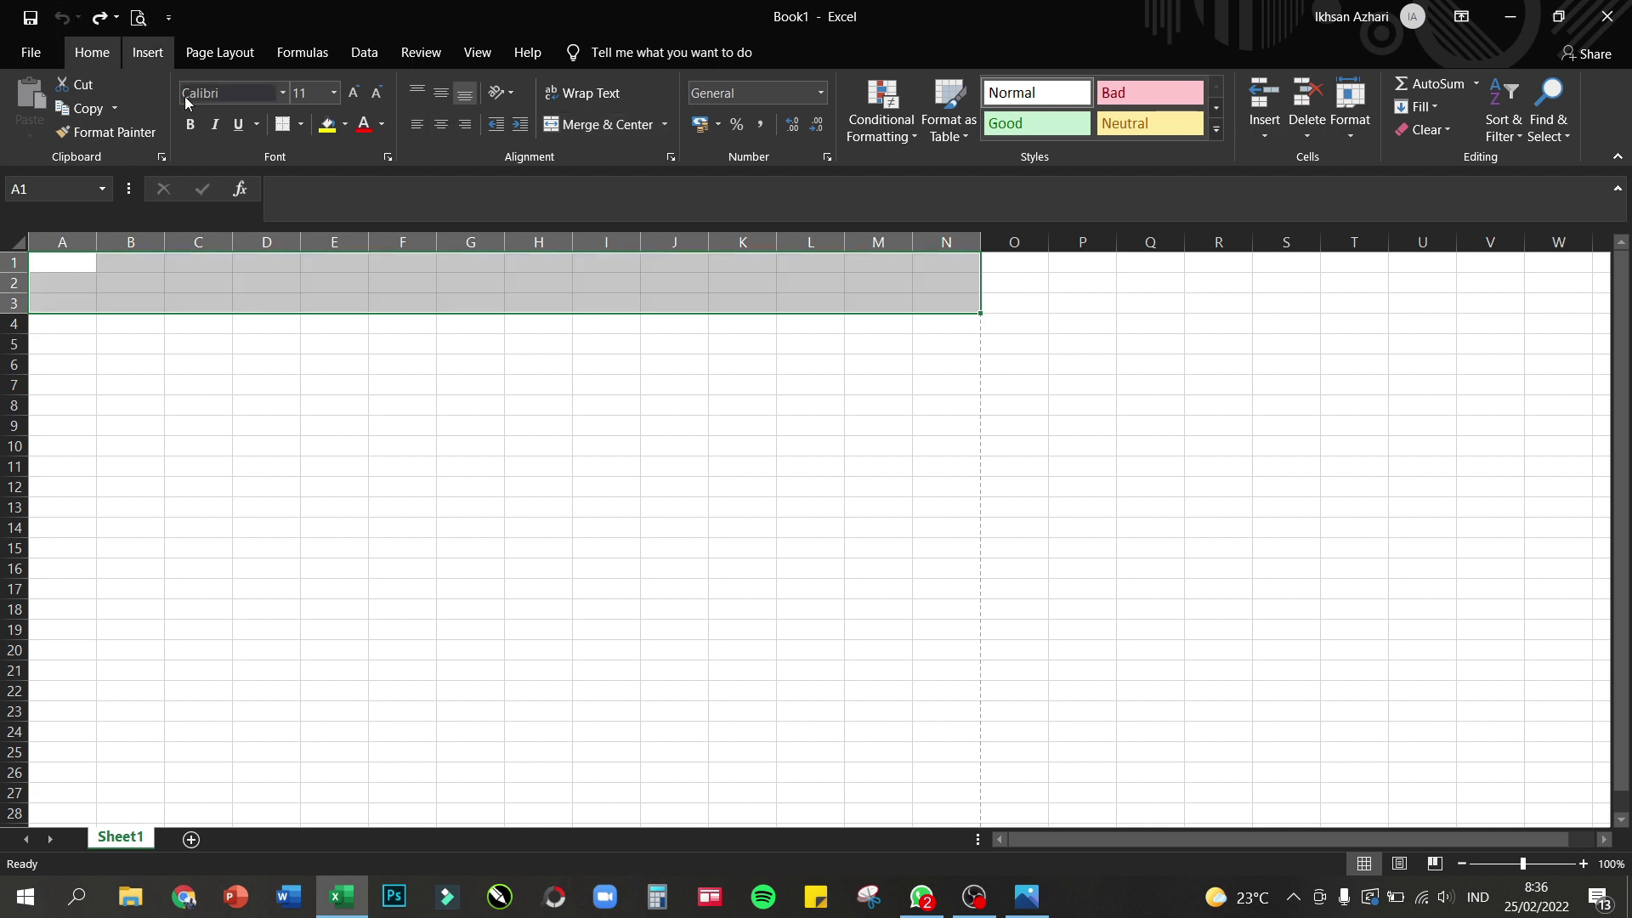
- Merge and center cells A1:N1 and enter the title "JADWAL PEMBELAJARAN DARING"
left_click_drag(74, 265, 936, 263)
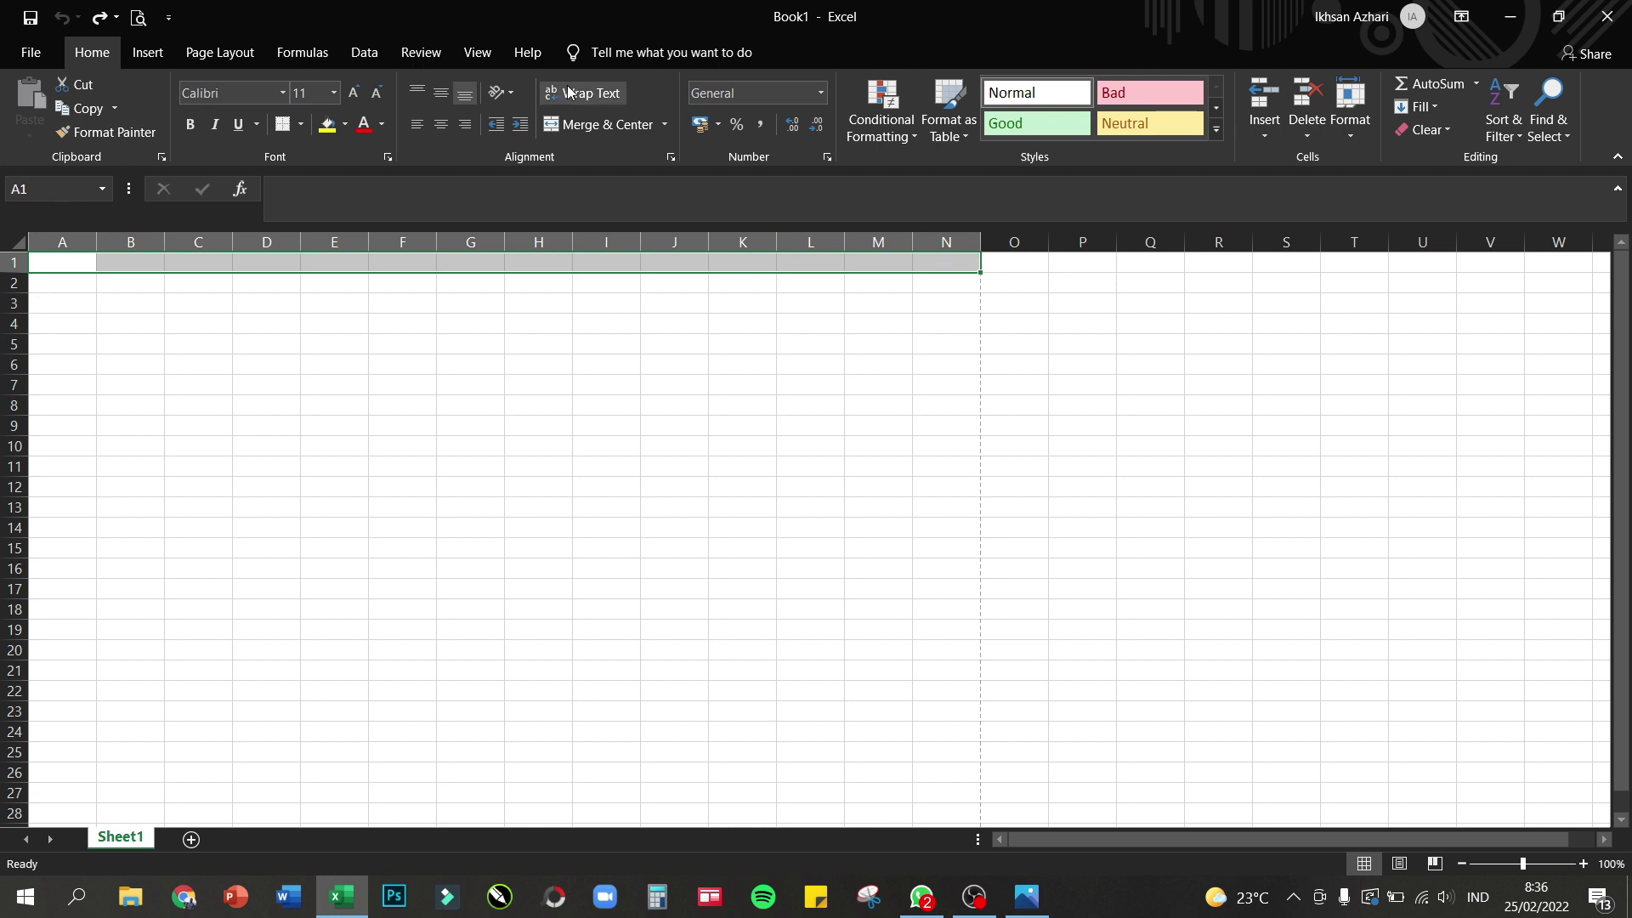
left_click(600, 127)
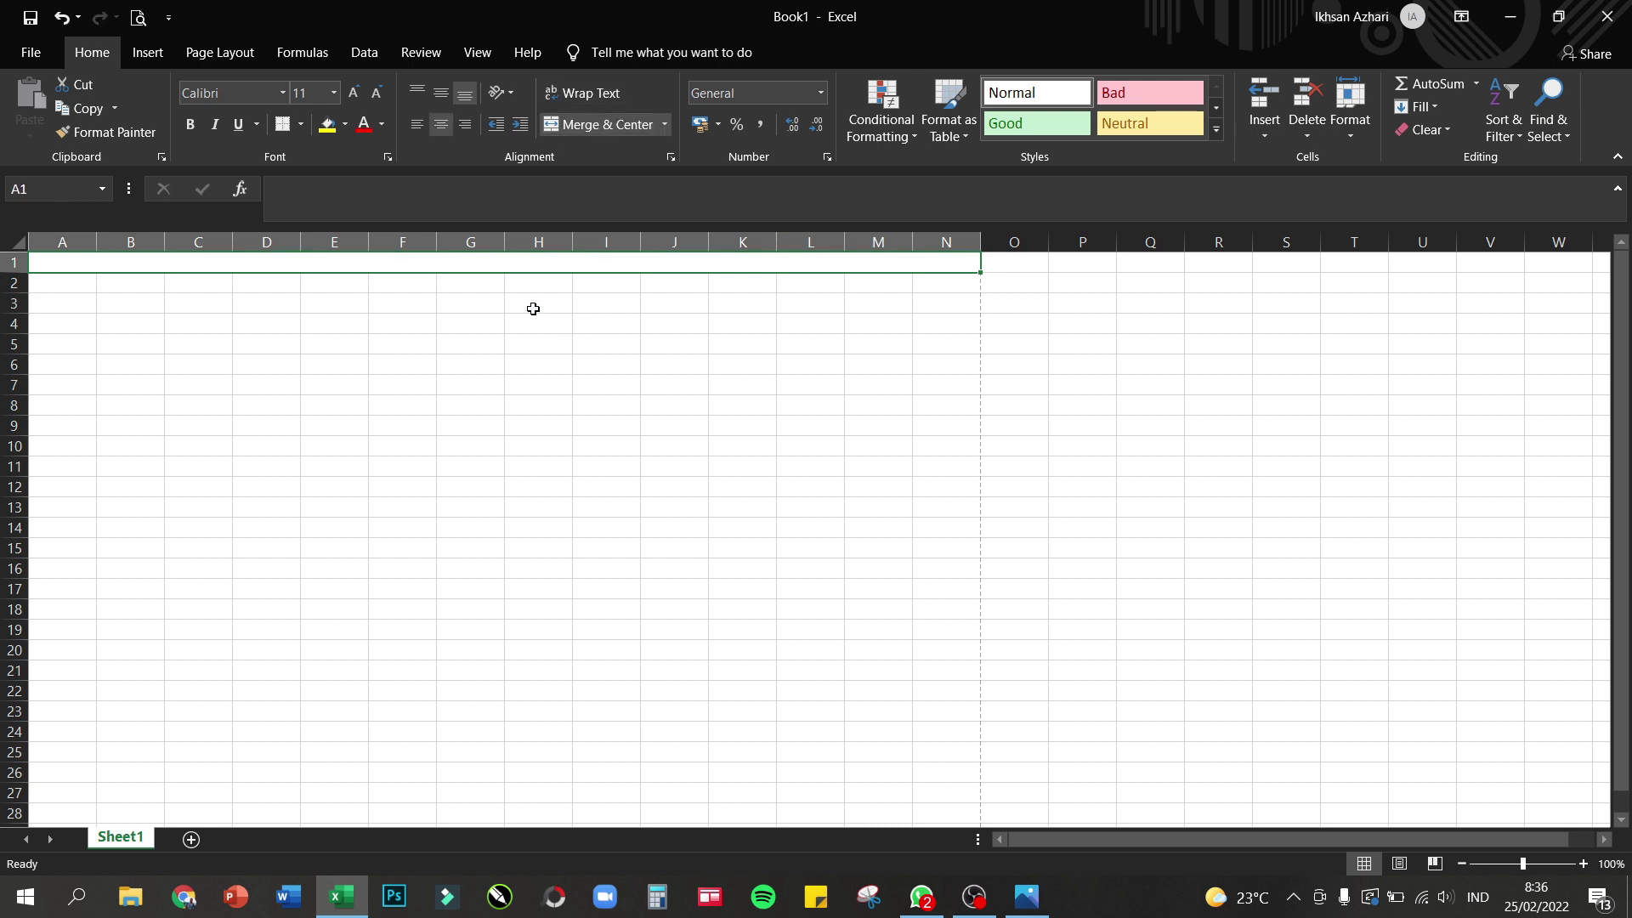
type("J")
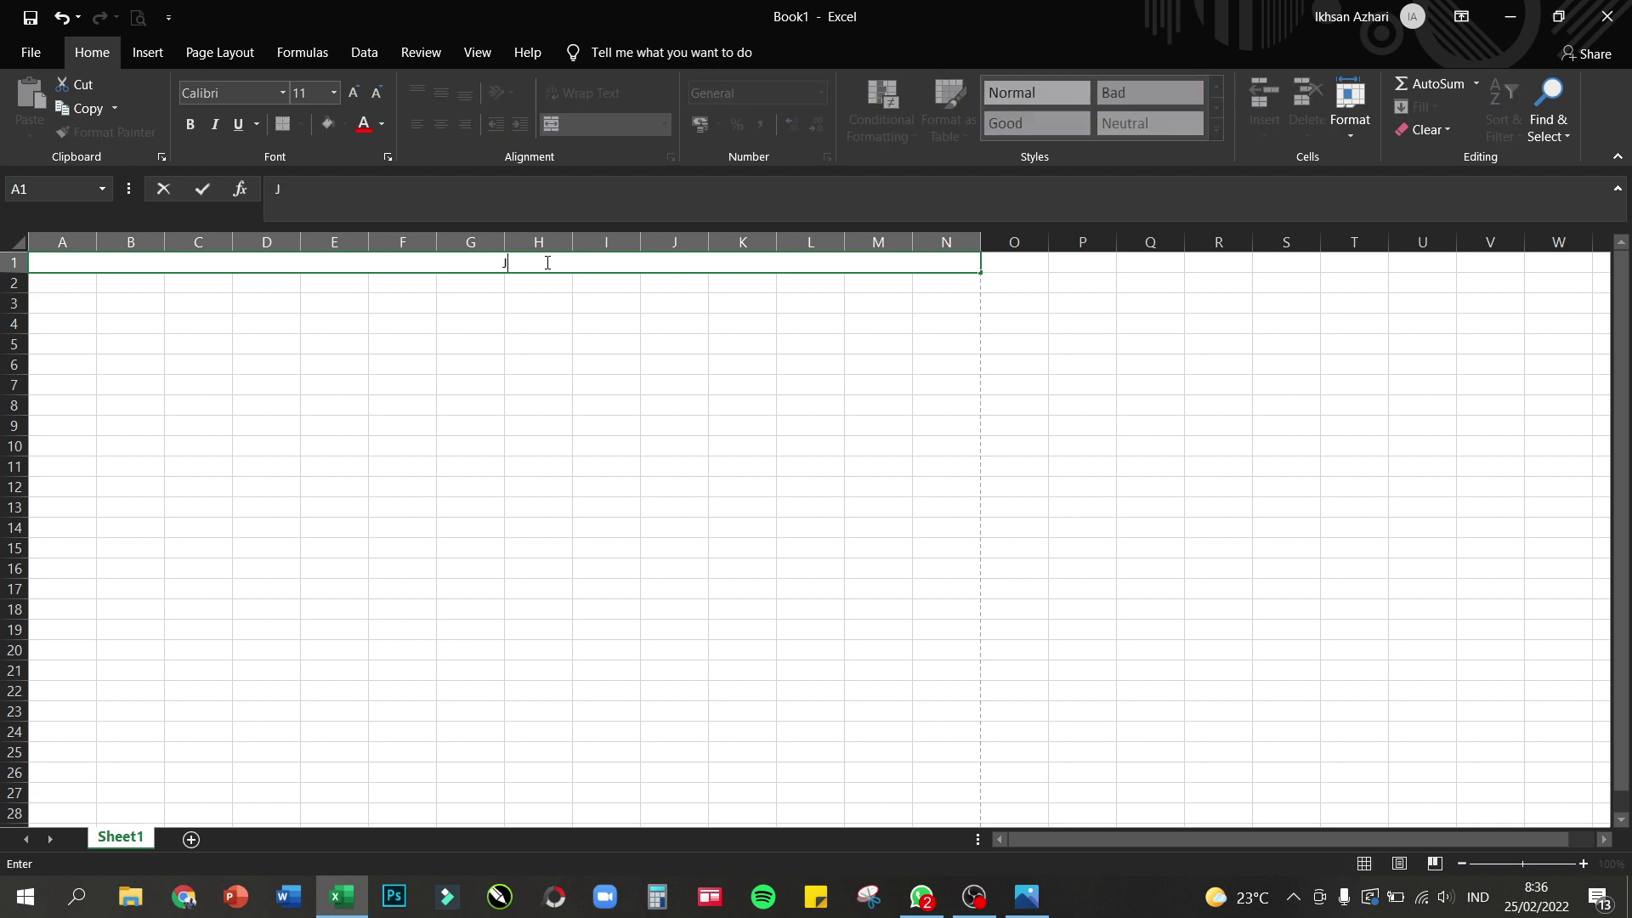
type("ADWAL PEMBELAJARAN DARING")
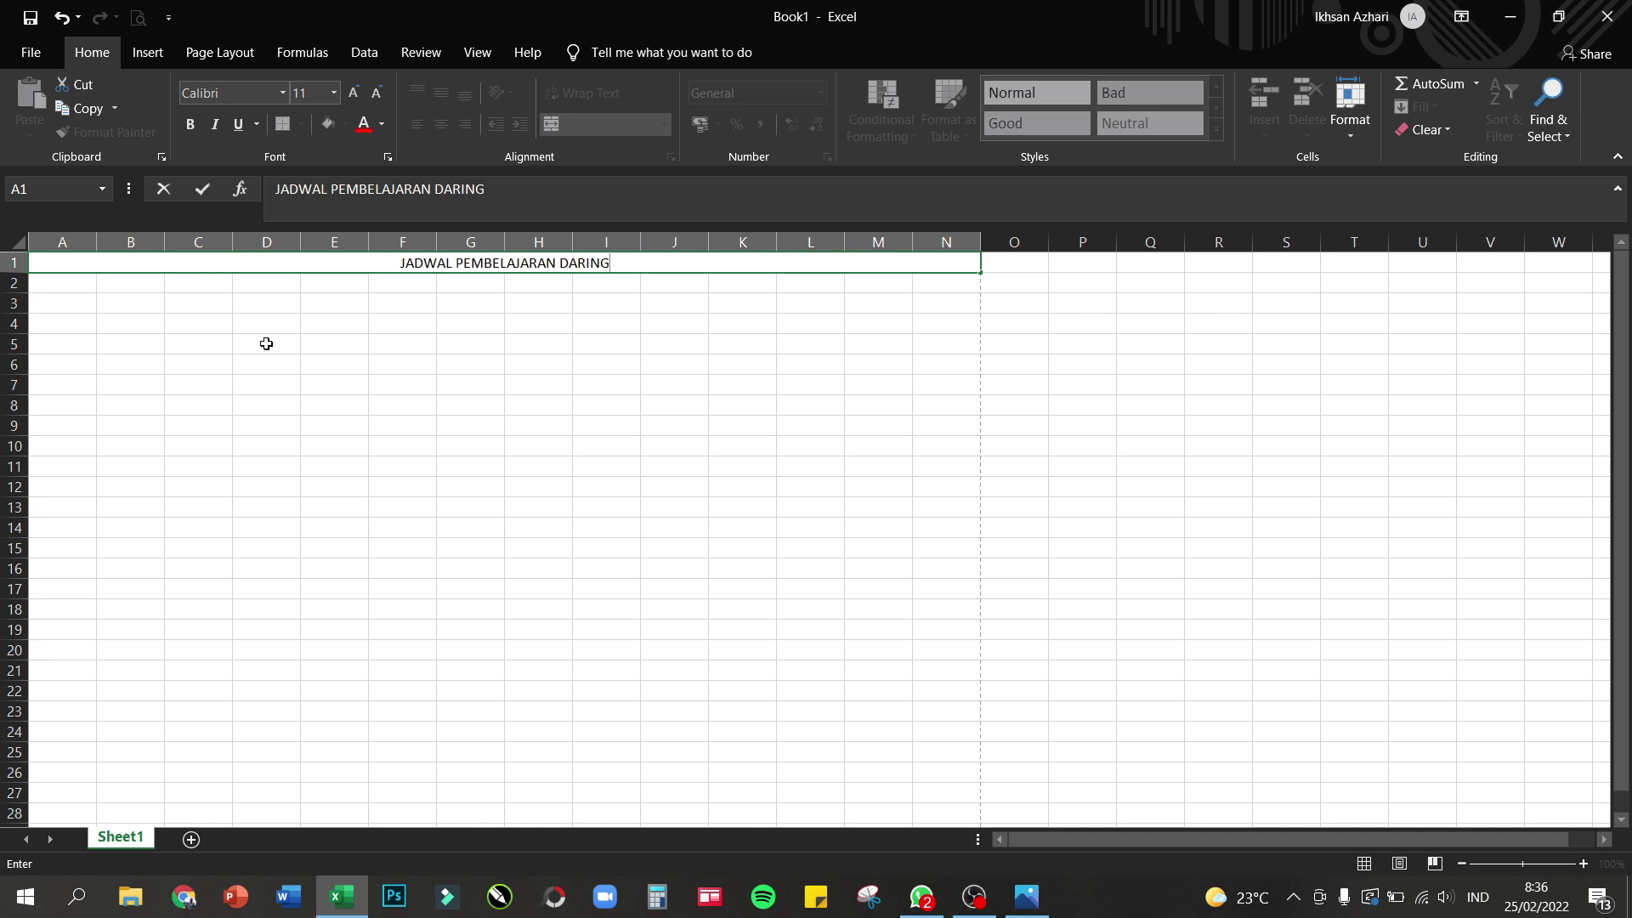
- Merge and center cells A2:N2 and enter the school name "SMK KARTINI BHAKTI MANDIRI"
left_click_drag(83, 282, 959, 286)
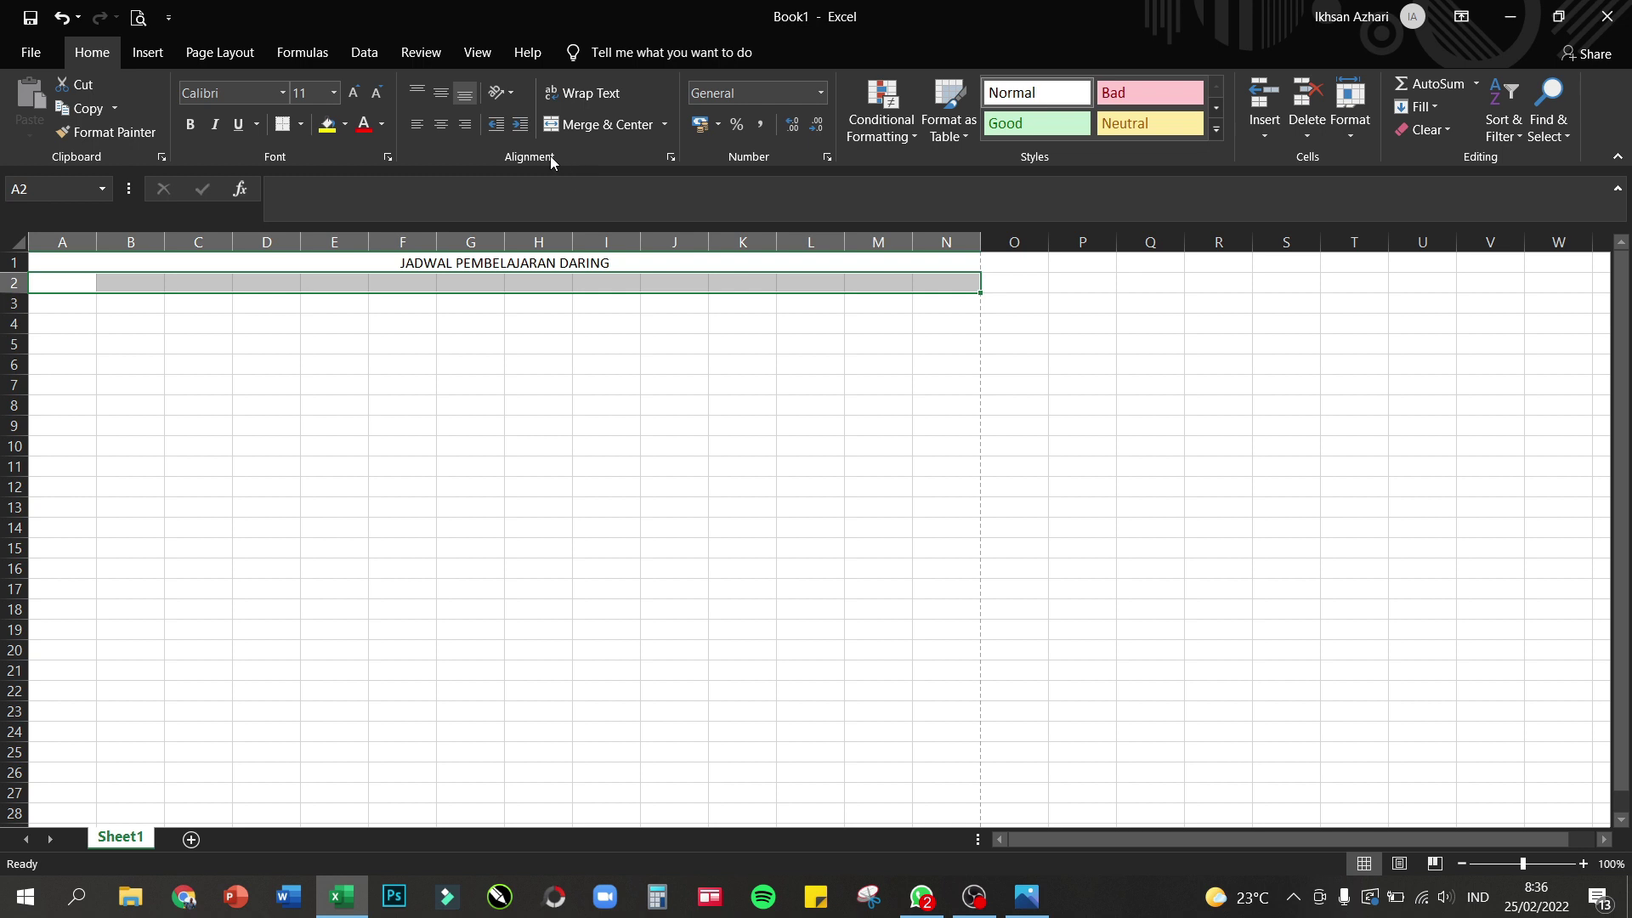
left_click(556, 127)
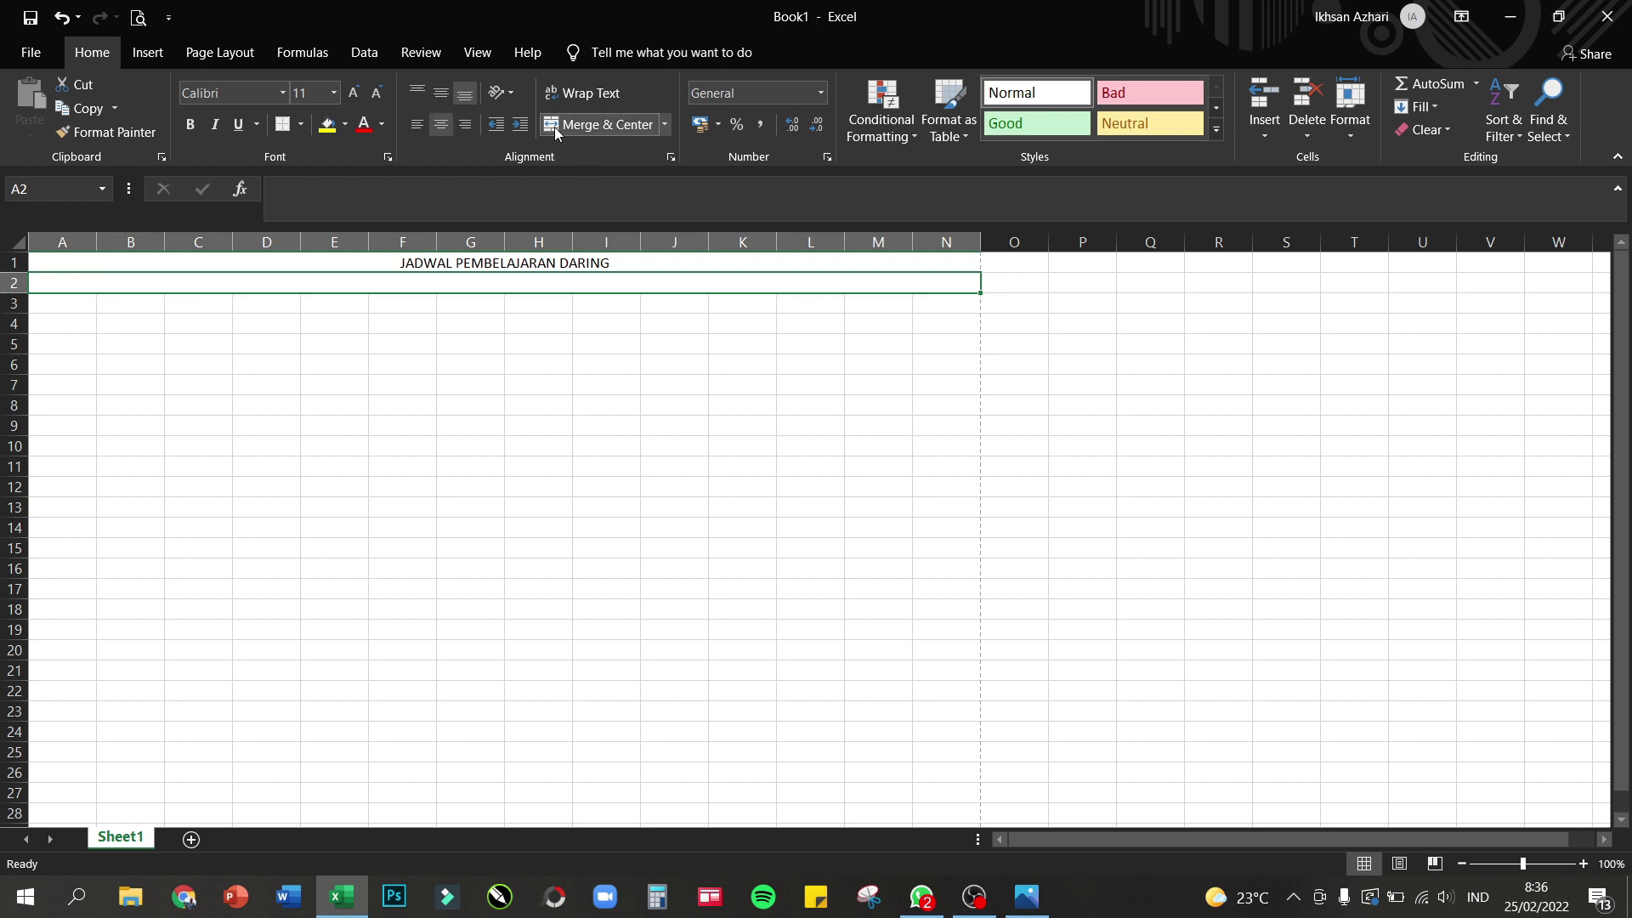
type("SMK KARTI")
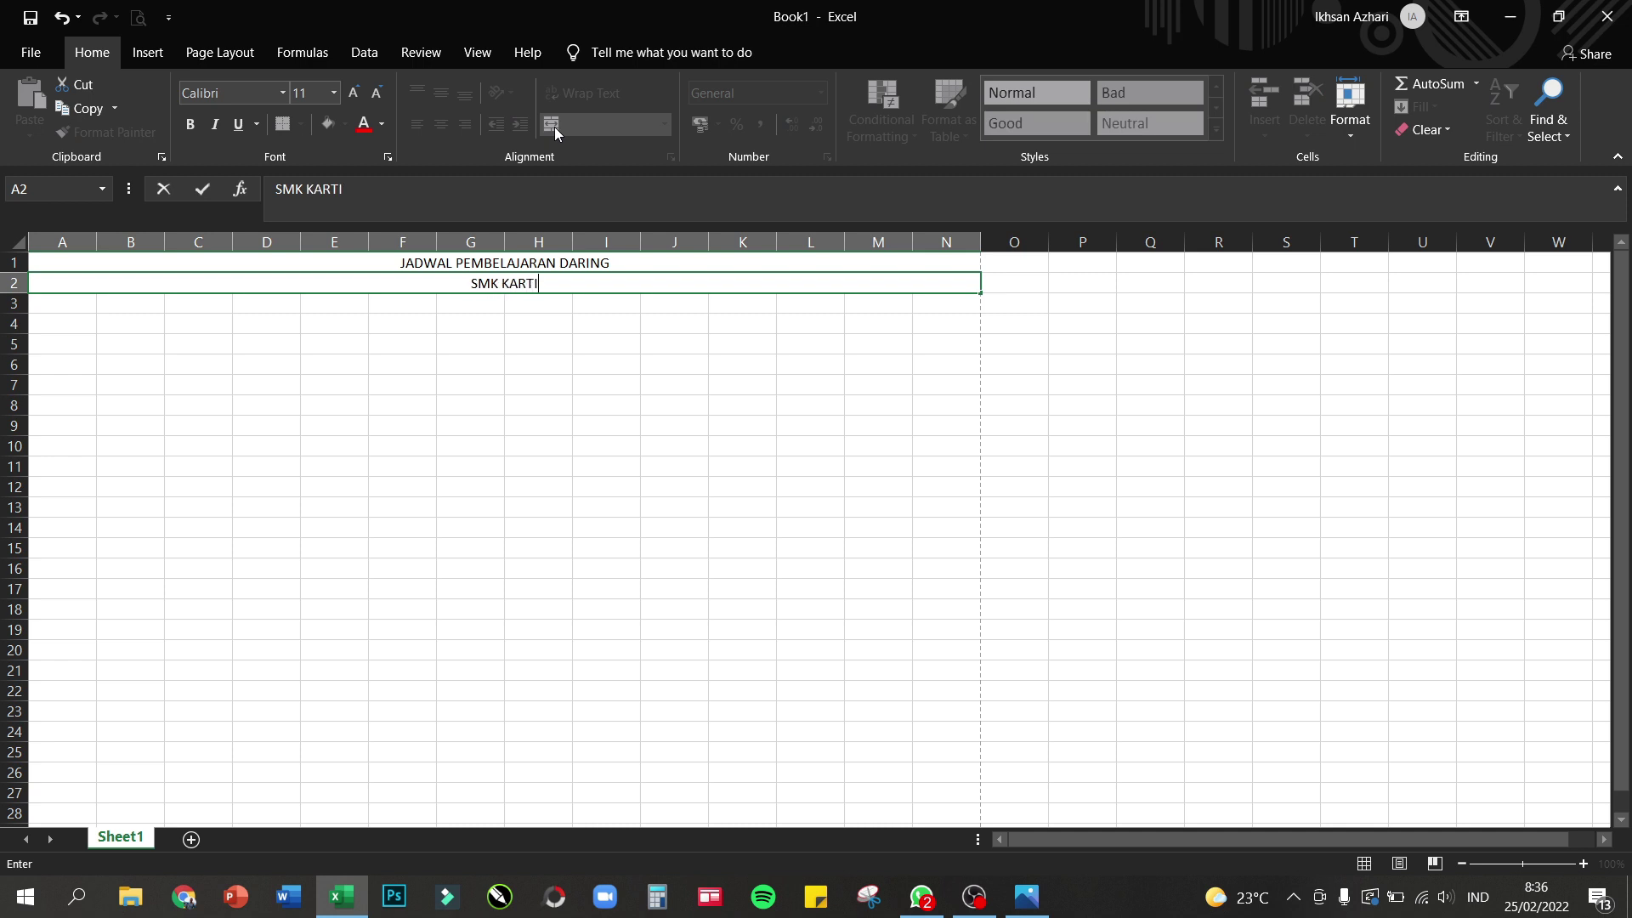
type("NI BHAKTI ")
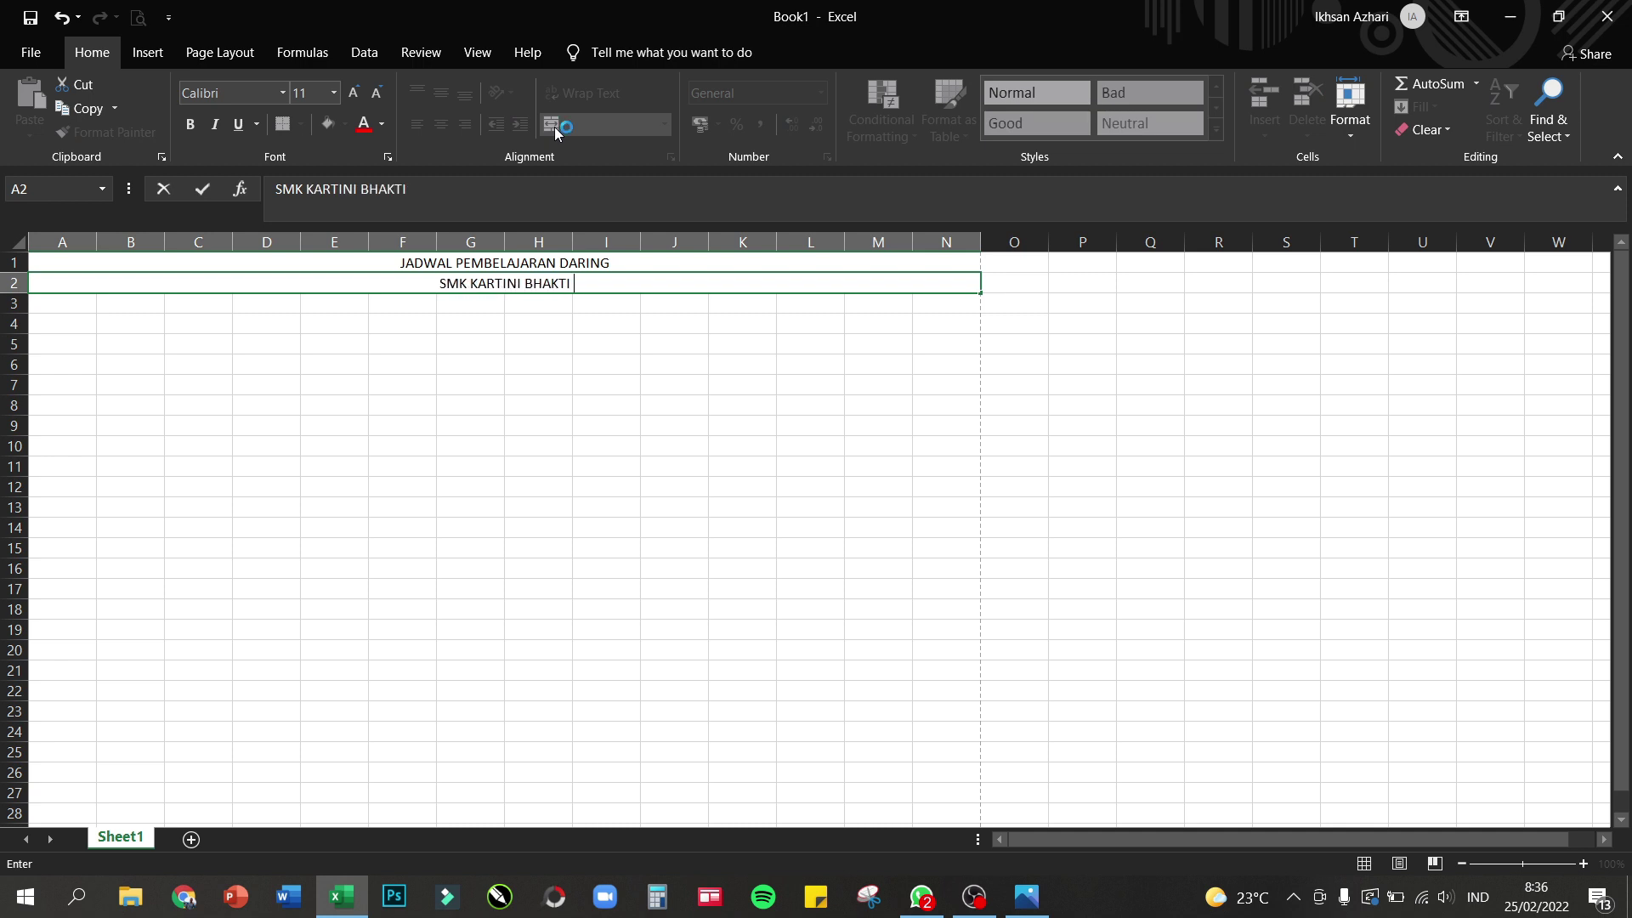
type("MANDIRI")
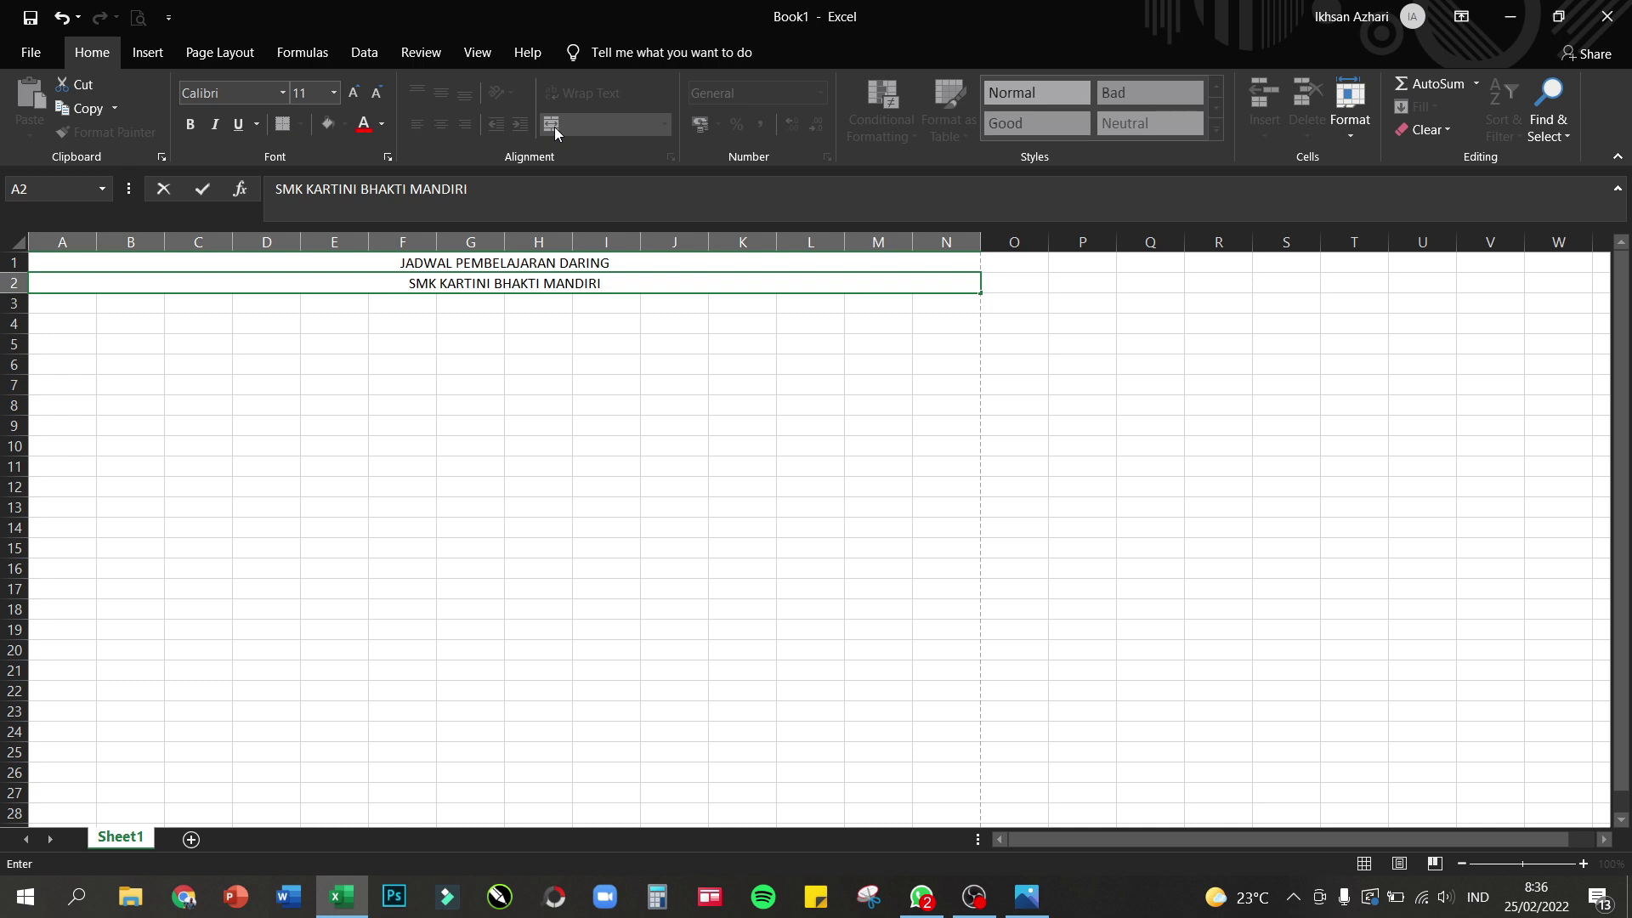
- Merge and center cells A3:N3 and enter the school year line "TA 2021-2022"
left_click_drag(73, 307, 951, 306)
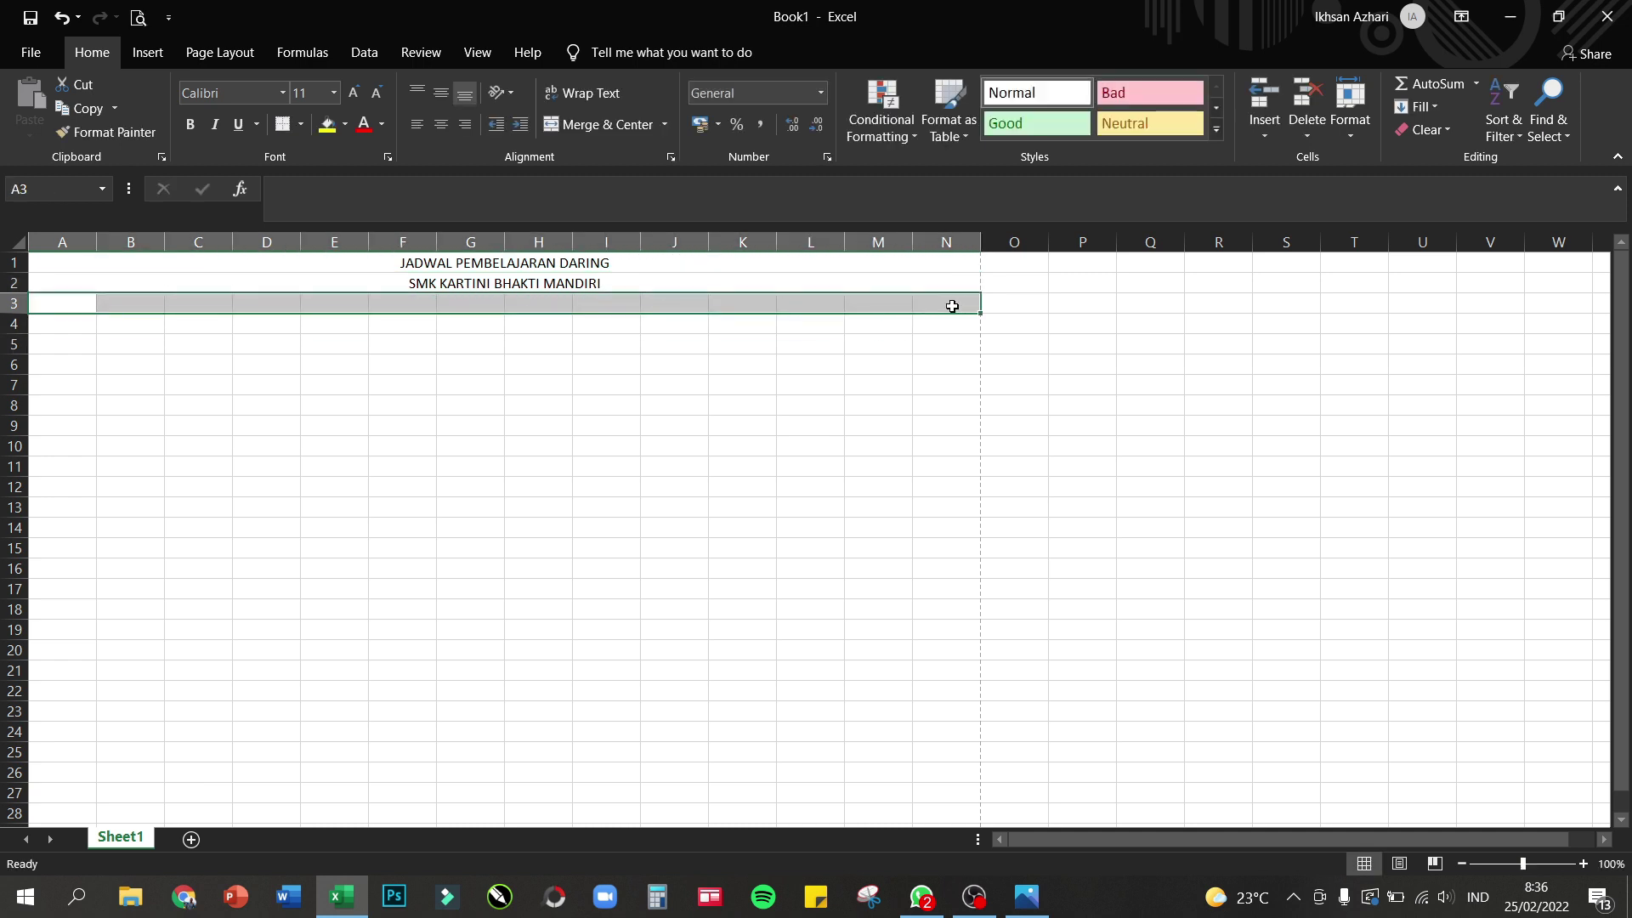
left_click(596, 126)
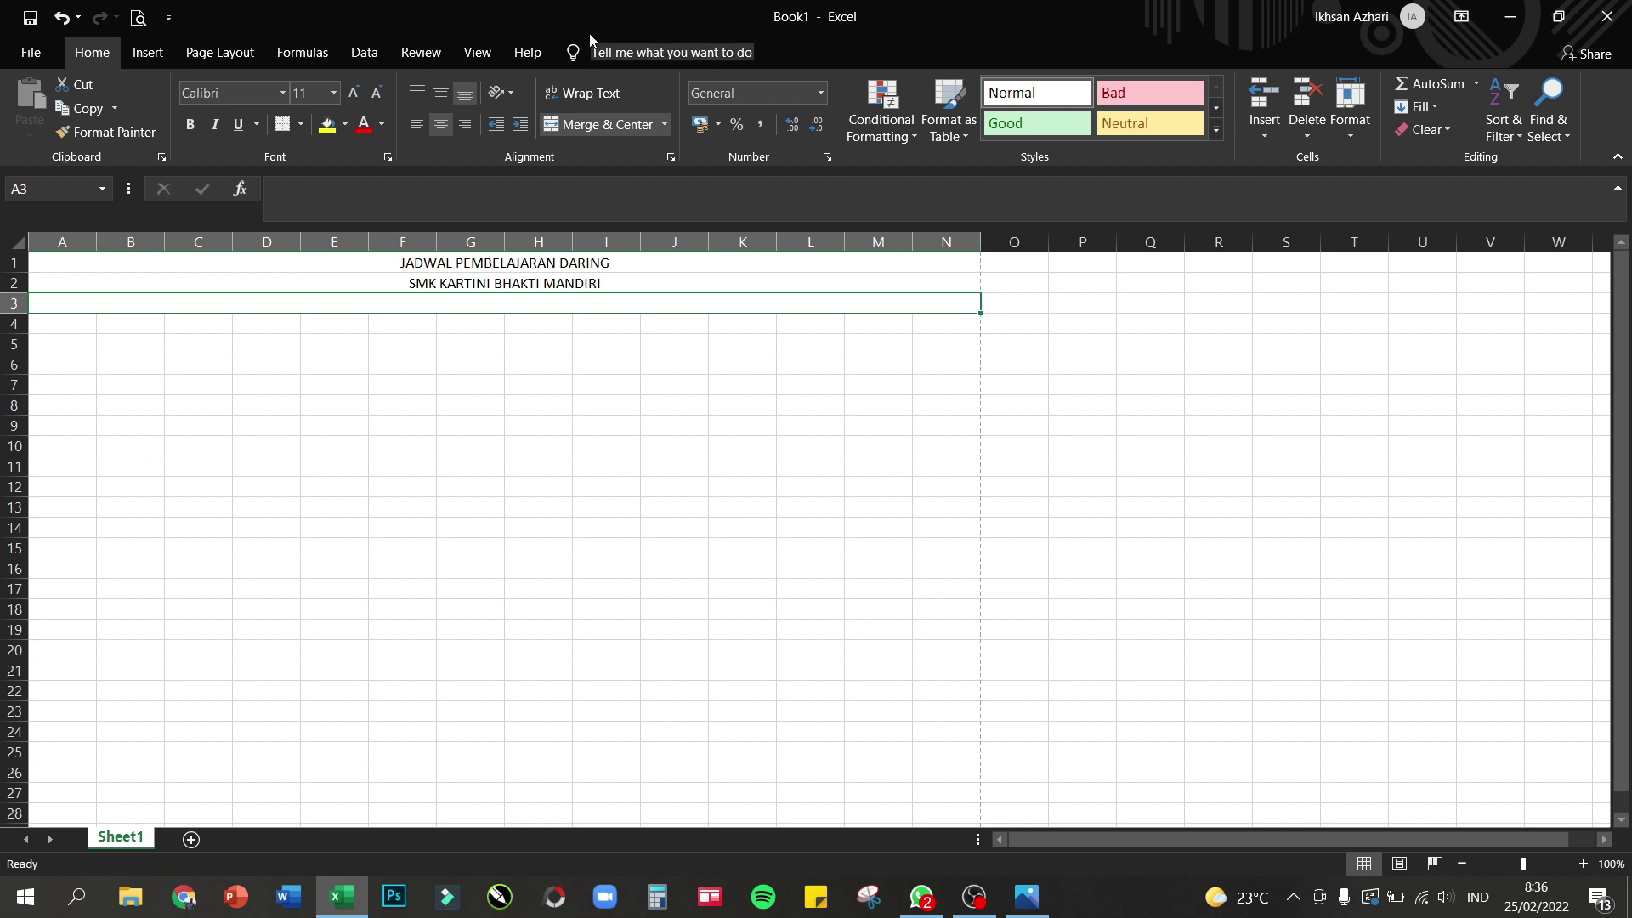
type("TA ")
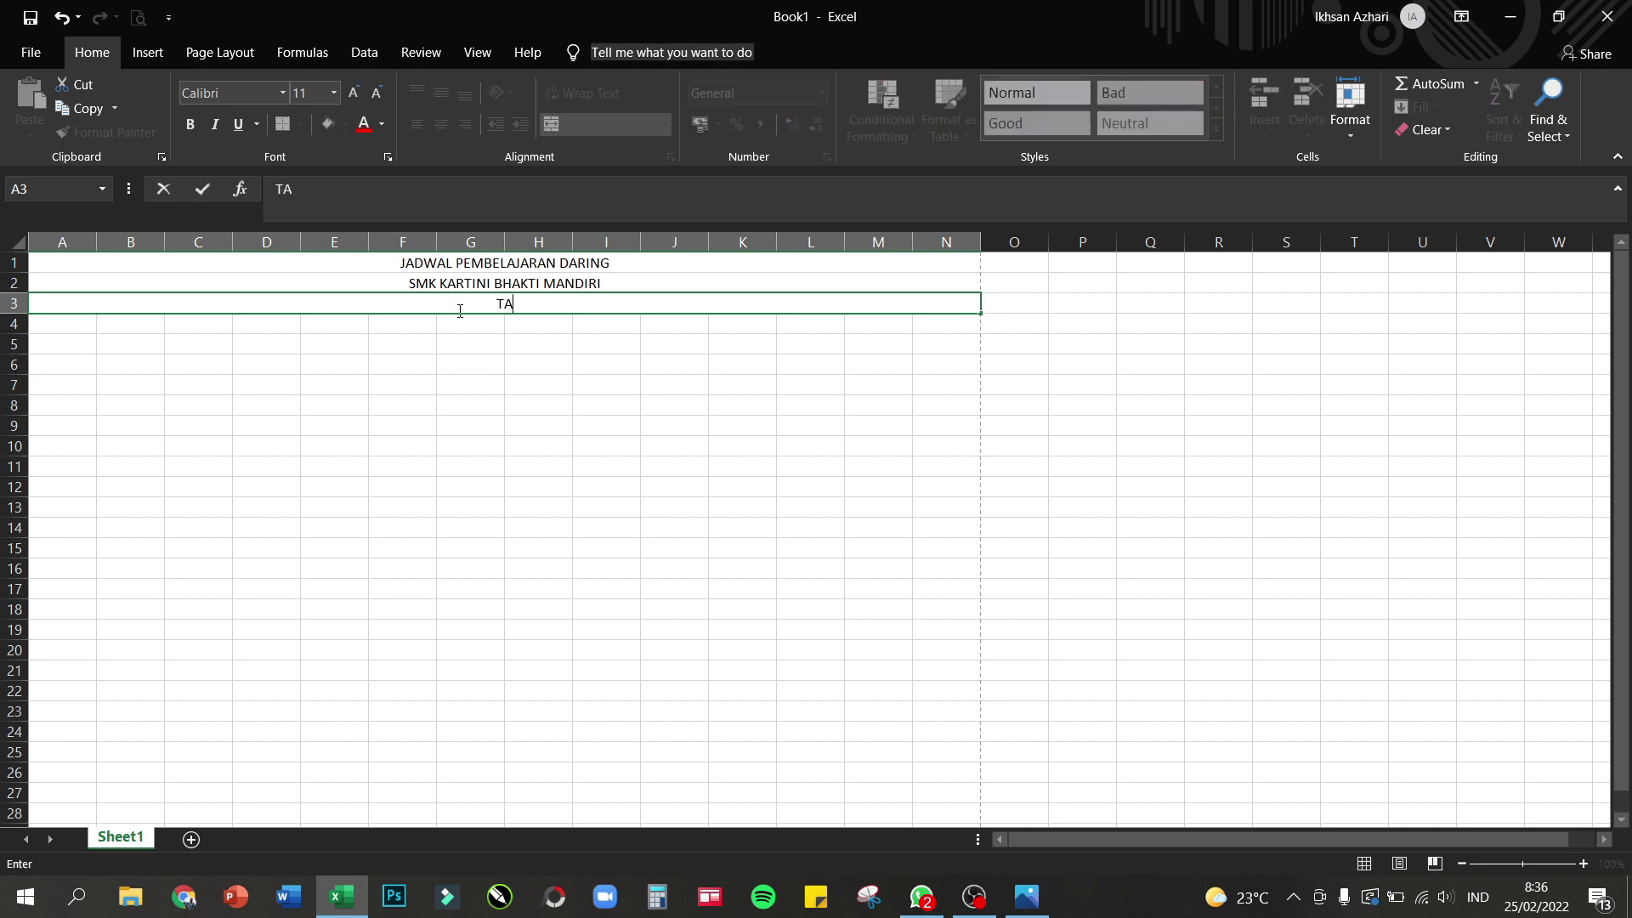
type("2021-2022")
left_click(454, 361)
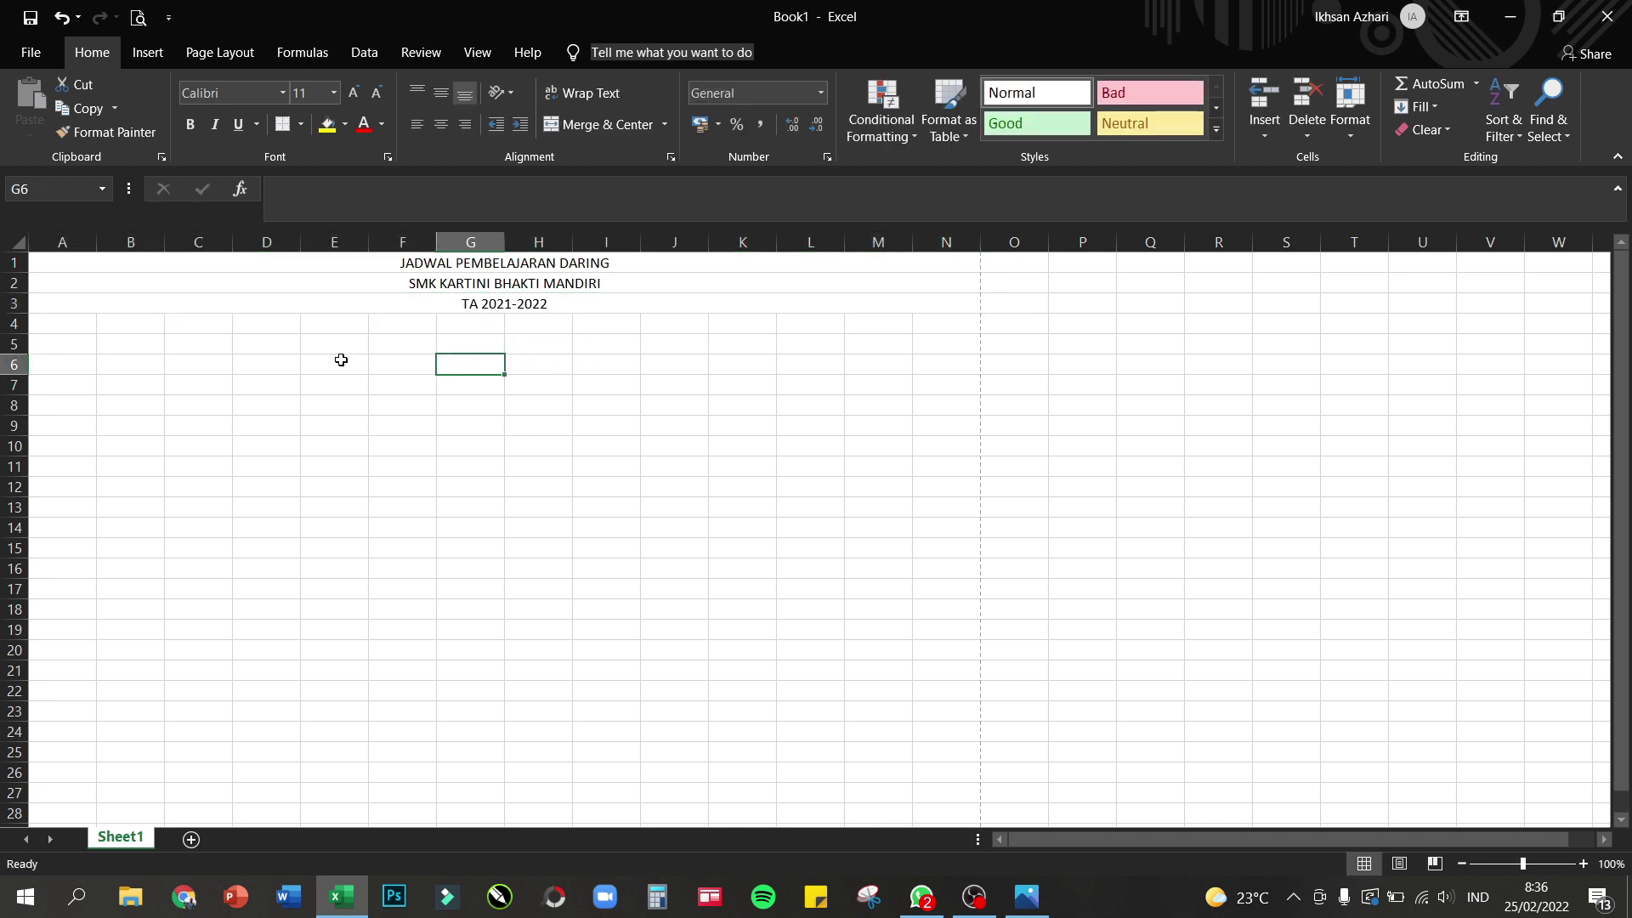
left_click(230, 326)
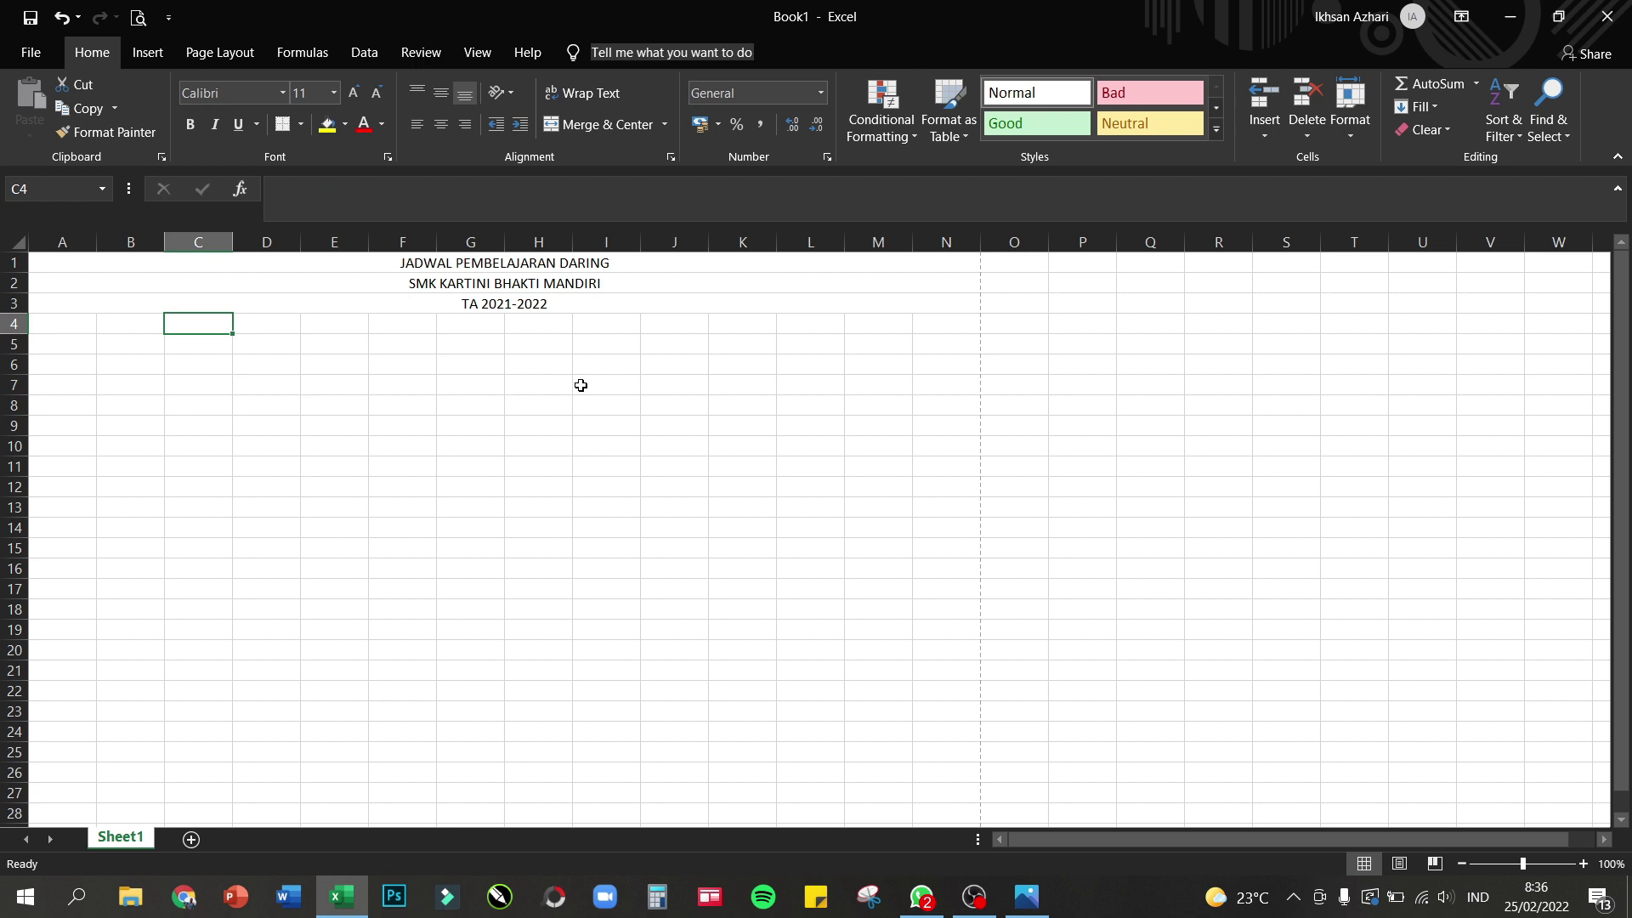
- Switch to the schedule photo in Photos to check the table layout below the title lines
left_click(1027, 897)
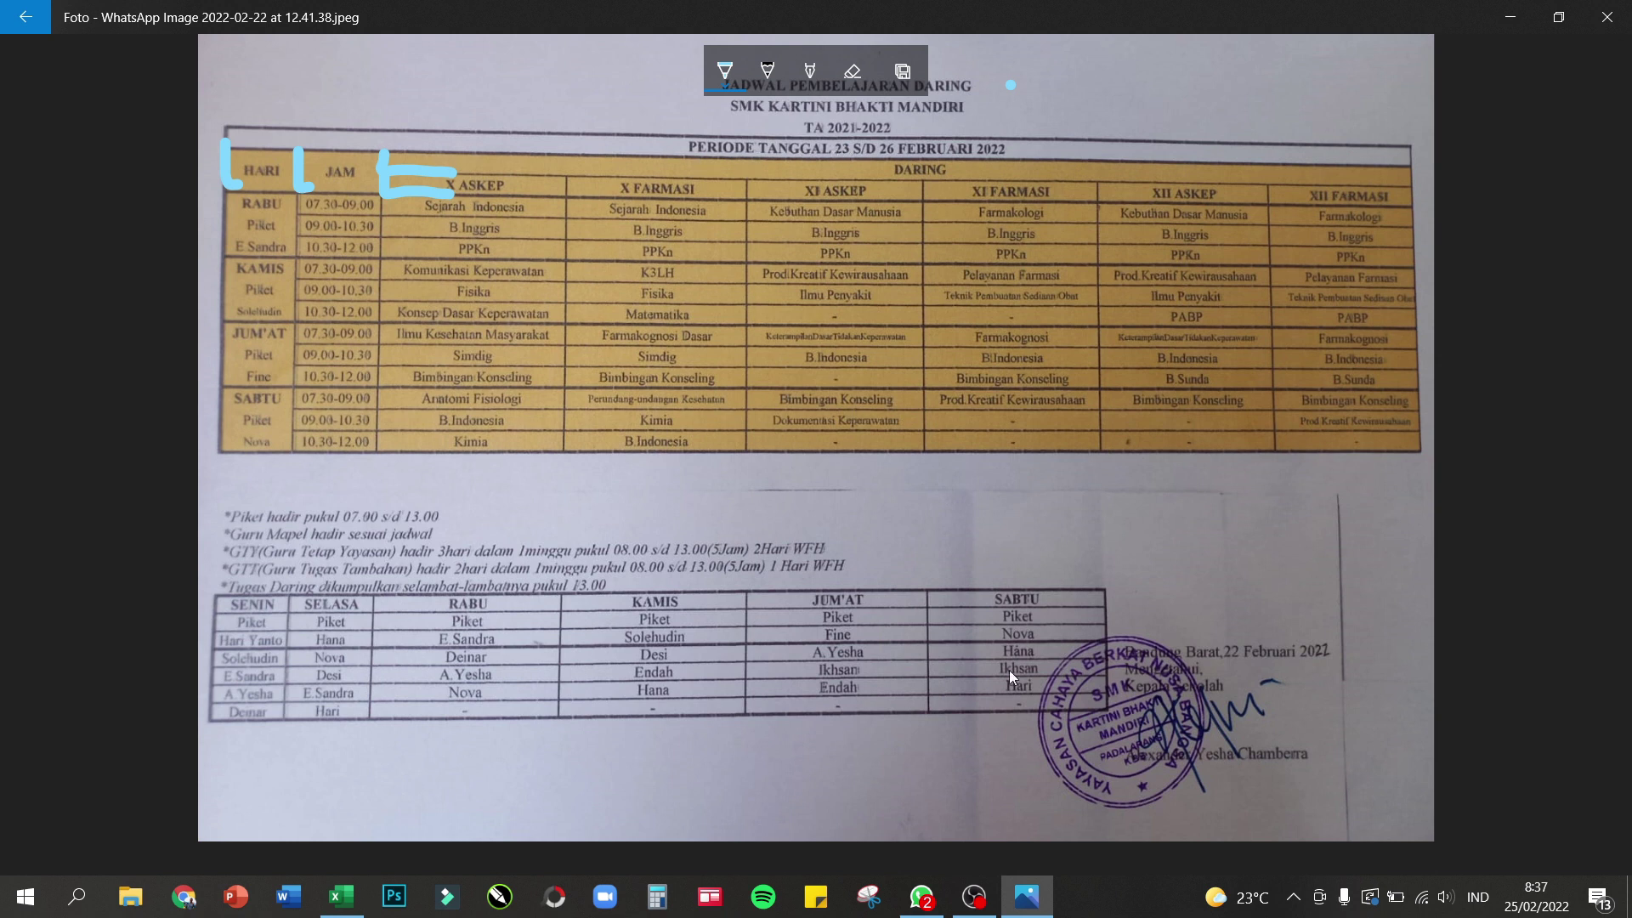
mouse_move(1027, 897)
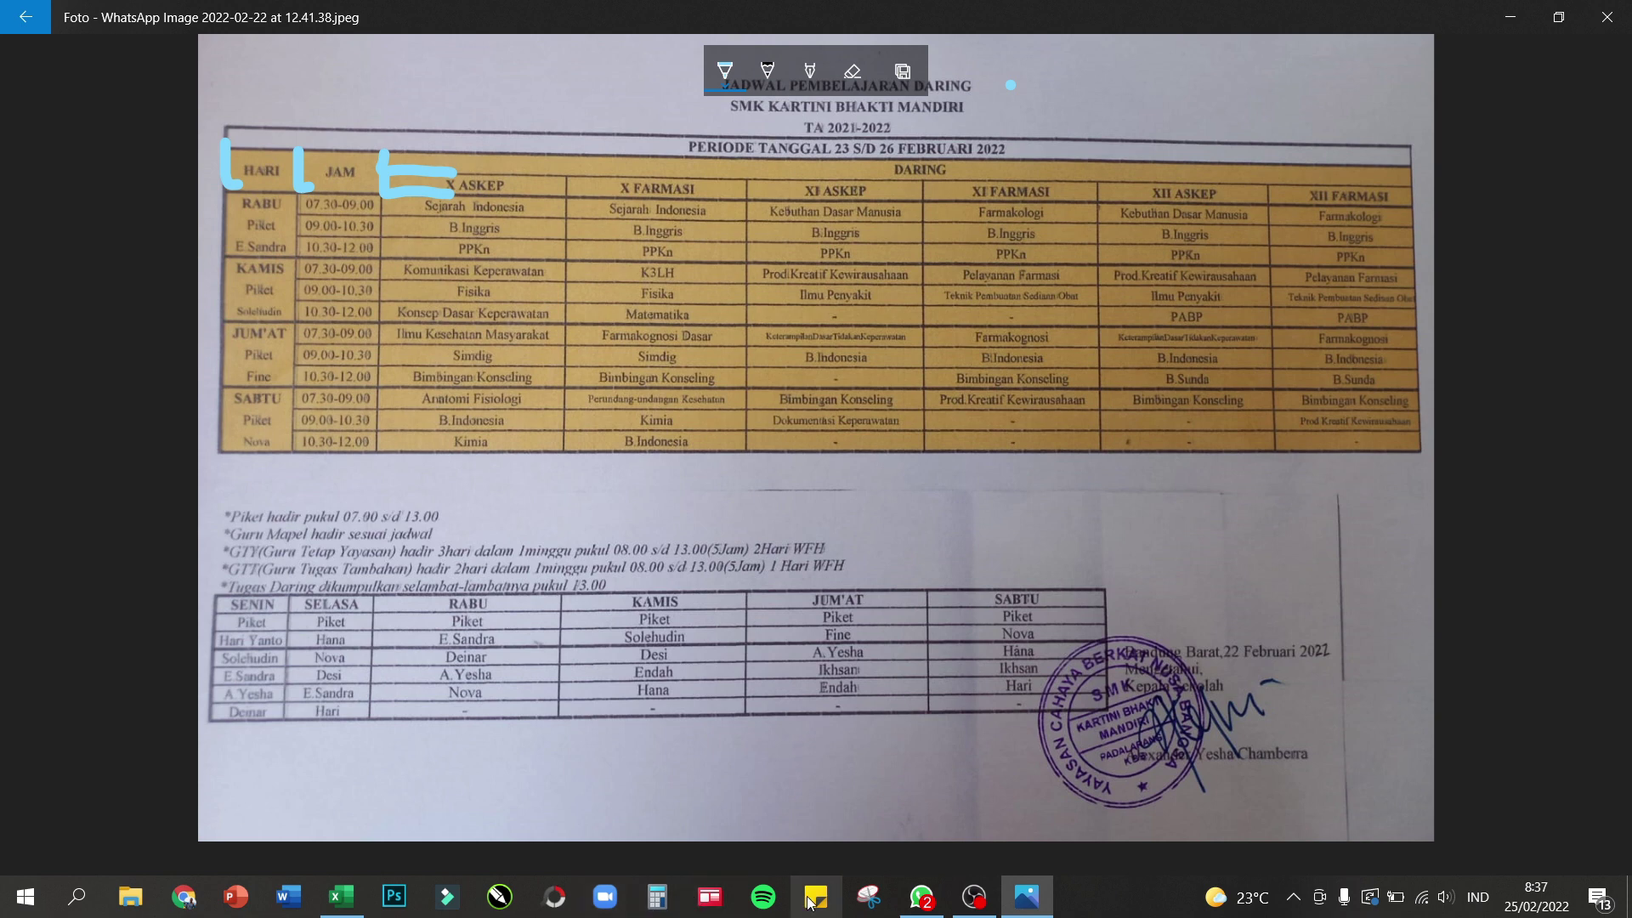
- Switch to the Excel worksheet, merge and center cells A4:N4, and enter "PERIODE TANGGAL 23 S/D 26 FEBRUARI 2022"
left_click(338, 897)
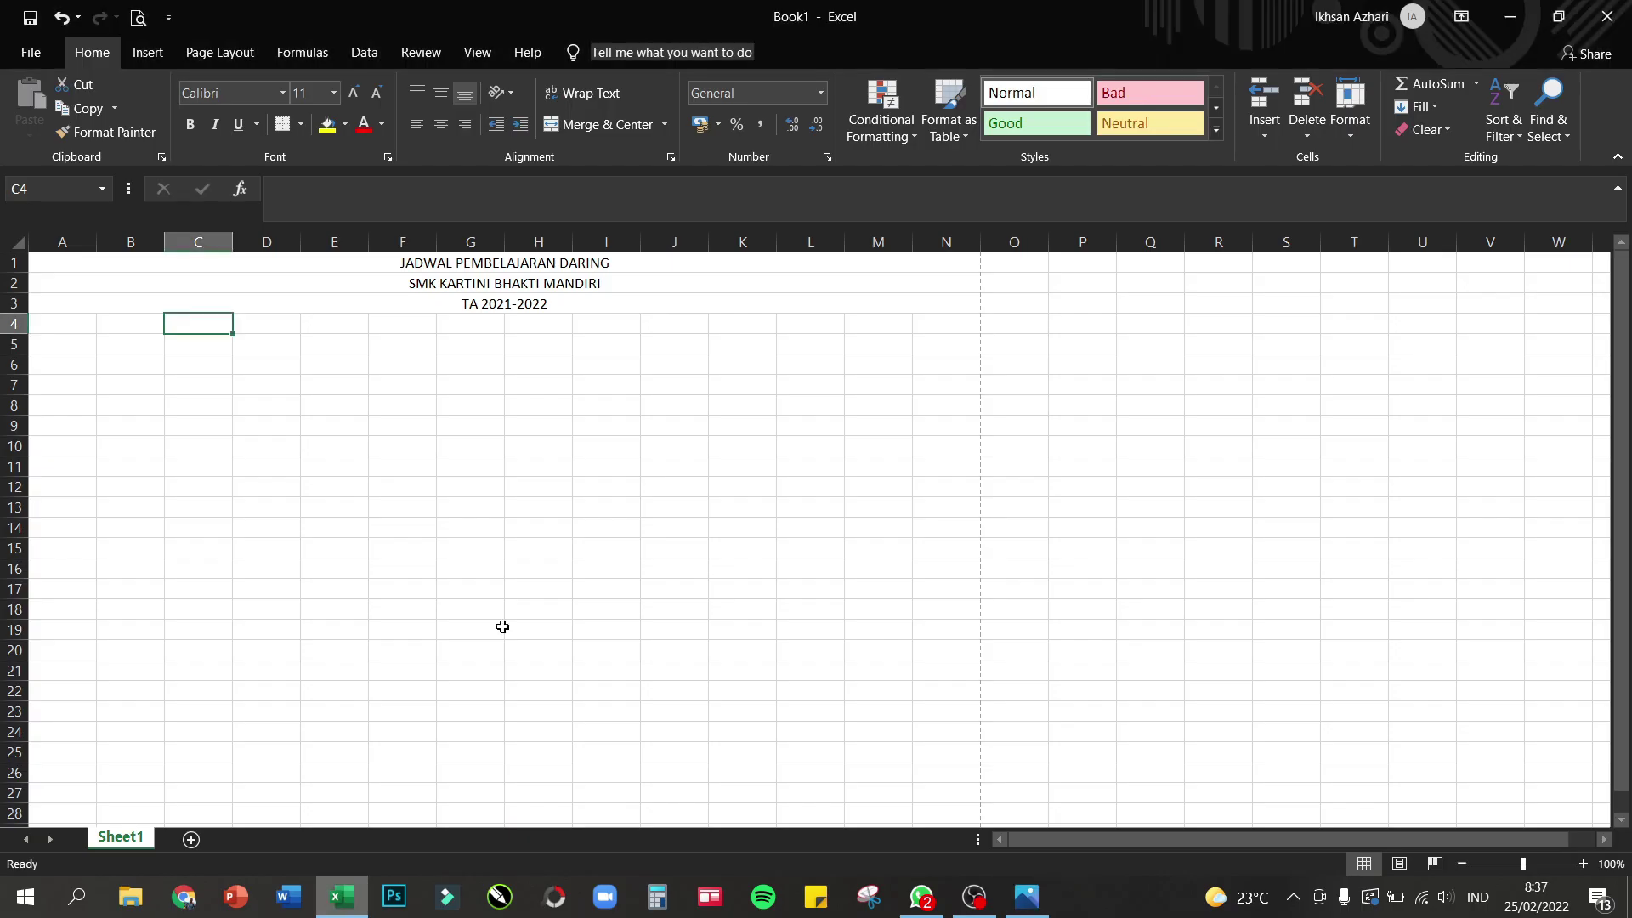
left_click_drag(51, 323, 947, 322)
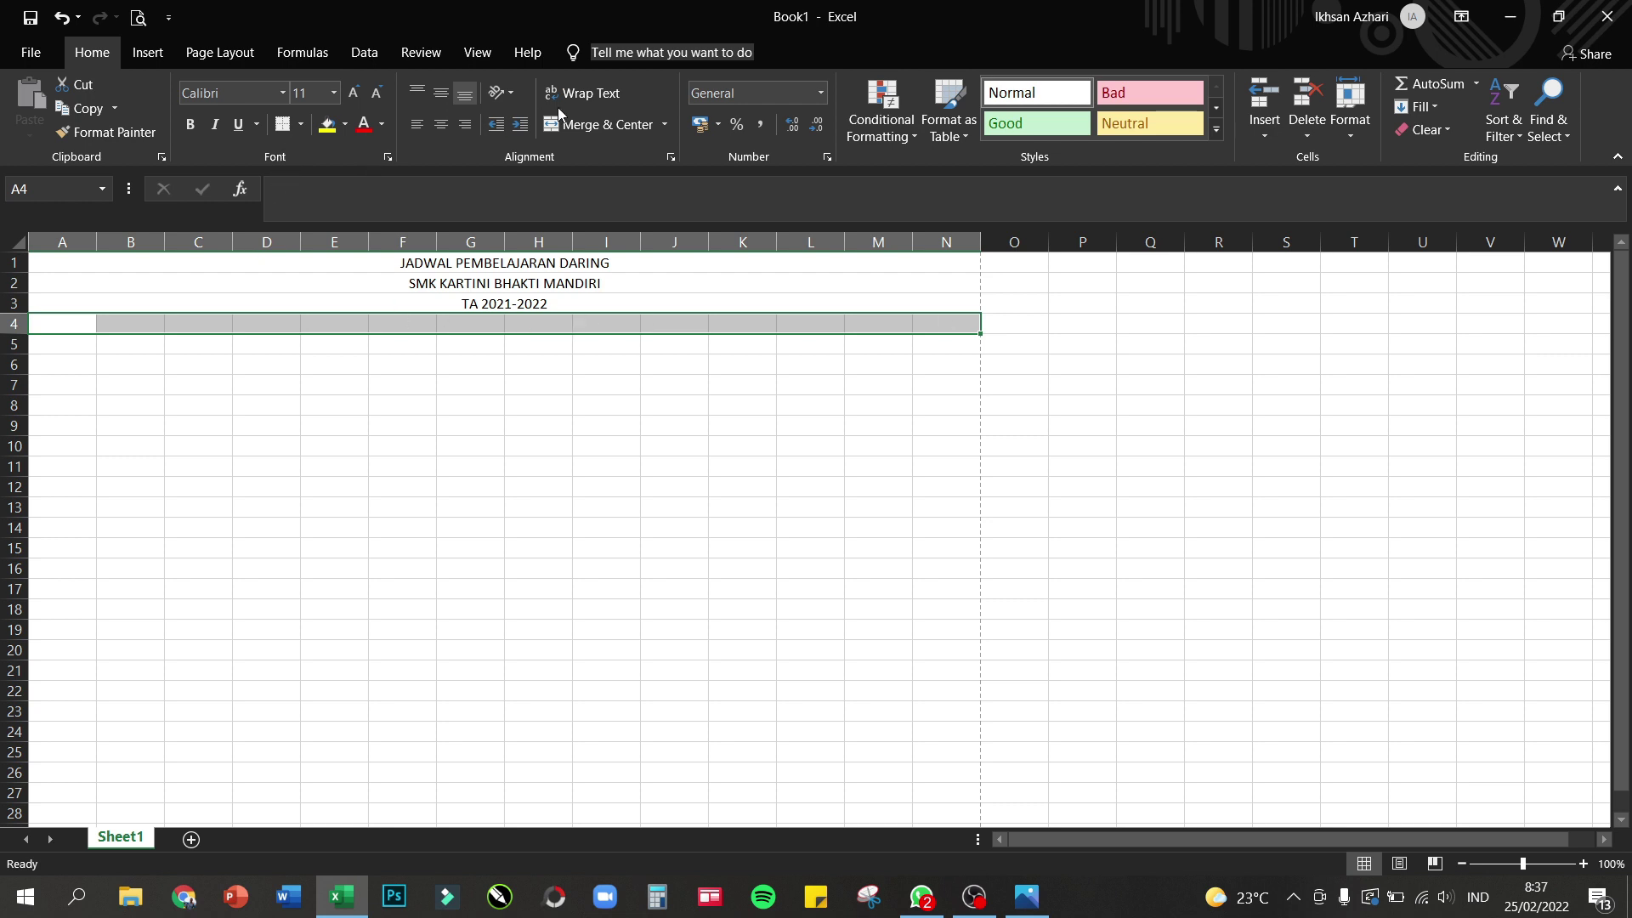
left_click(597, 124)
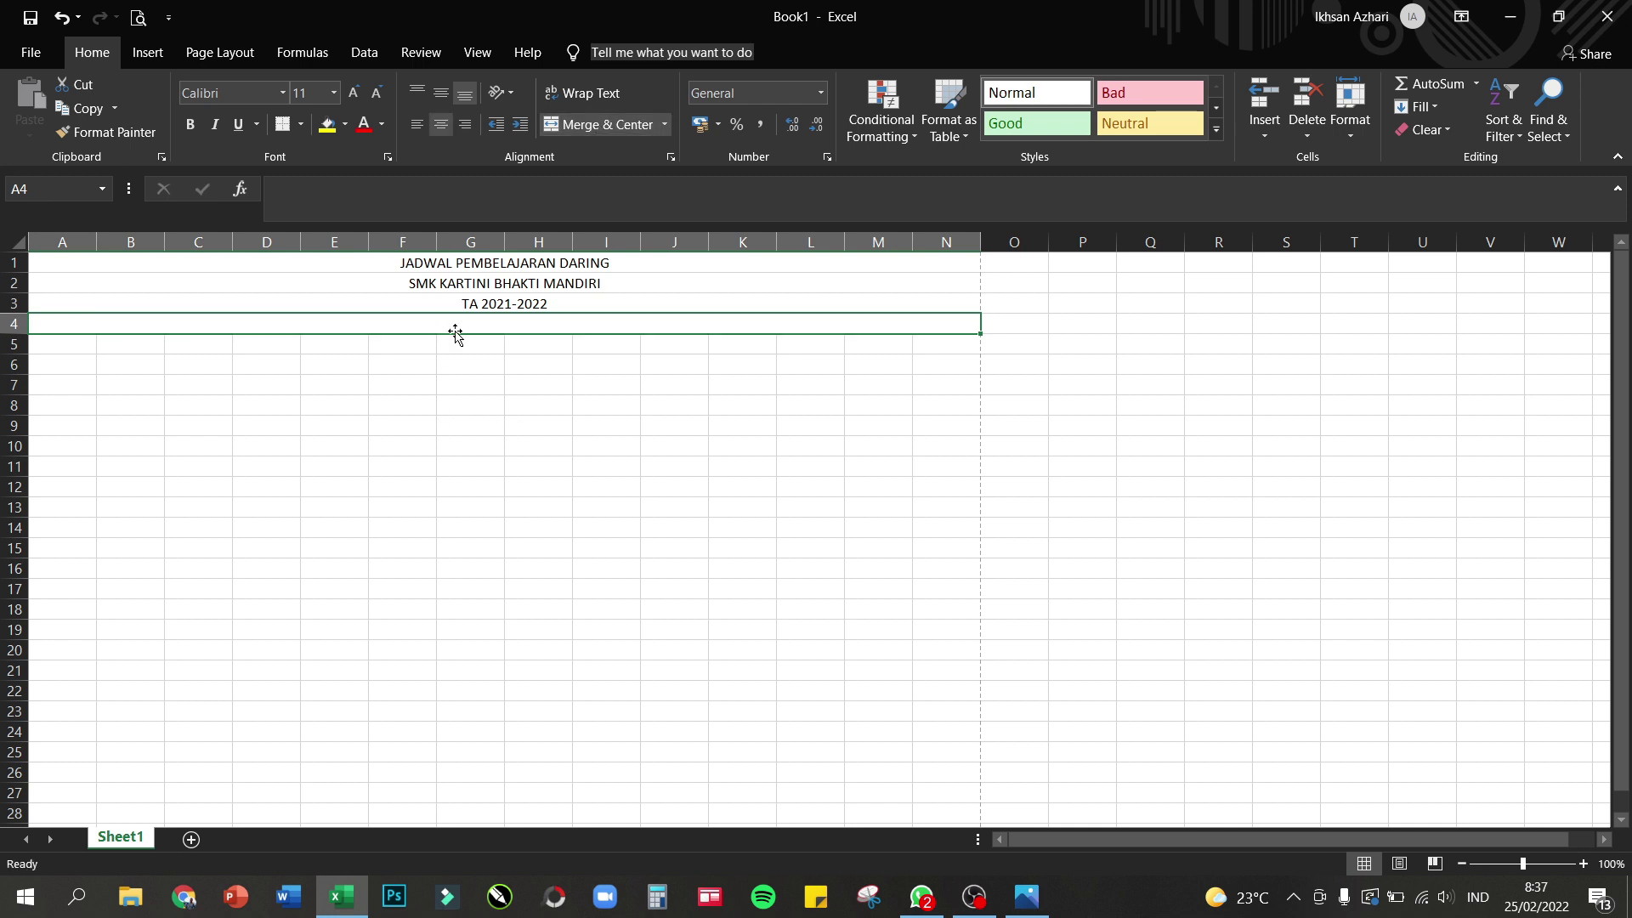
type("PERIODE")
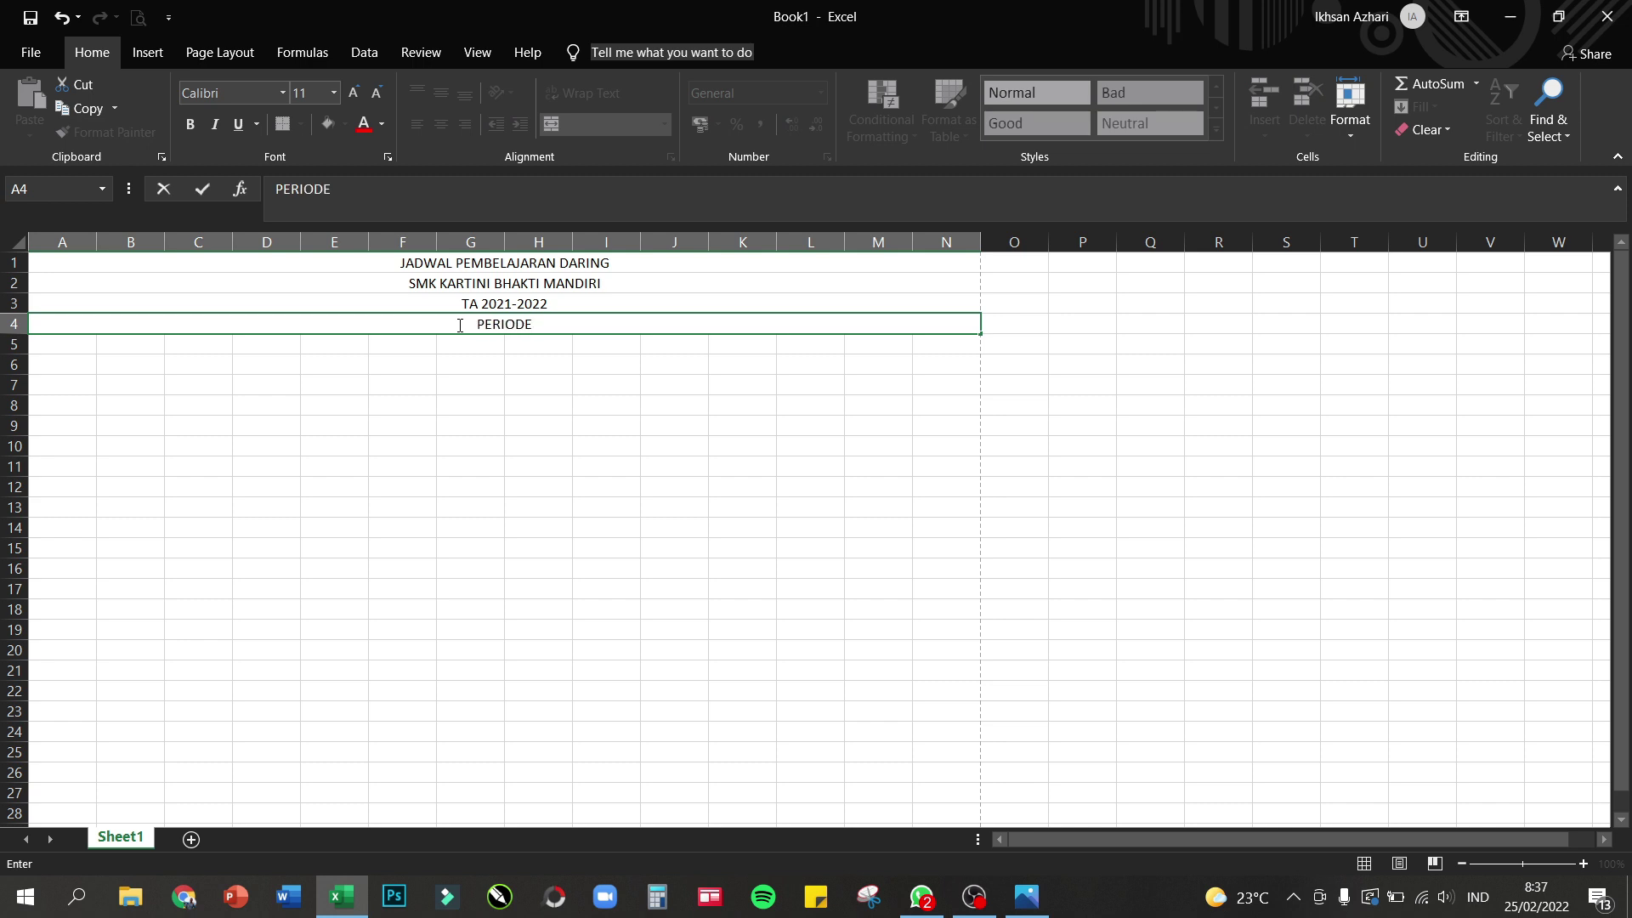
type(" TANGGAL 2")
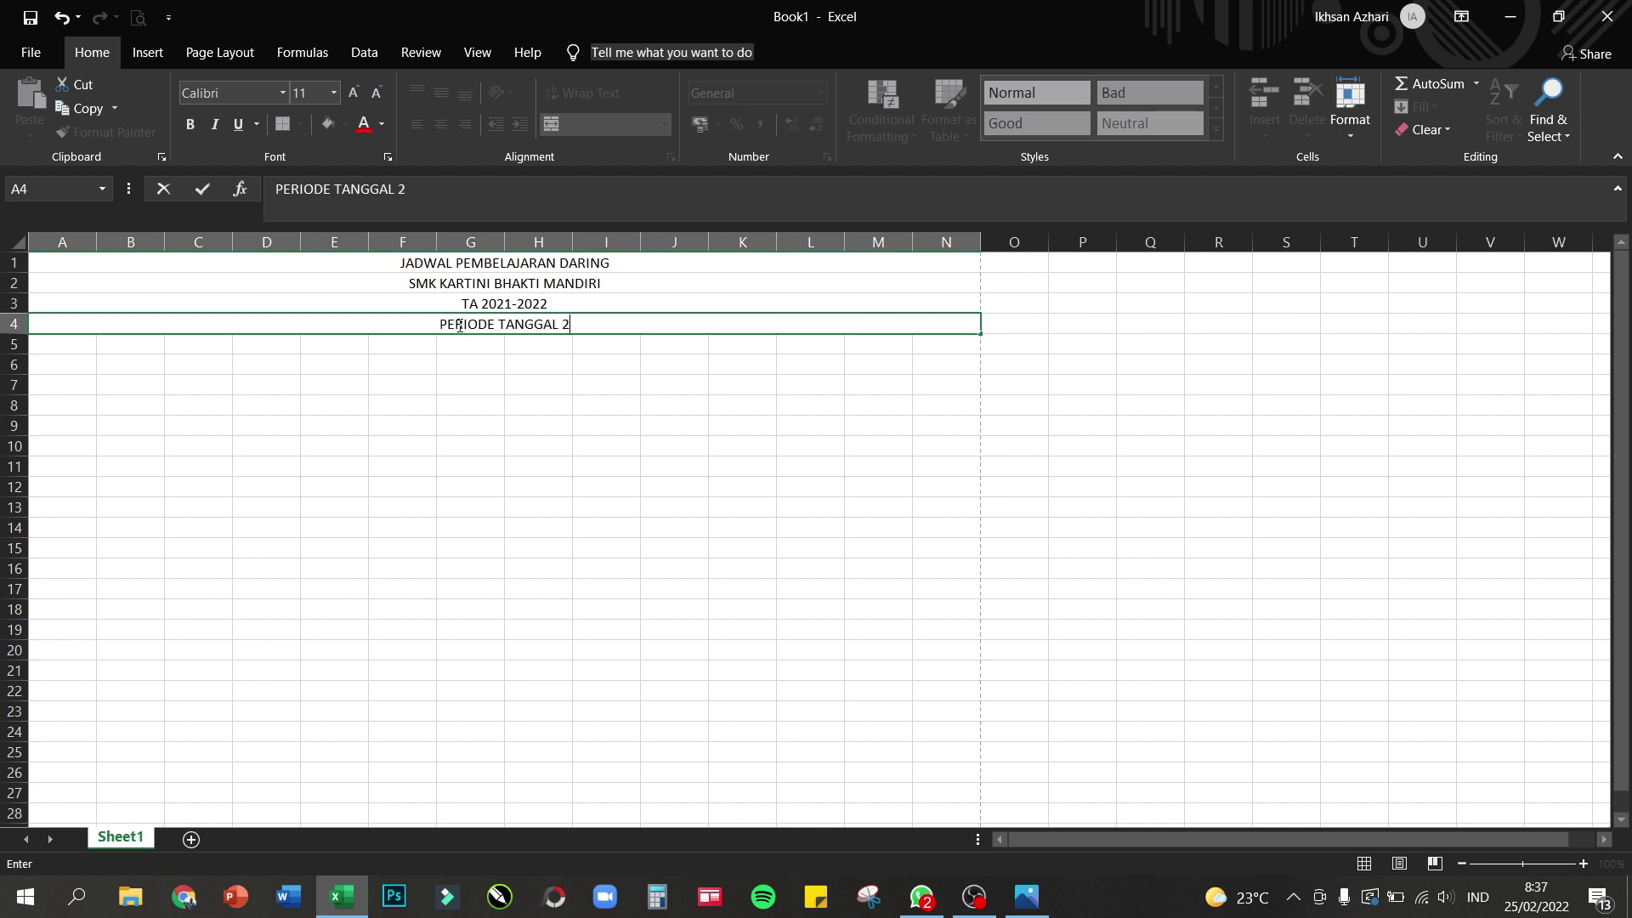
type("3 S/D")
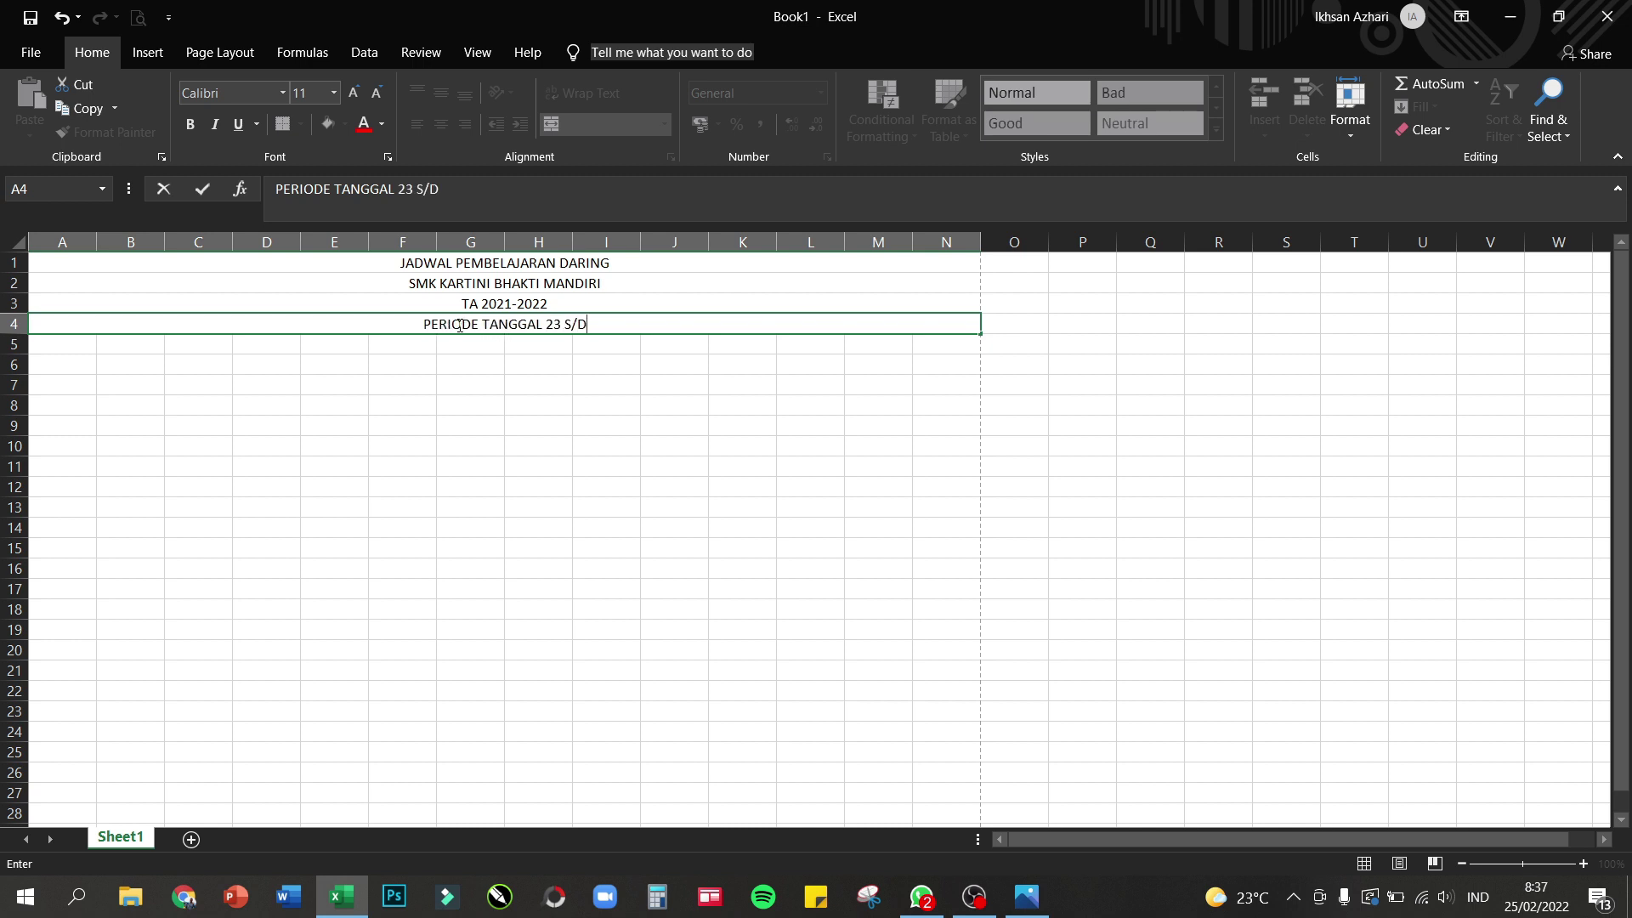
type(" 2")
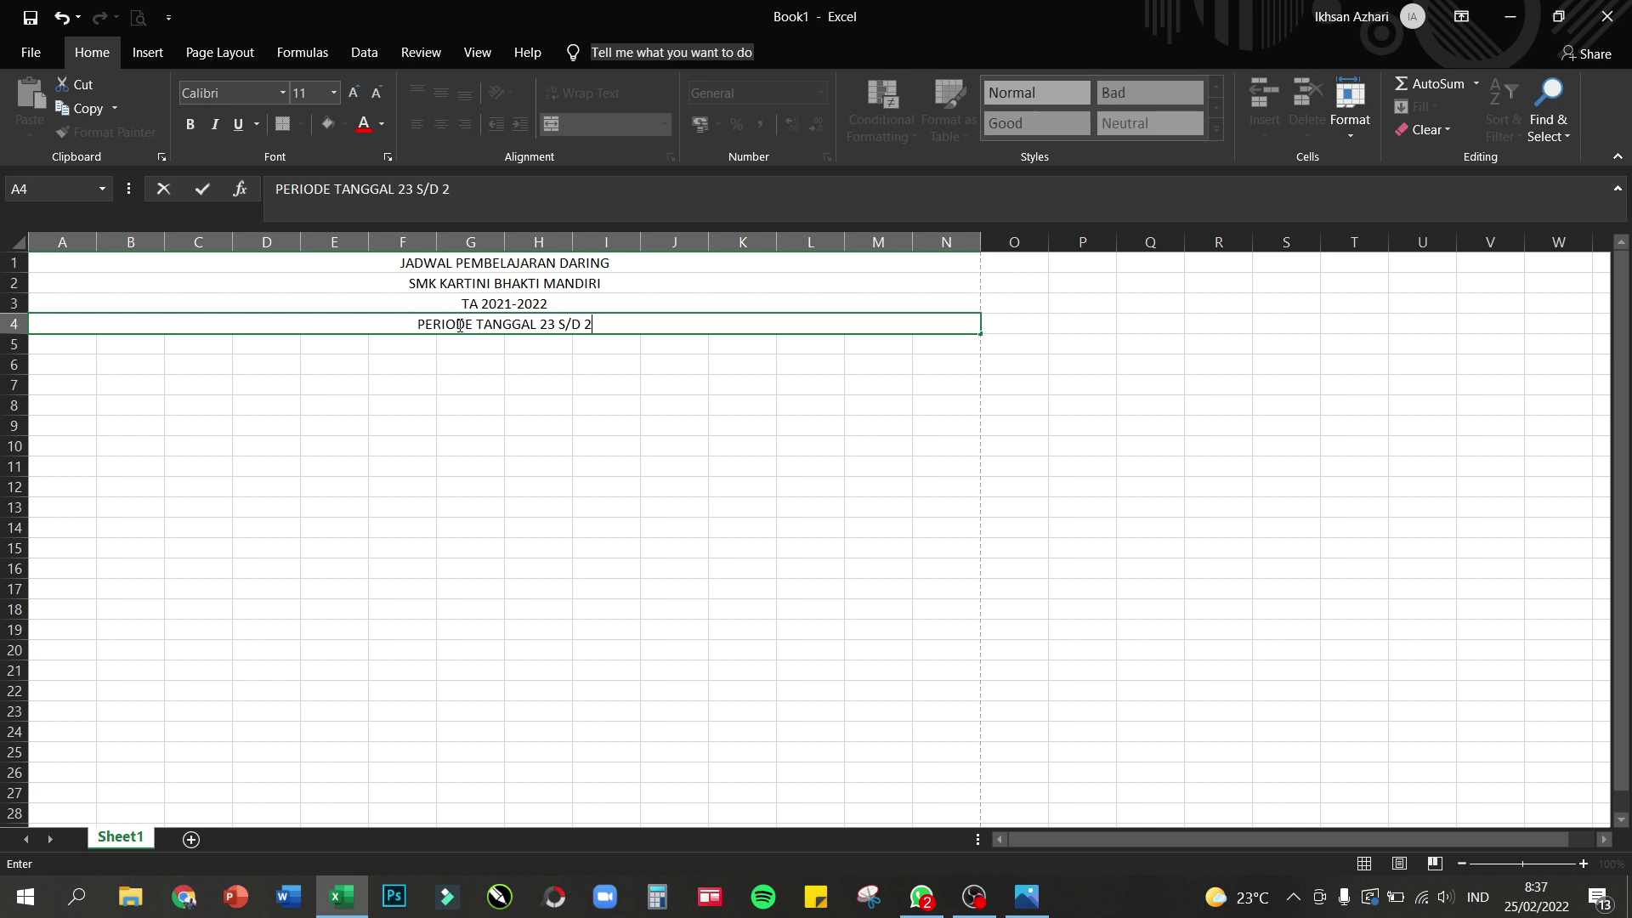
type("6 FEBRUARI")
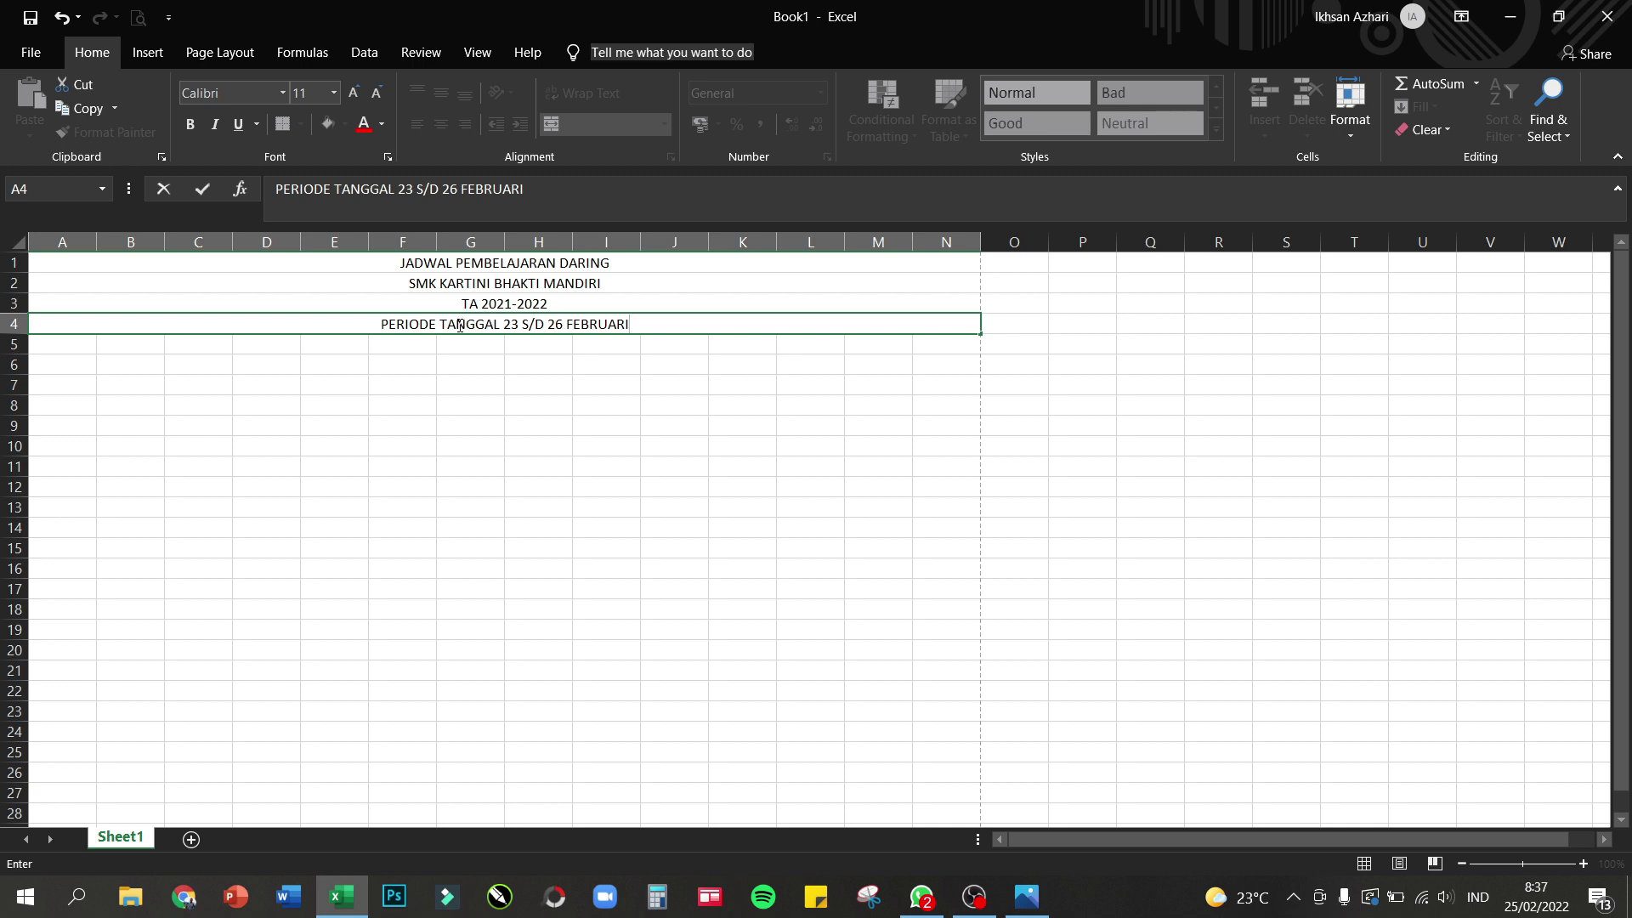
type(" 20")
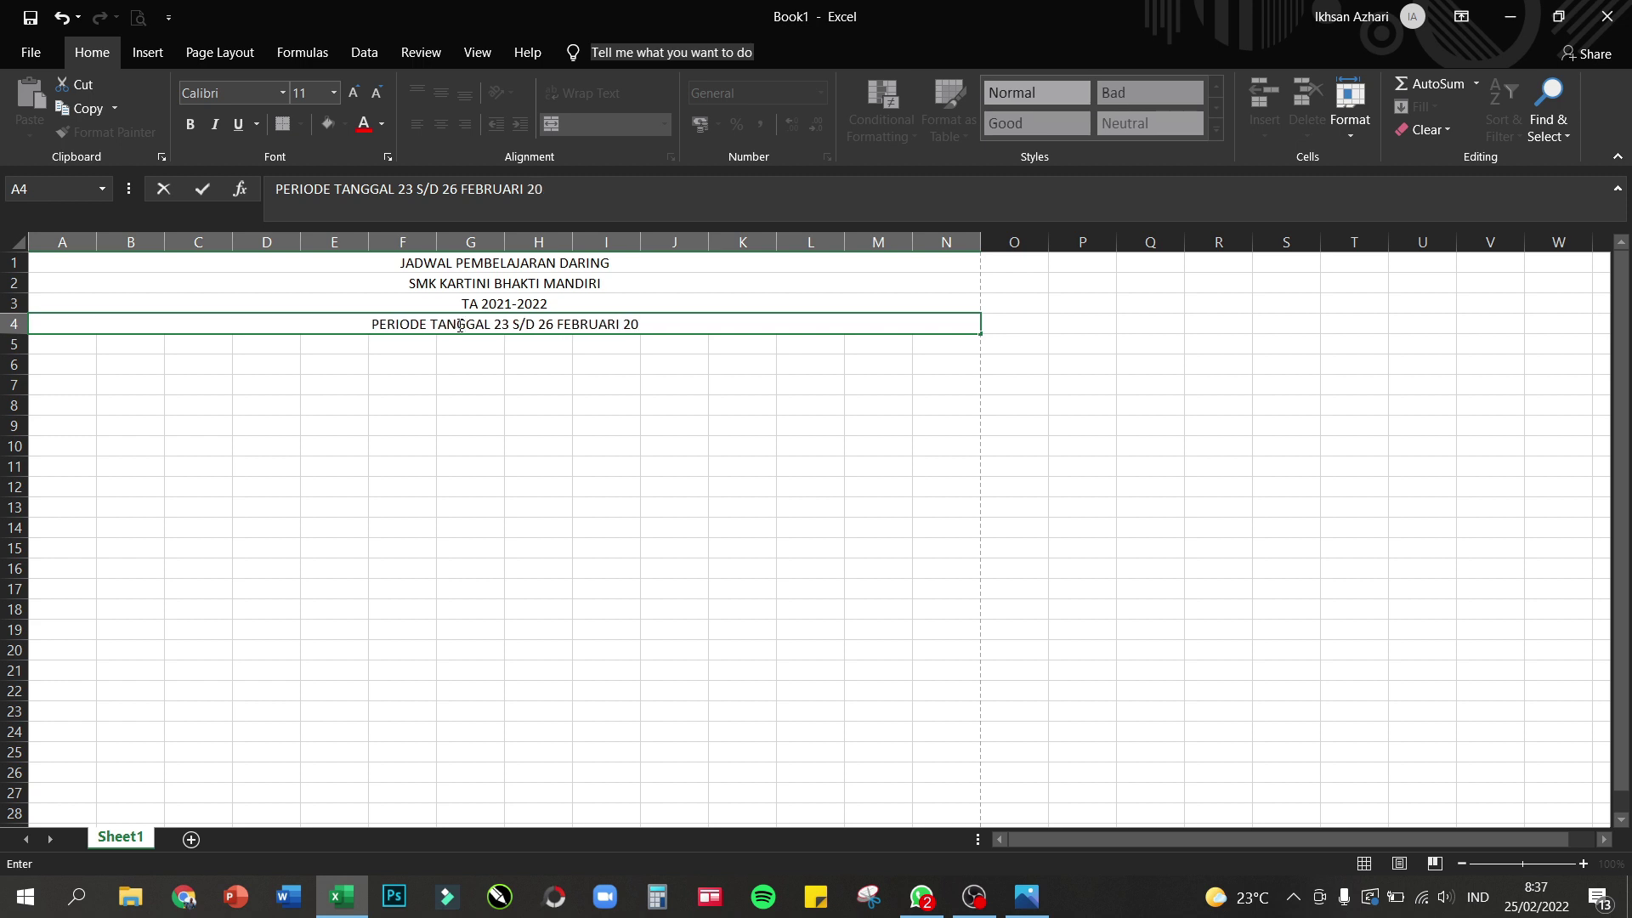
type("22")
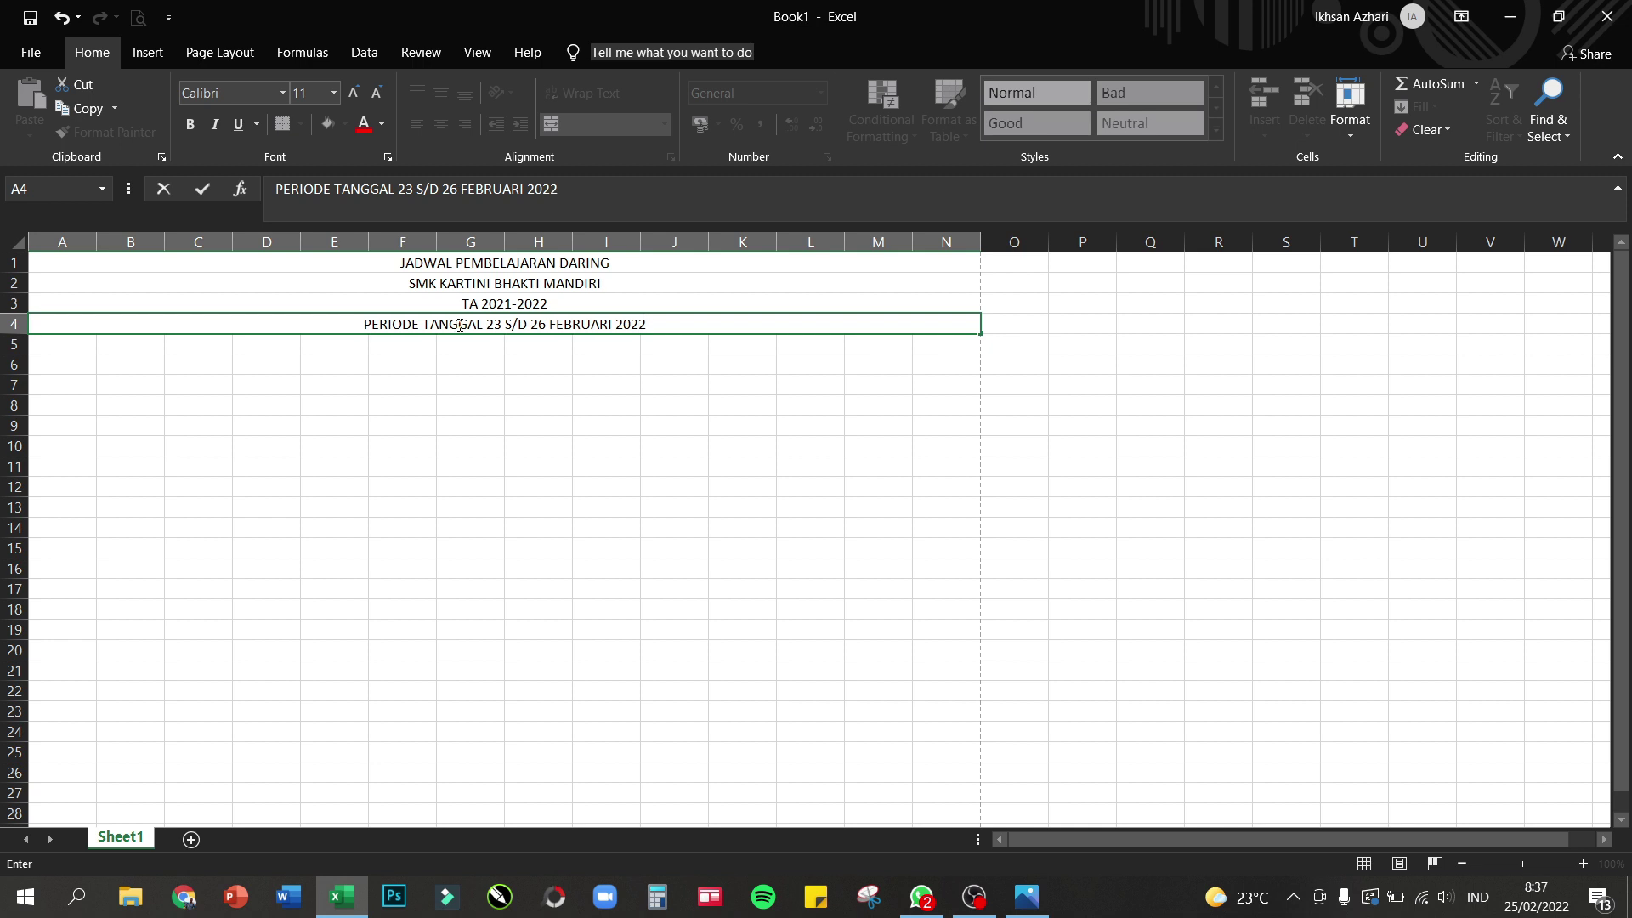
left_click(348, 383)
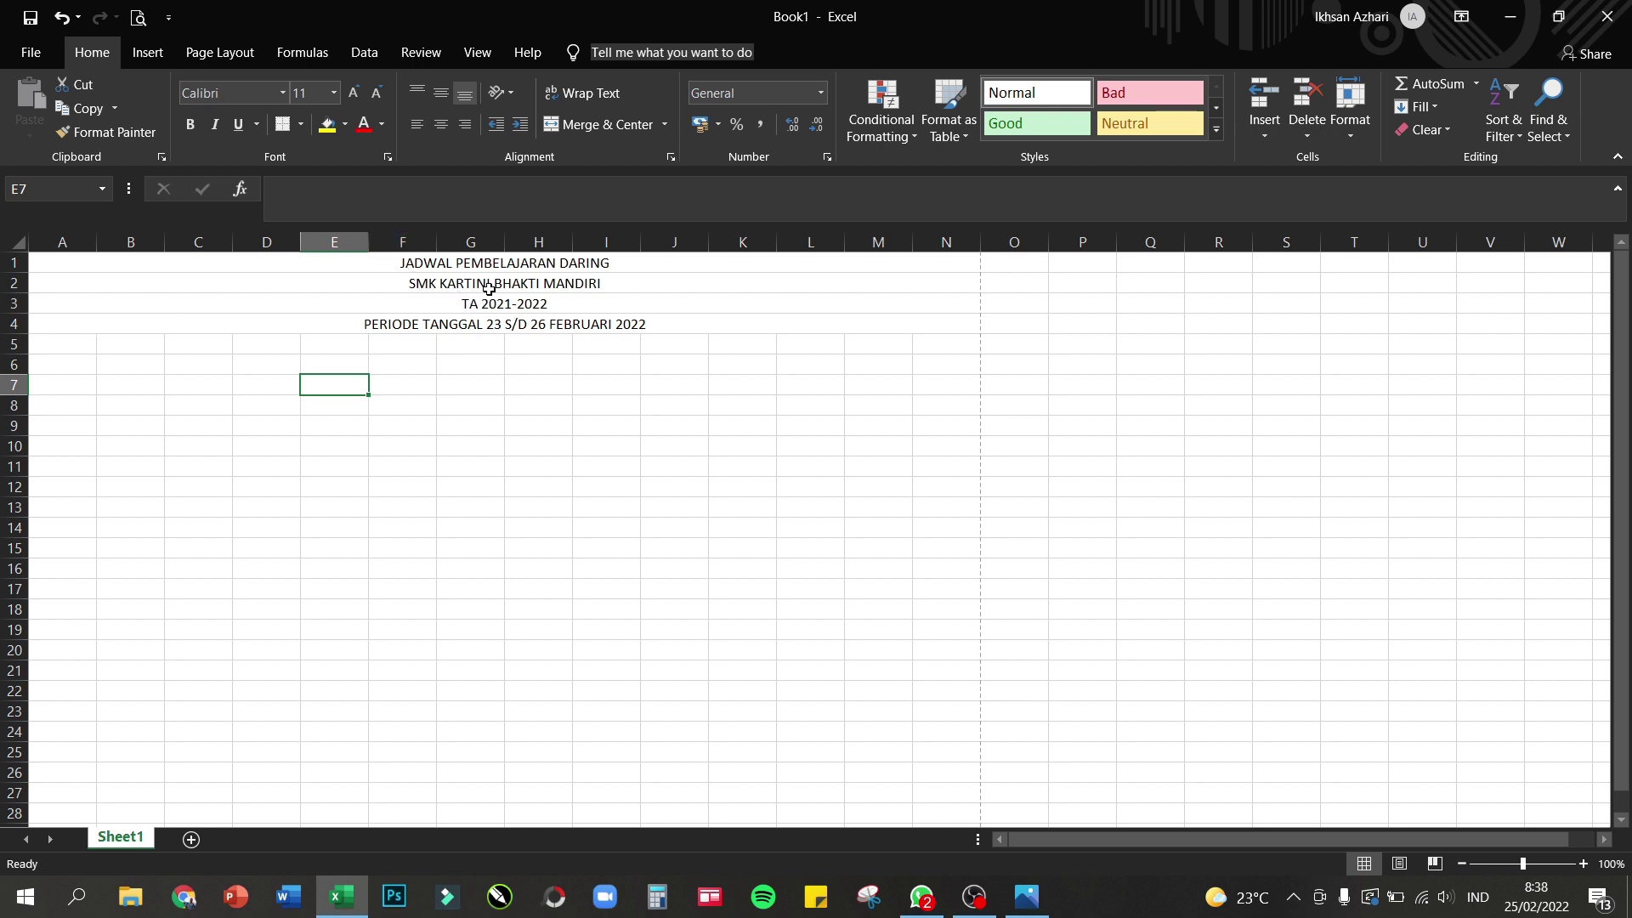
- Check the period row in the schedule photo and apply all borders to merged cells A4:N4 in Excel
left_click(324, 328)
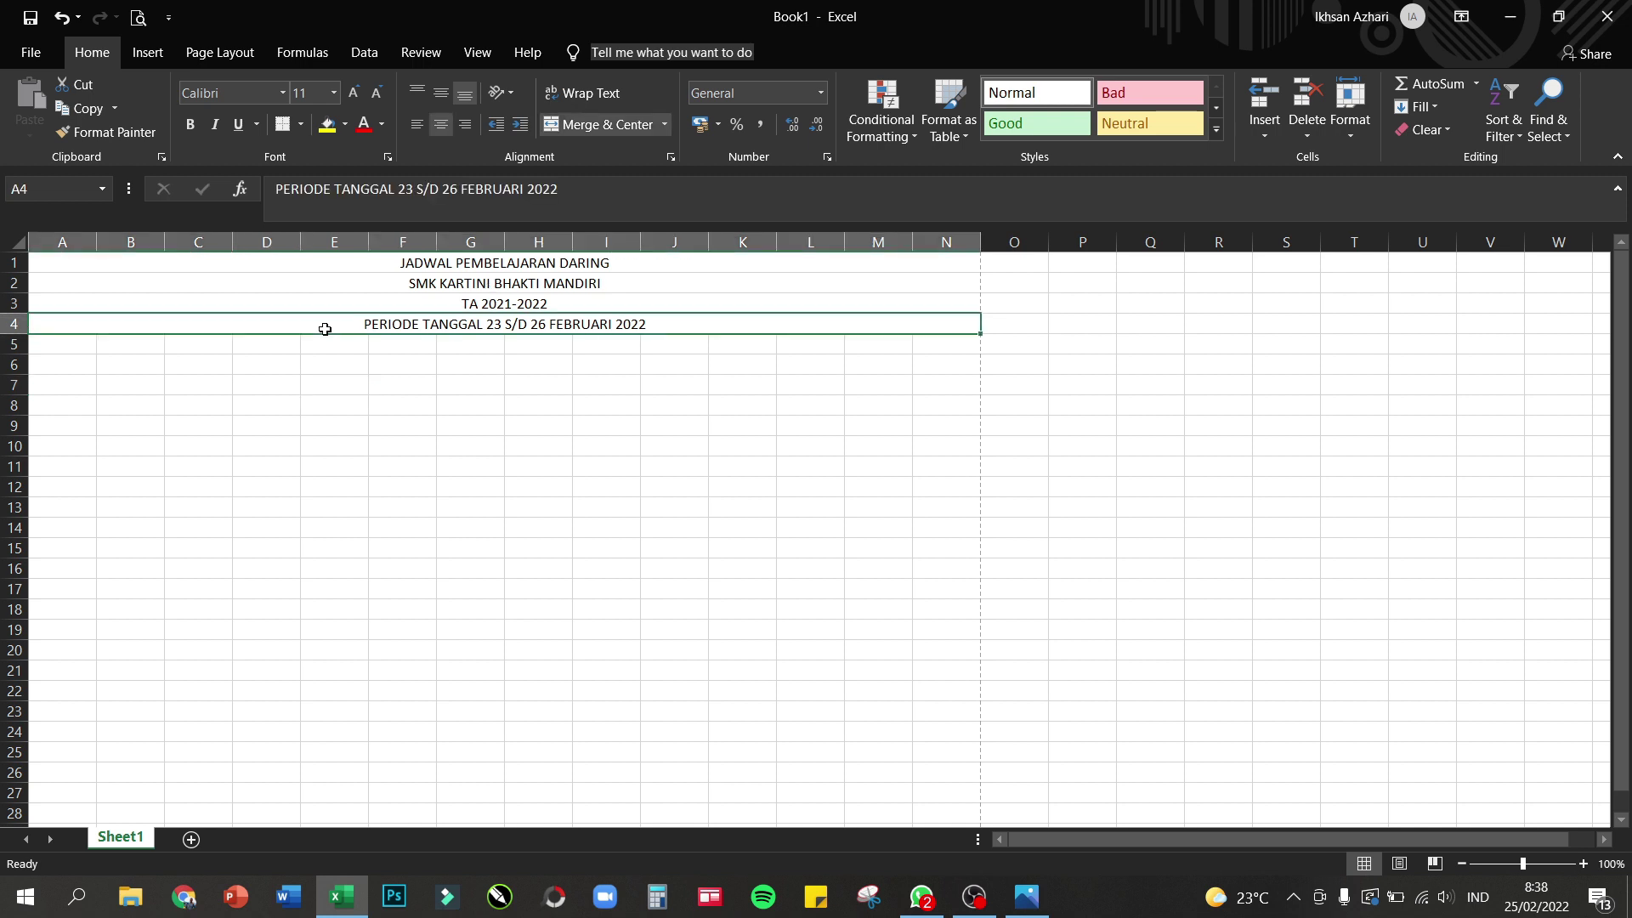
left_click(1027, 897)
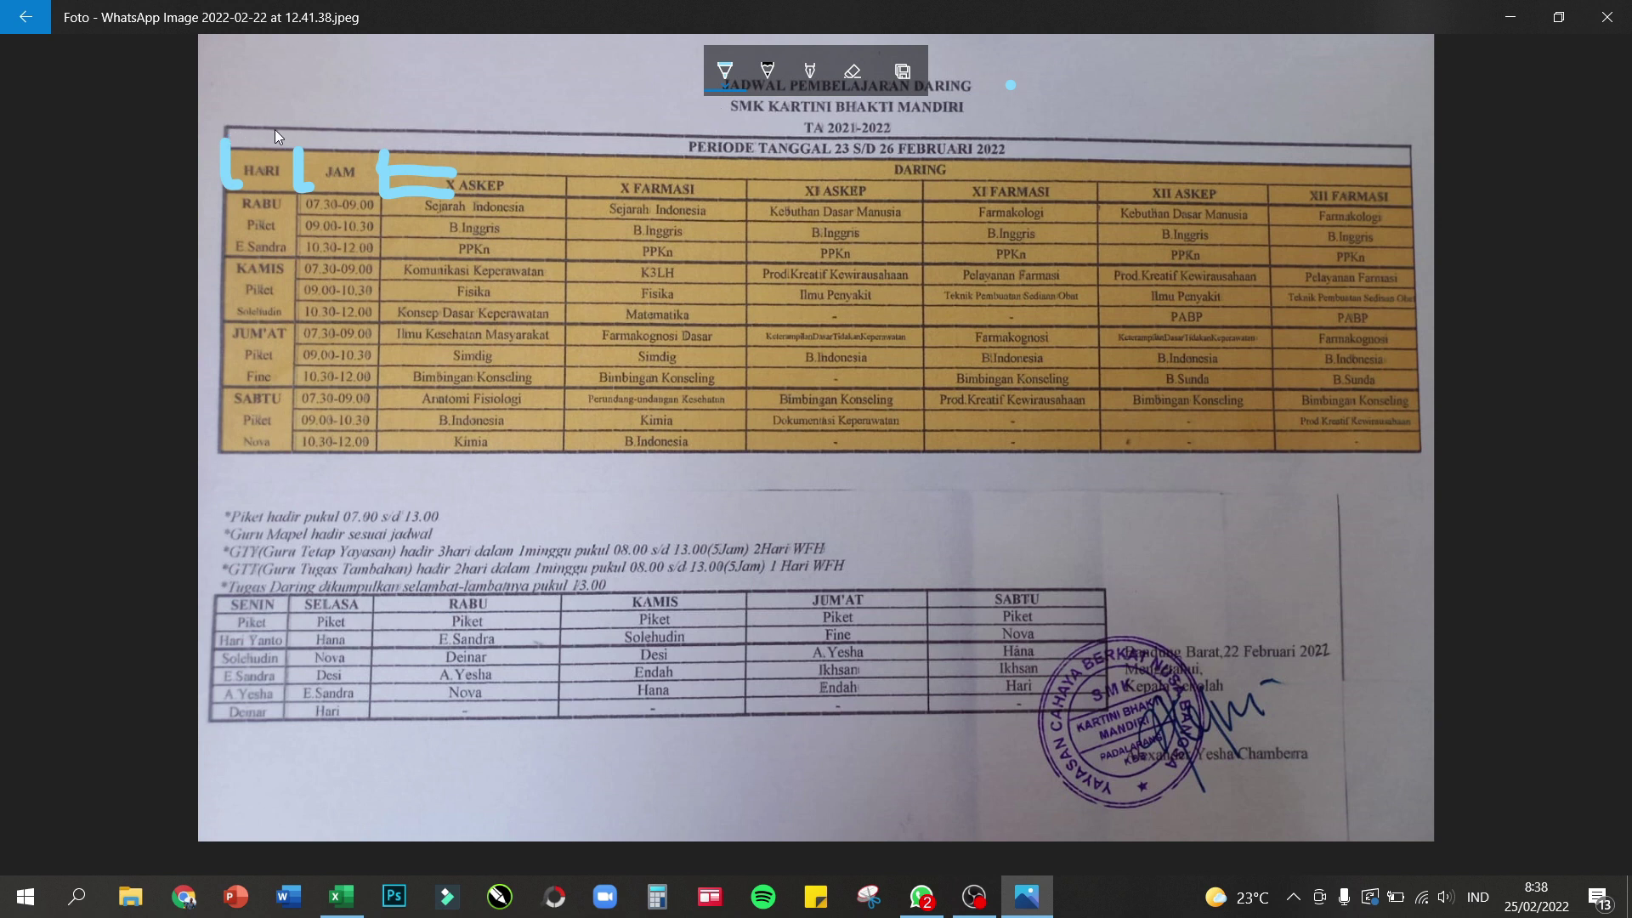
left_click(1032, 908)
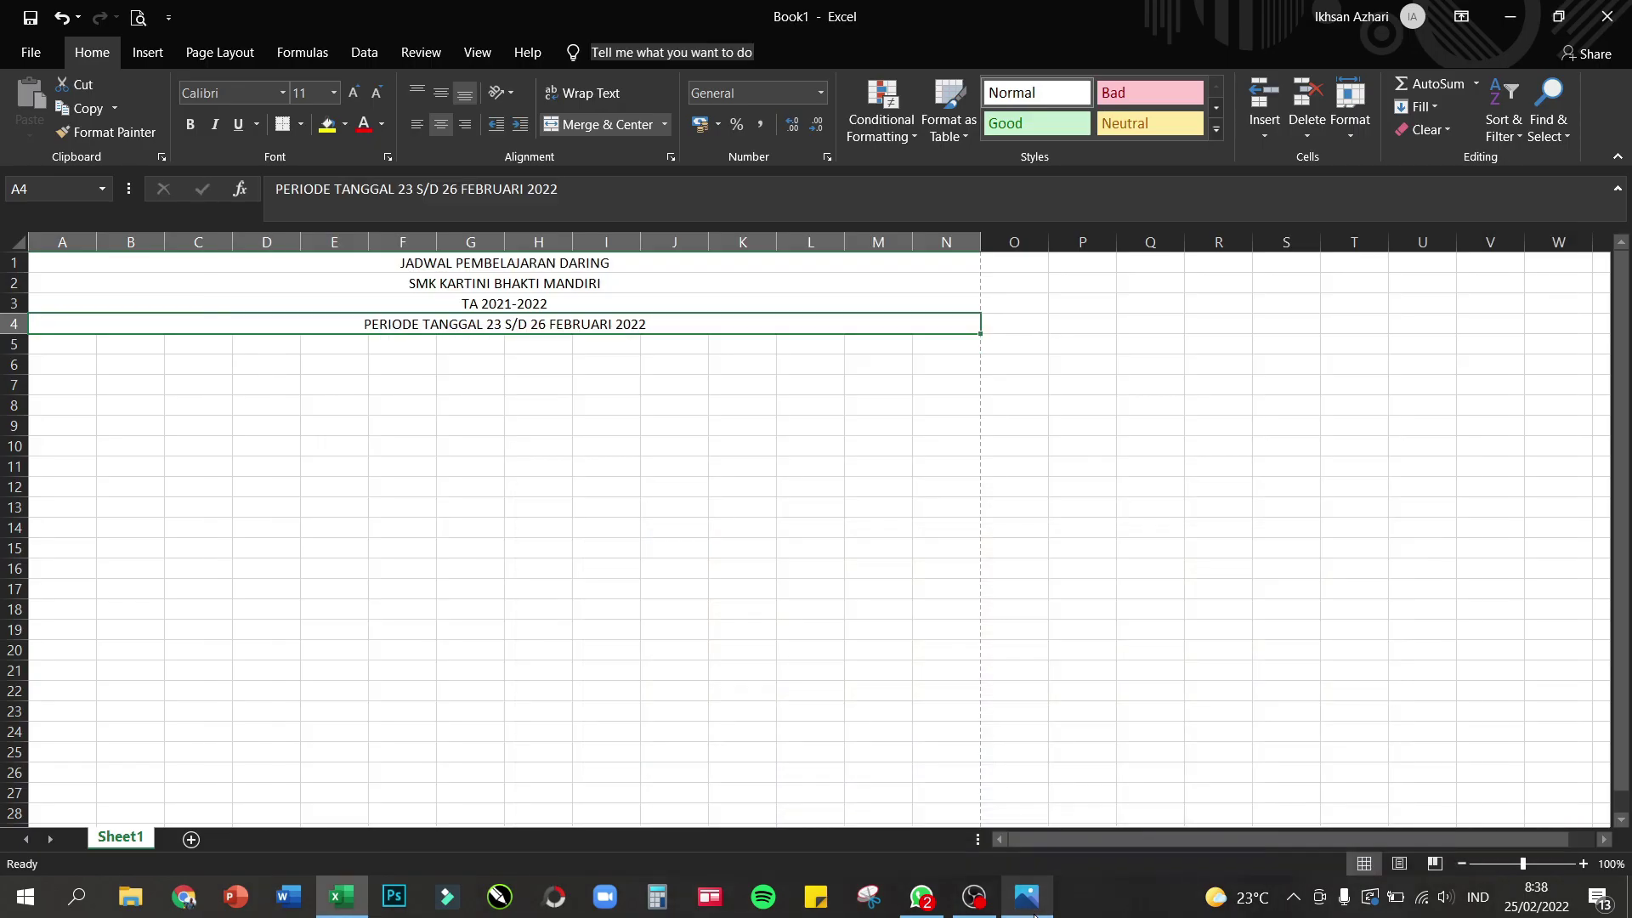
left_click(208, 422)
left_click(111, 323)
left_click(300, 128)
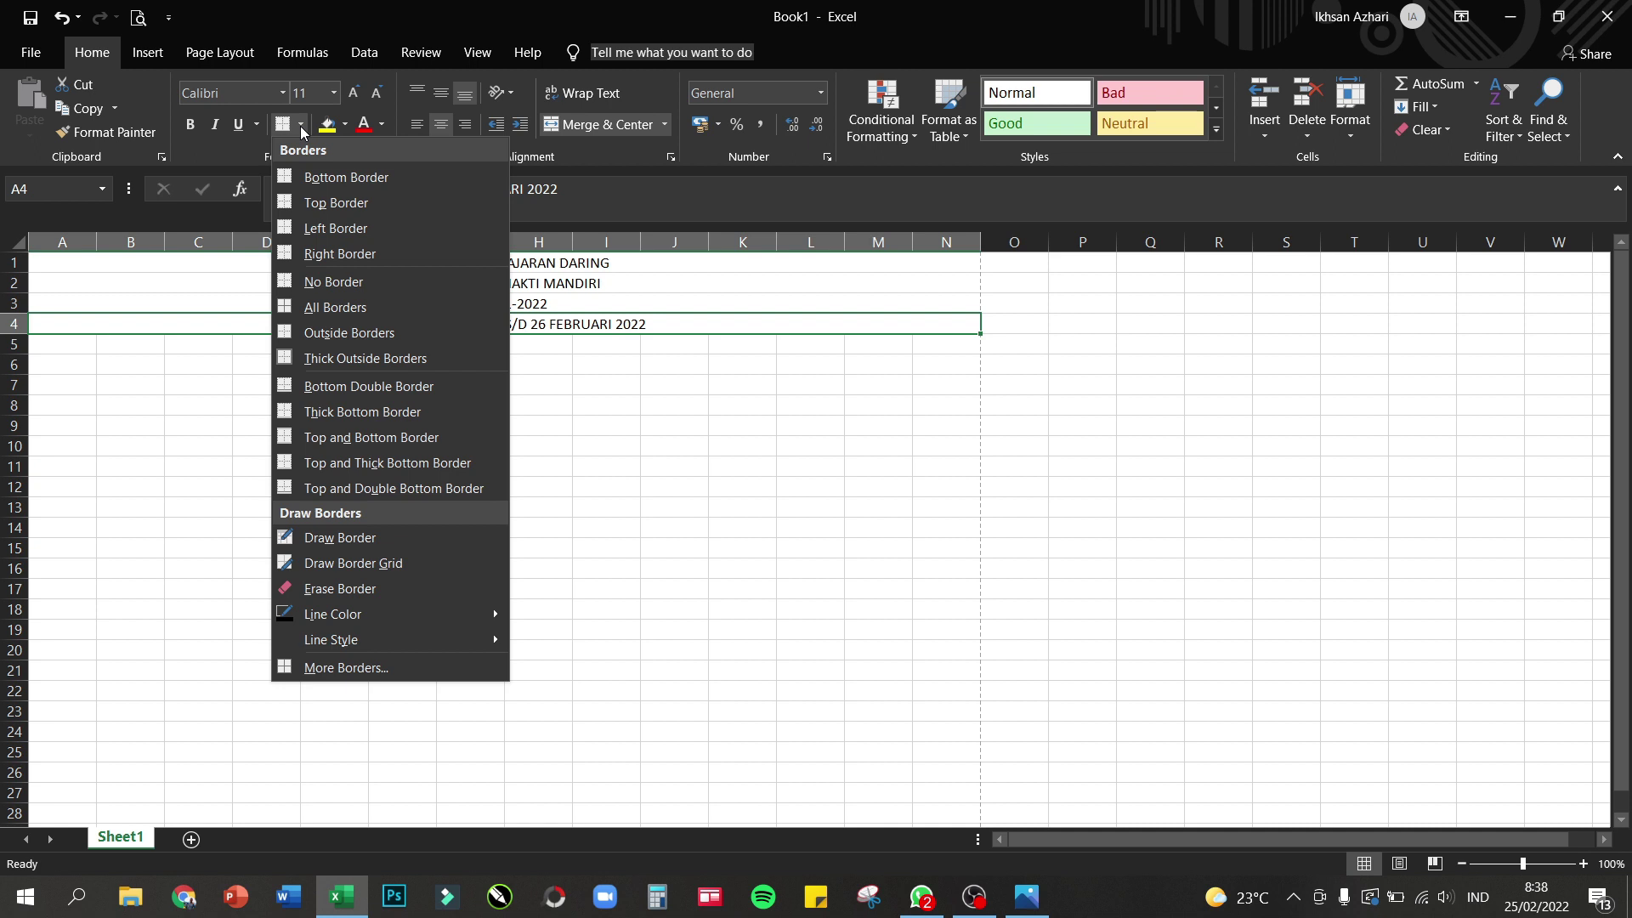
left_click(313, 308)
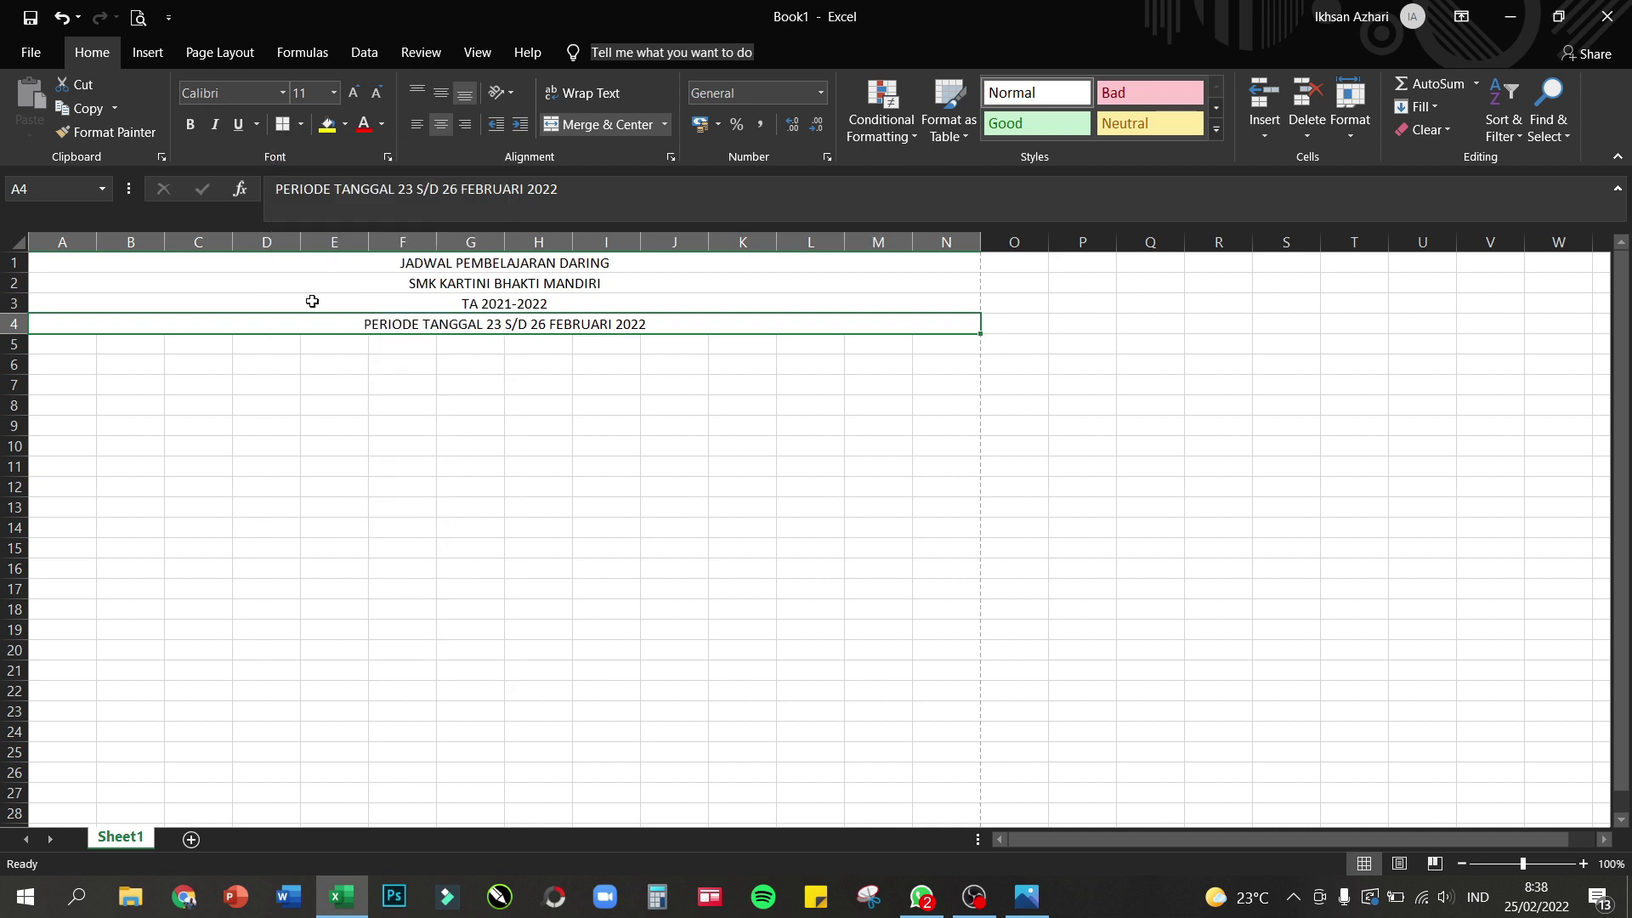
left_click(346, 357)
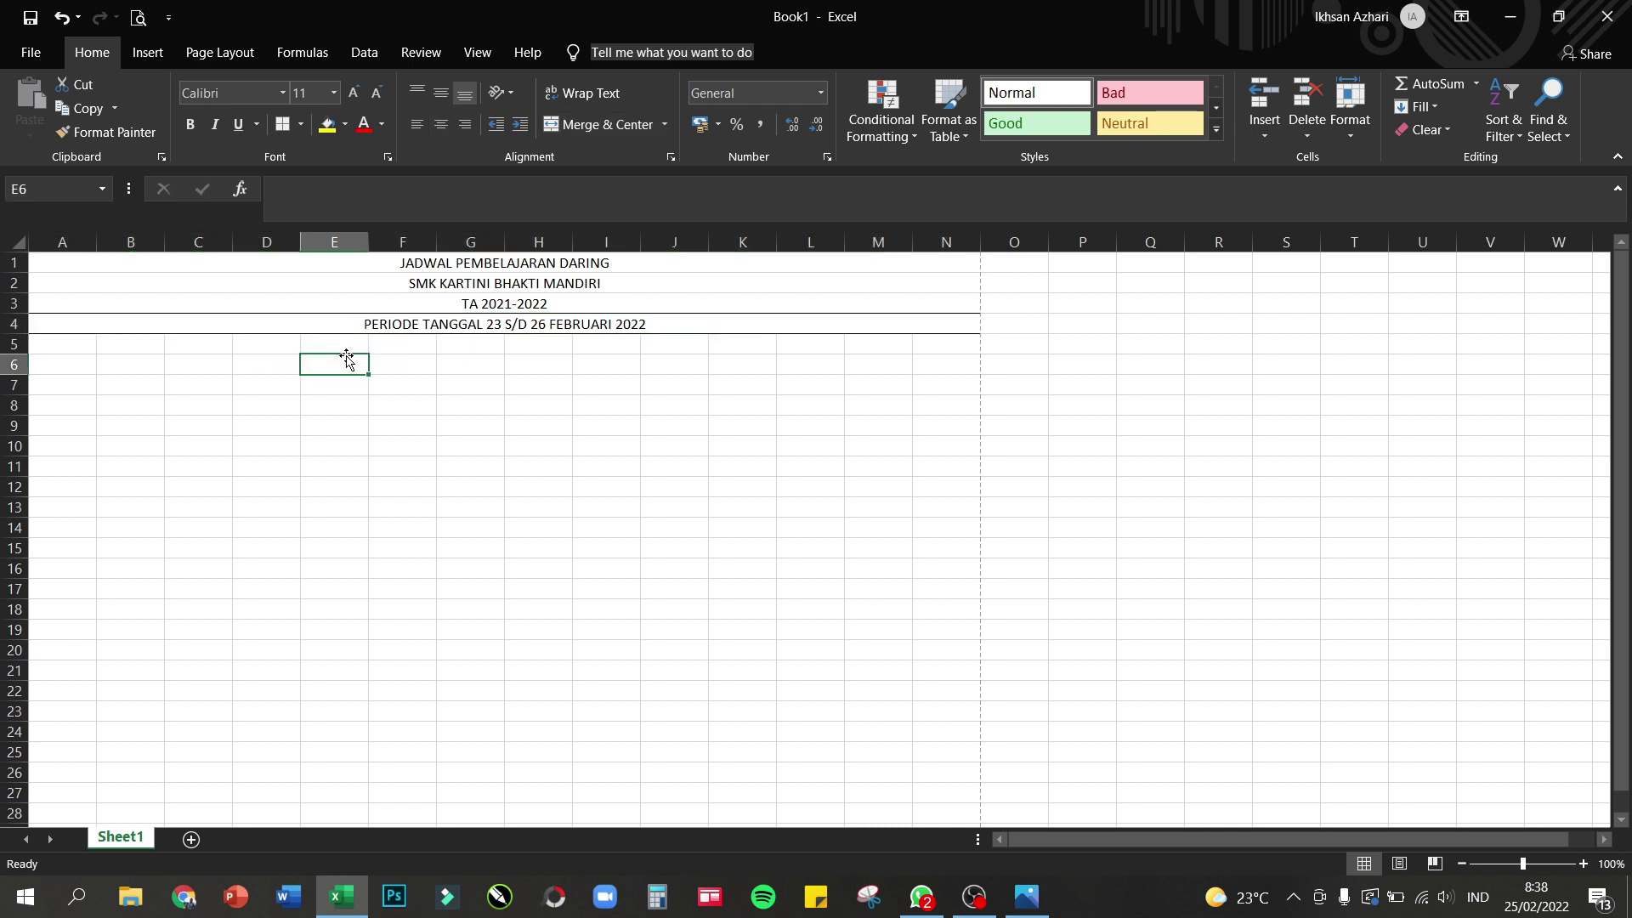
left_click(221, 318)
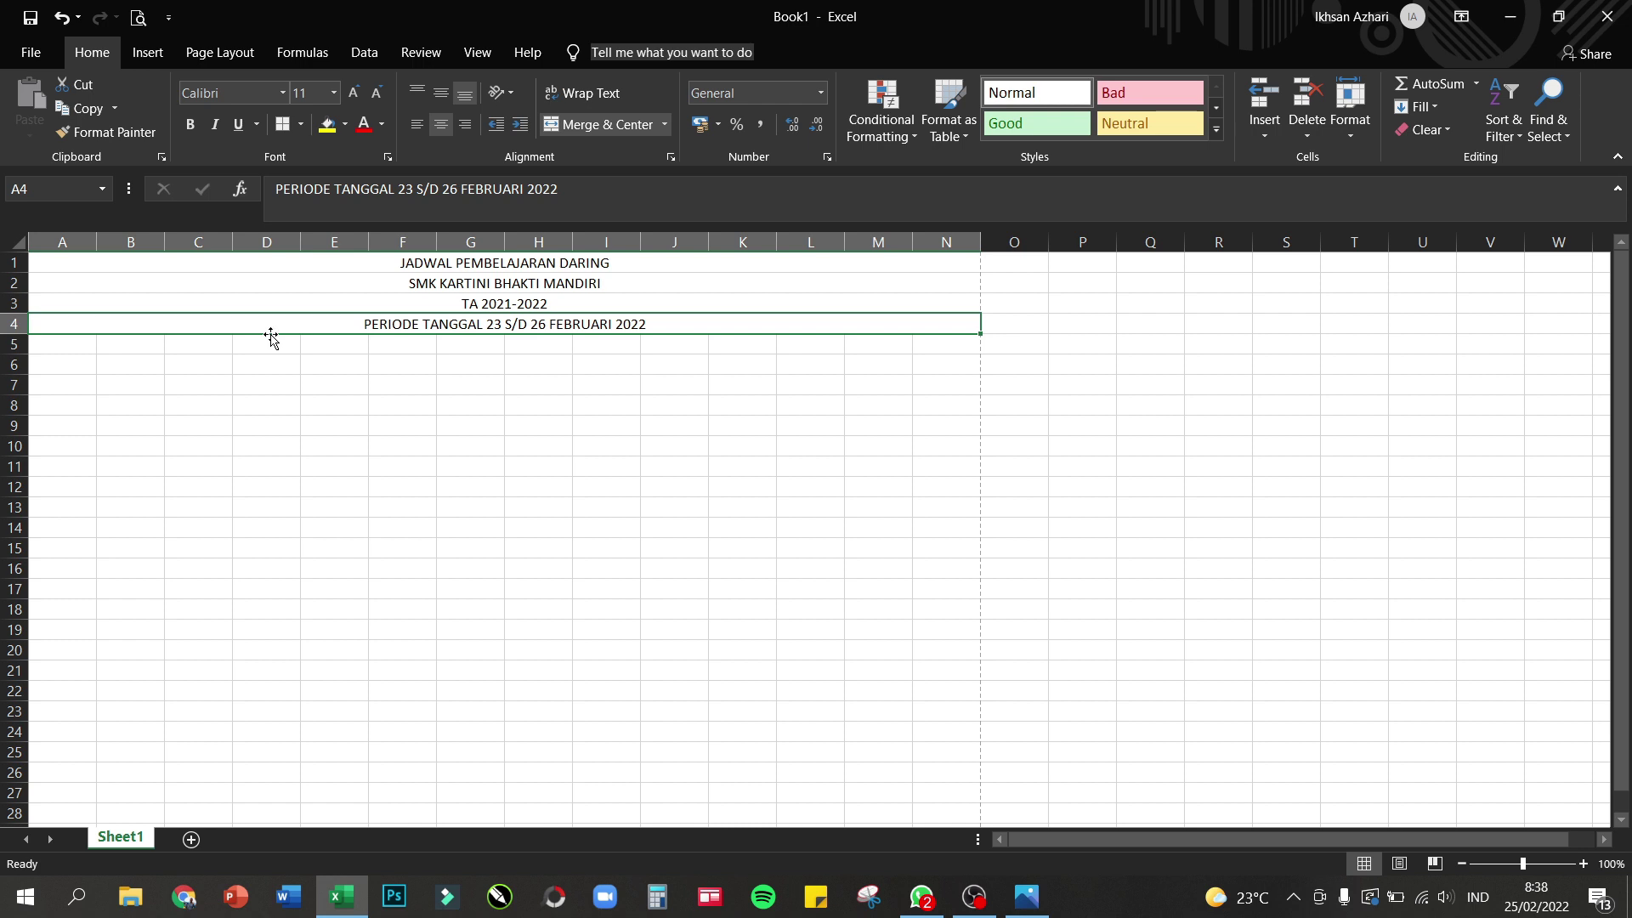
left_click(321, 350)
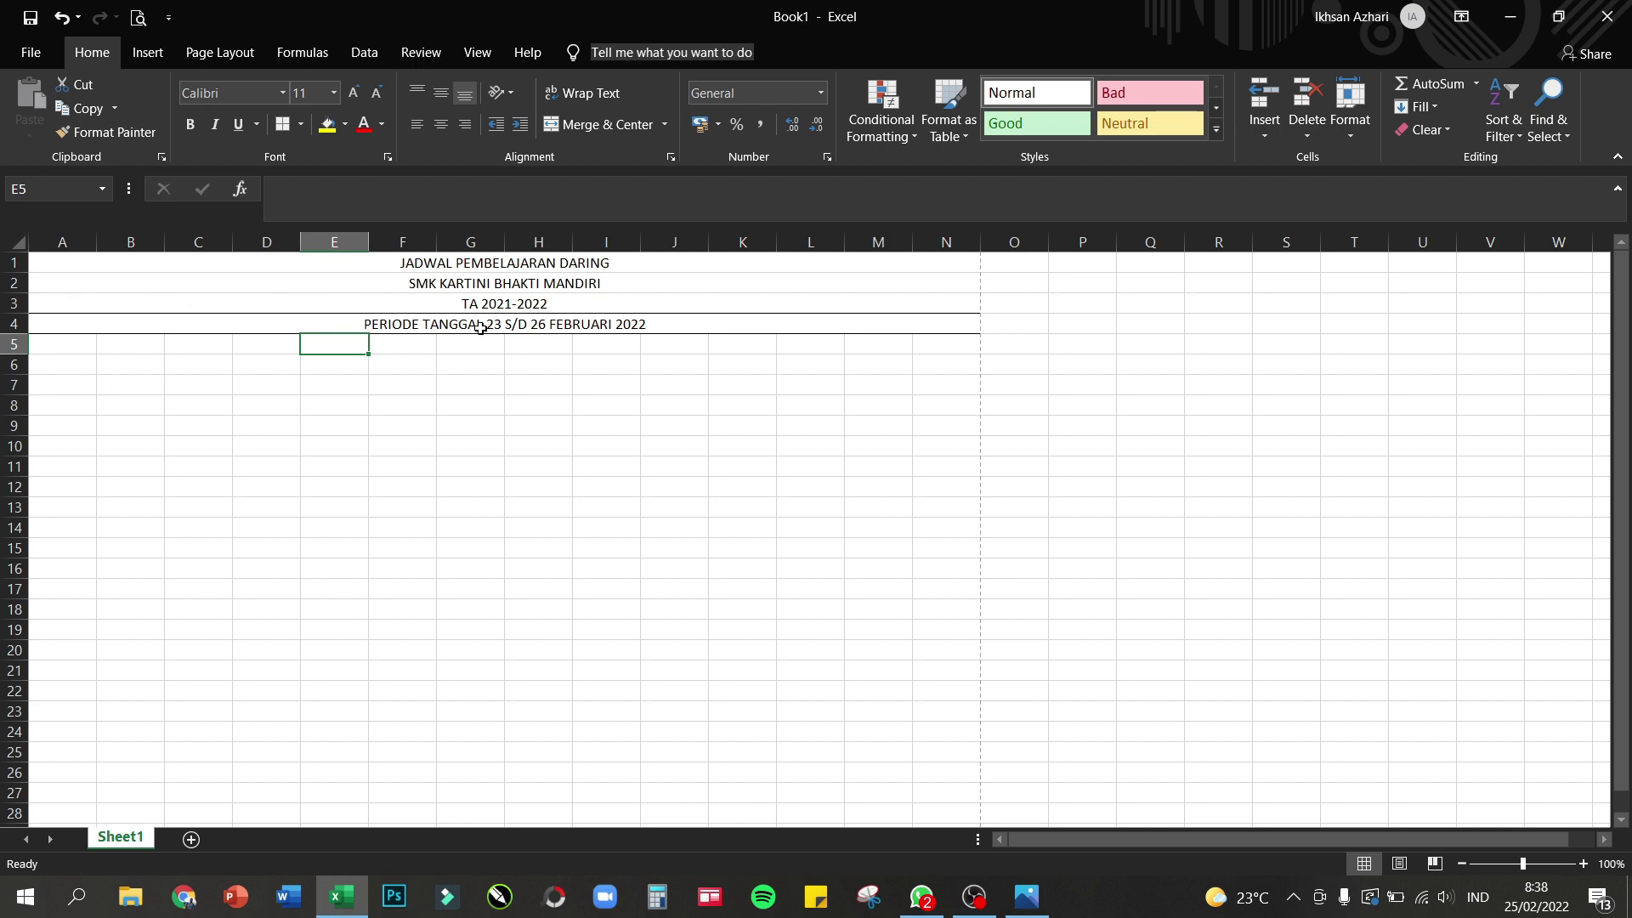
- Open the print preview to check the borders around the period row, and return to the worksheet
left_click(274, 317)
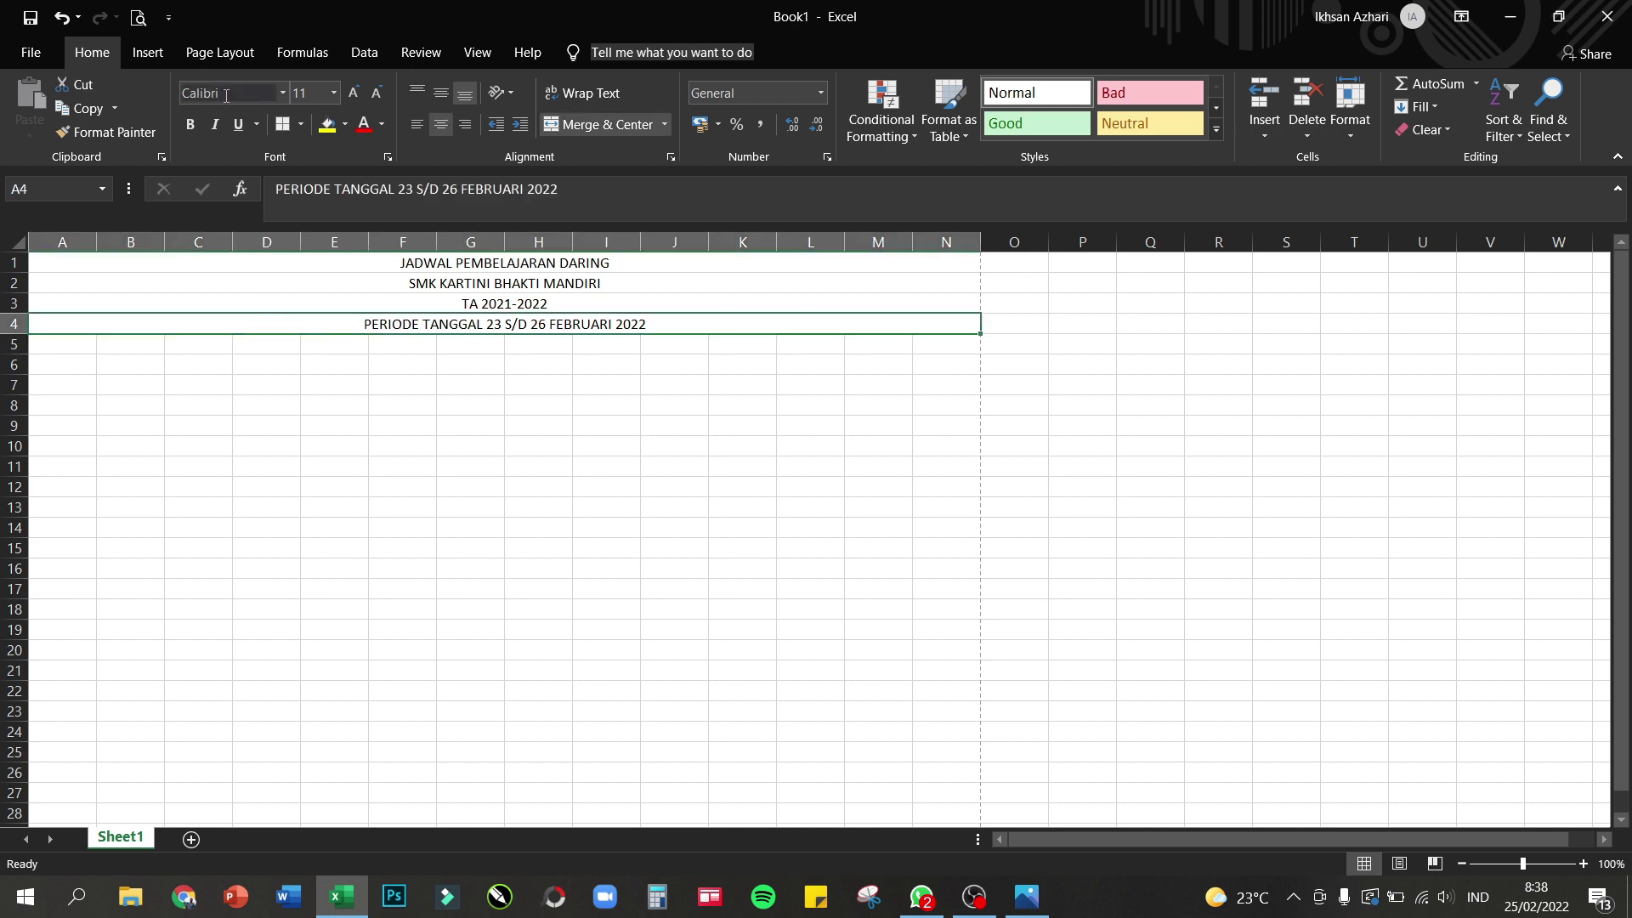
left_click(141, 18)
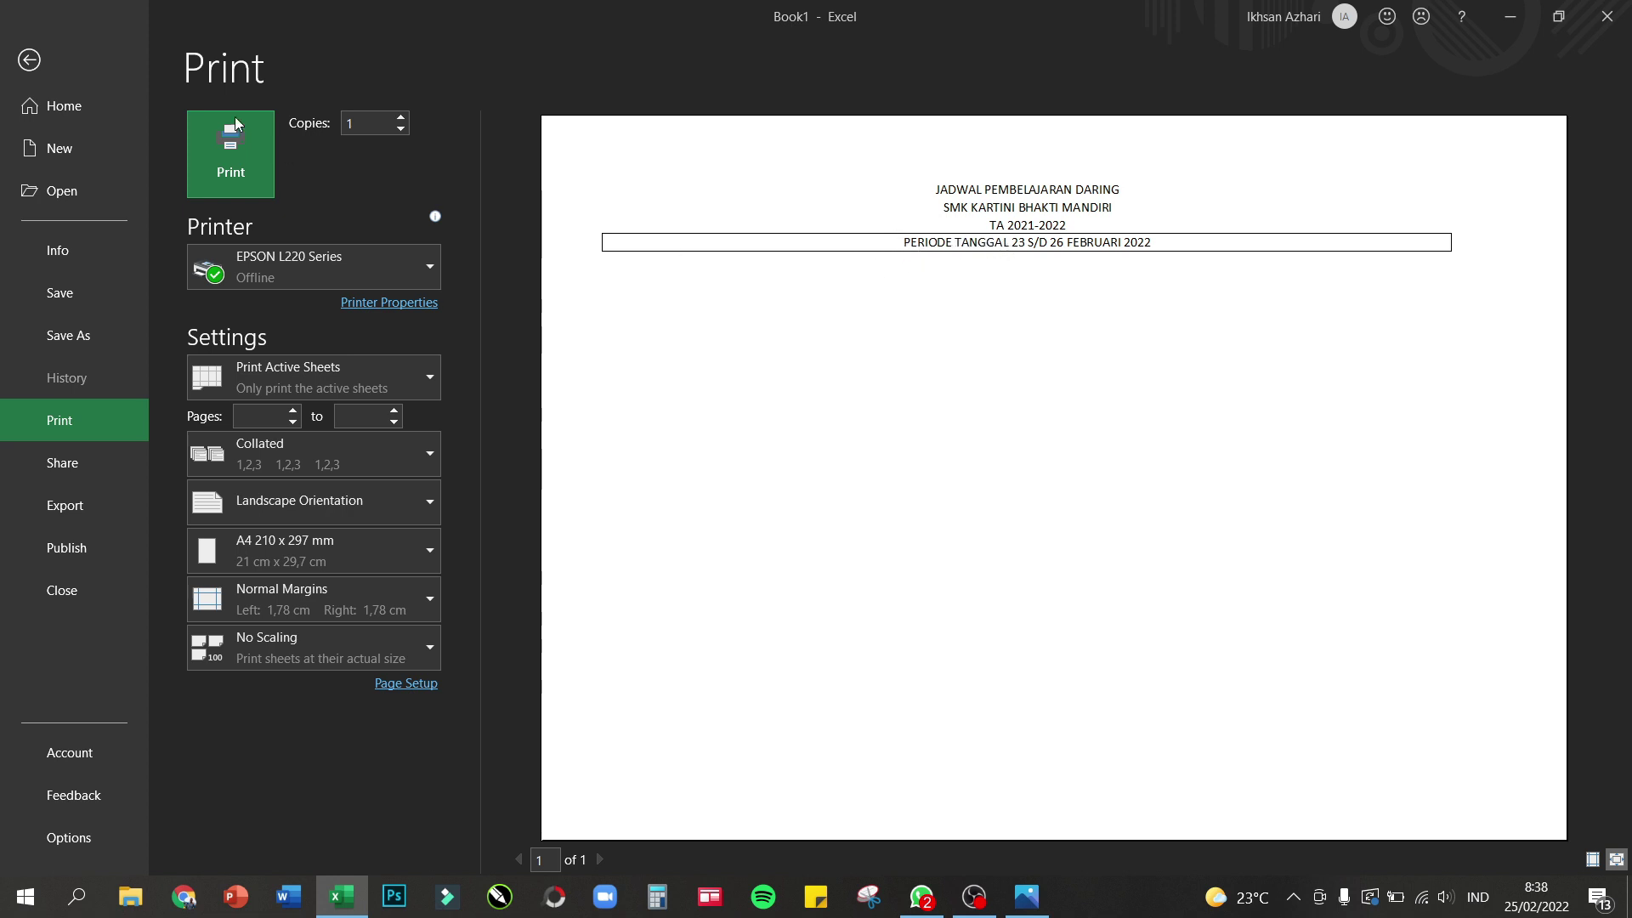
left_click(21, 58)
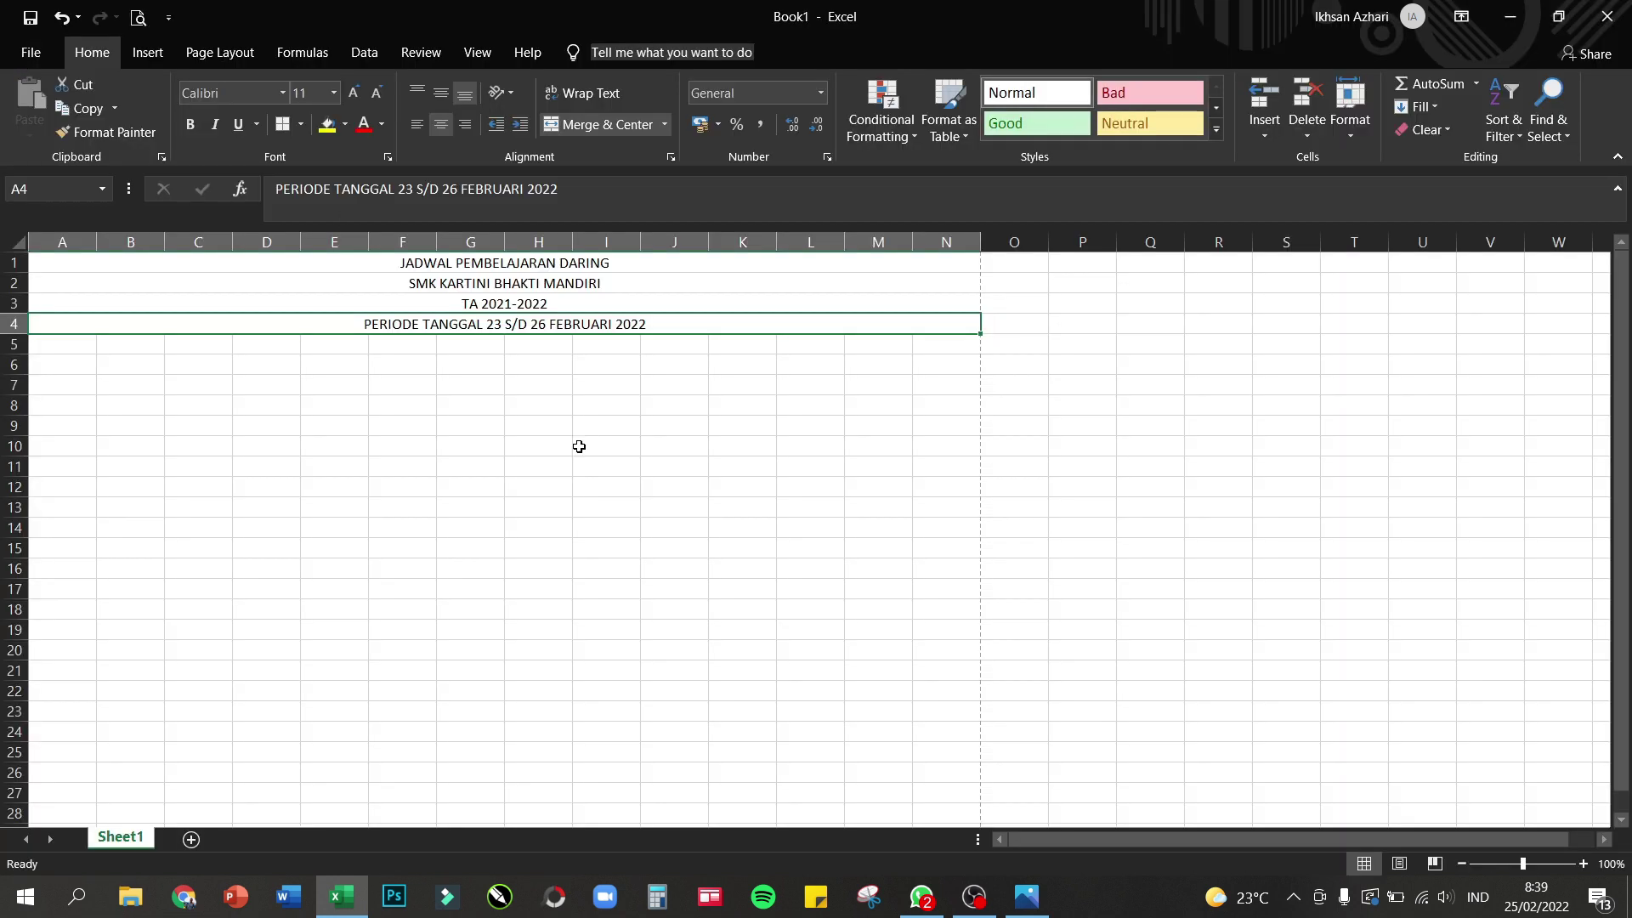
left_click(180, 410)
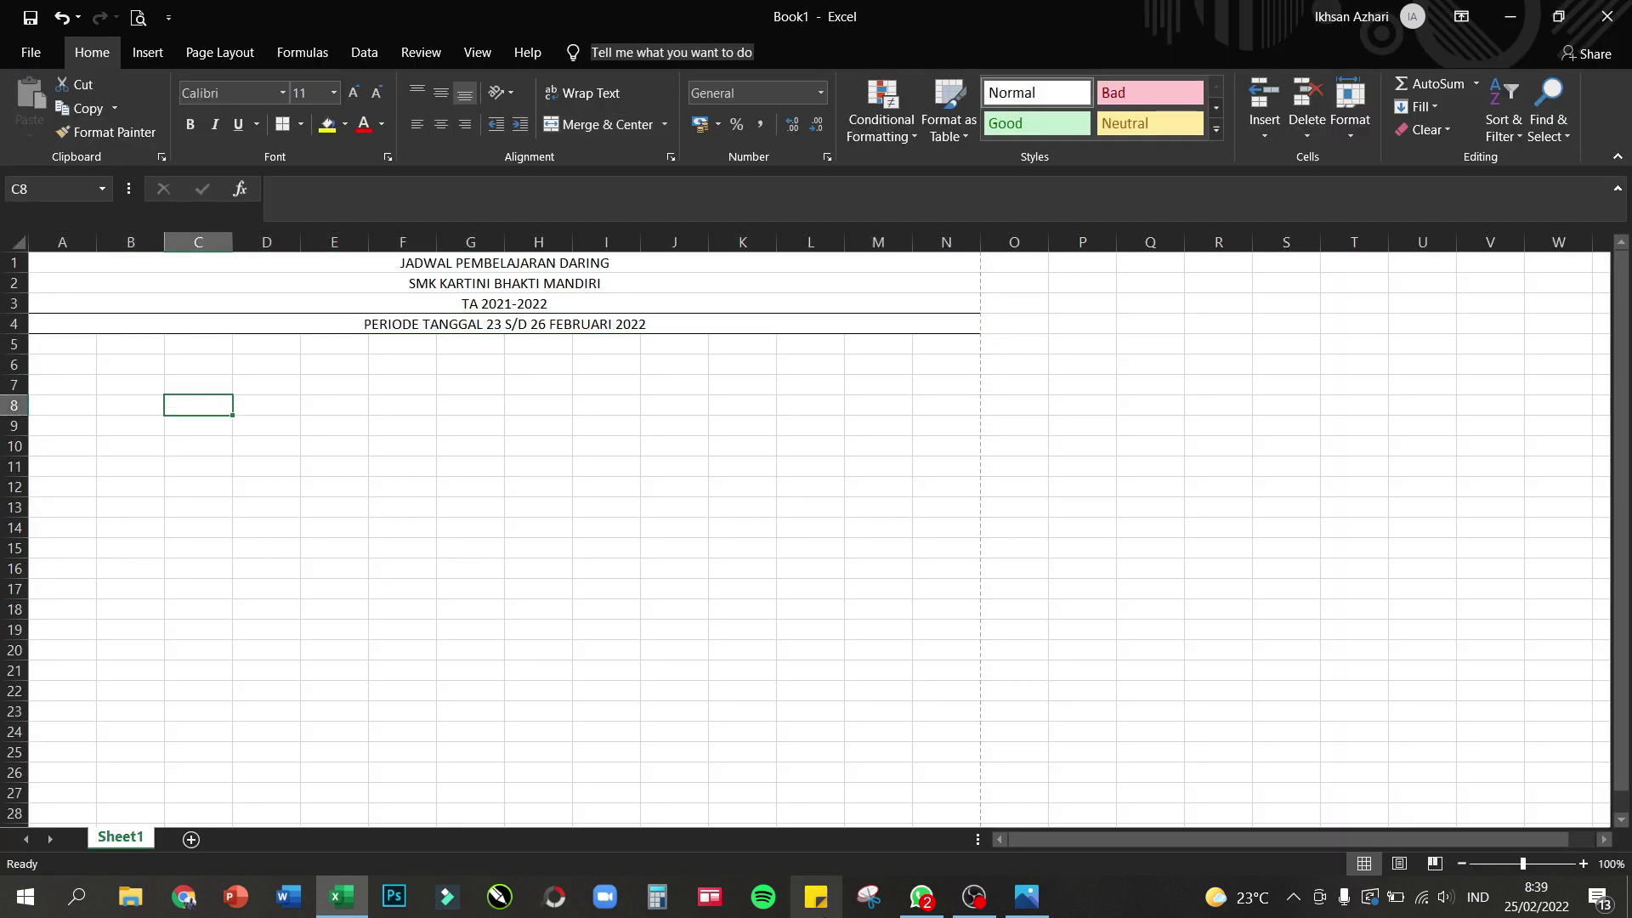
- Switch to the schedule photo in Photos and mark the DARING and X ASKEP header rows with short red pen strokes
left_click(1027, 897)
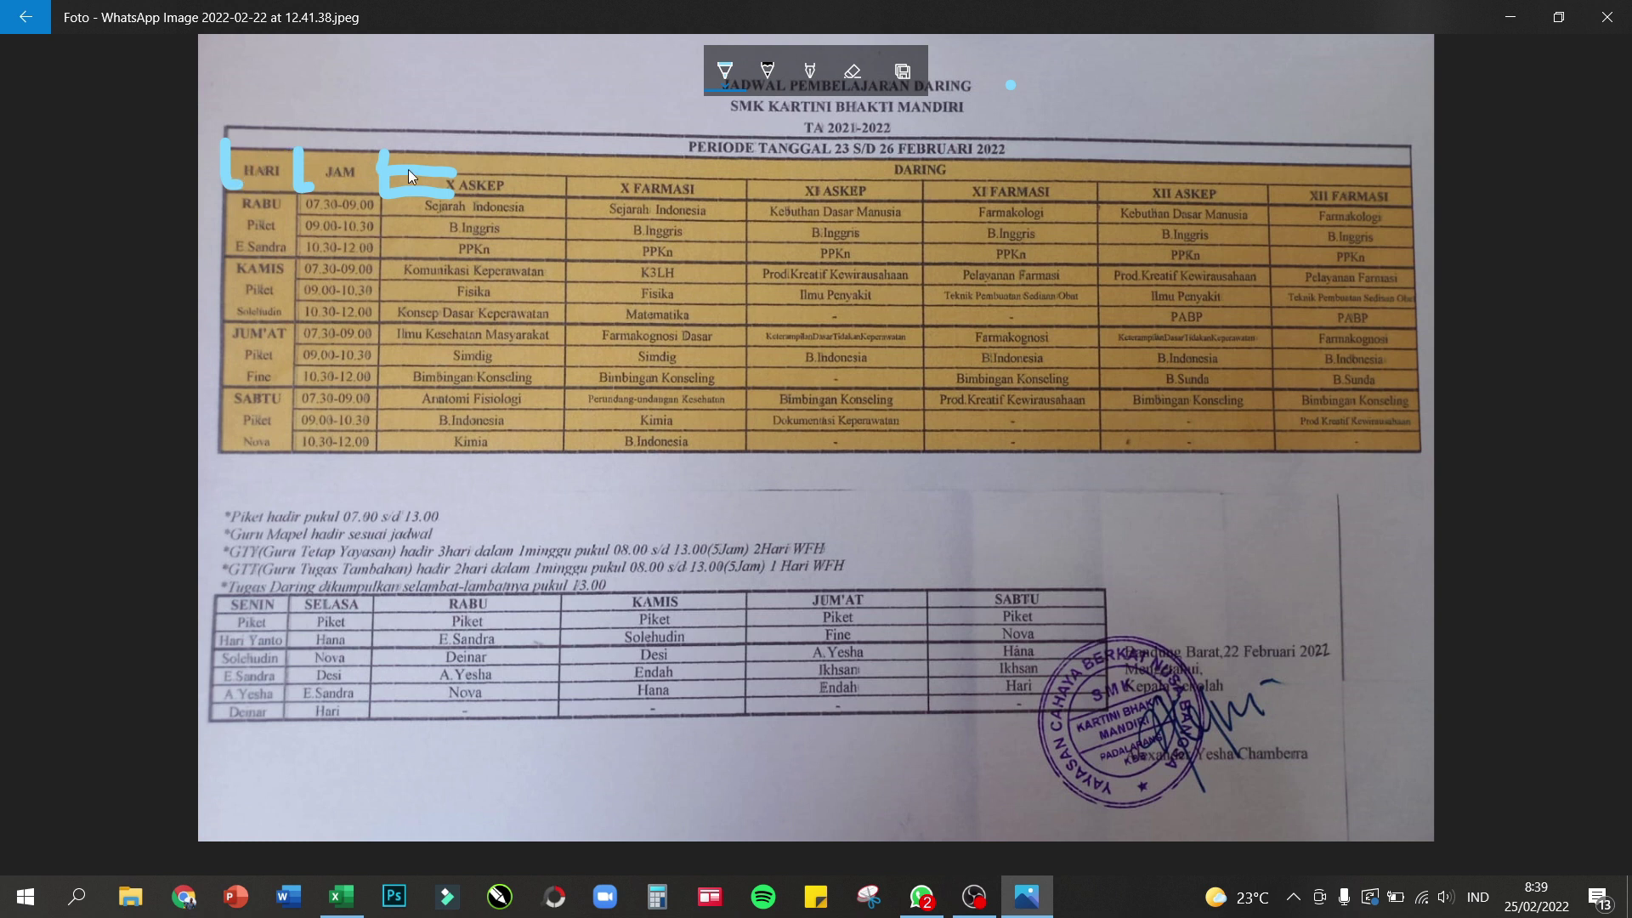
left_click(728, 75)
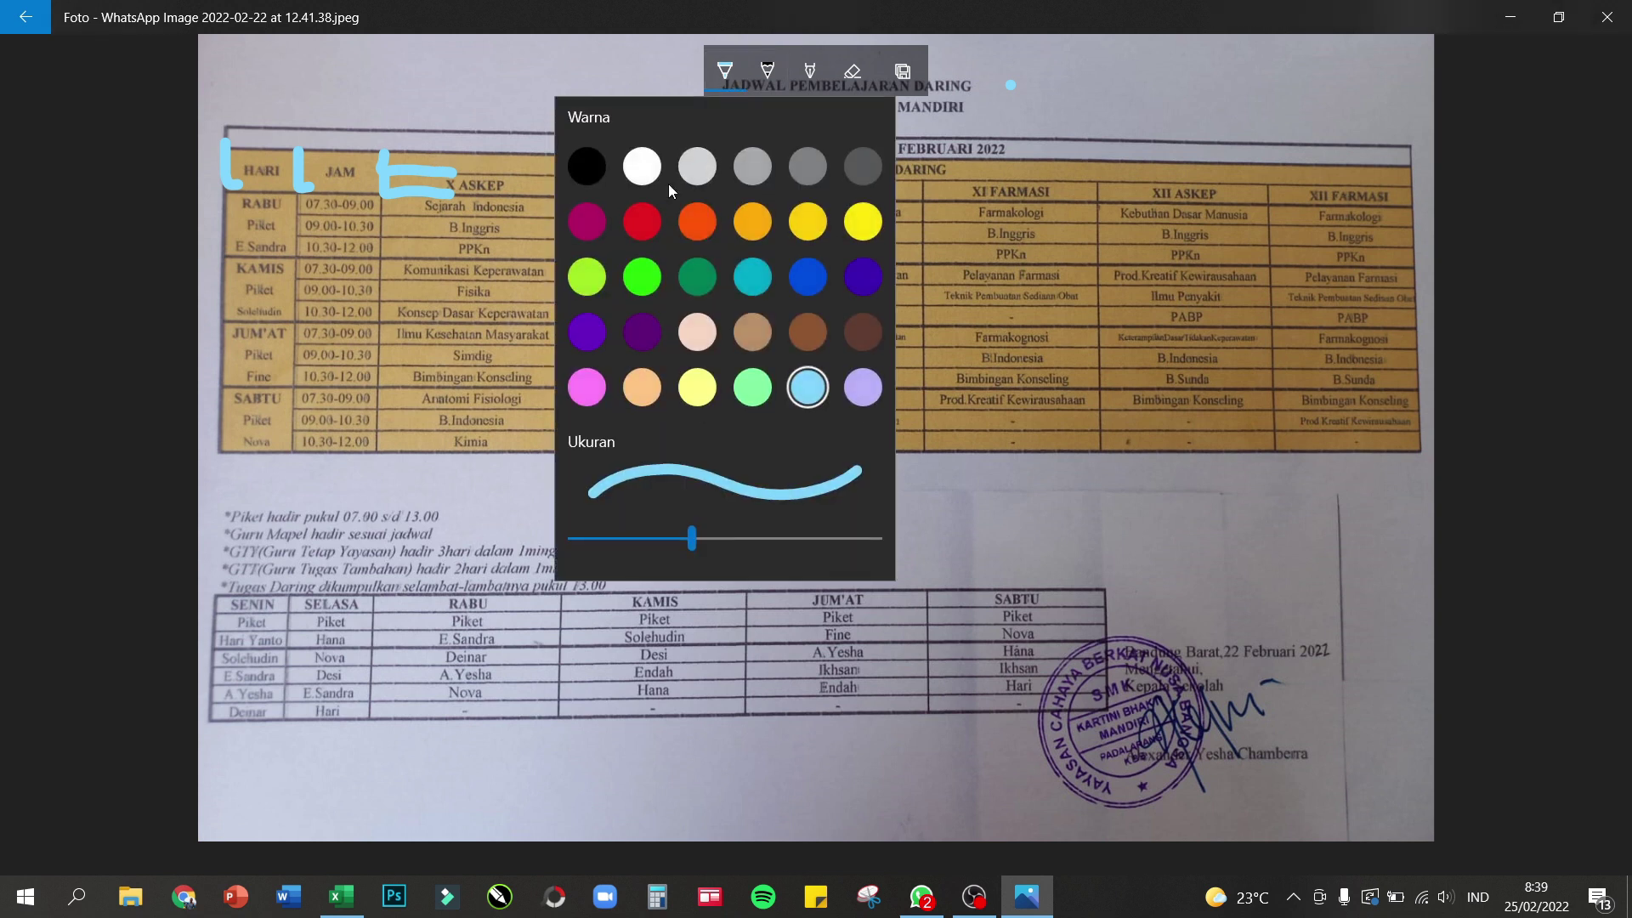
left_click(637, 231)
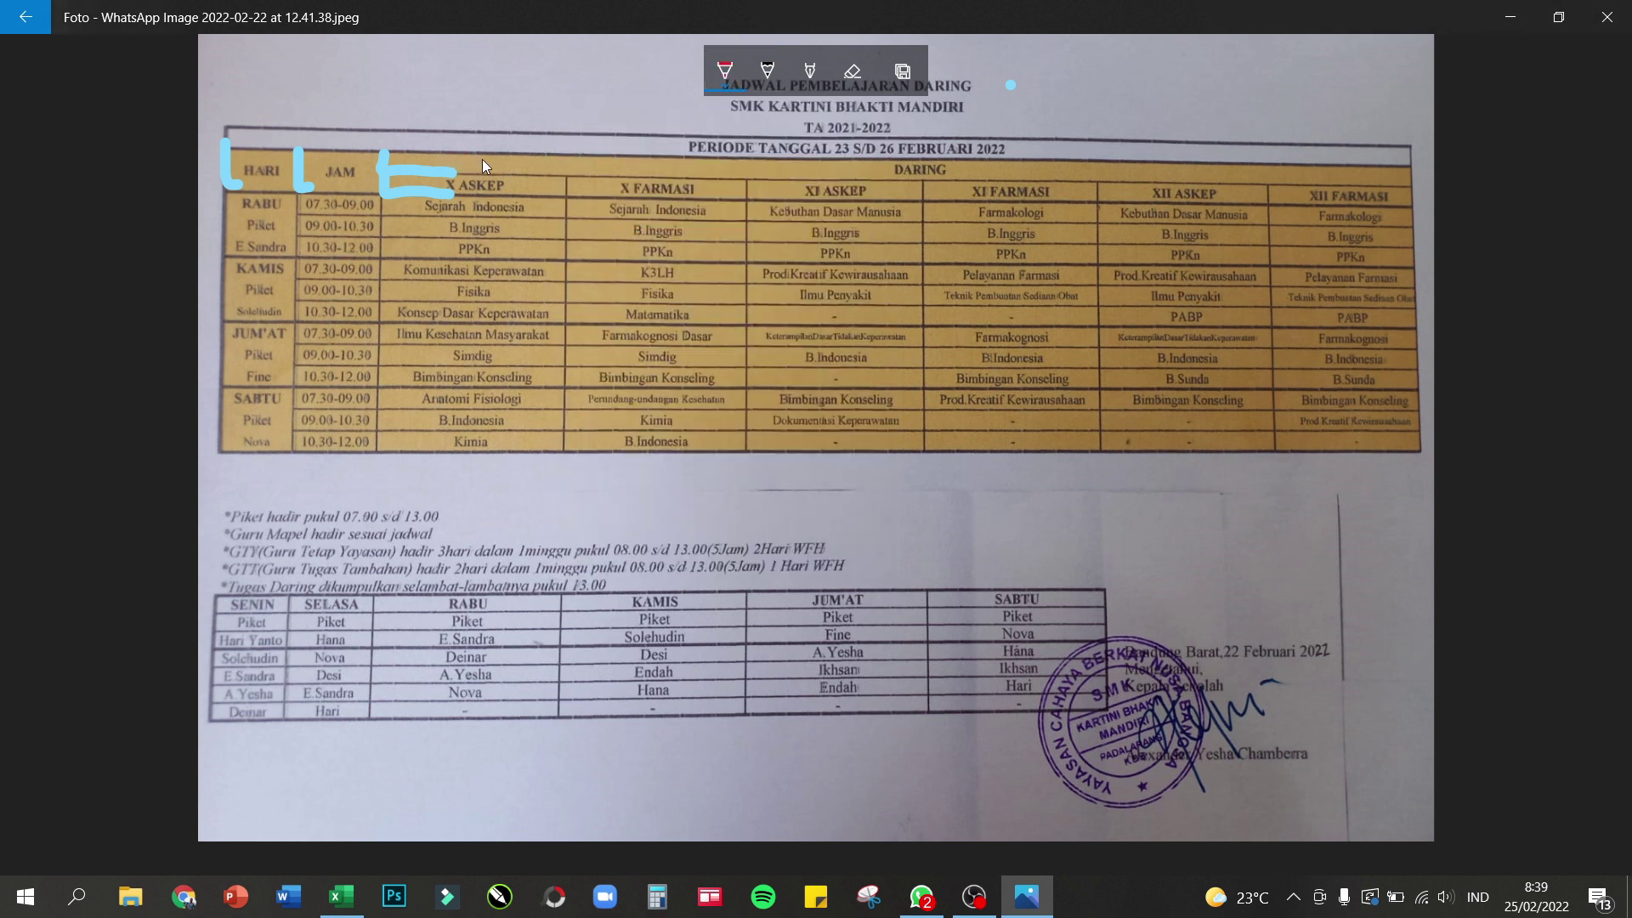
left_click_drag(488, 160, 539, 186)
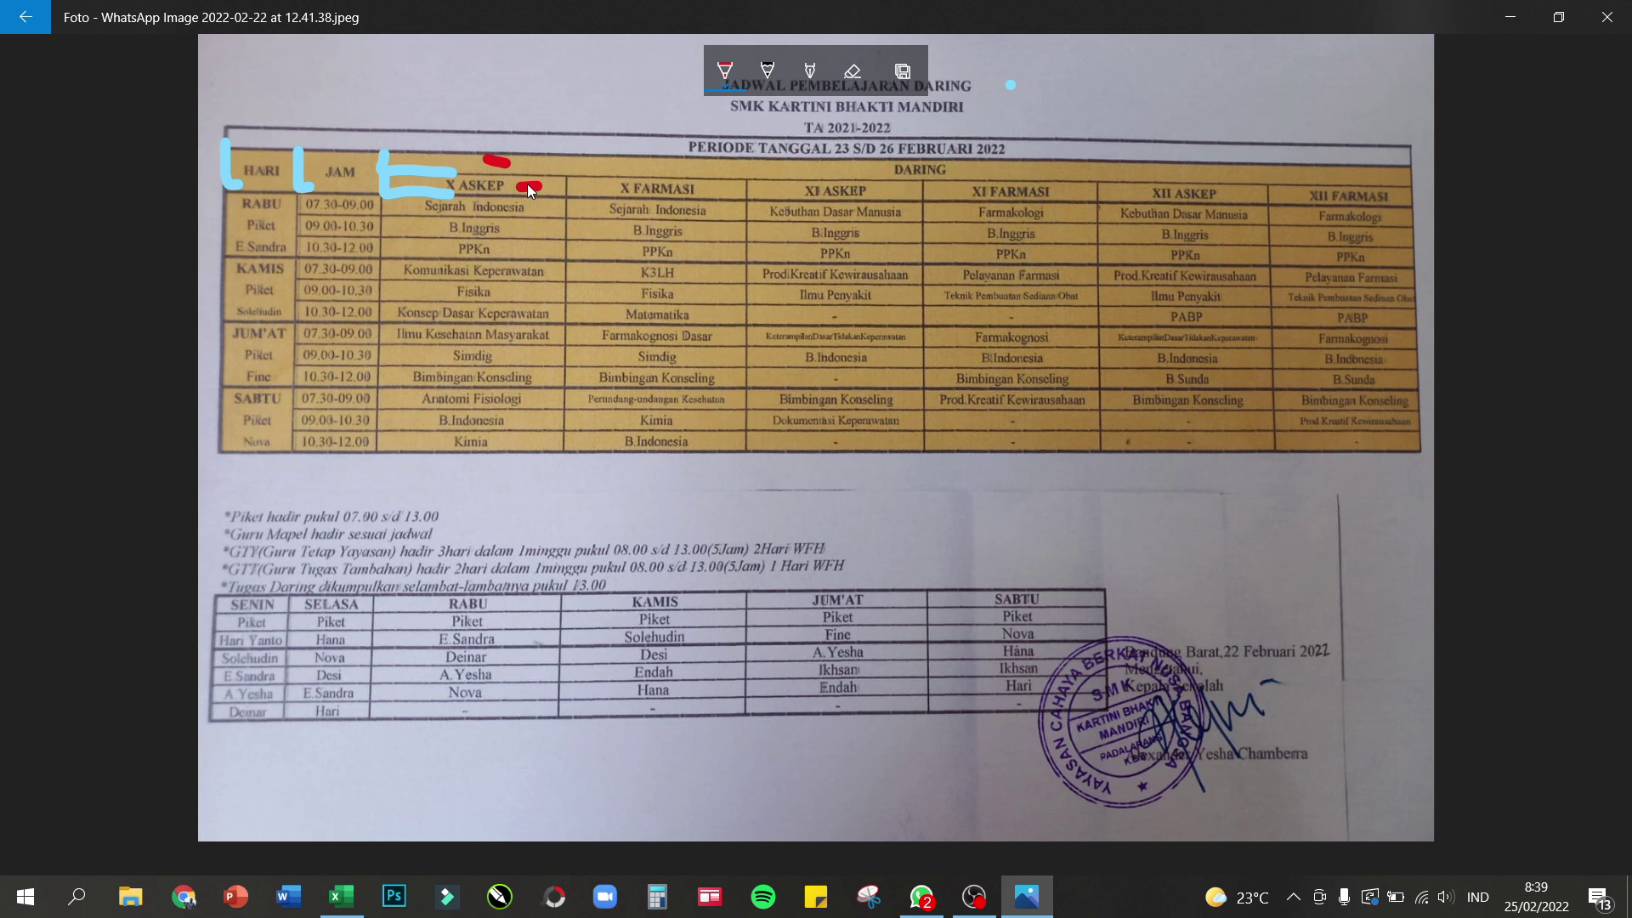
- Mark each class heading from X ASKEP to XII FARMASI on the photo with a short bright green pen stroke
left_click(731, 89)
left_click(801, 218)
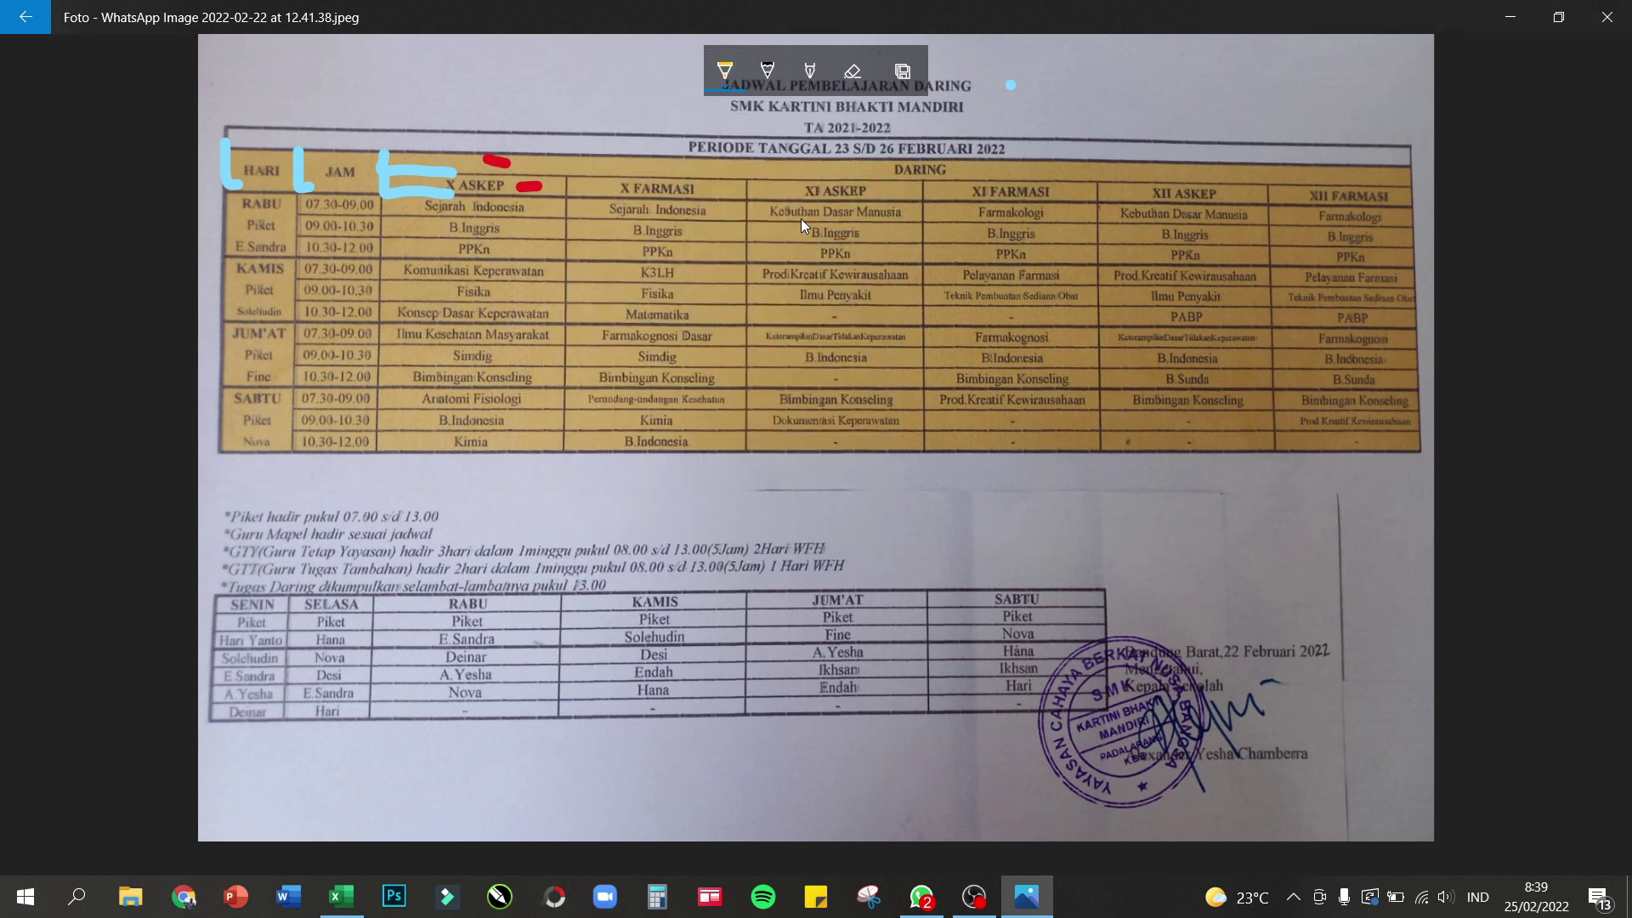
left_click(727, 84)
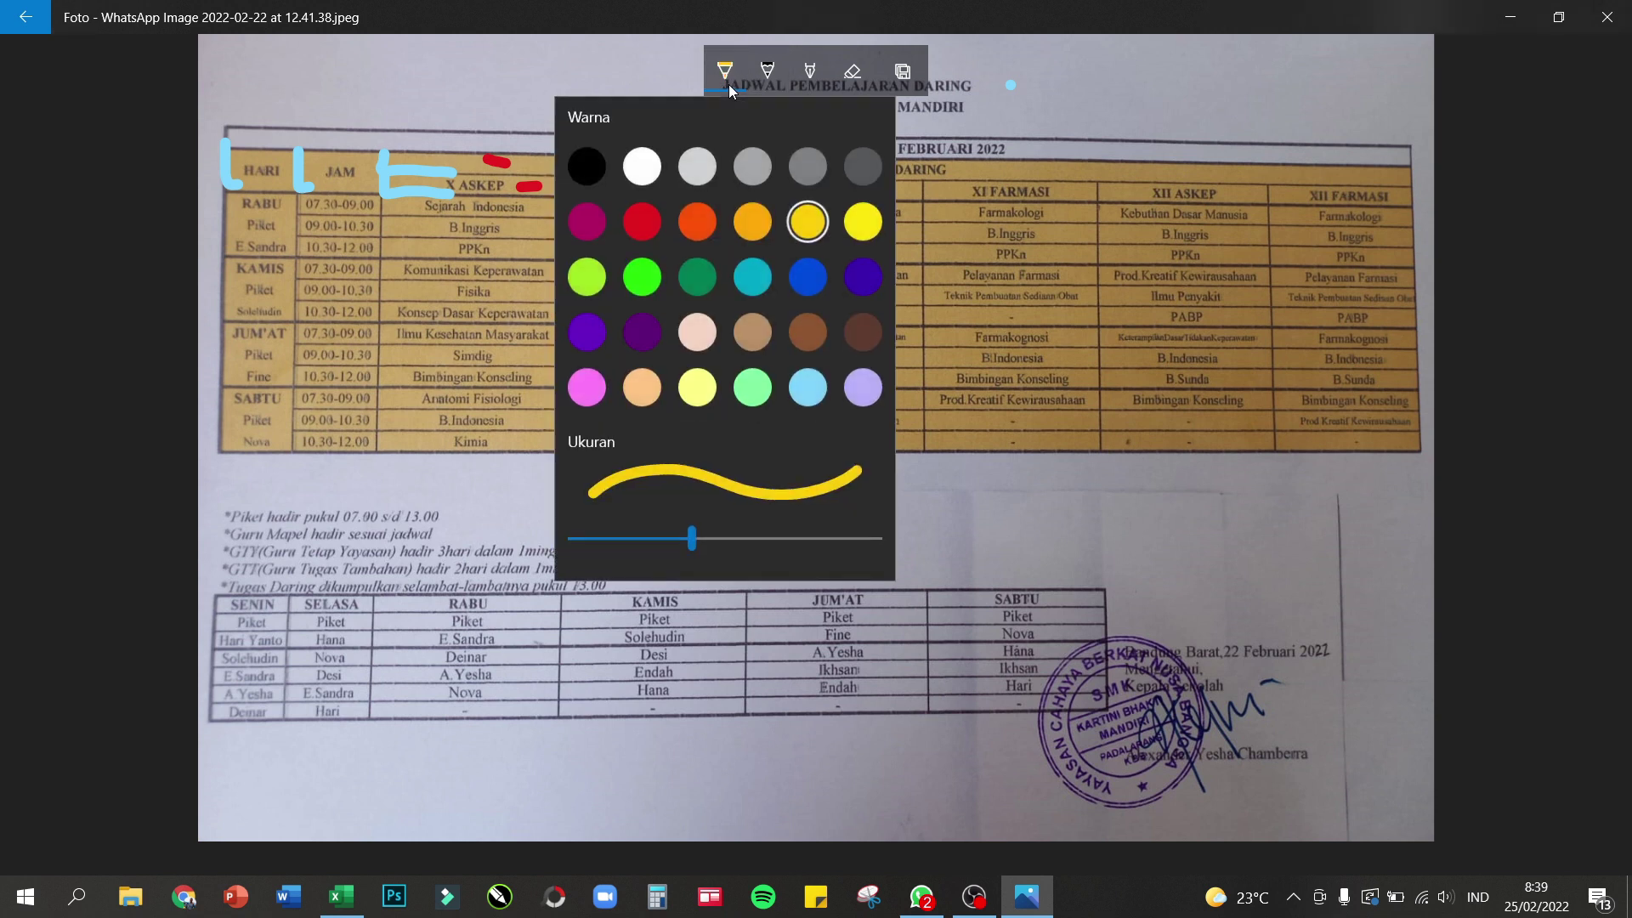
left_click(640, 274)
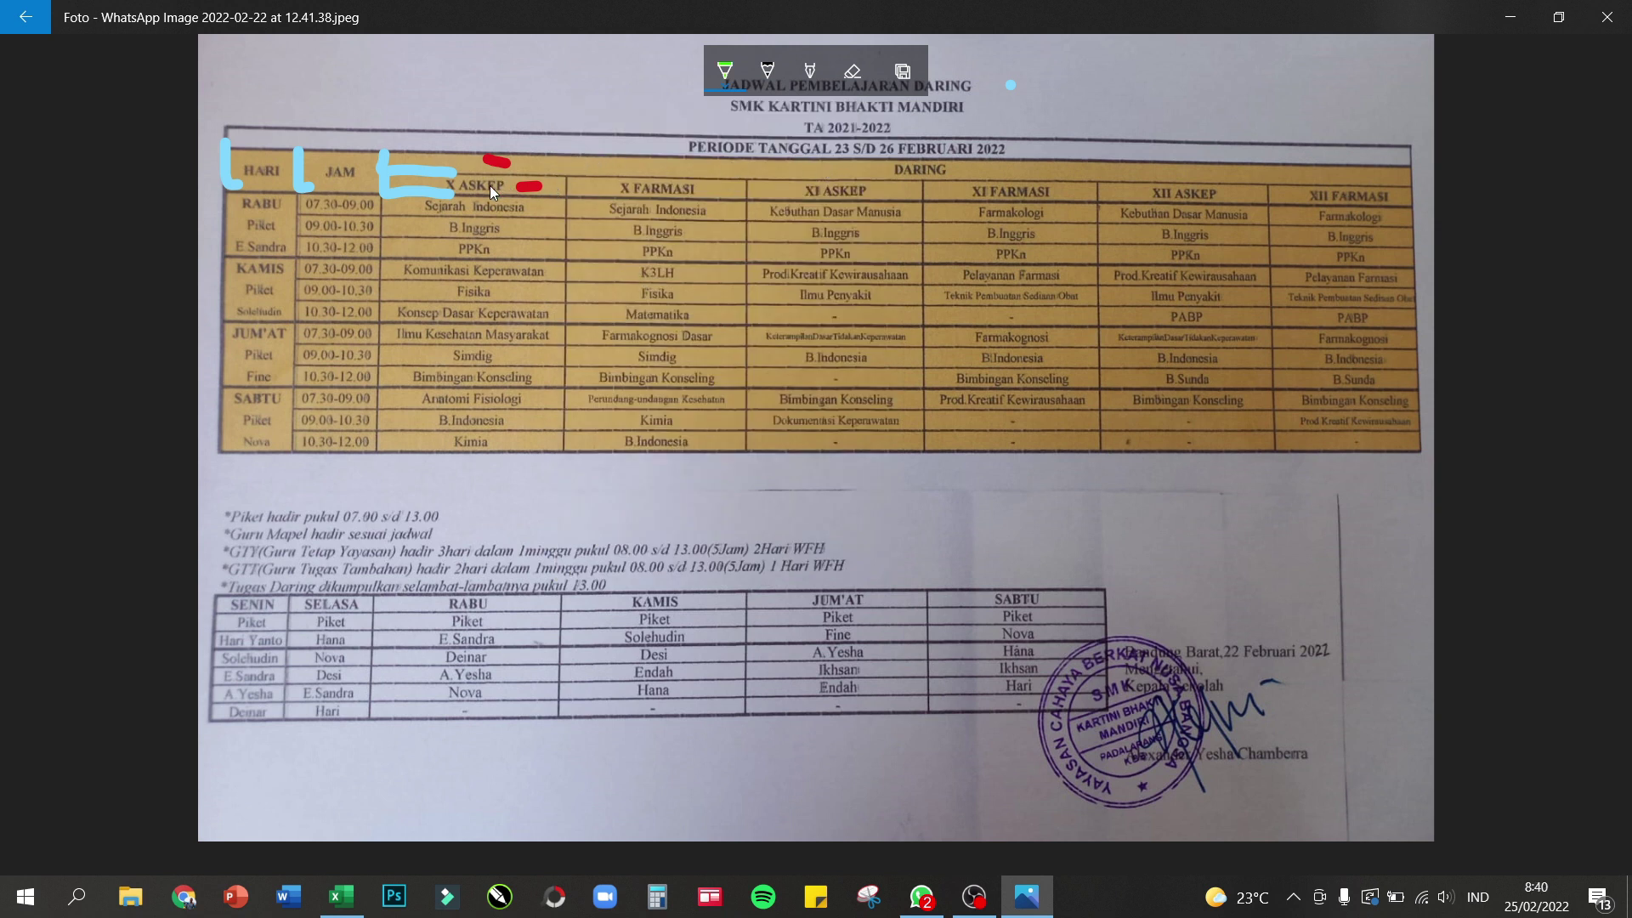
left_click_drag(488, 185, 505, 185)
left_click_drag(605, 182, 628, 181)
left_click_drag(768, 187, 789, 187)
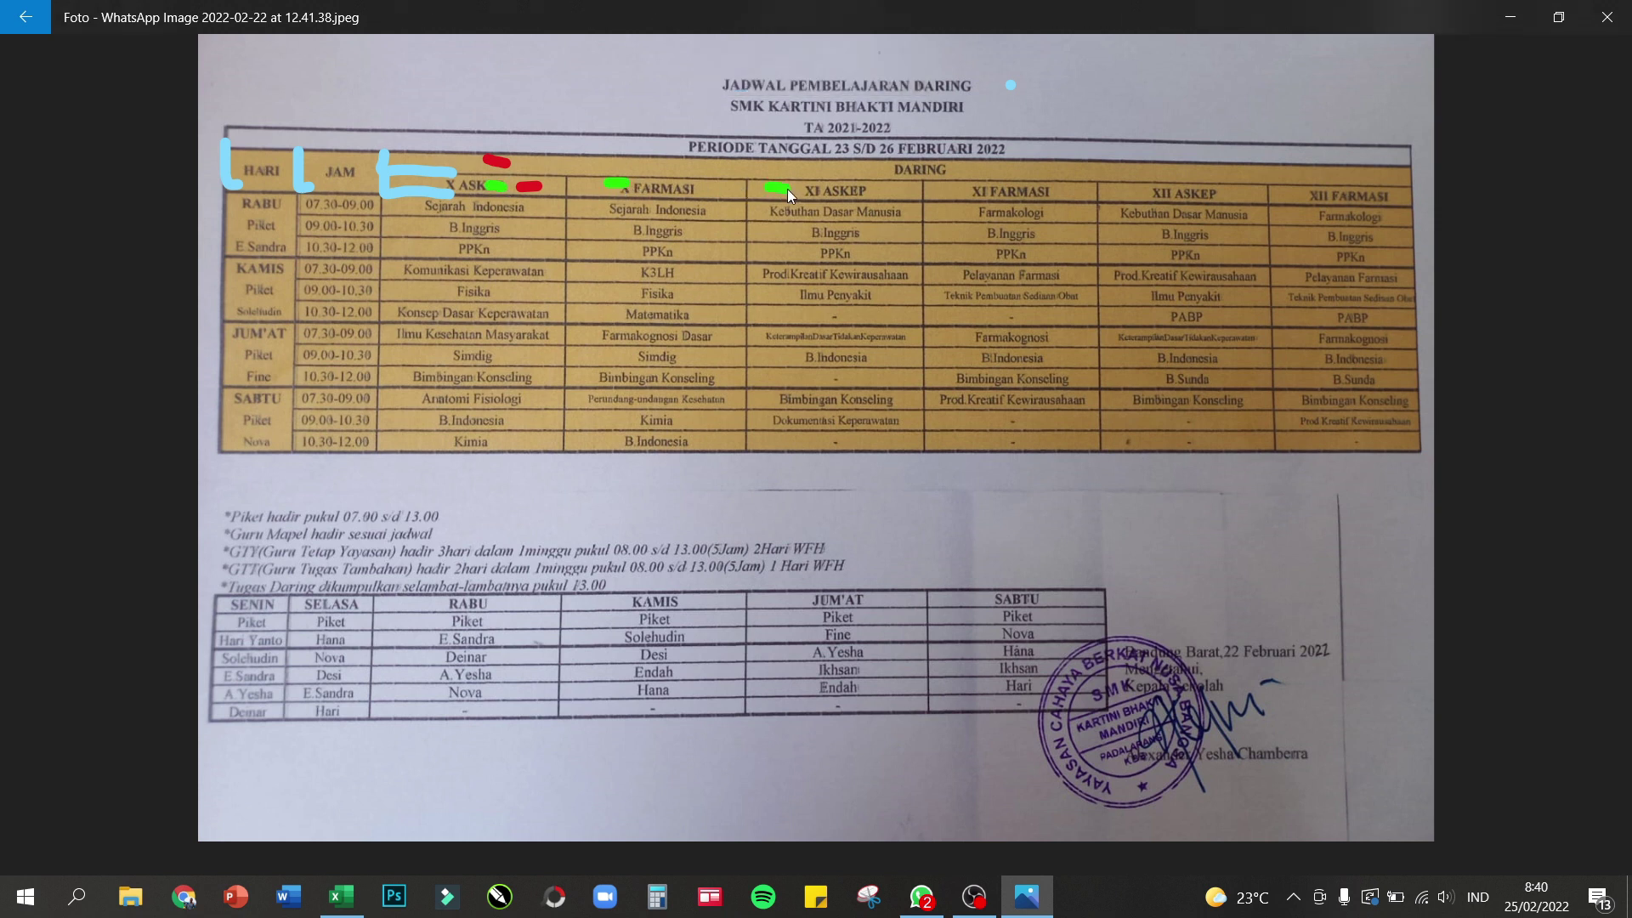
left_click_drag(946, 184, 957, 185)
left_click_drag(1113, 187, 1130, 190)
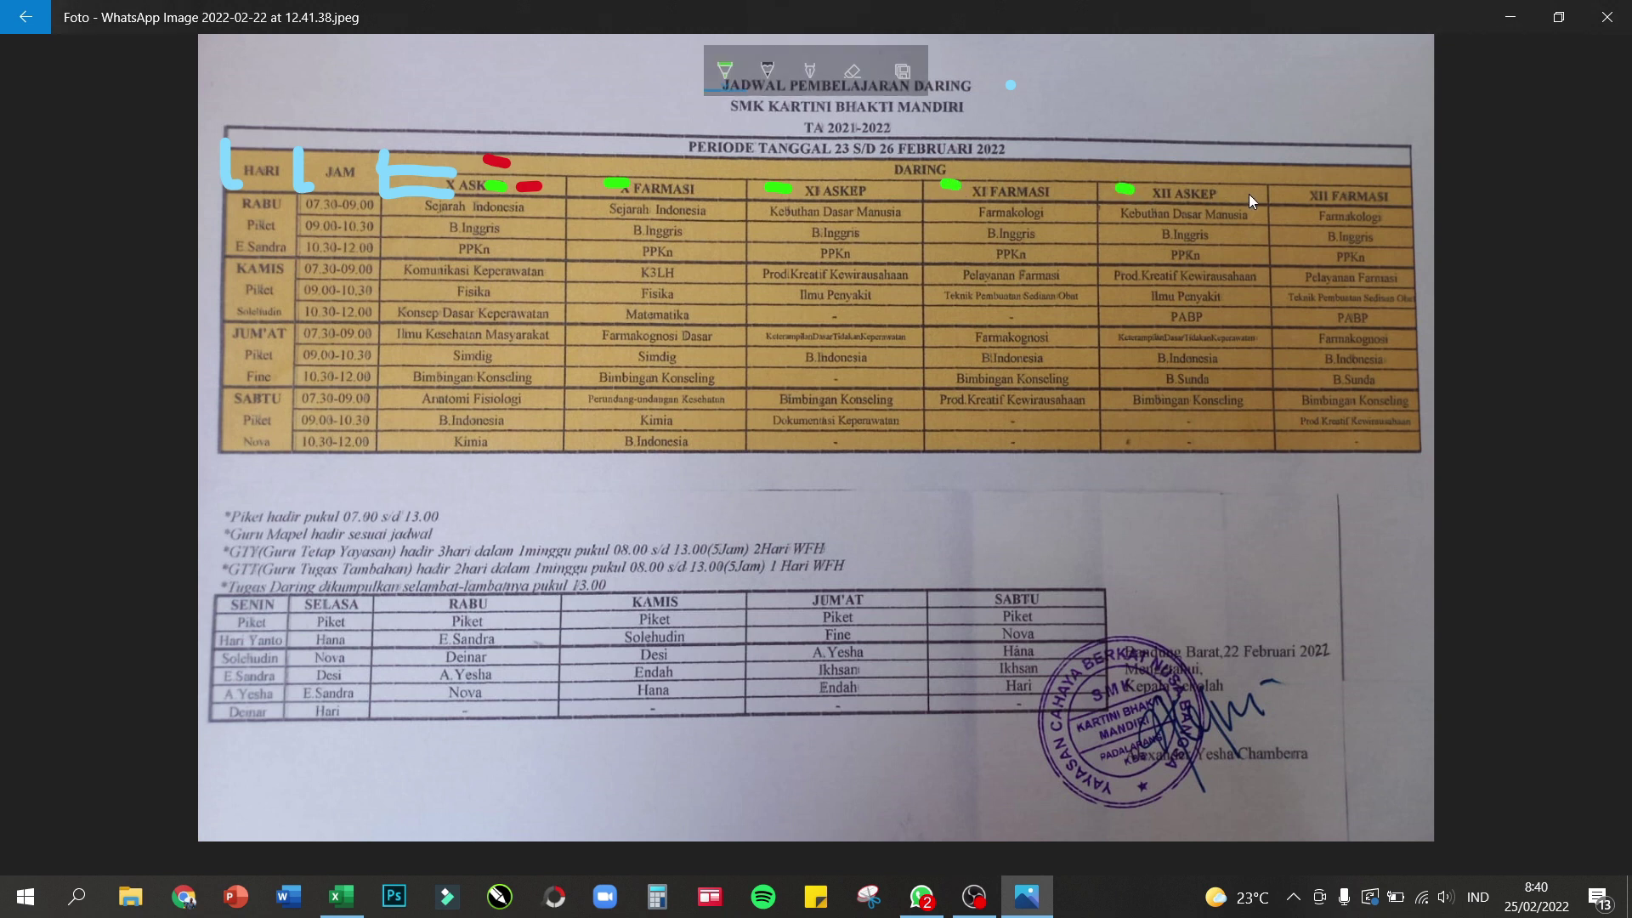
left_click_drag(1282, 195, 1297, 193)
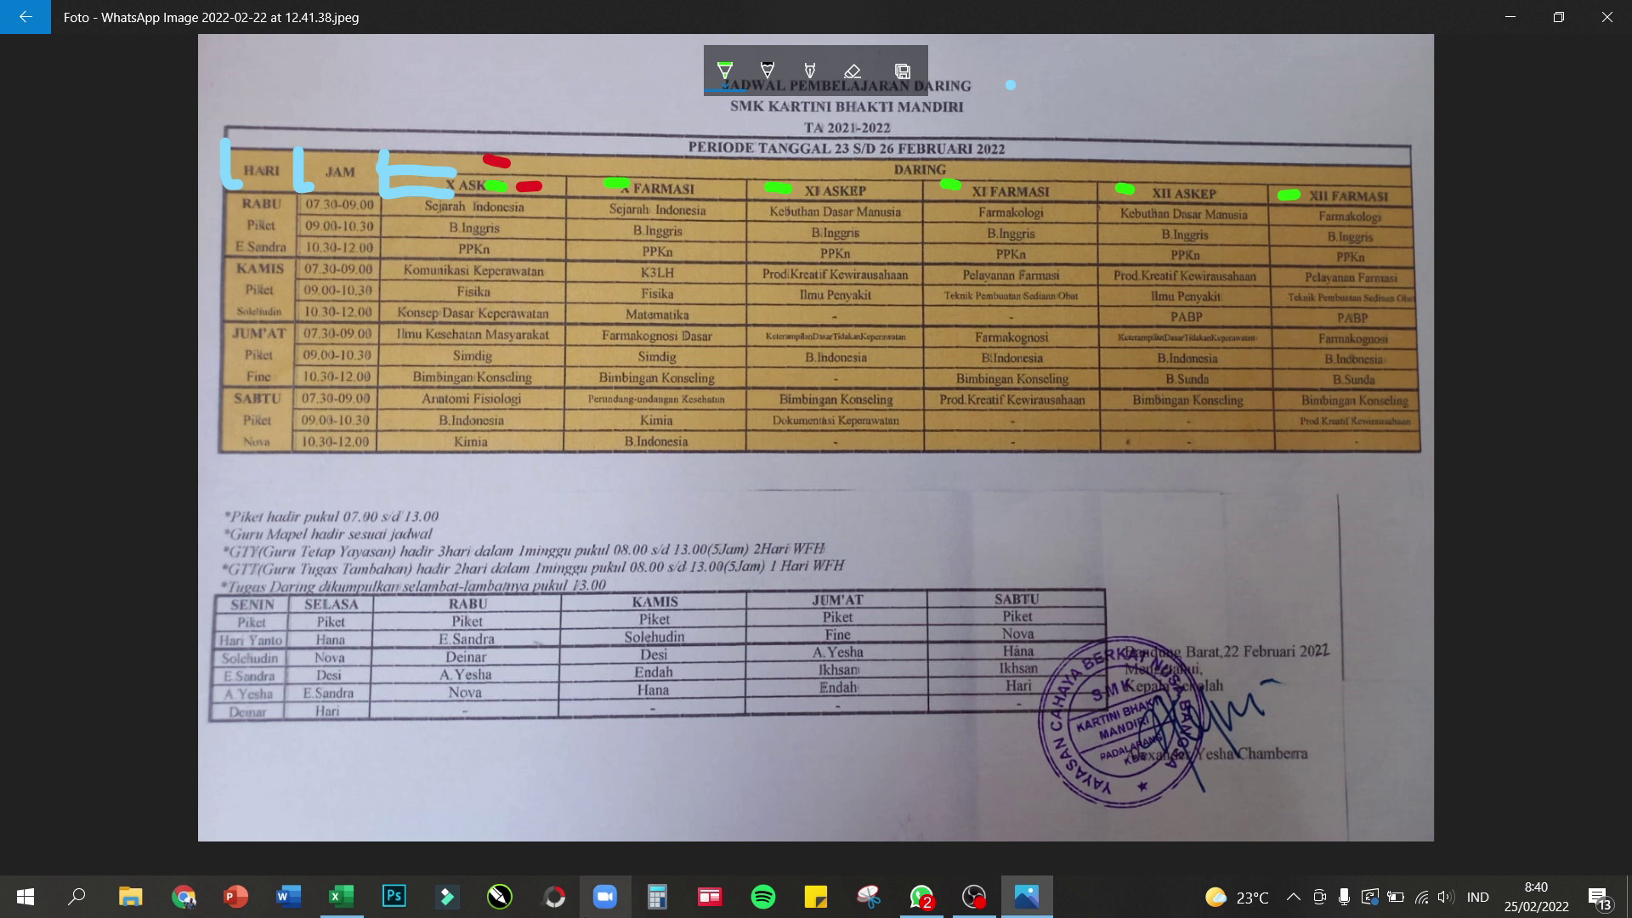
- Switch to Excel, merge and center cells A5:A6, and enter the heading HARI
left_click(339, 901)
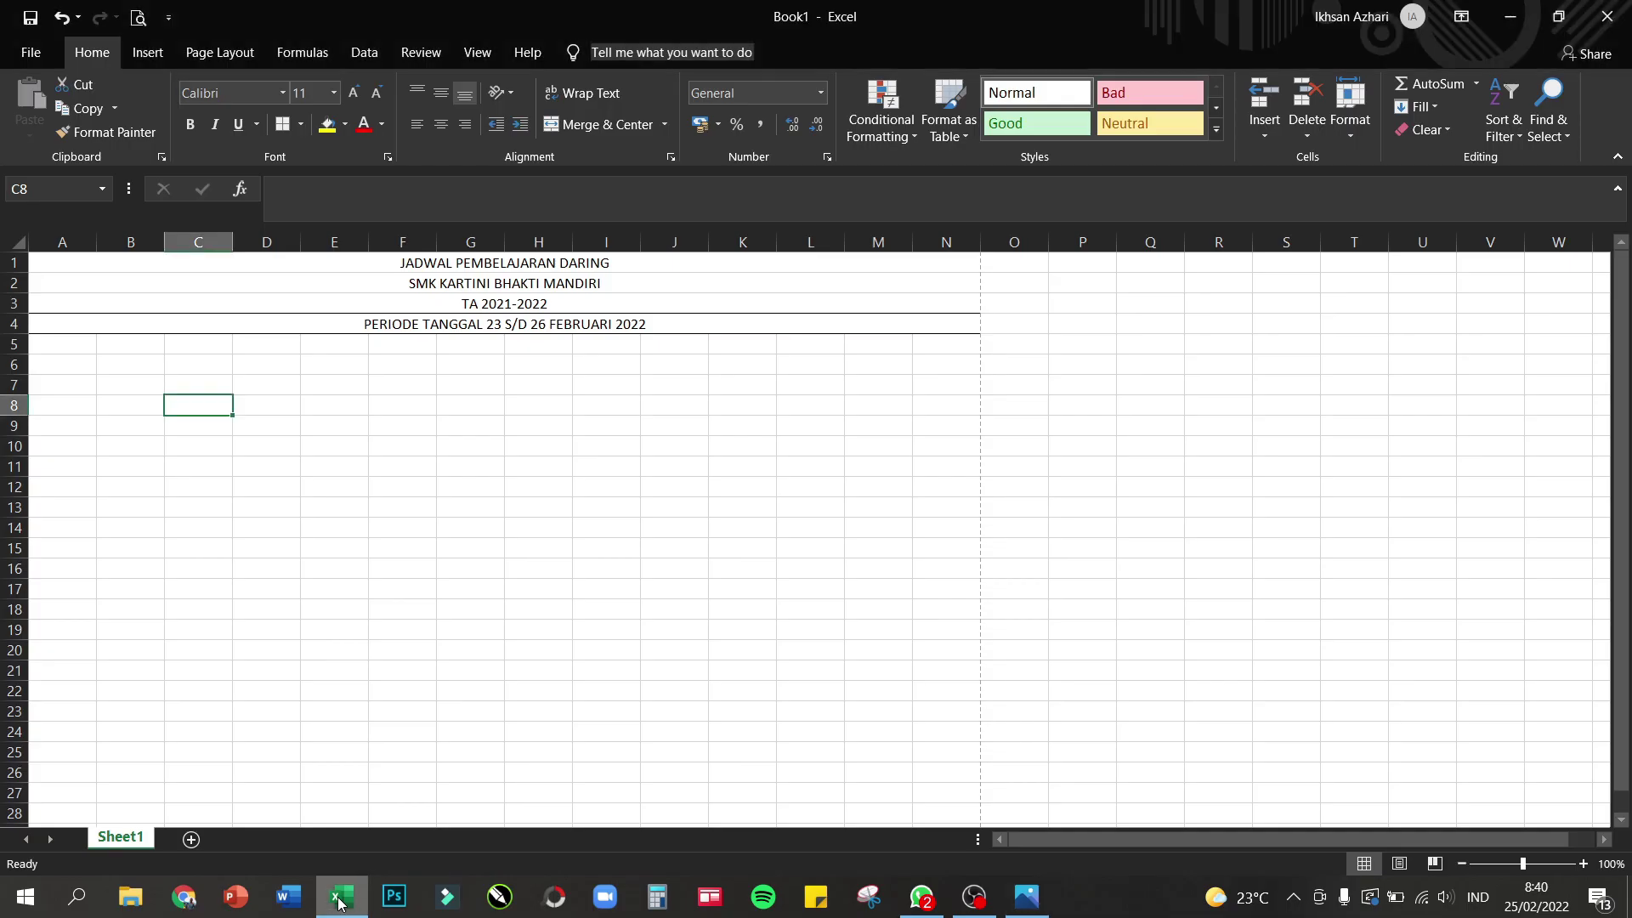
left_click(53, 345)
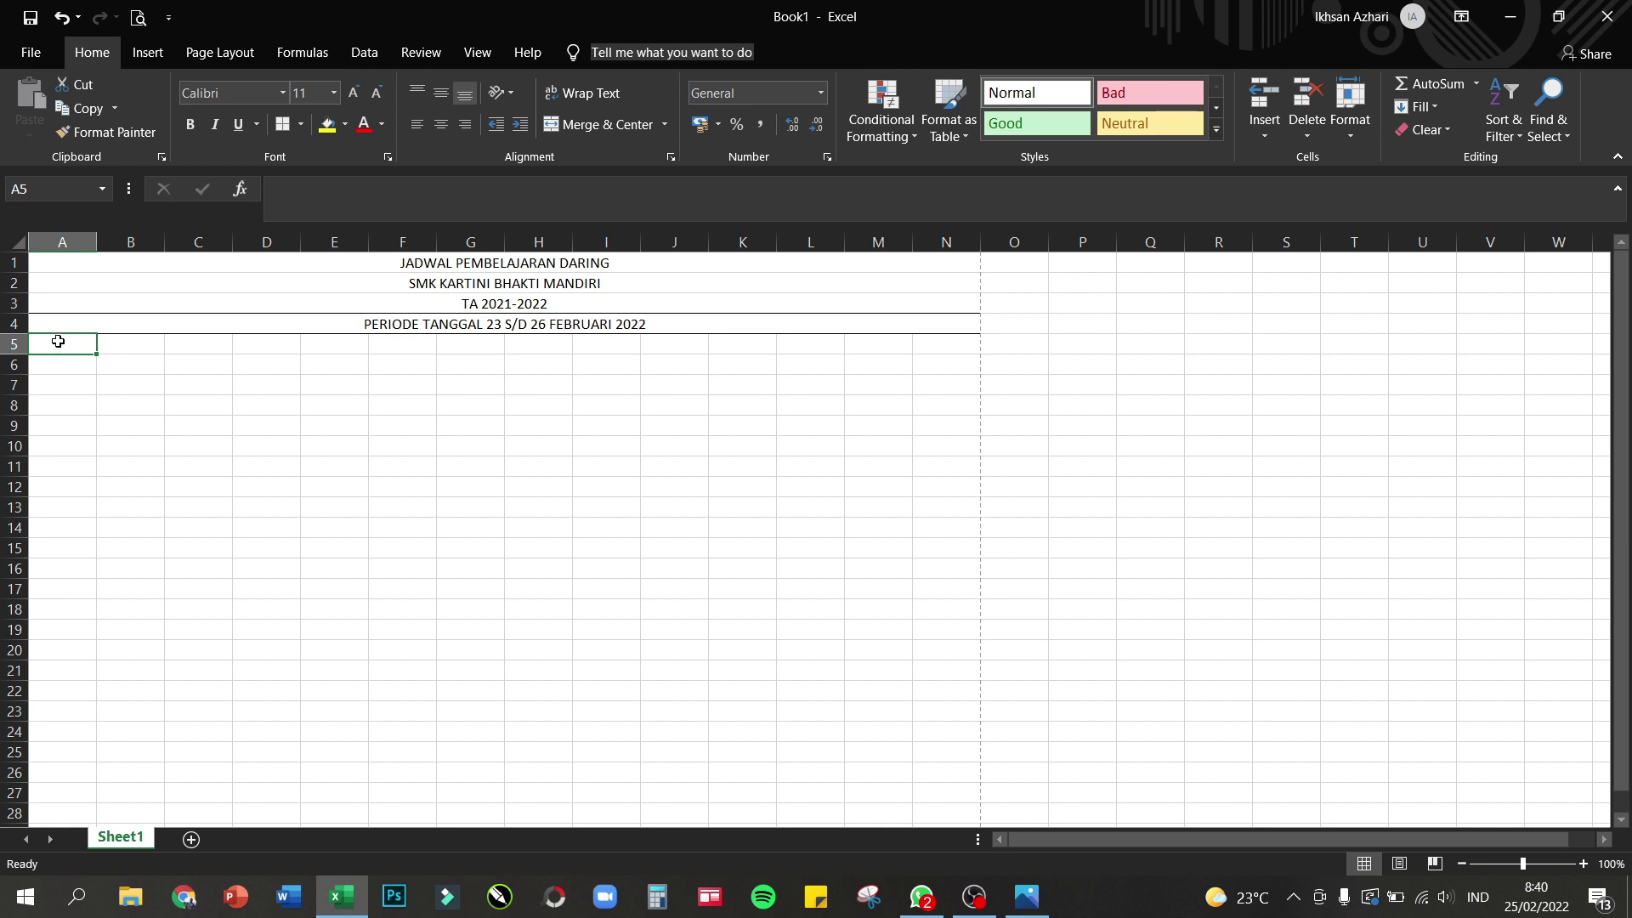
left_click_drag(57, 349, 59, 364)
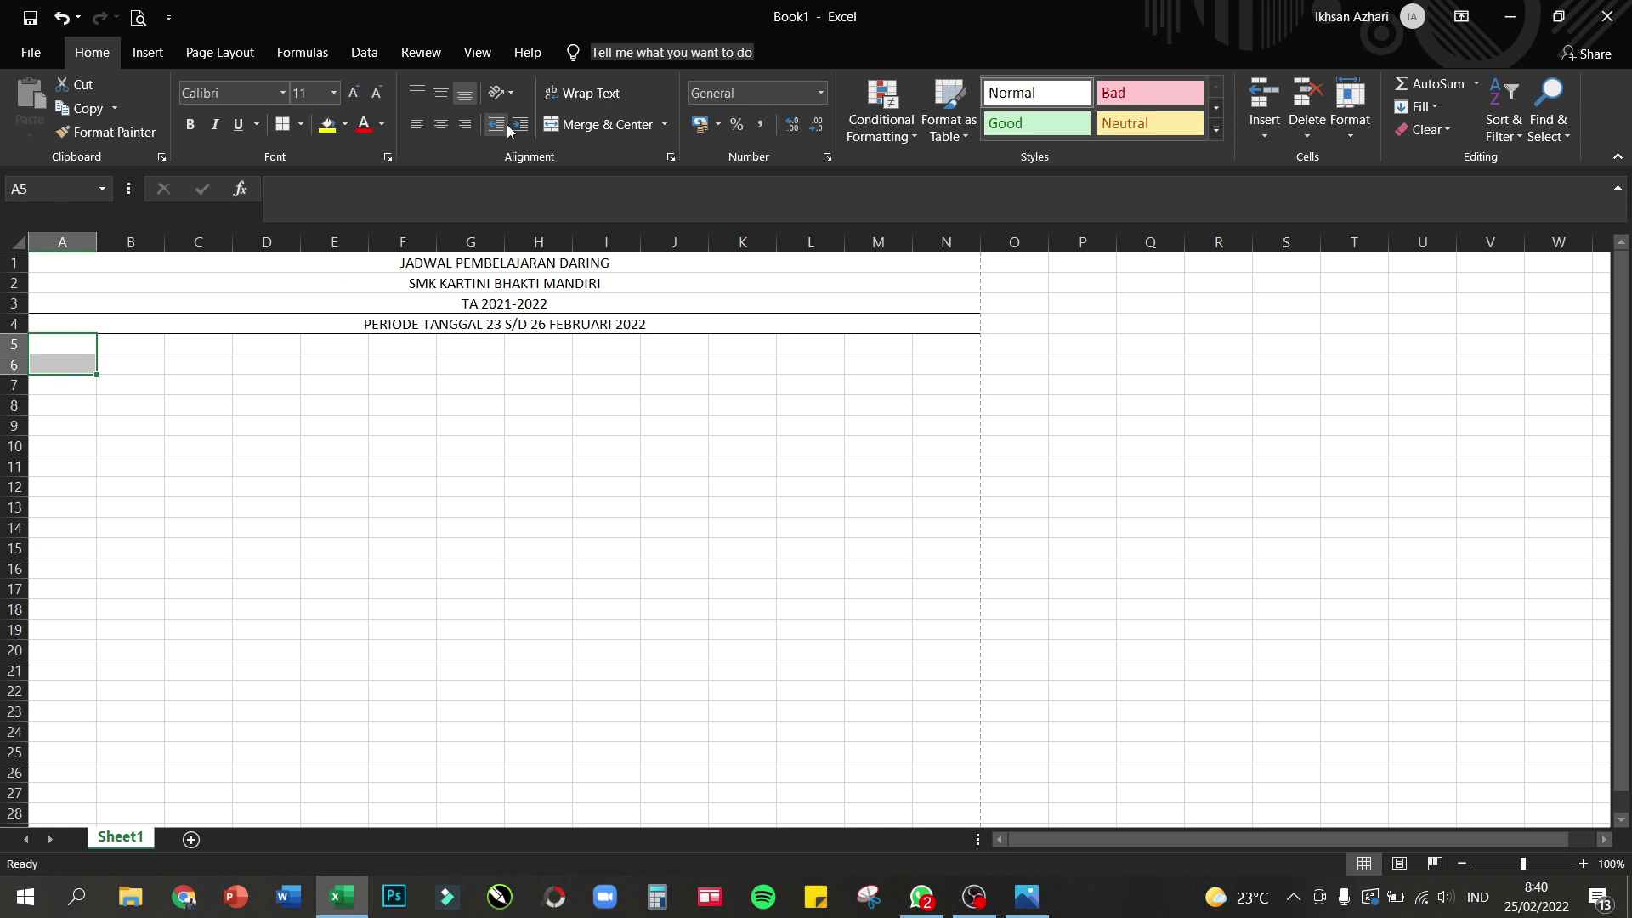
left_click(610, 124)
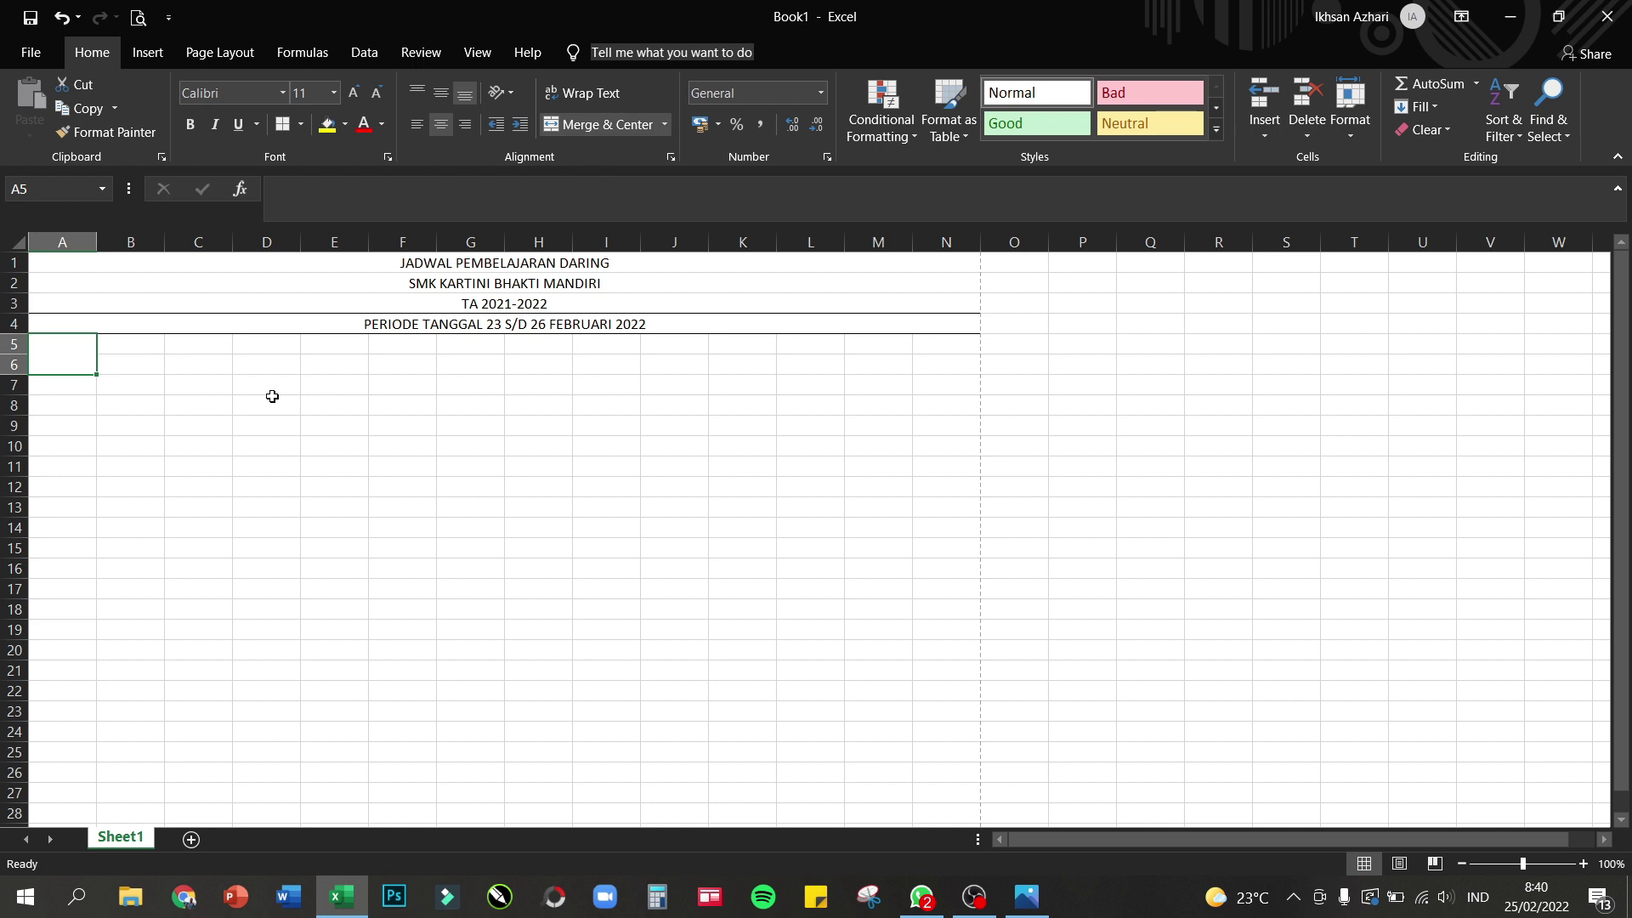
type("HARI")
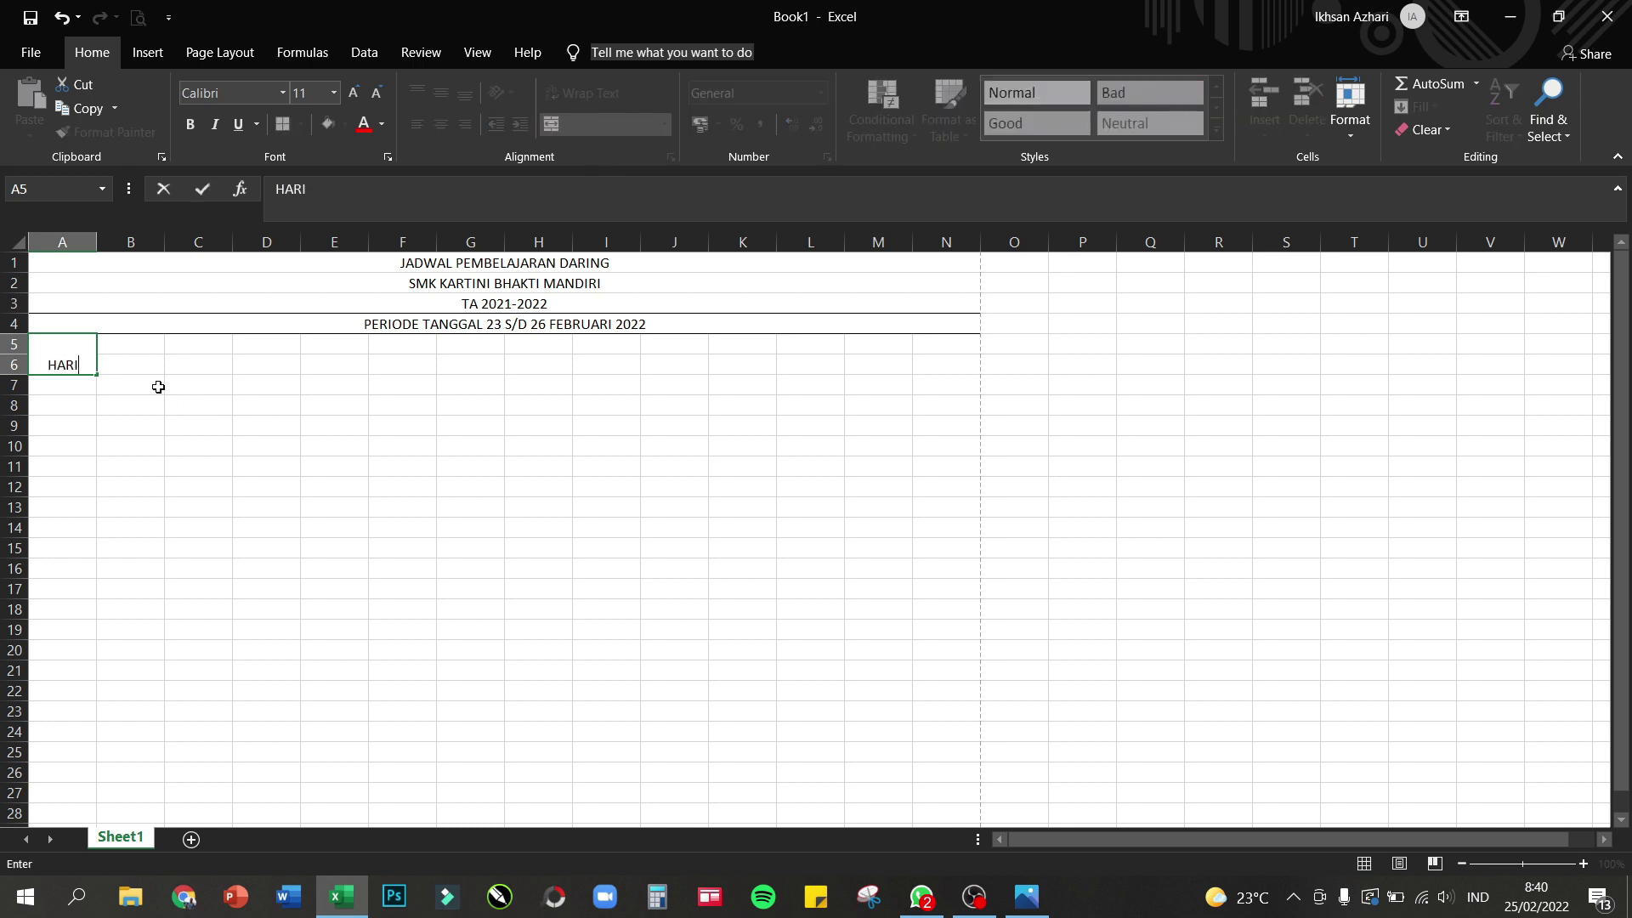
- Merge and center cells B5:B6 and enter the heading JAM
left_click_drag(138, 350, 139, 368)
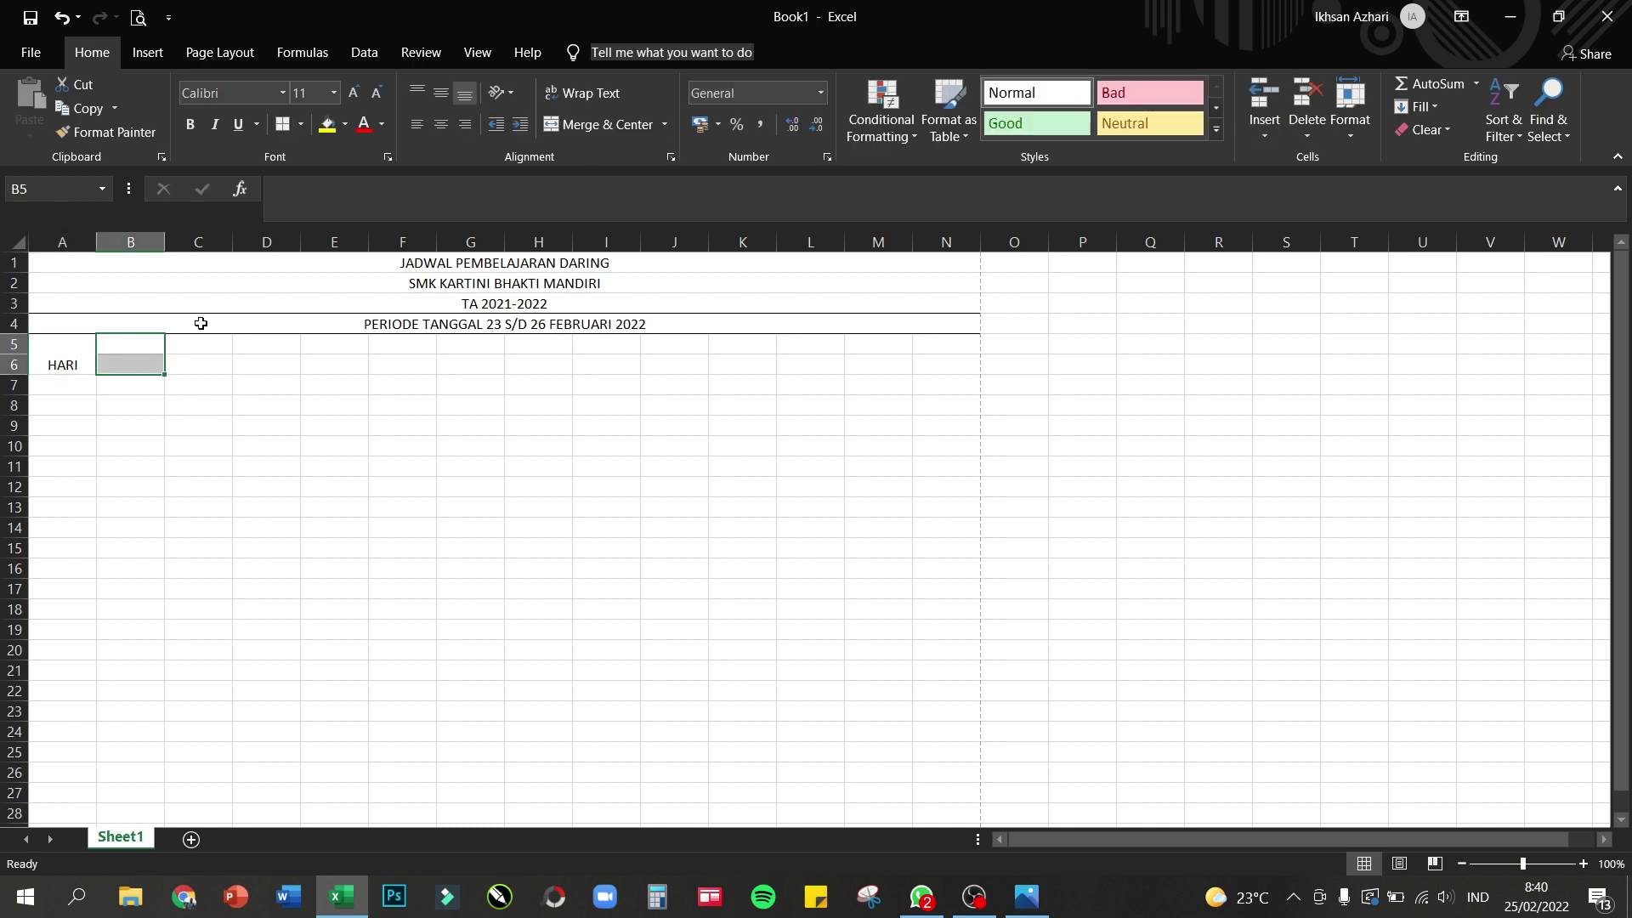
left_click(583, 125)
type("JAM")
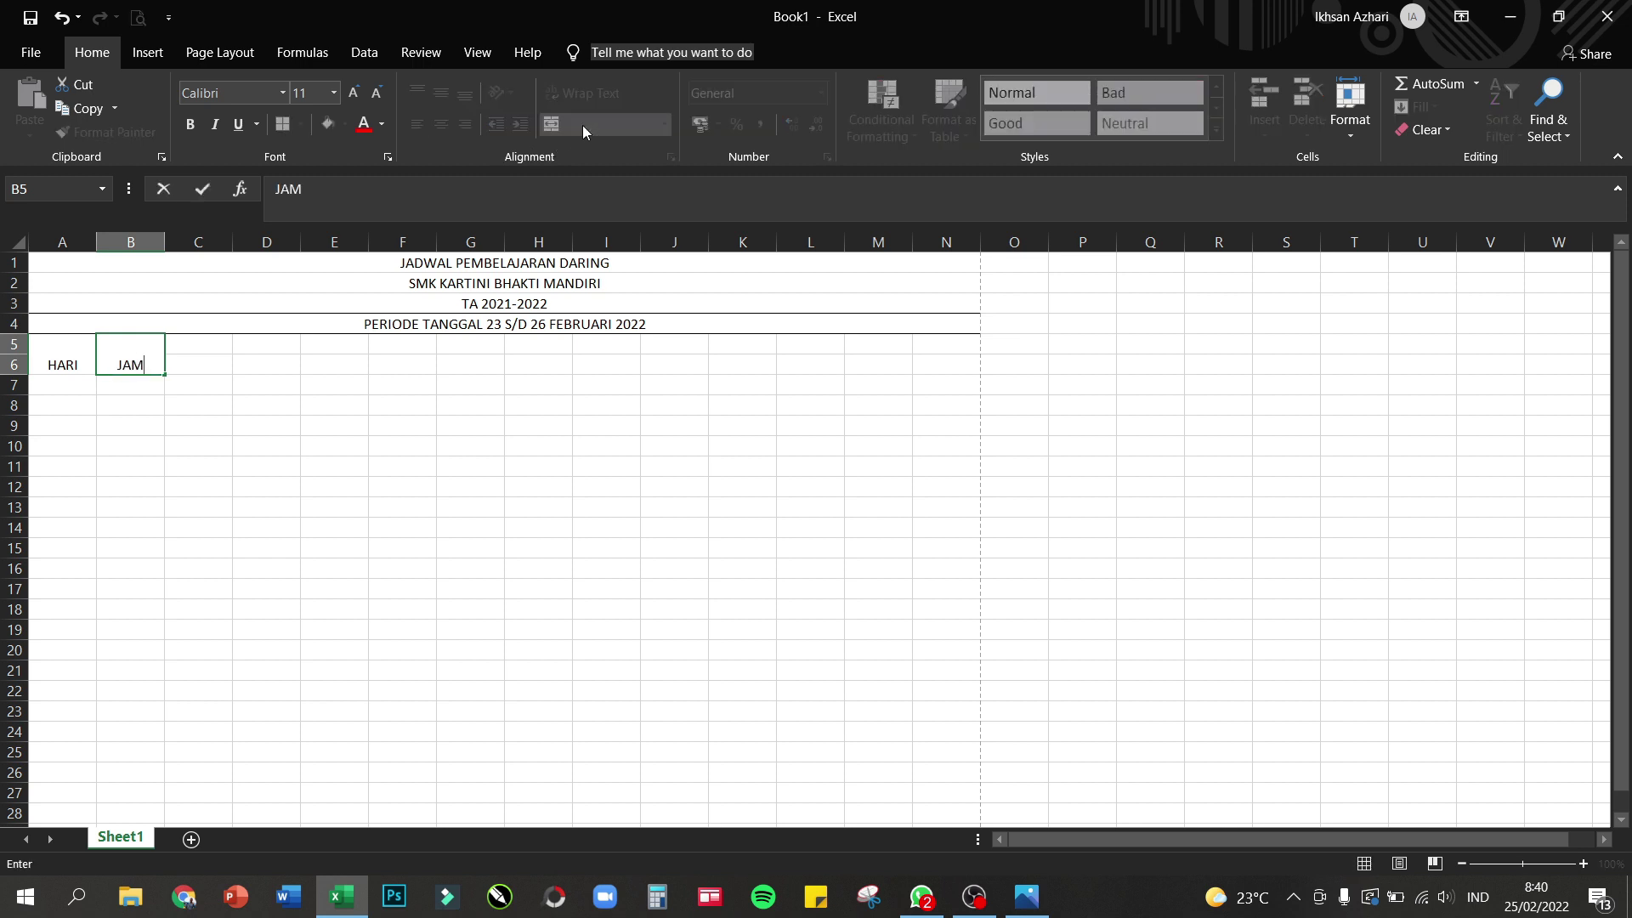
left_click(173, 451)
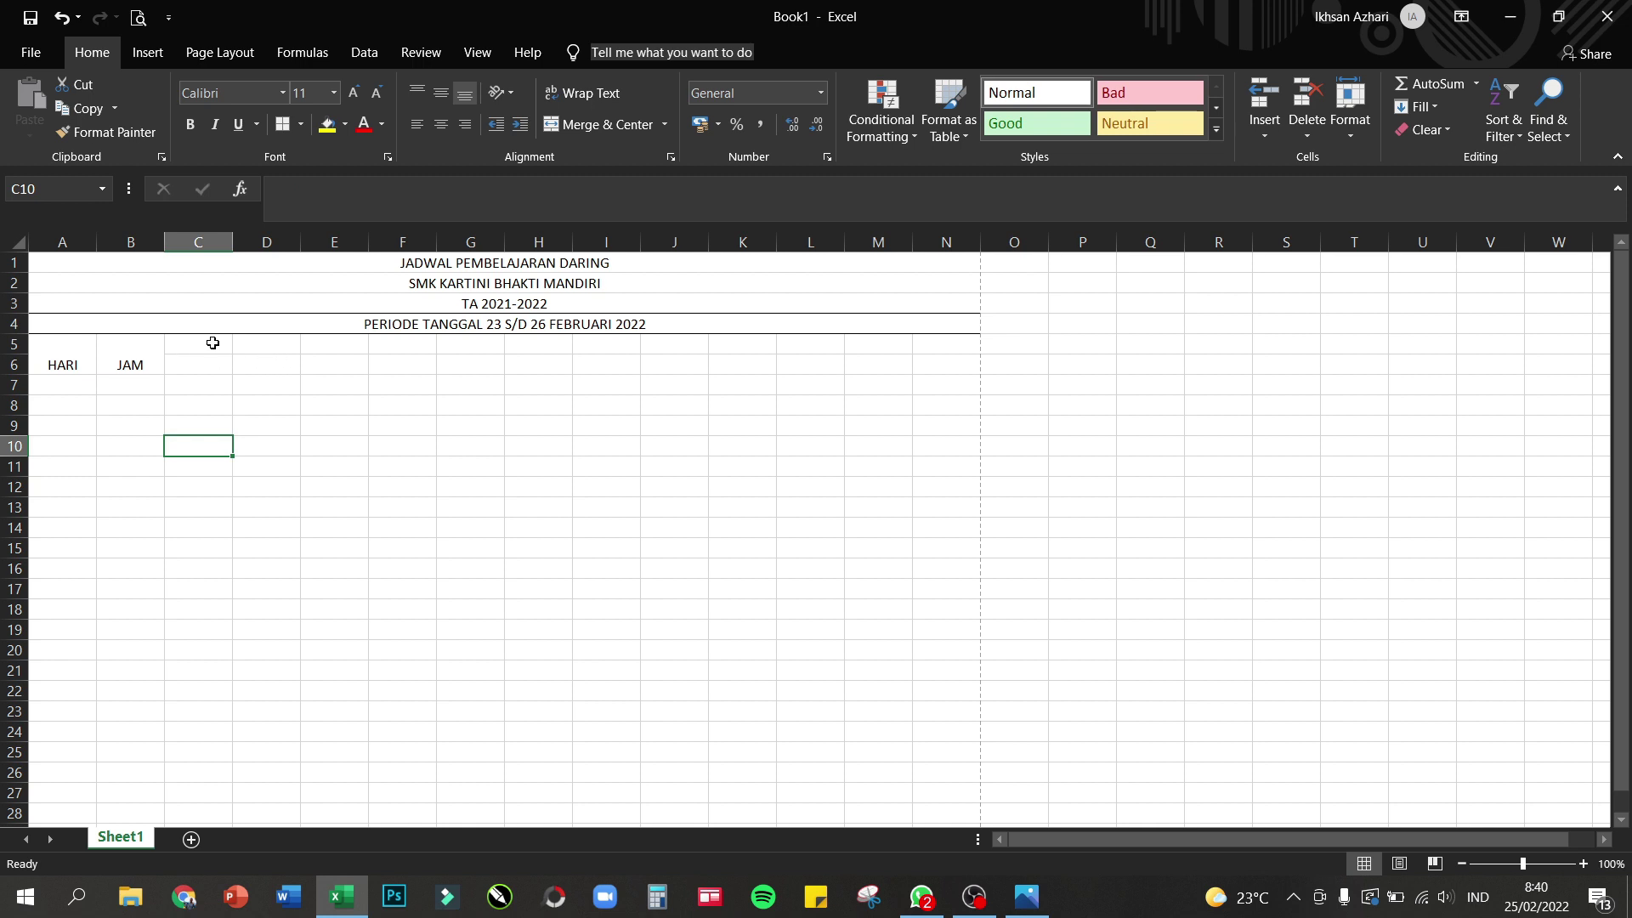
- Check the class headings in the schedule photo and count off matching columns in row 6 of the worksheet, starting at column C
left_click(211, 365)
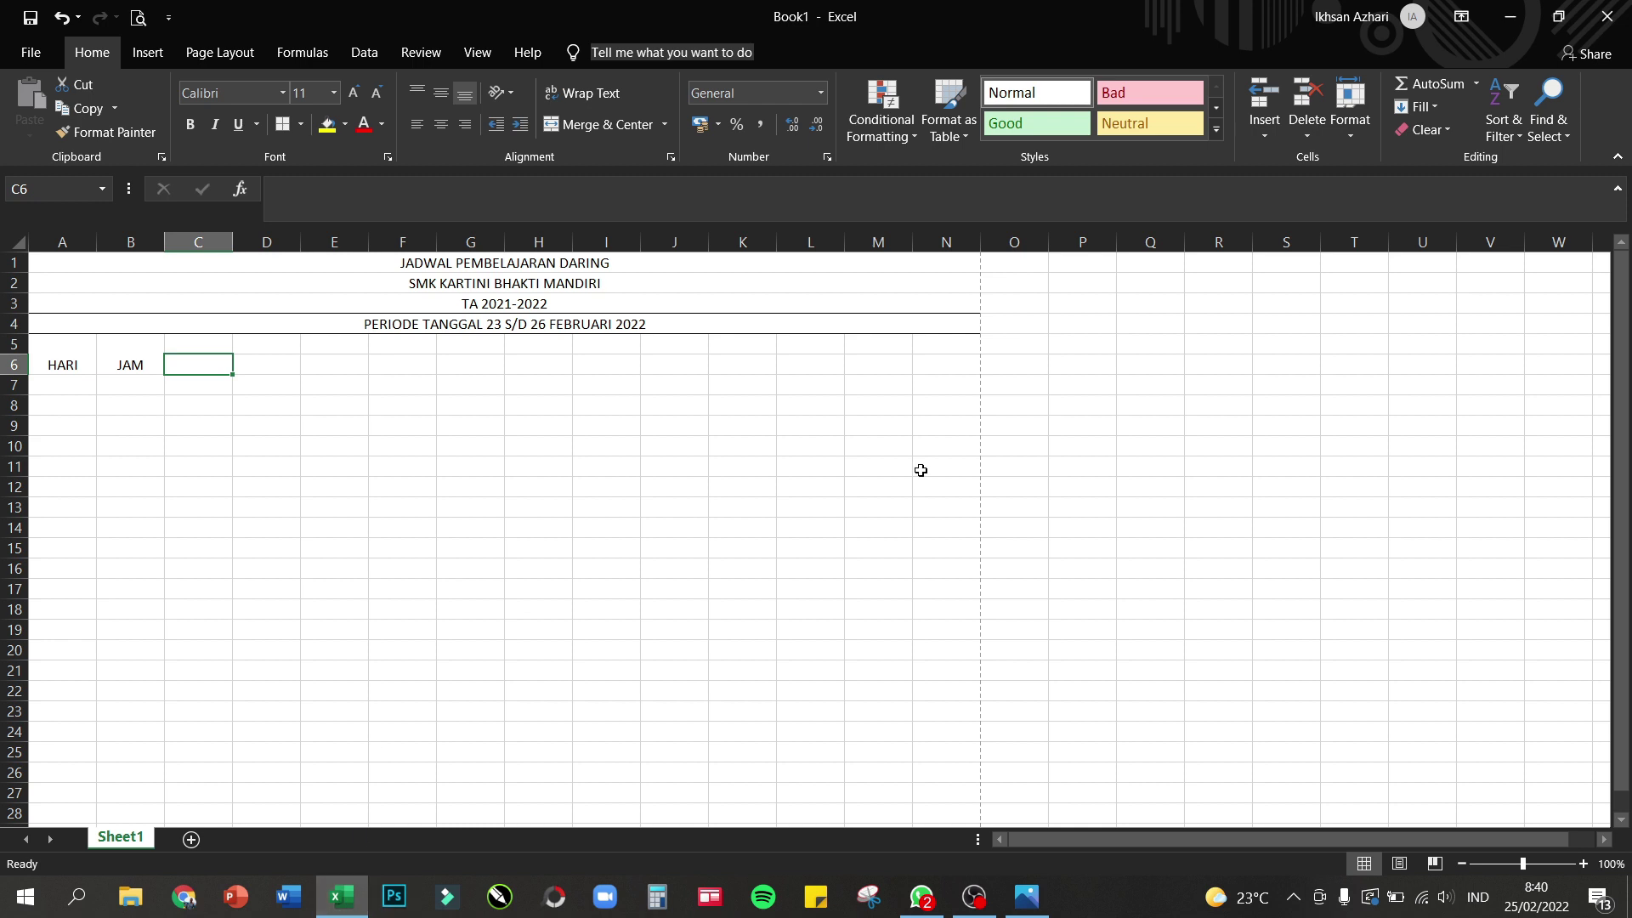
left_click(1026, 895)
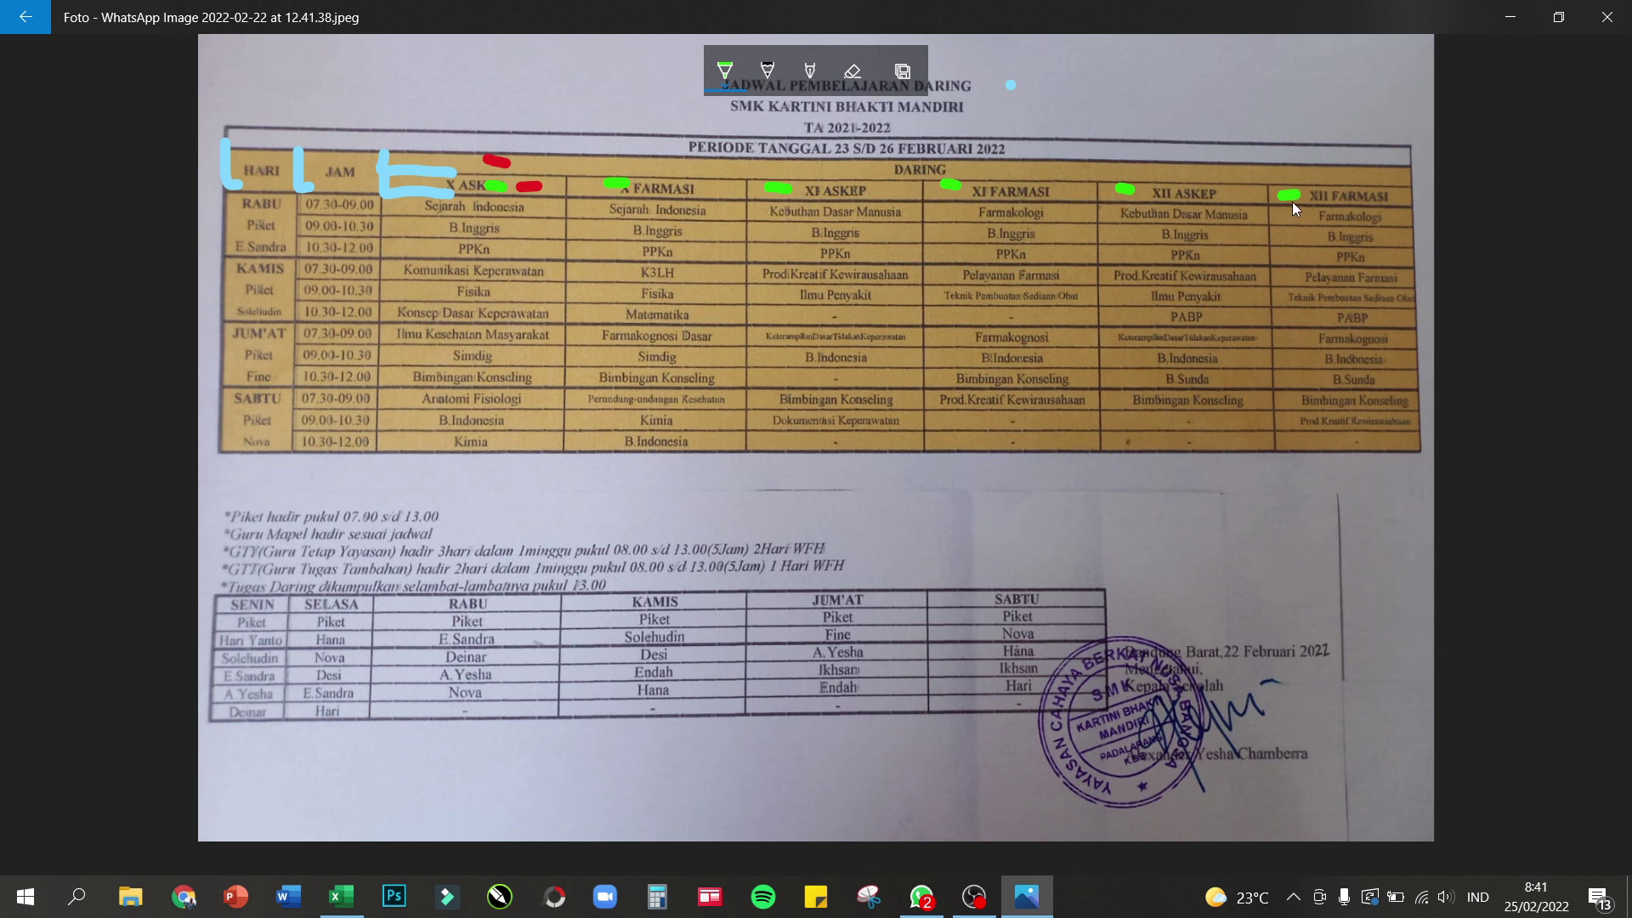
left_click(1033, 888)
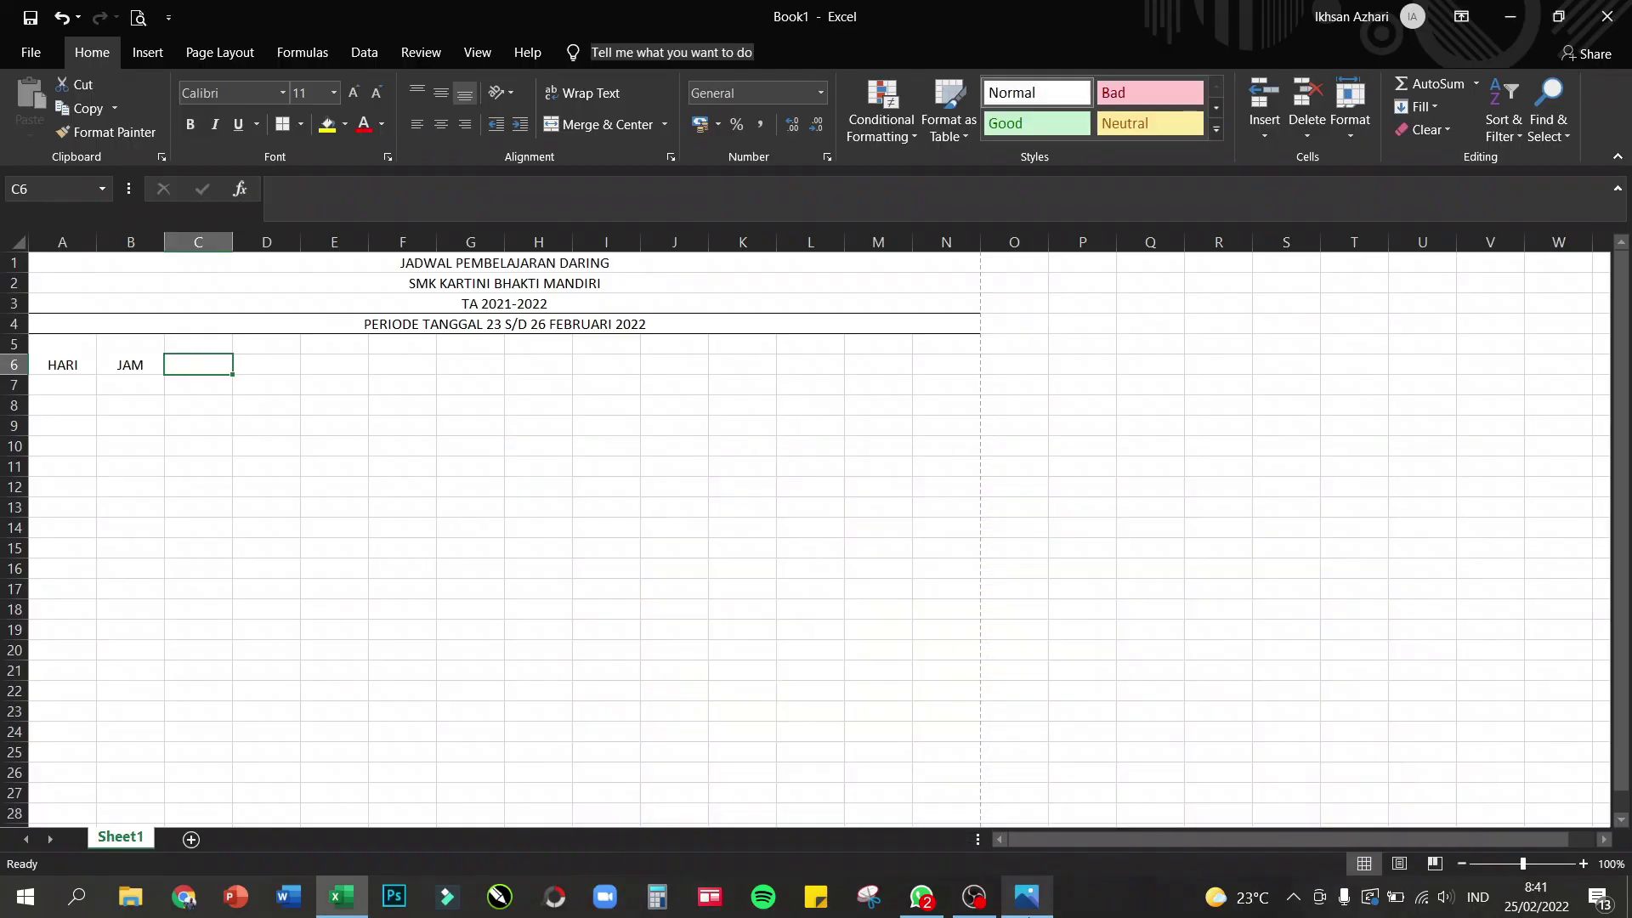
left_click(256, 367)
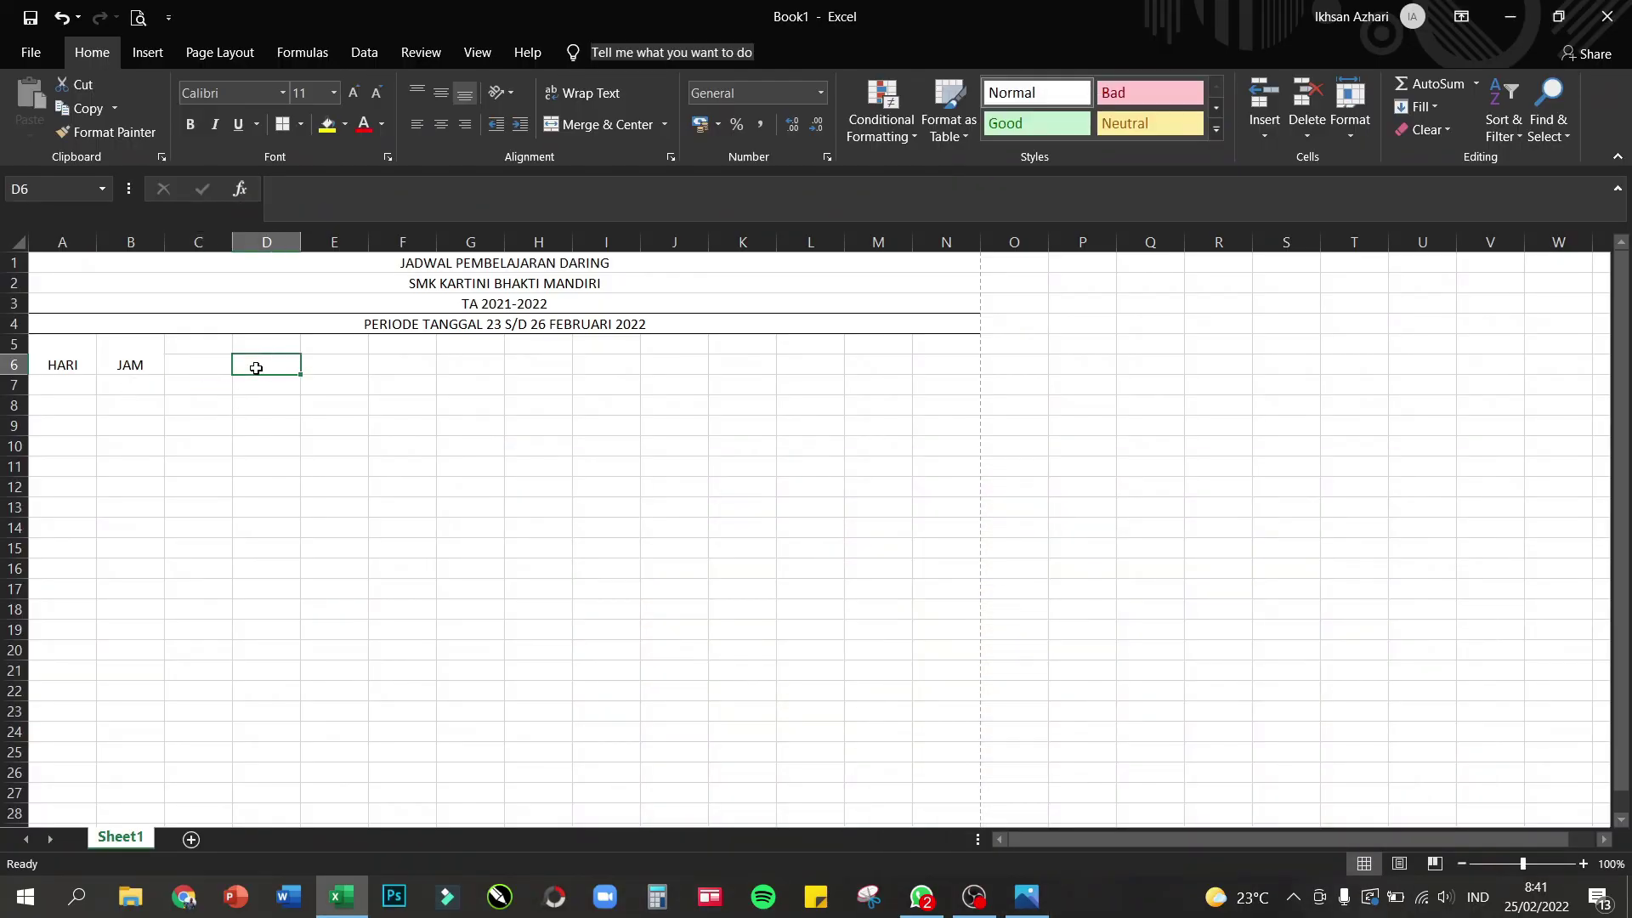
key("Right")
key("Right")
key("Right")
key("Right")
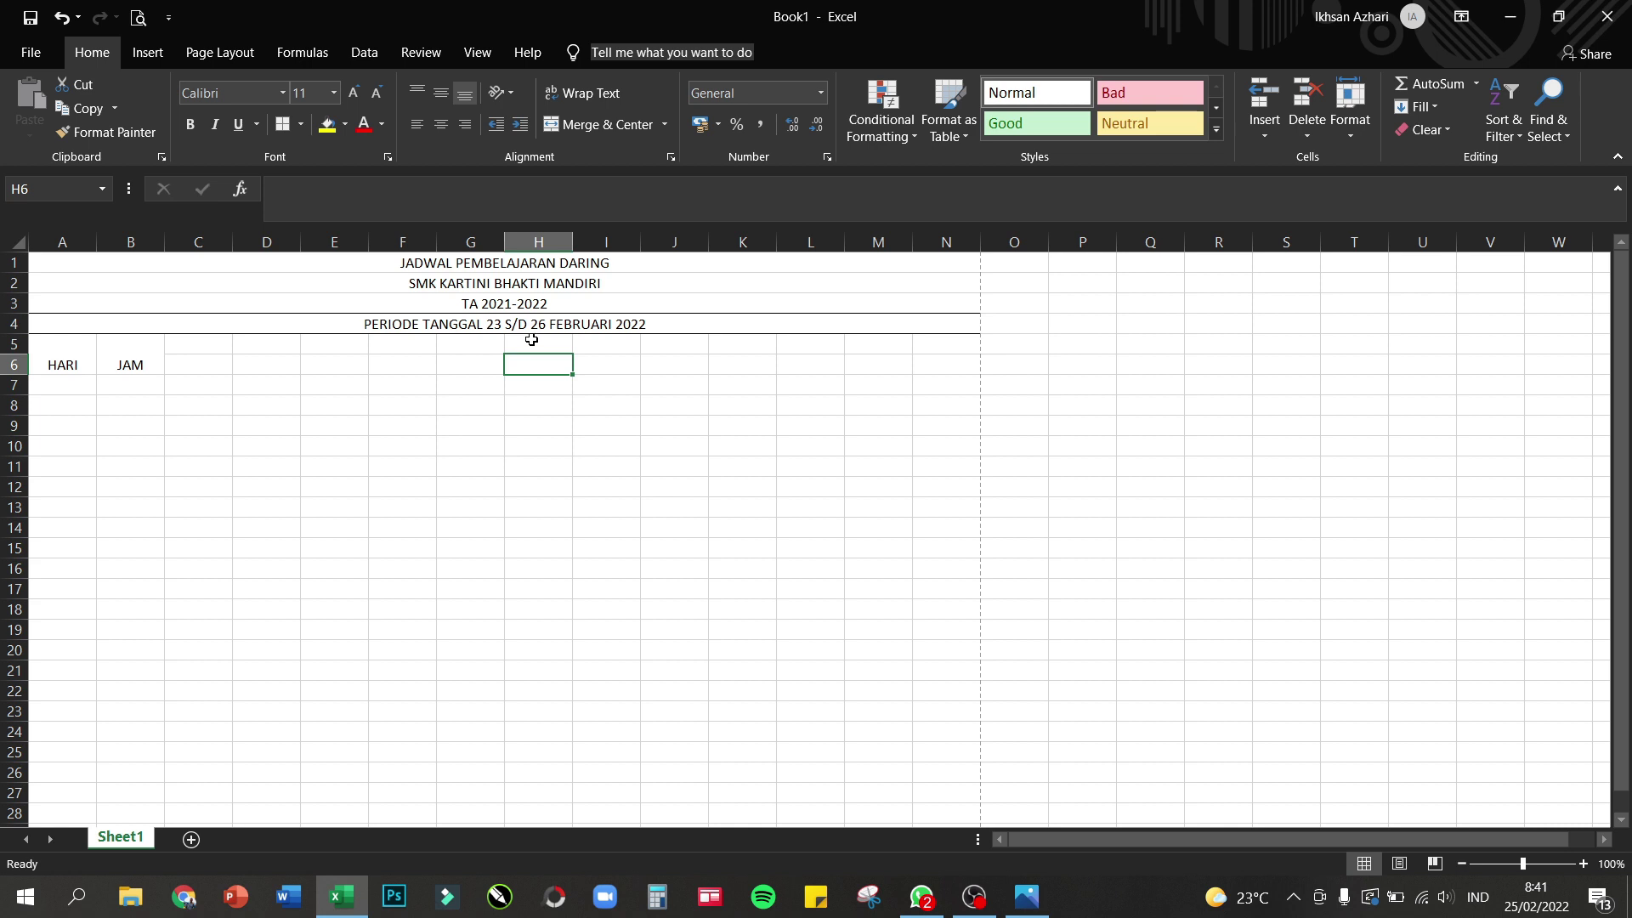
- Merge and center cells C5:H5 and enter the heading DARING
left_click_drag(528, 340, 205, 349)
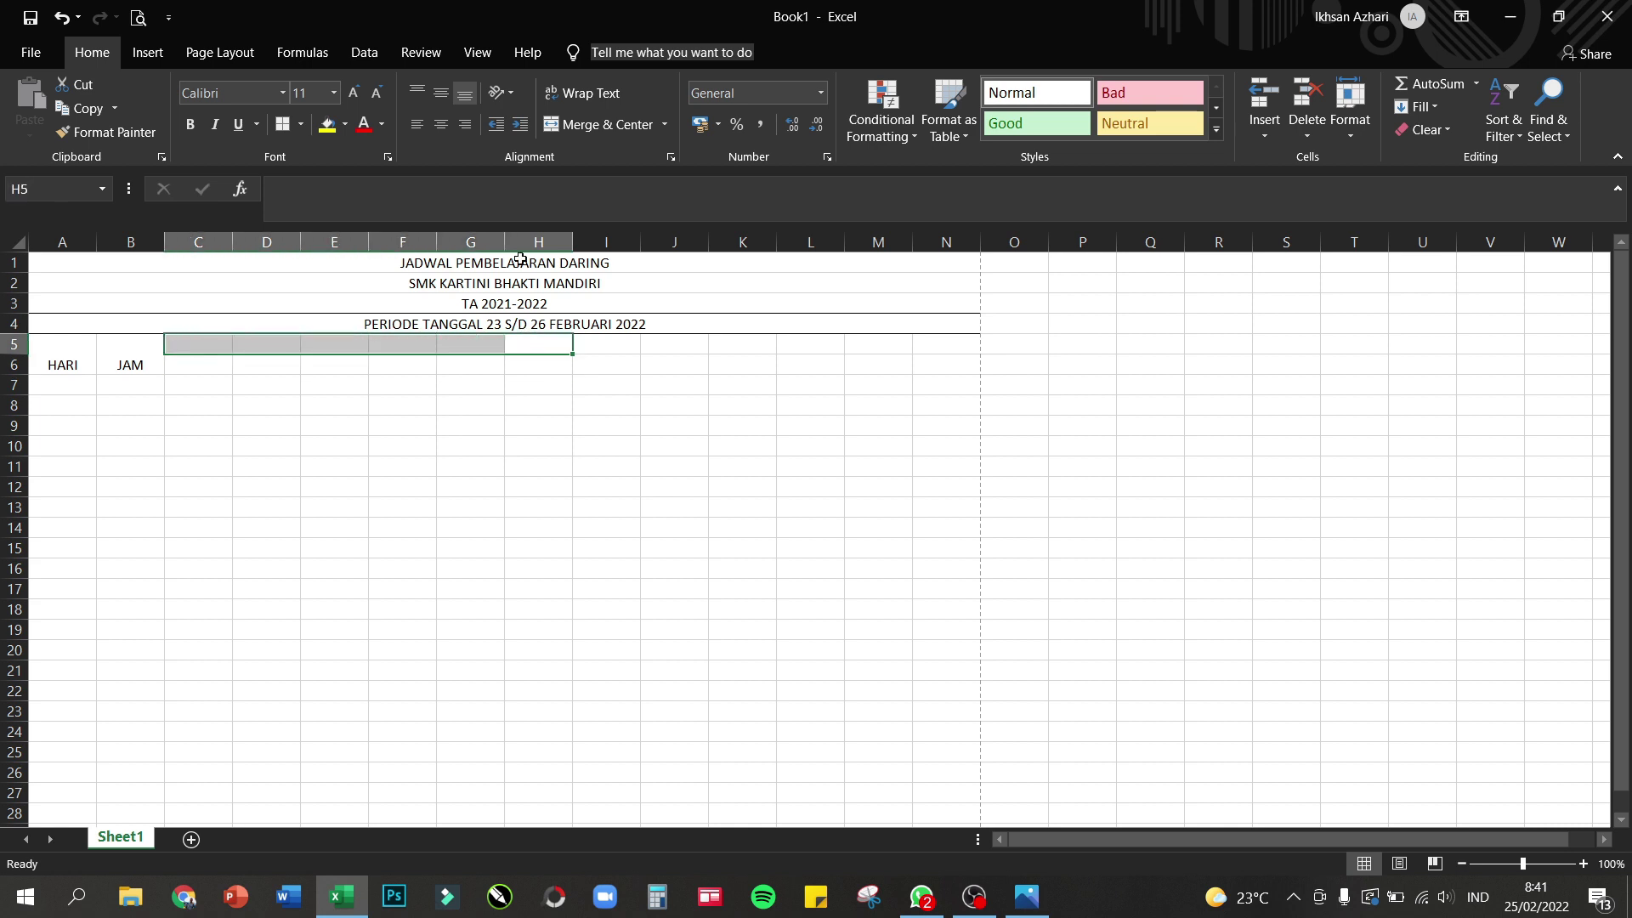
left_click(624, 119)
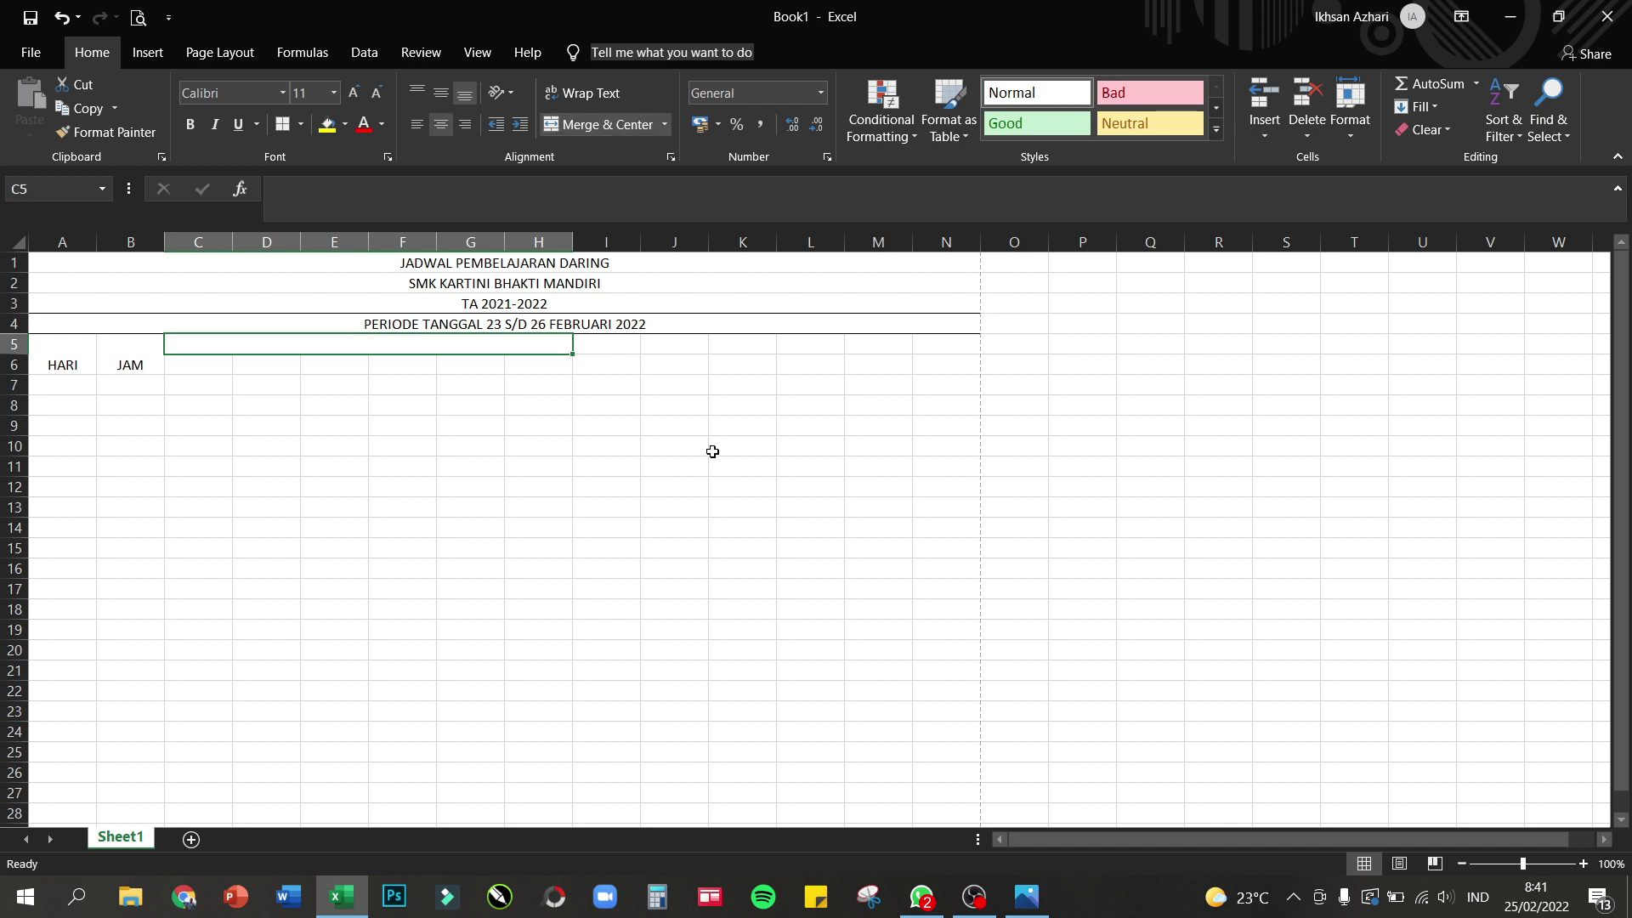
left_click(231, 348)
type("DARING")
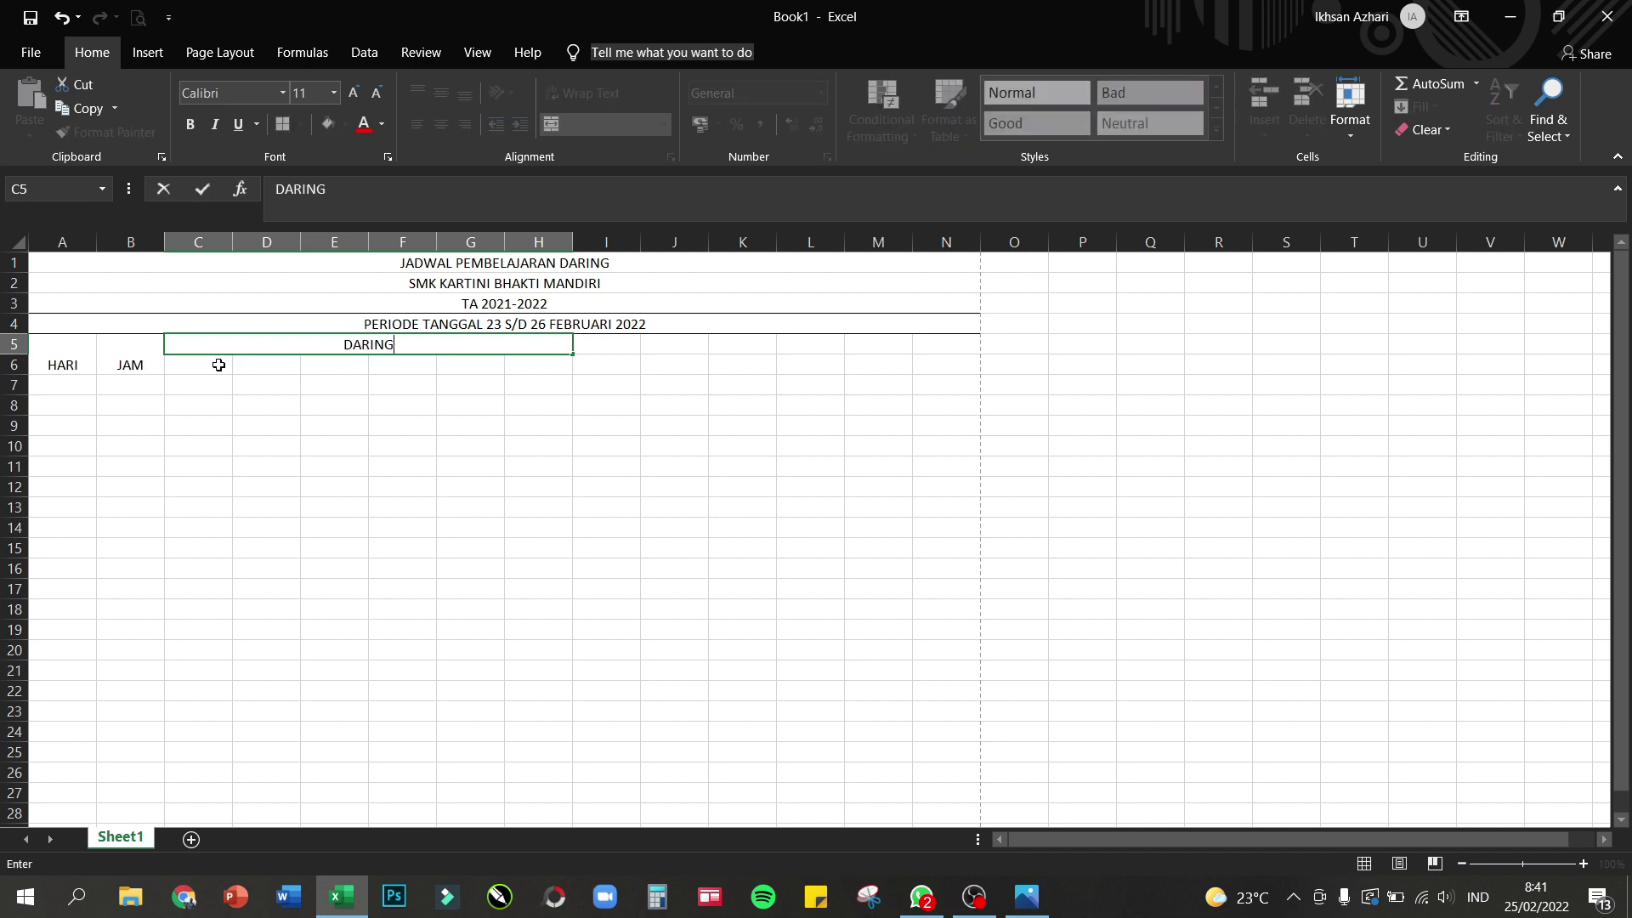
- Enter the class headings X ASKEP in C6 and X FARMASI in D6
left_click(220, 365)
type("X")
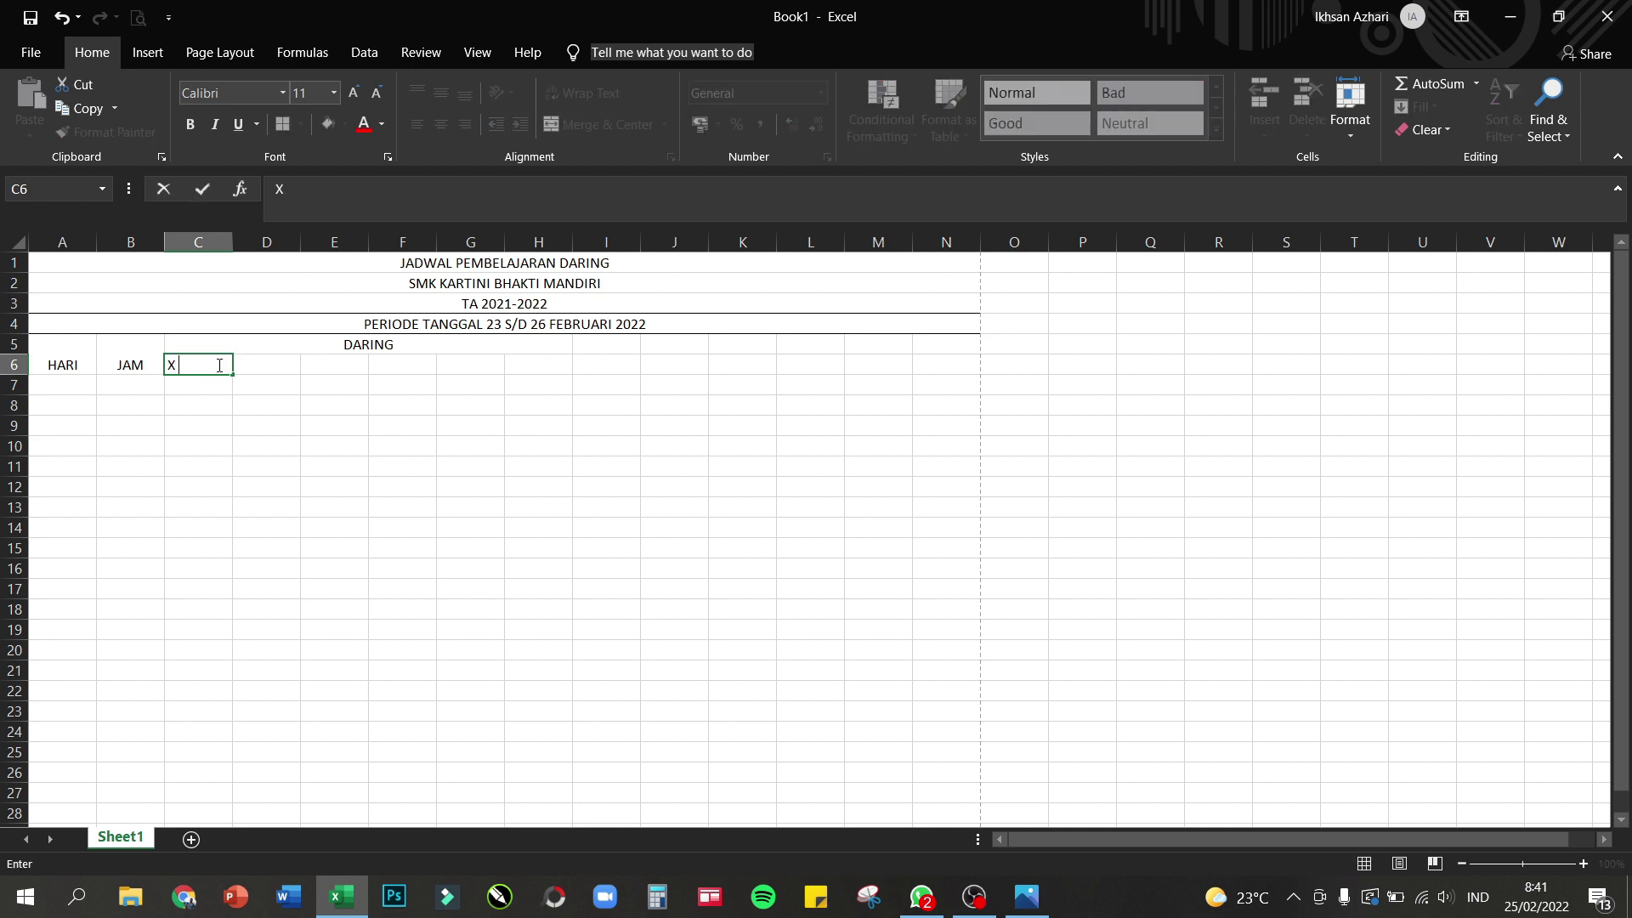
type(" ASKEP")
key("Tab")
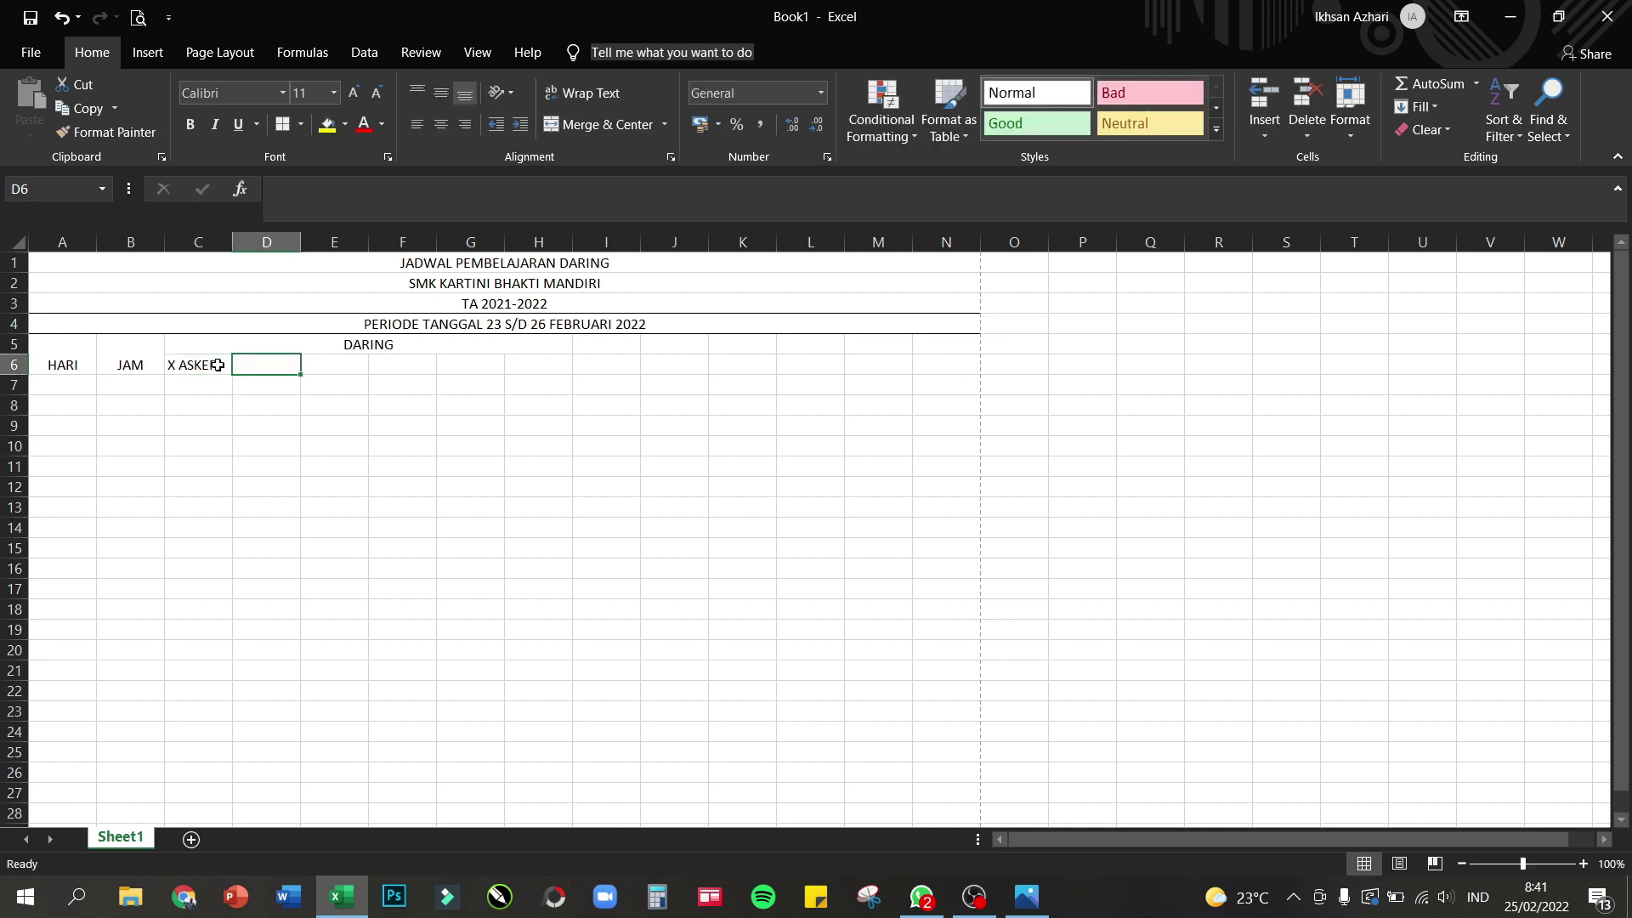
type("X FARMASI")
key("Tab")
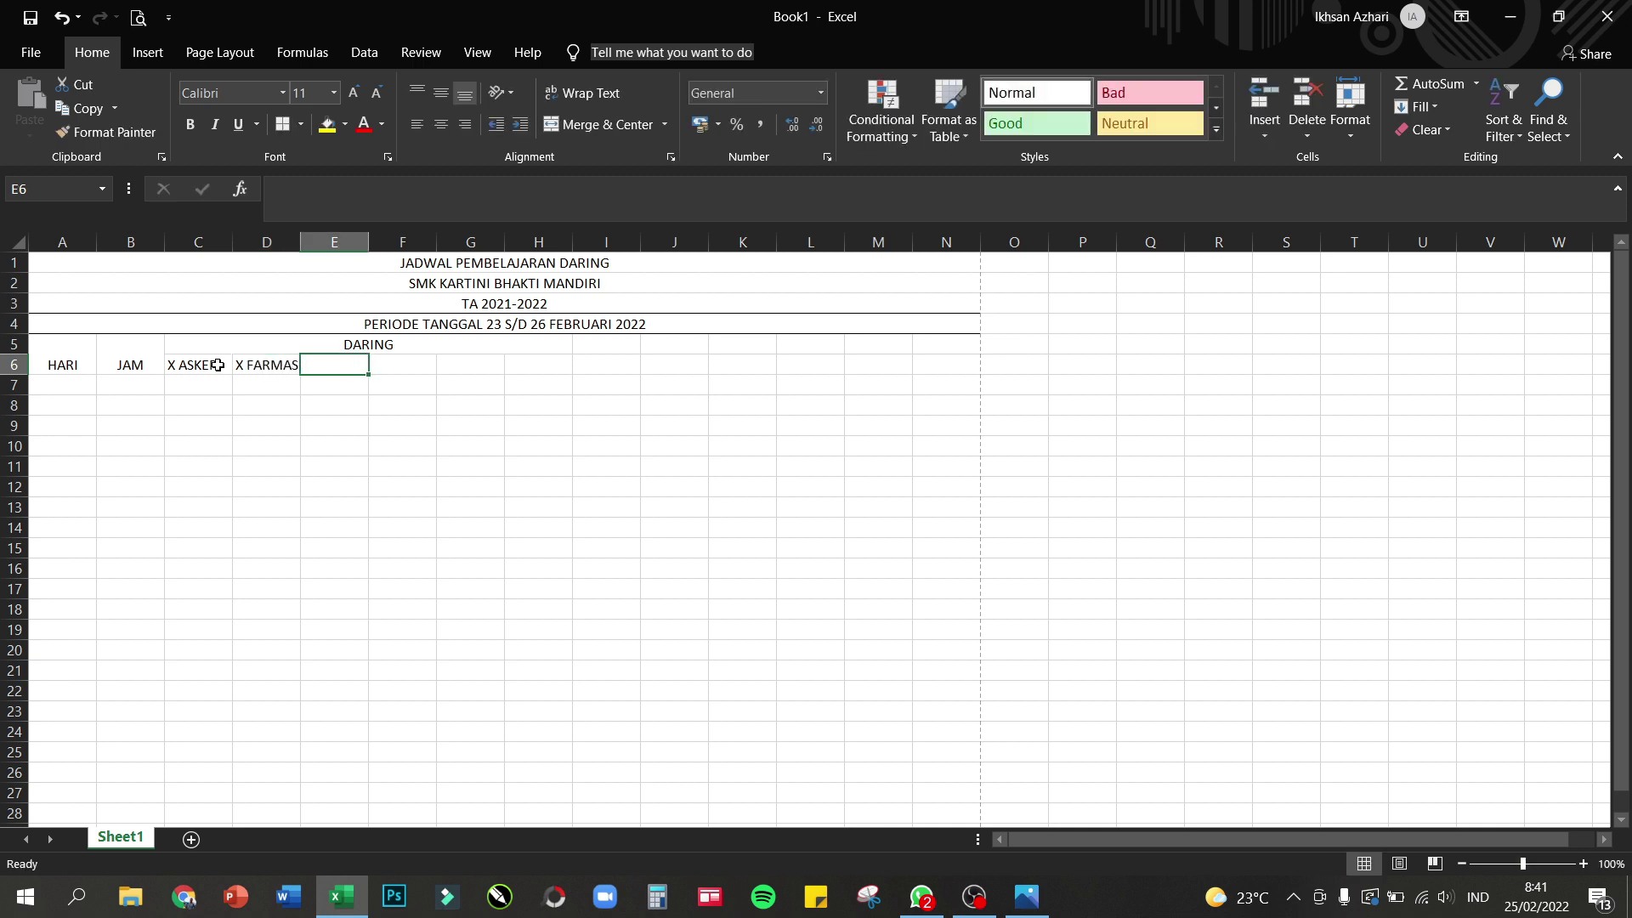
- Enter the class headings XI ASKEP in E6 and XI FARMASI in F6
type("X")
type("X")
type("I ASKEP")
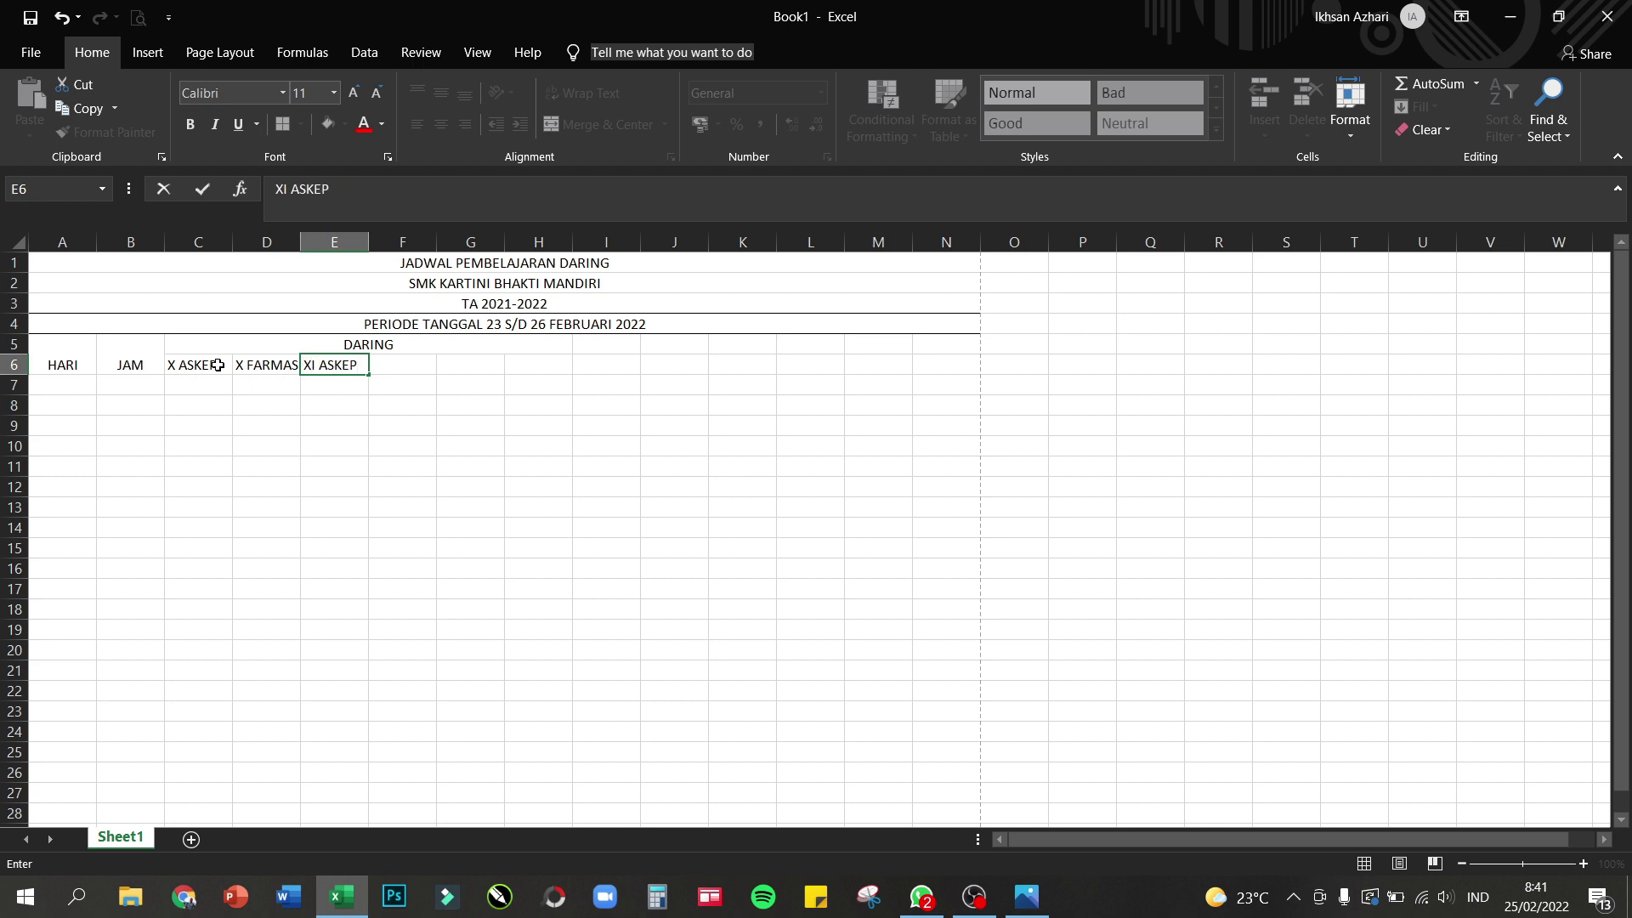
key("Tab")
type("XI F")
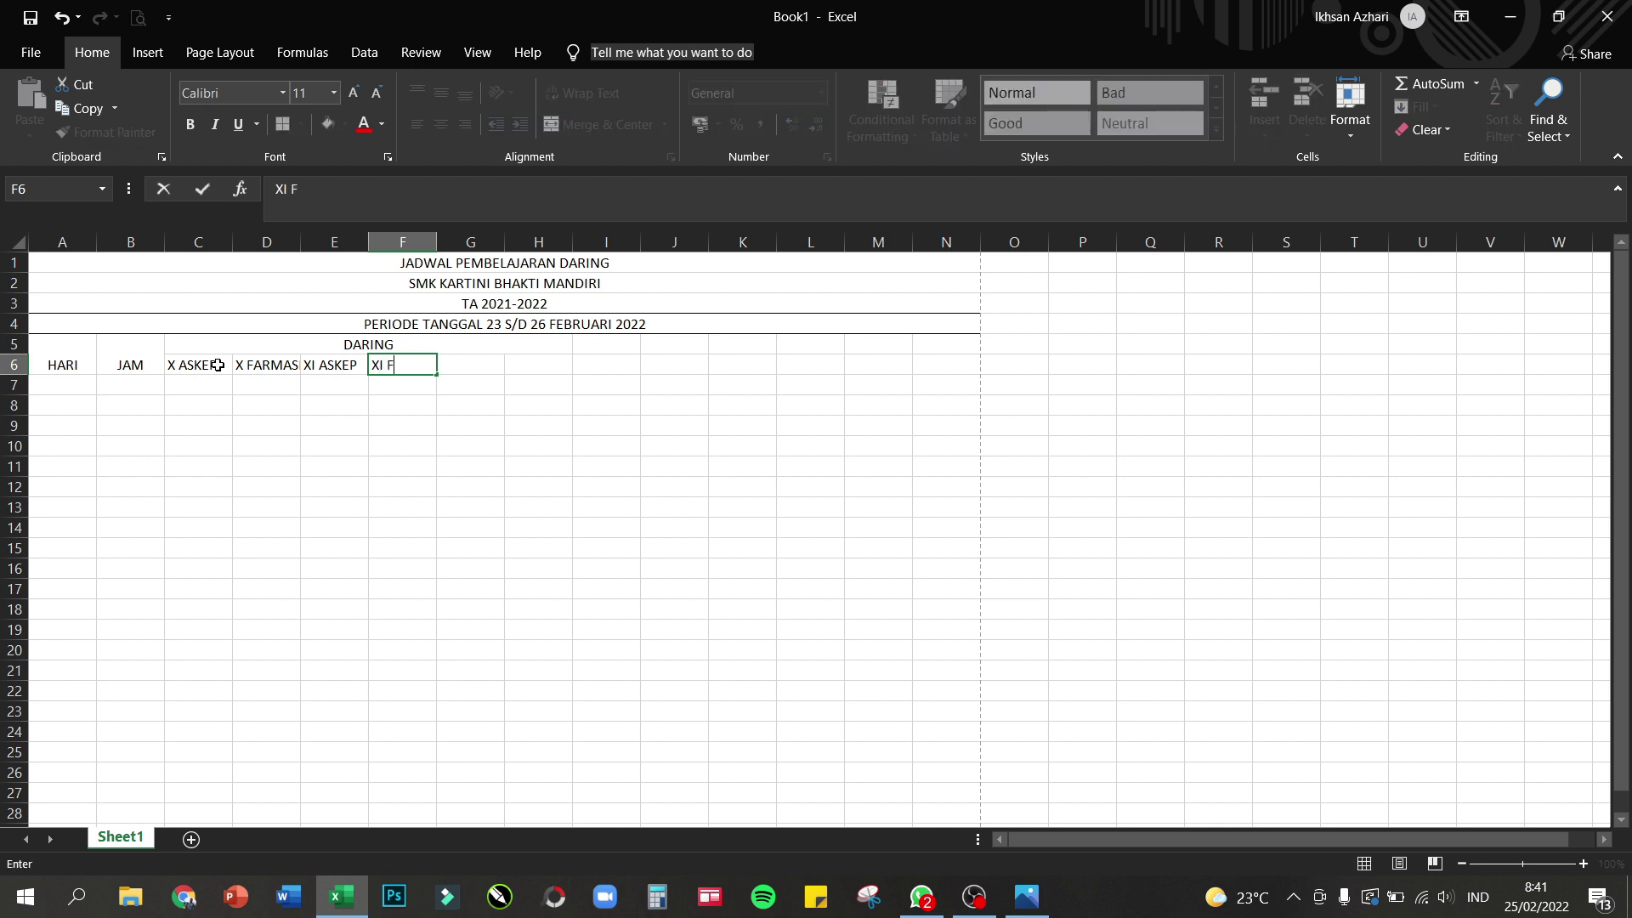
type("ARMASI")
key("Tab")
- Enter the class headings XII ASKEP in G6 and XII FARMASI in H6
type("X")
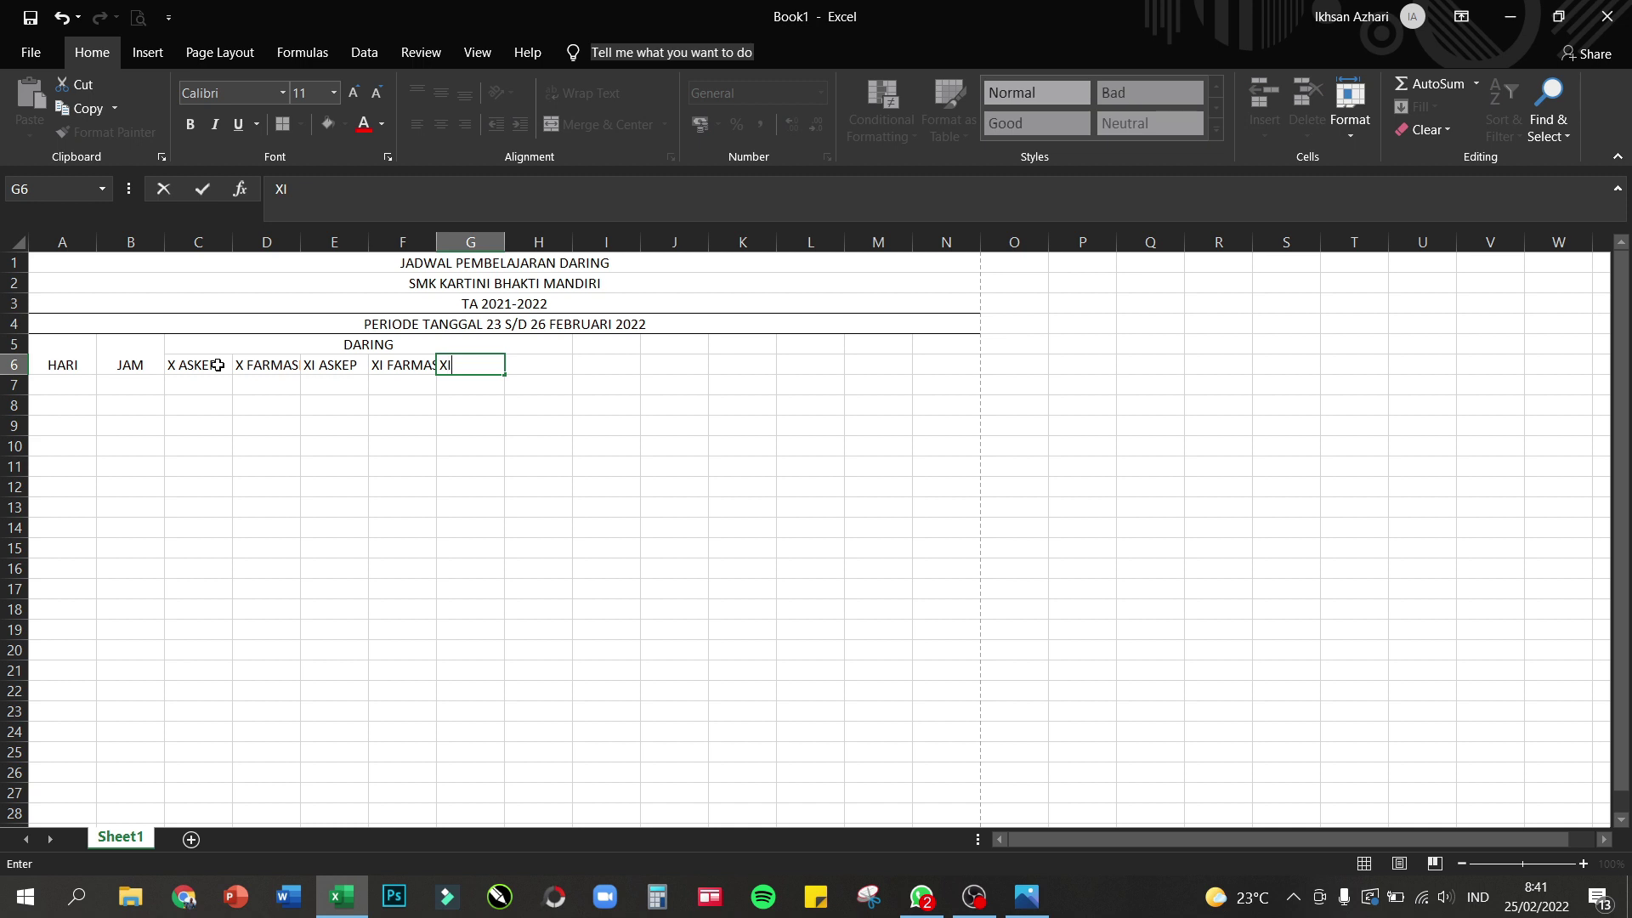
type("II ASKEP")
key("Tab")
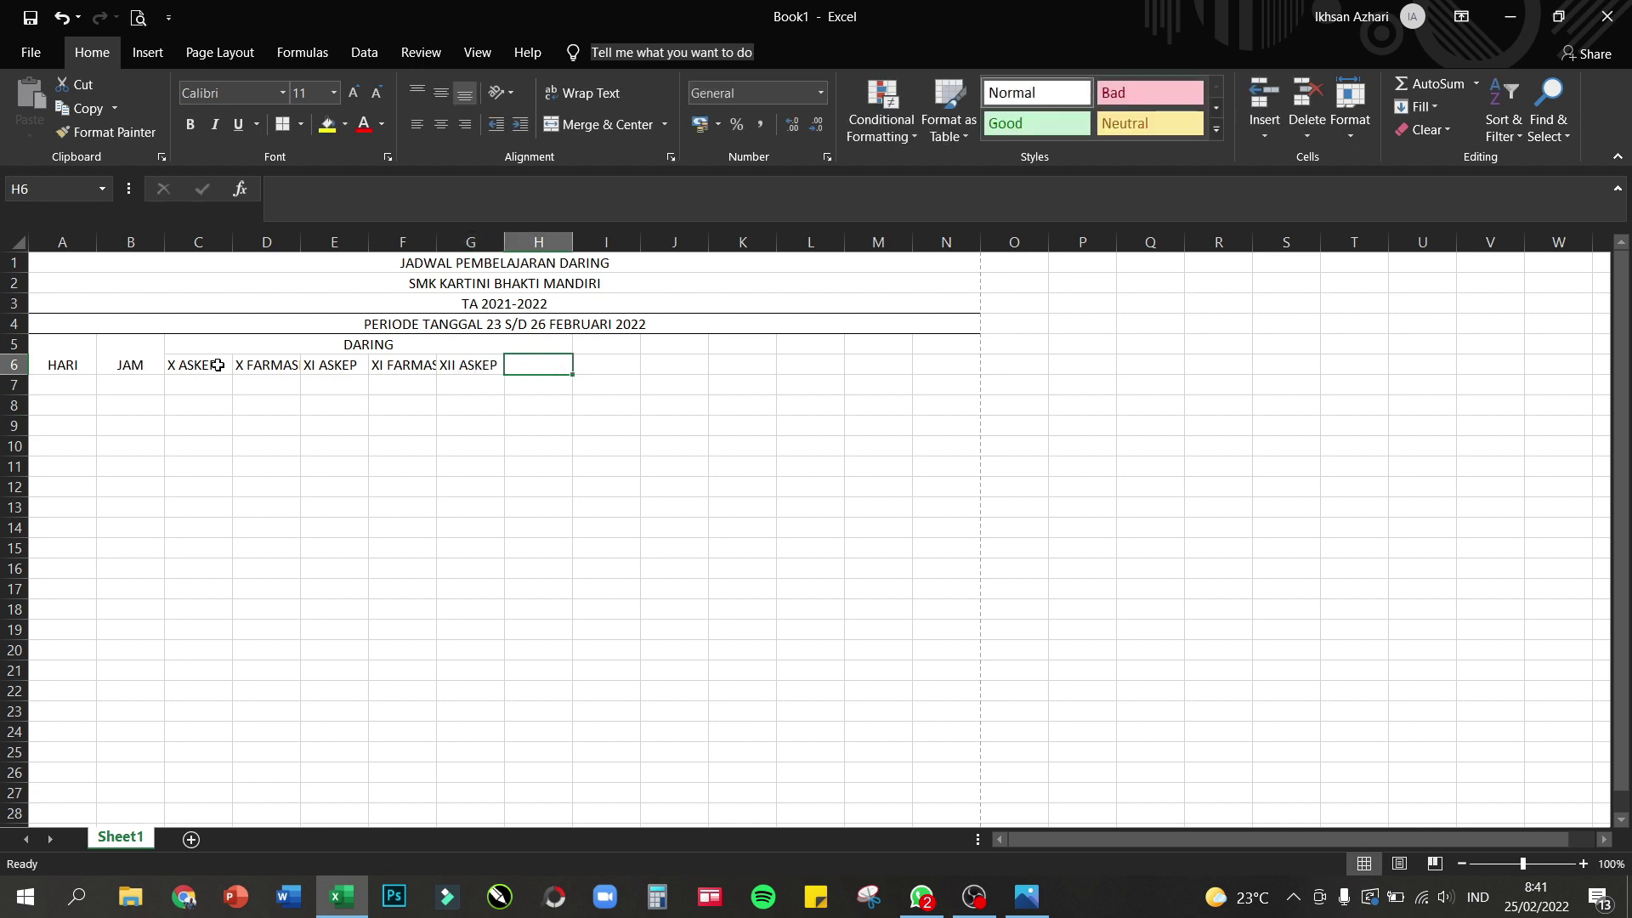
type("XII FARMASI")
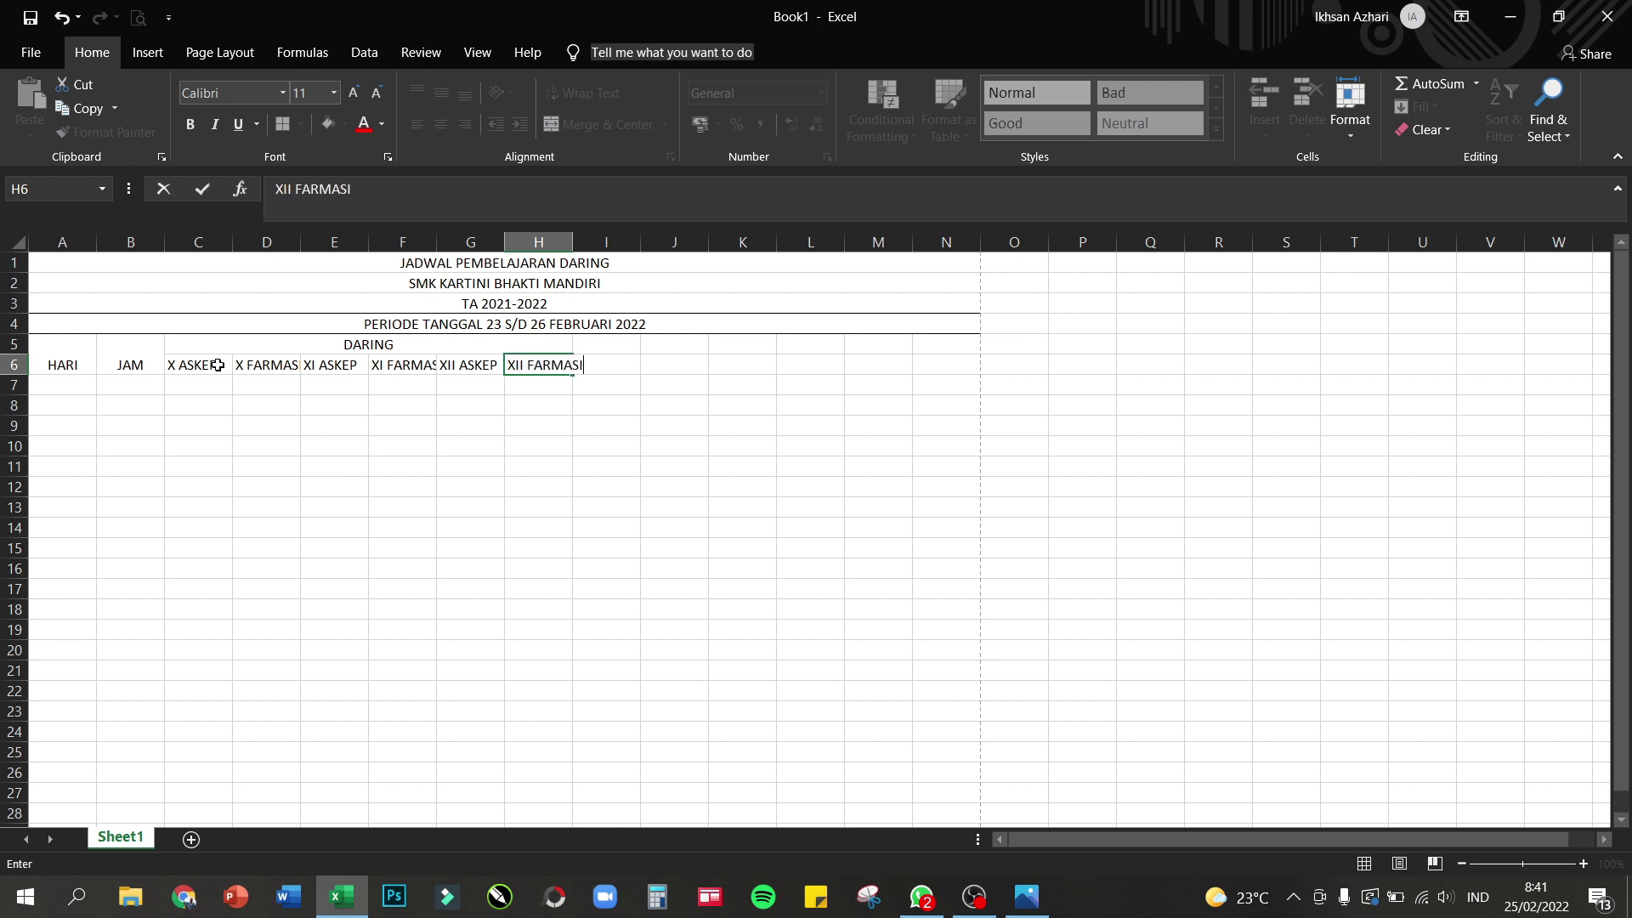
left_click(393, 482)
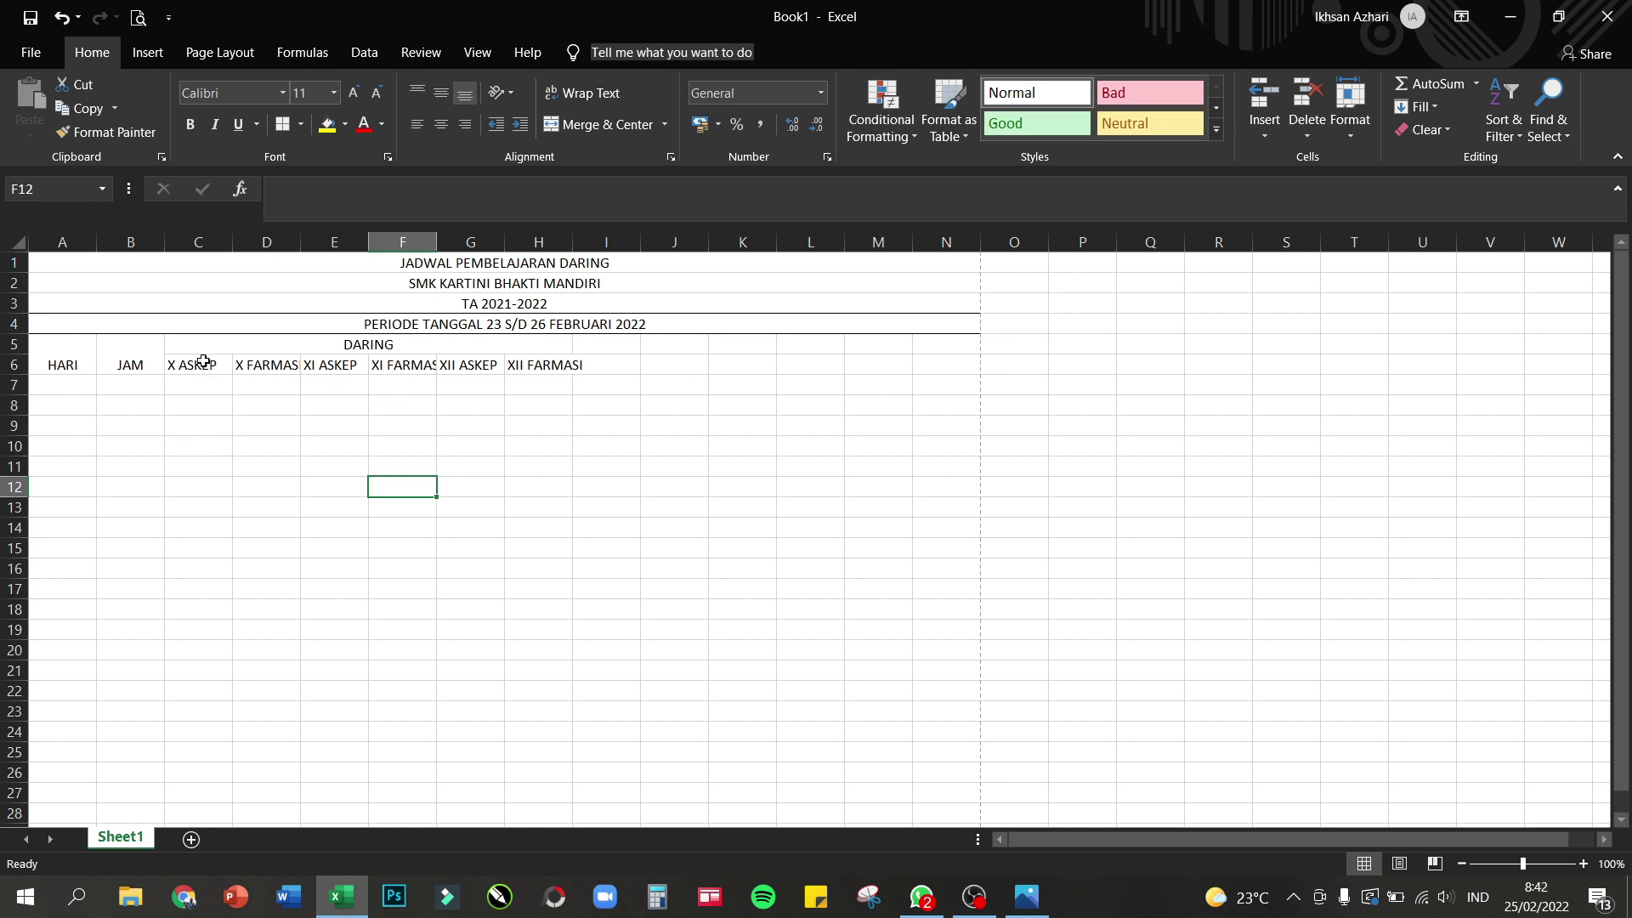
left_click_drag(198, 243, 531, 242)
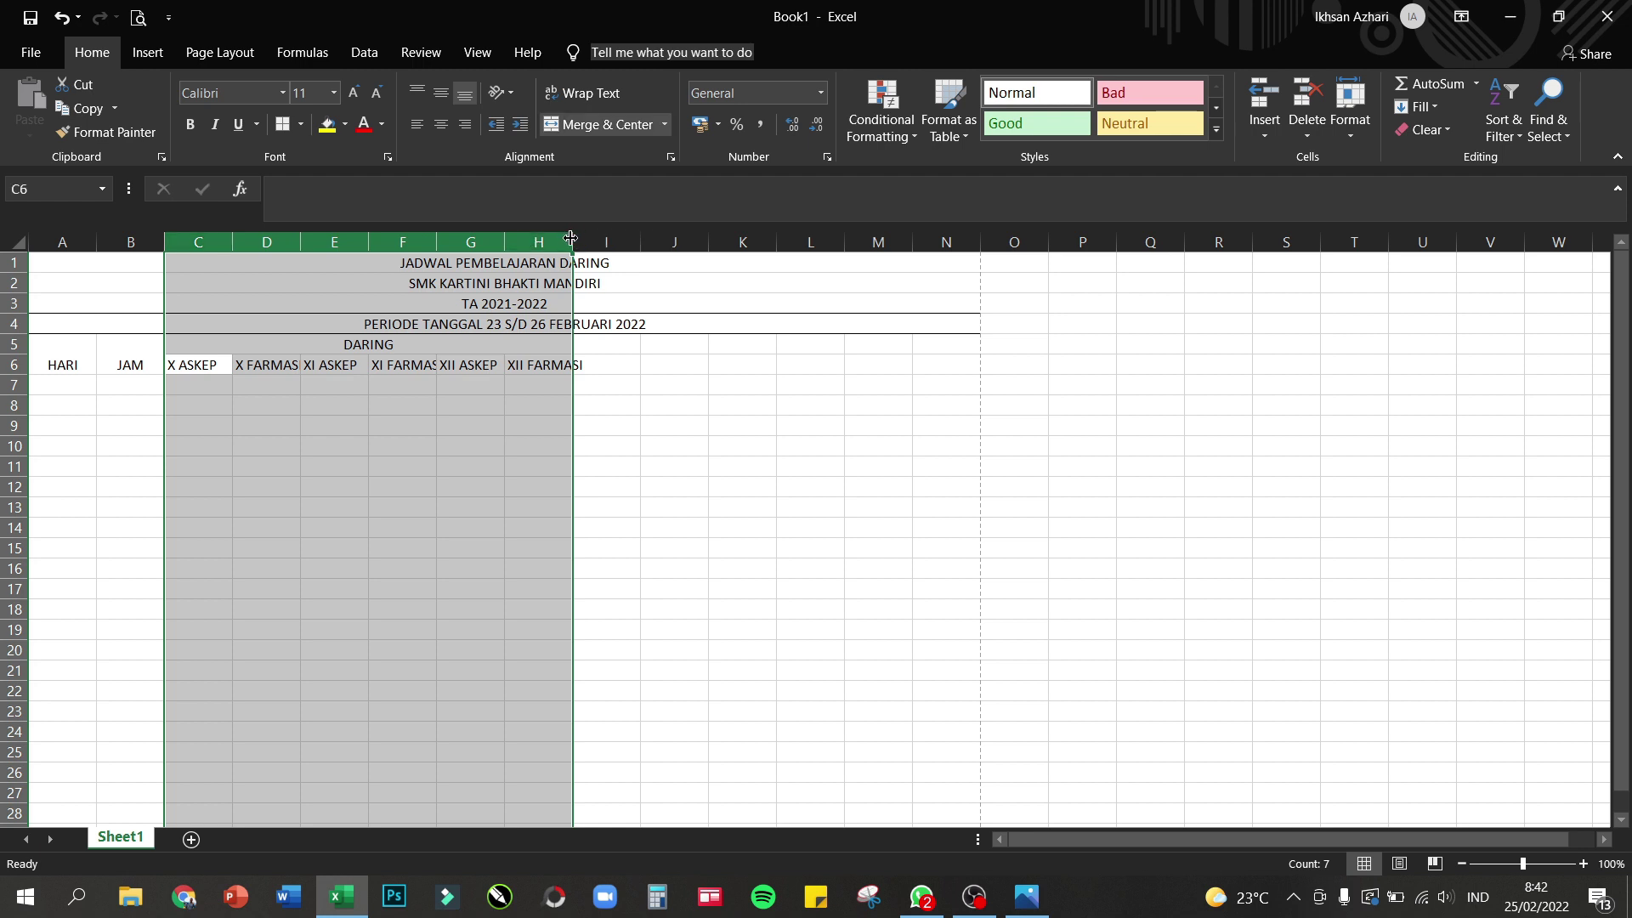
left_click(394, 419)
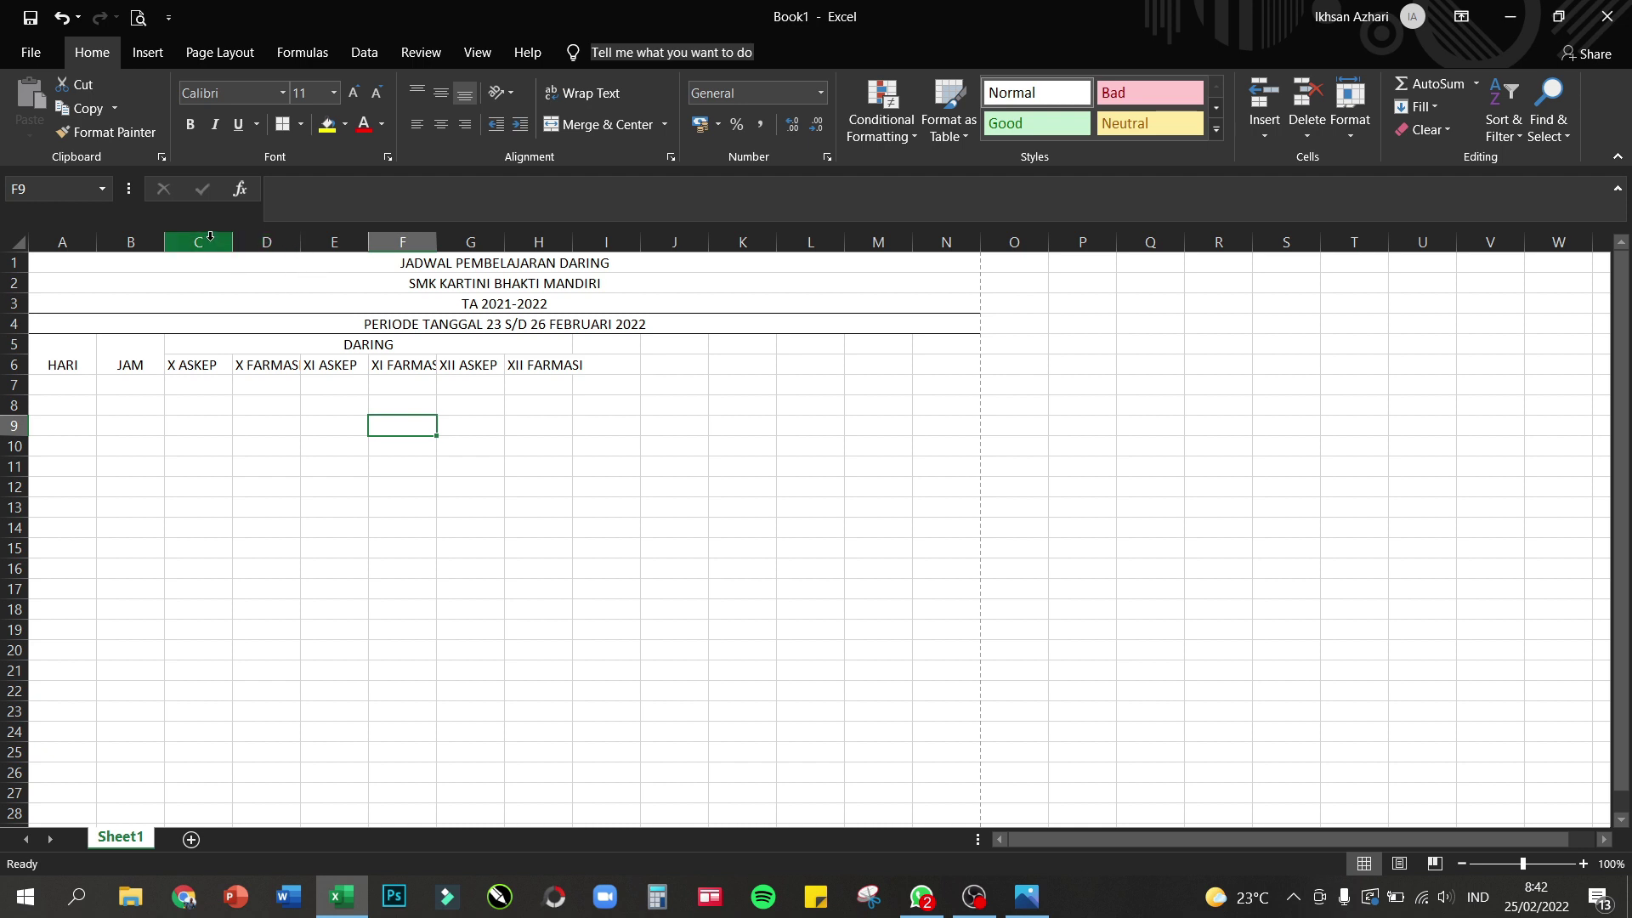
left_click_drag(210, 235, 595, 237)
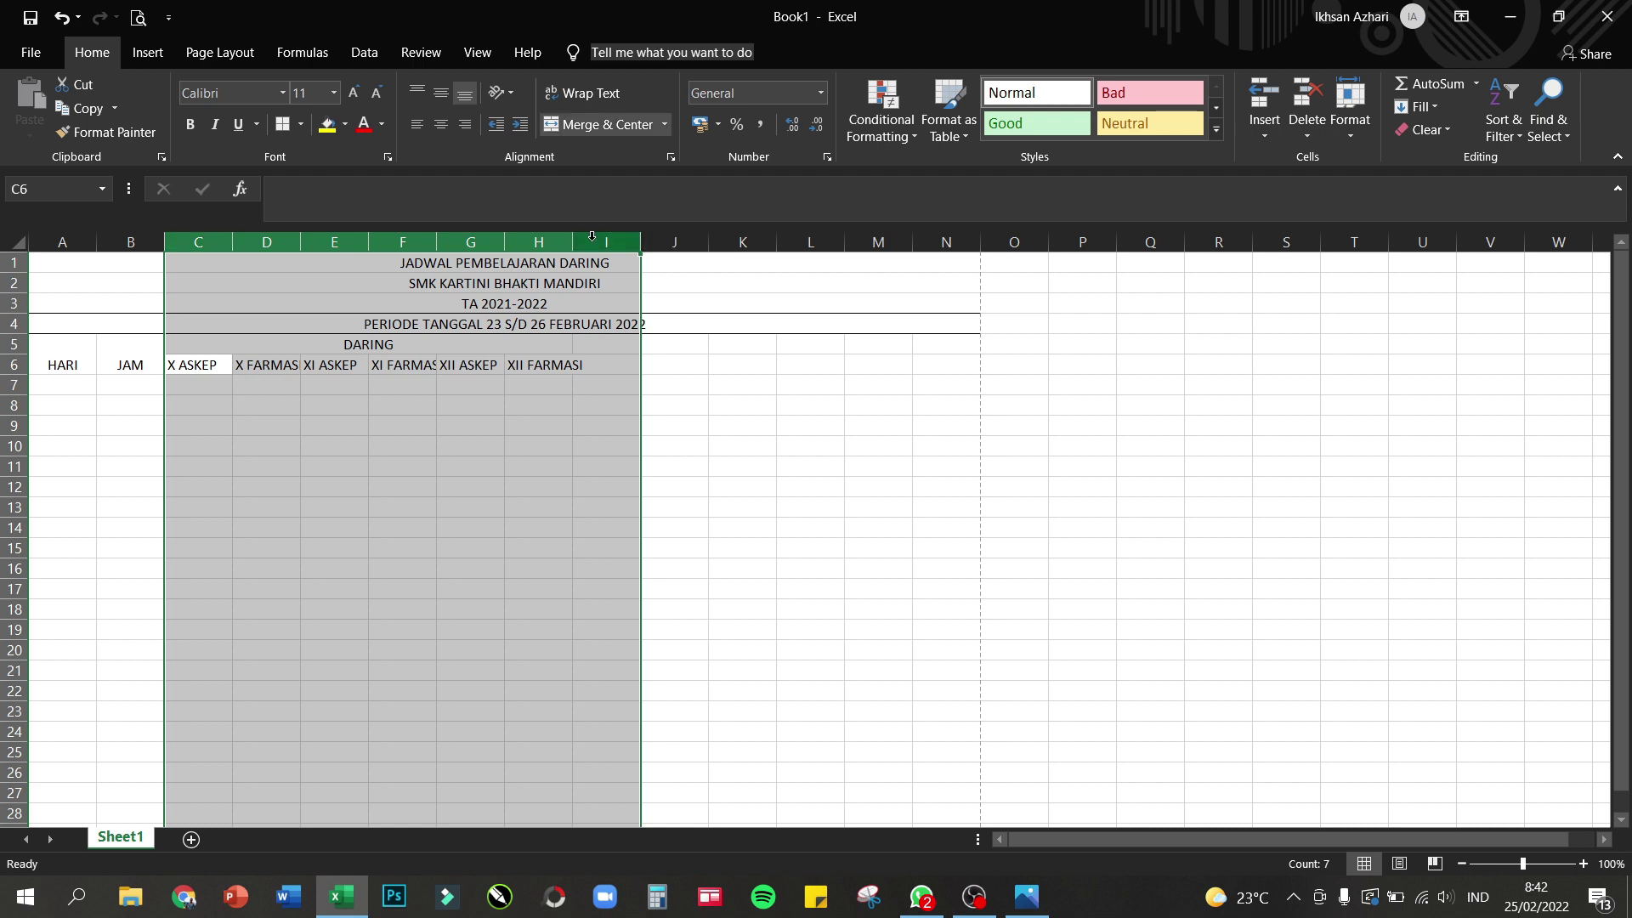
left_click(463, 261)
- Widen columns C through H together to equal widths with ample room for the class headings
left_click_drag(204, 238, 567, 234)
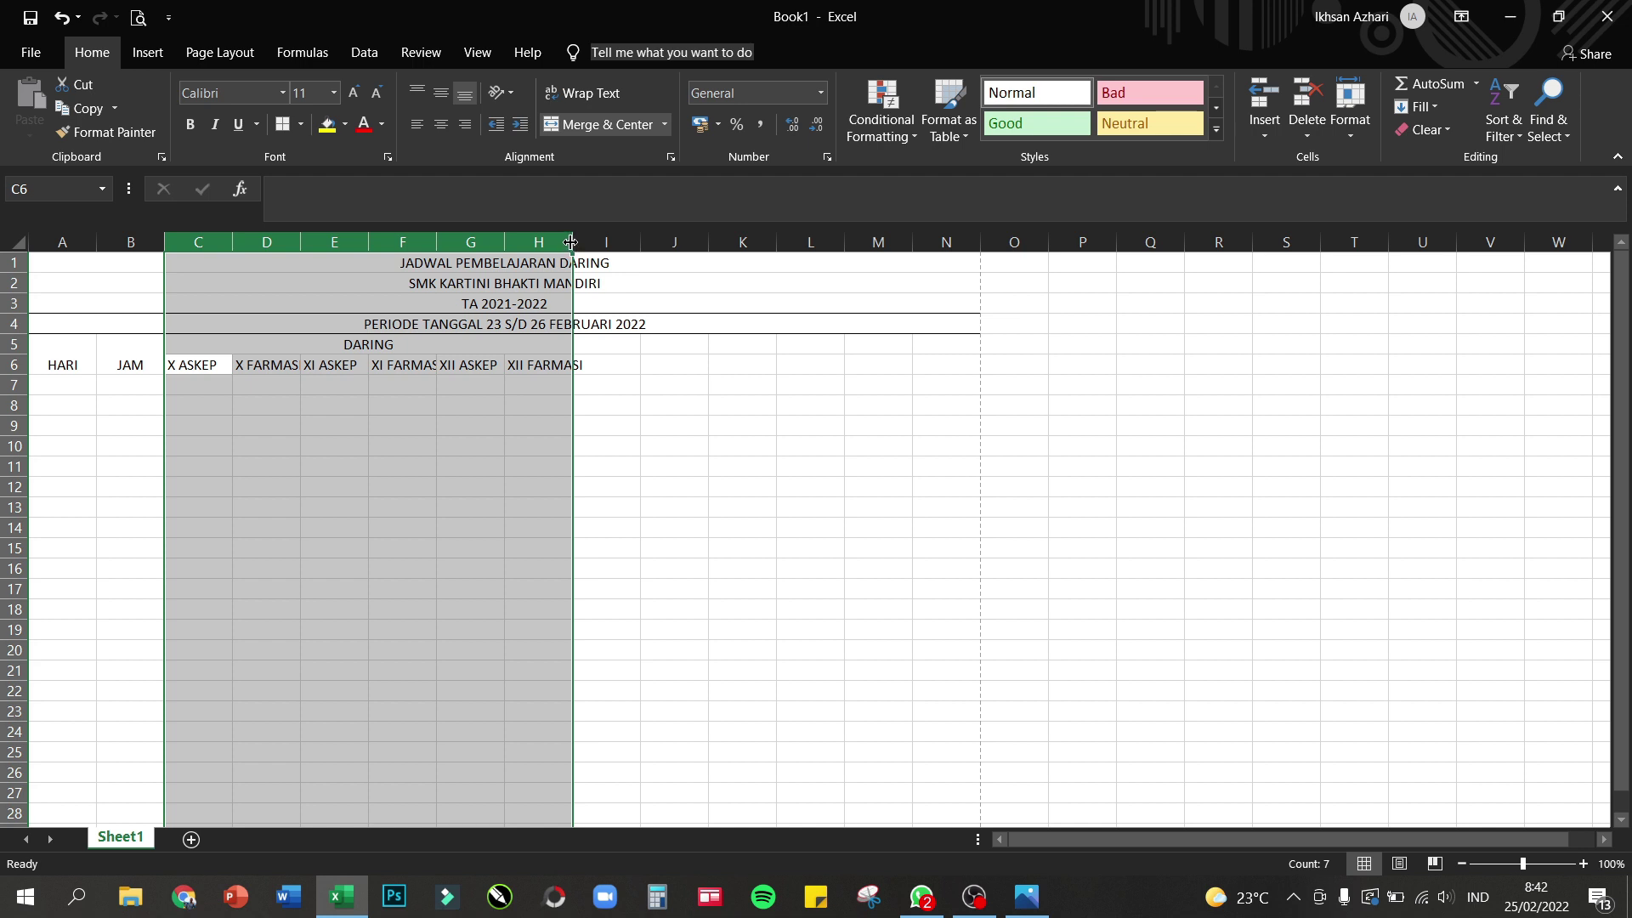
left_click_drag(570, 242, 585, 245)
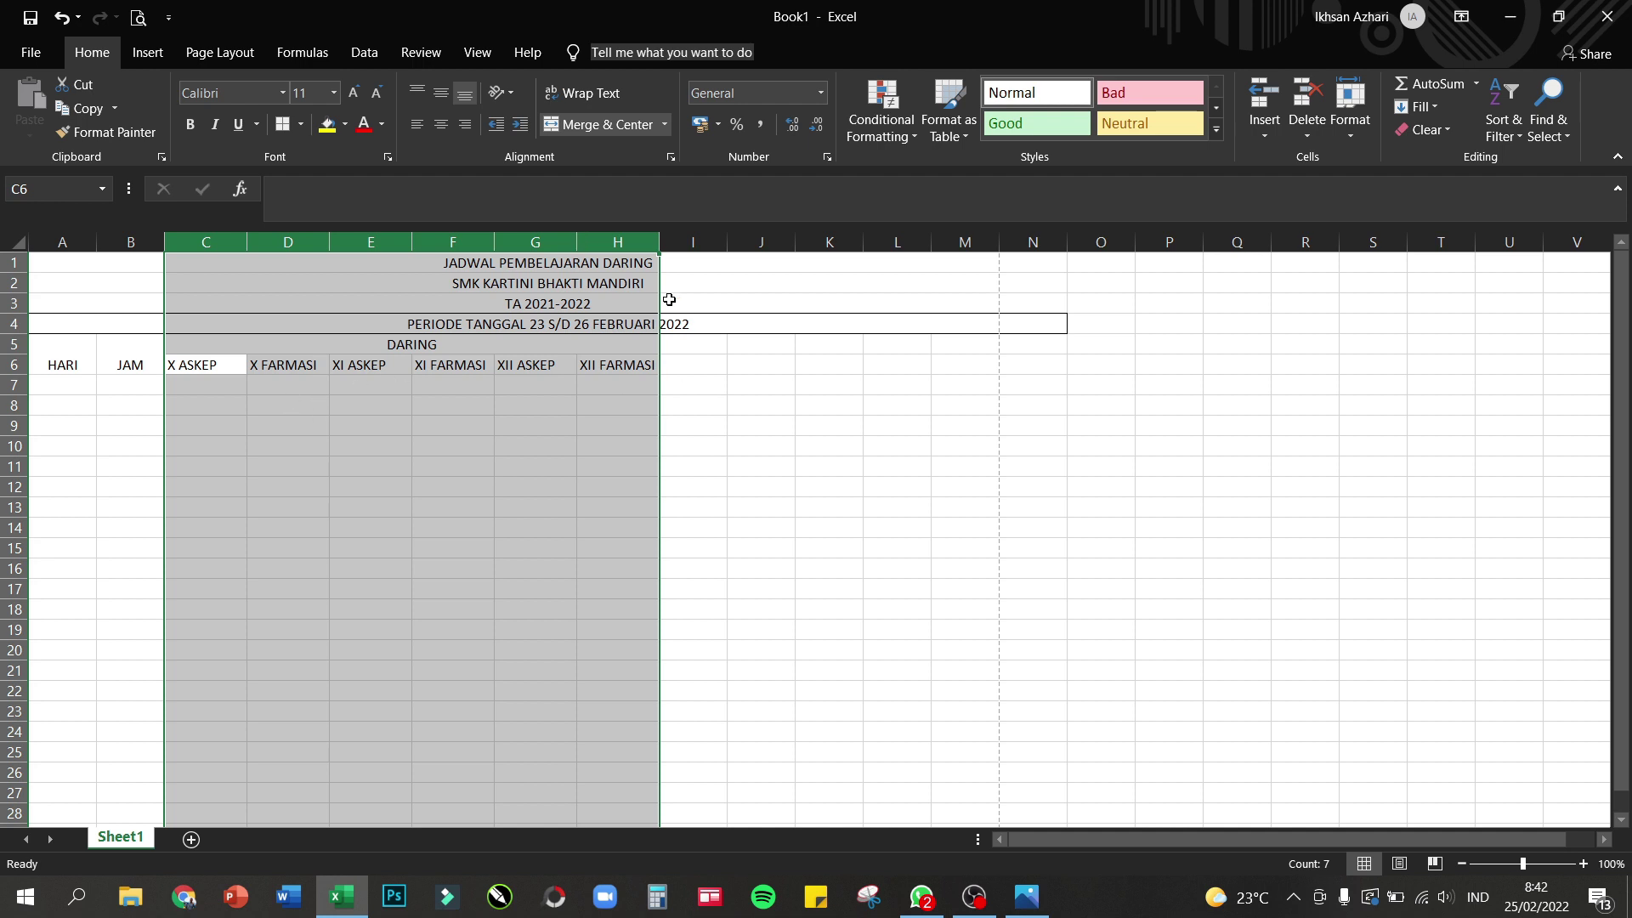
left_click_drag(660, 243, 693, 241)
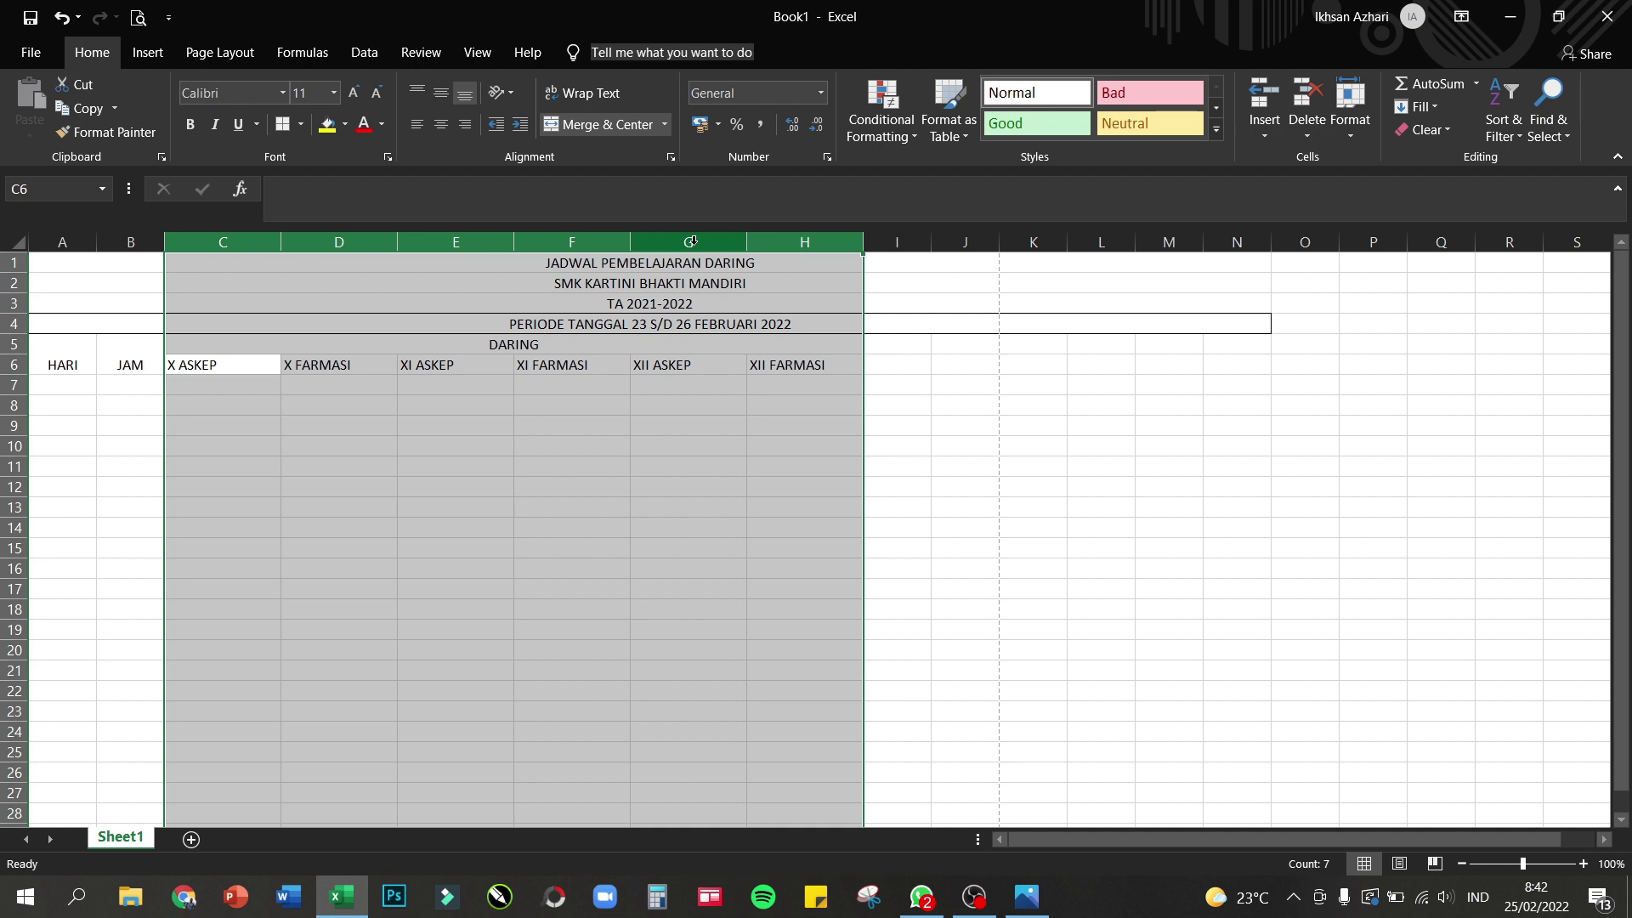
left_click_drag(863, 243, 875, 243)
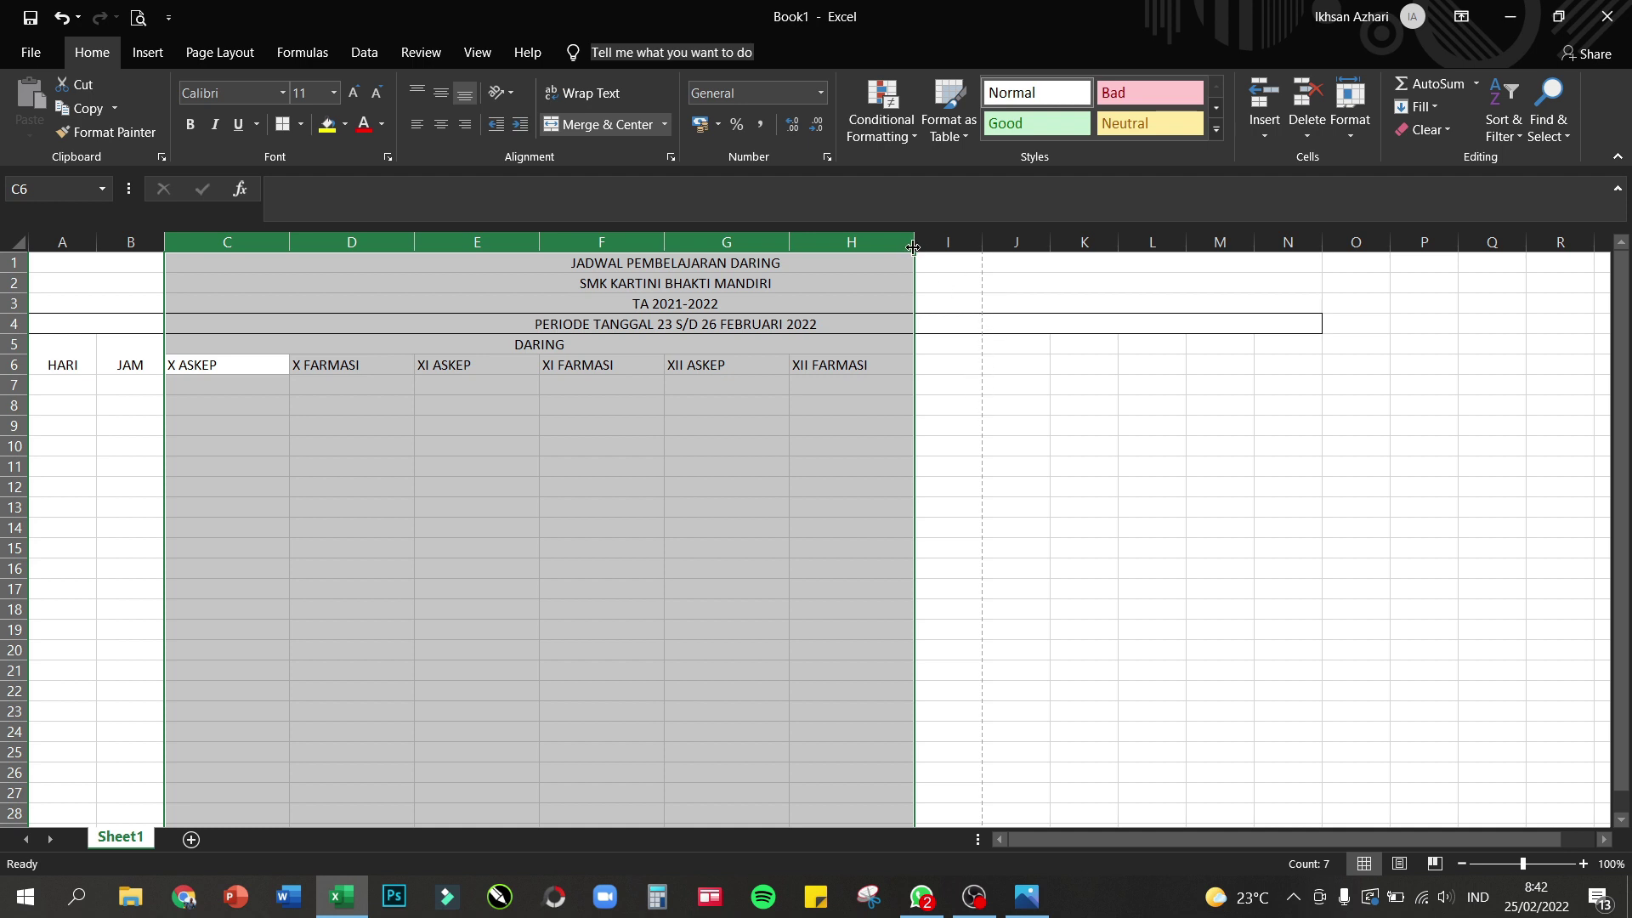
- Check the subject names in the schedule photo and widen columns C through H a little further in Excel
left_click(1026, 896)
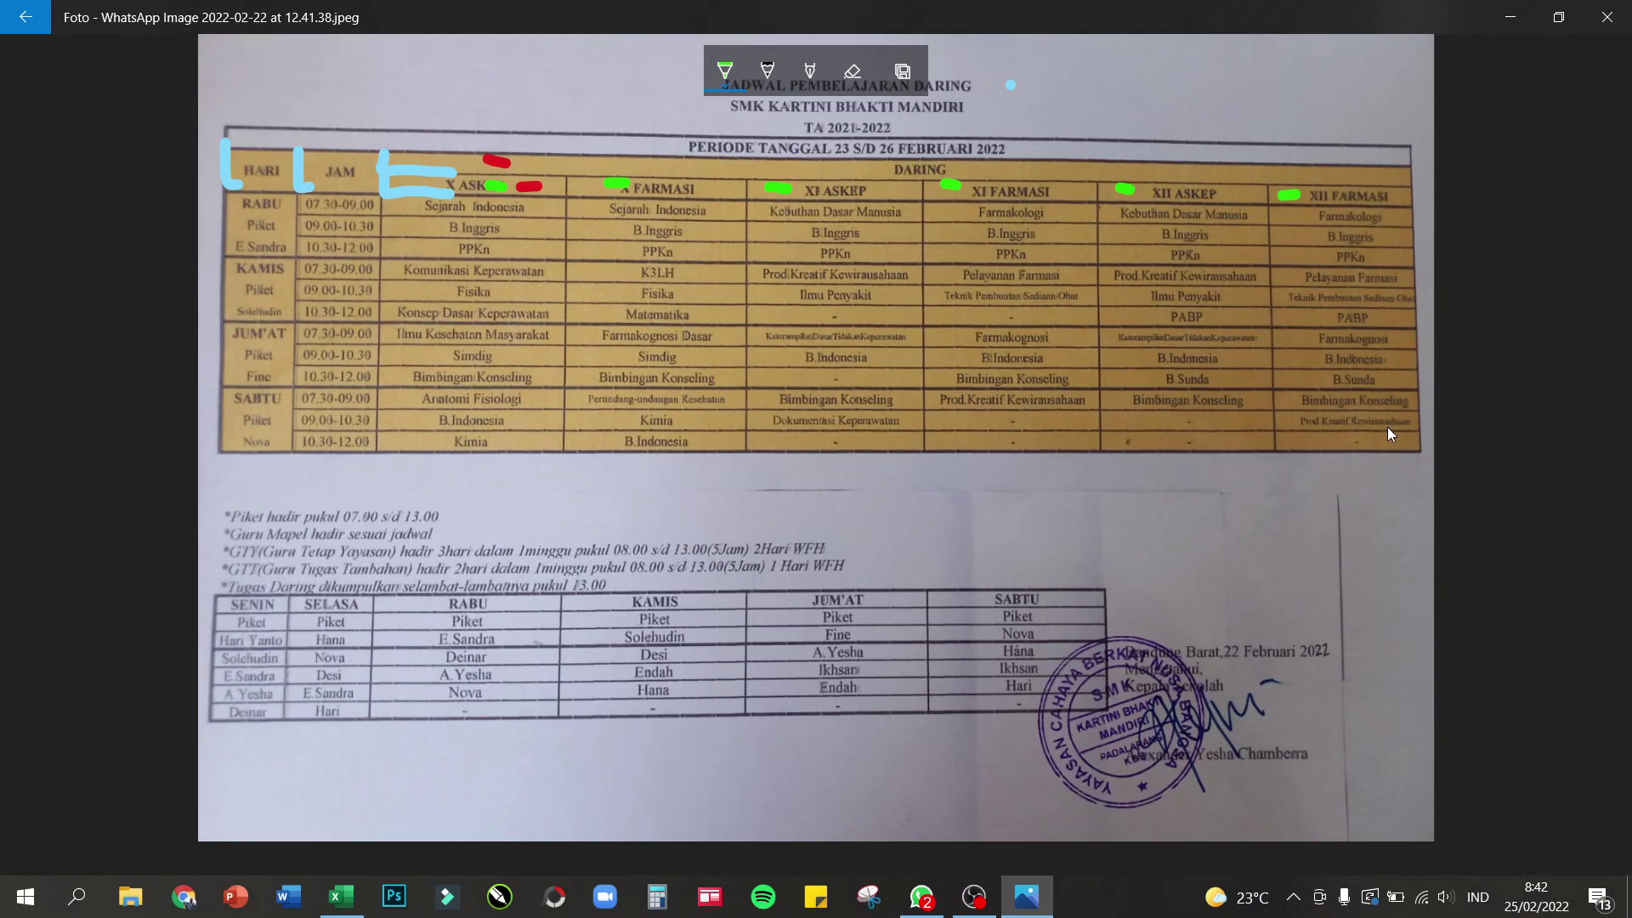
left_click(333, 906)
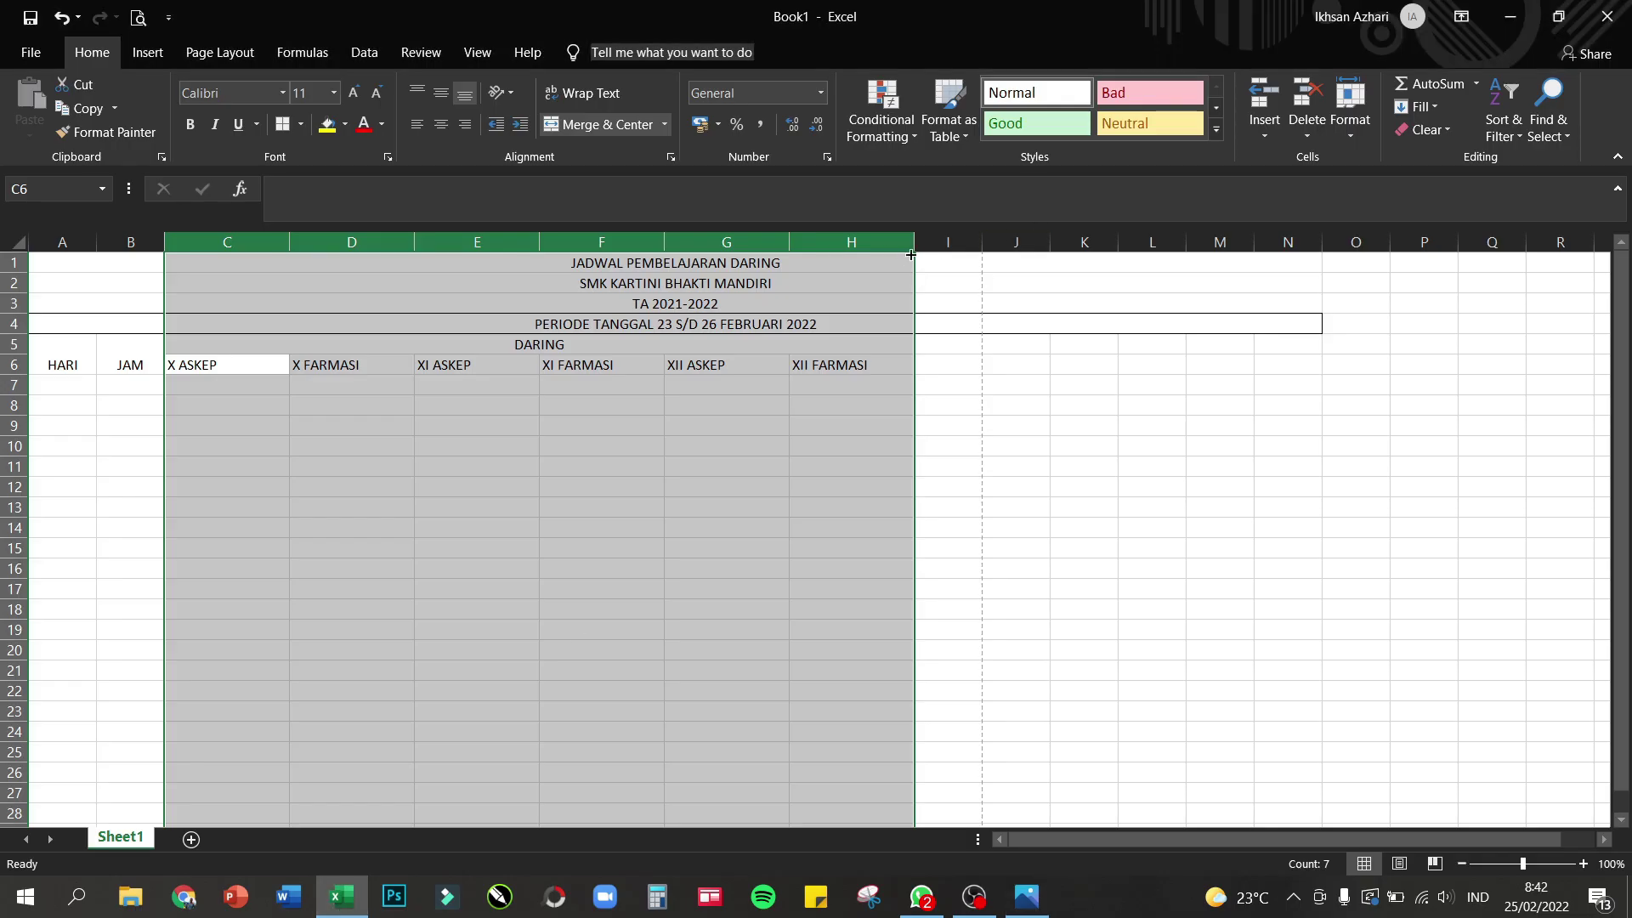
left_click_drag(916, 238, 938, 232)
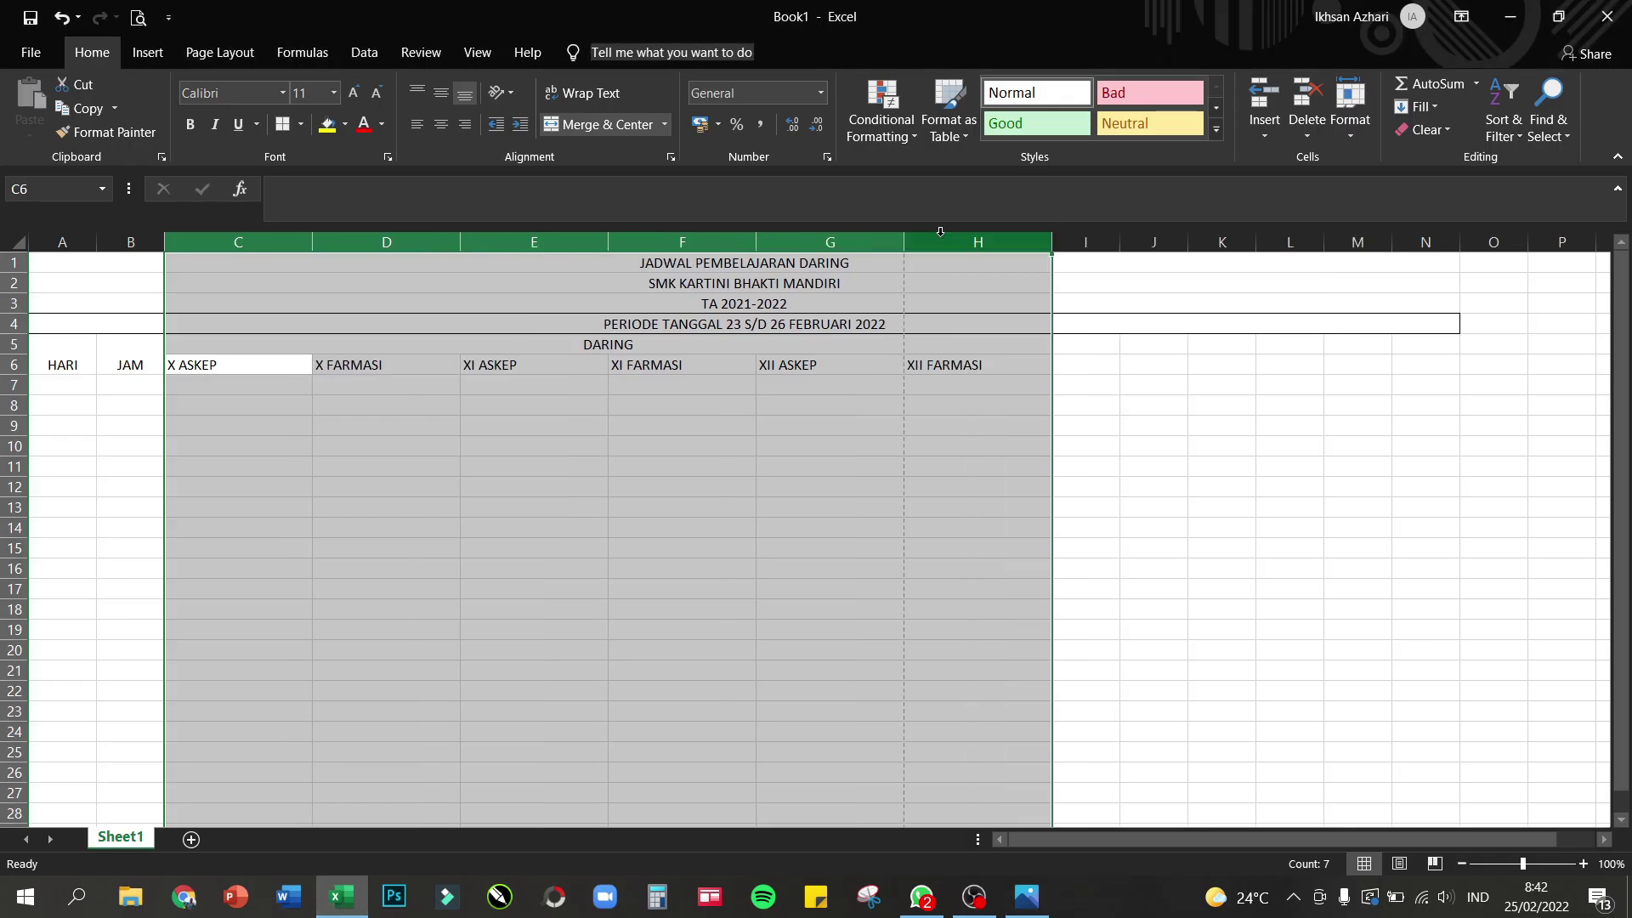
- Narrow columns C through H together to equal widths and compare the layout with the schedule photo
left_click_drag(1050, 232, 978, 242)
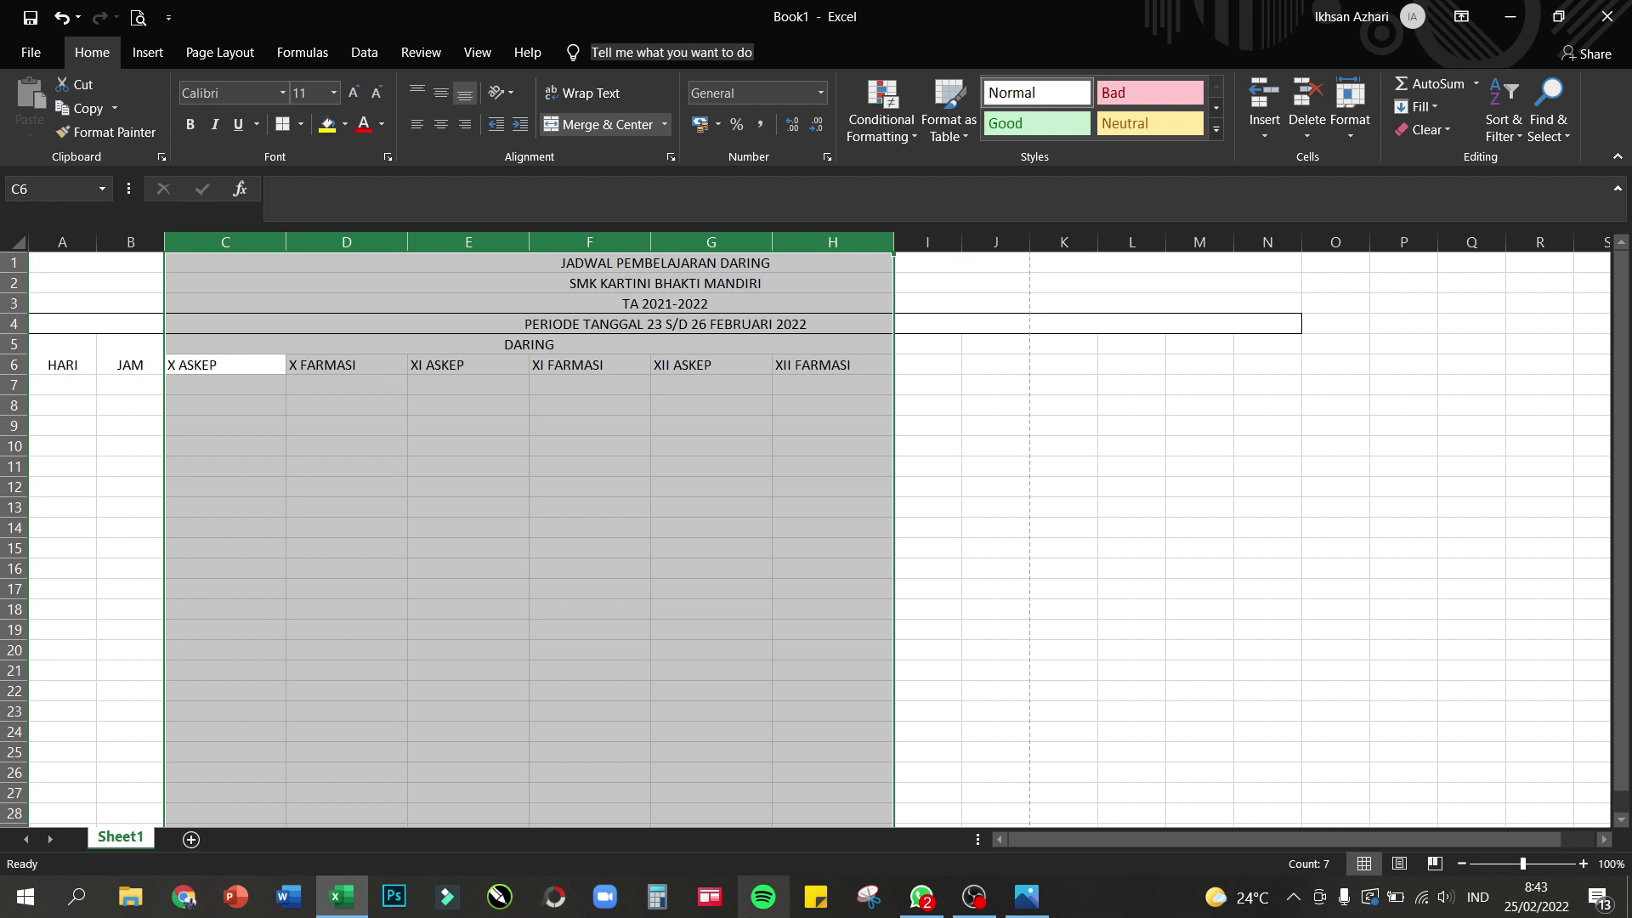
left_click(1029, 908)
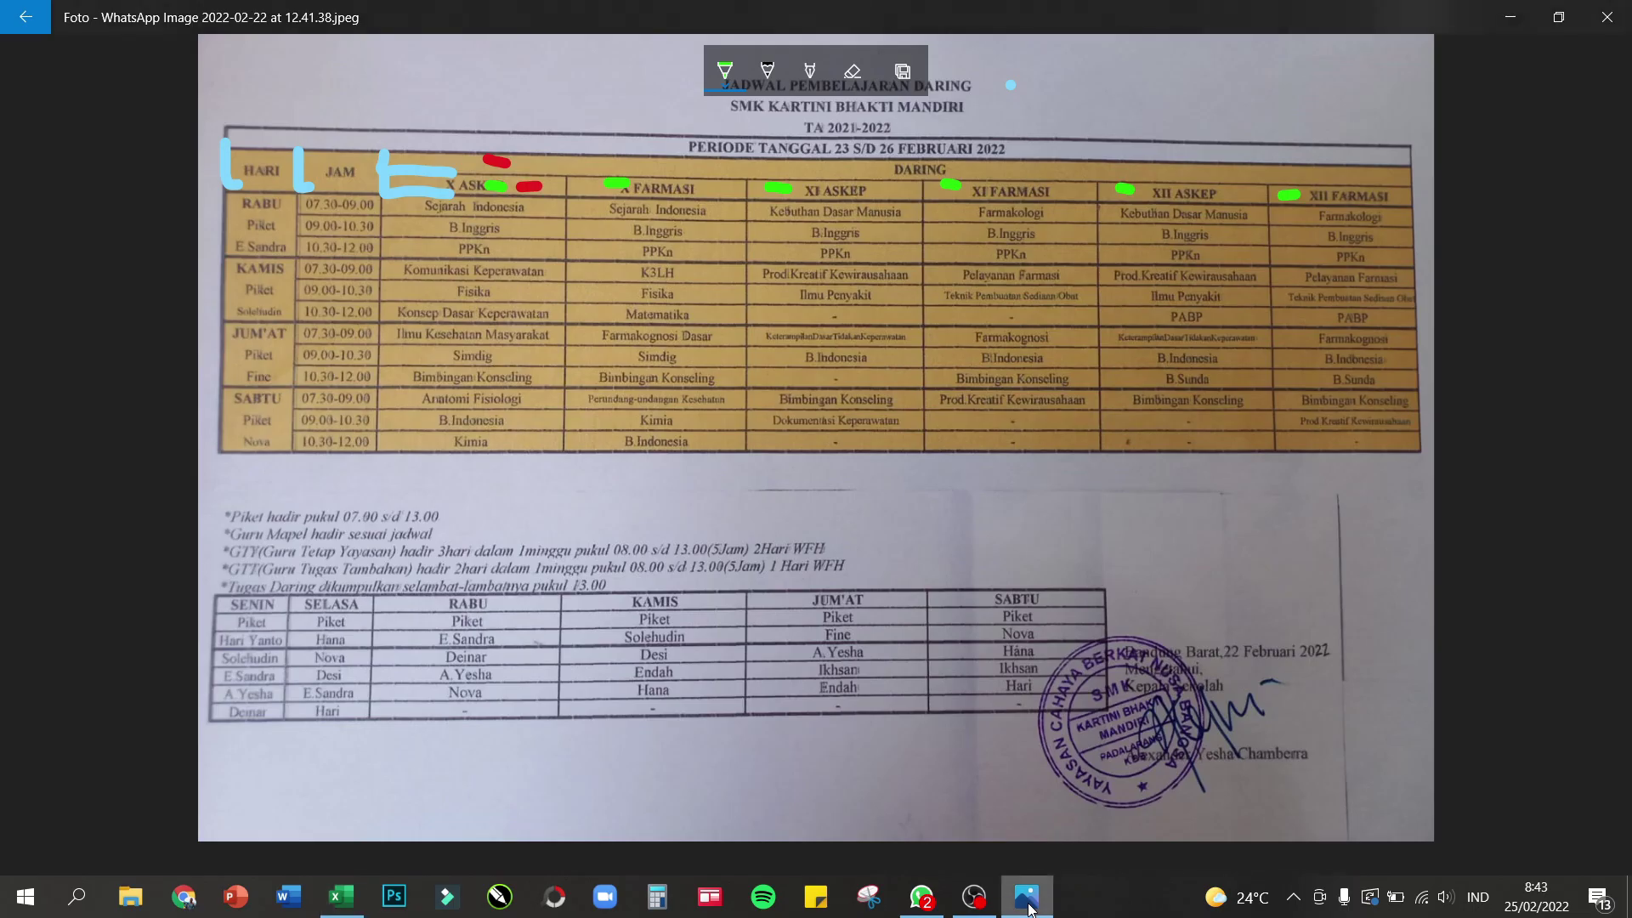
left_click(1028, 908)
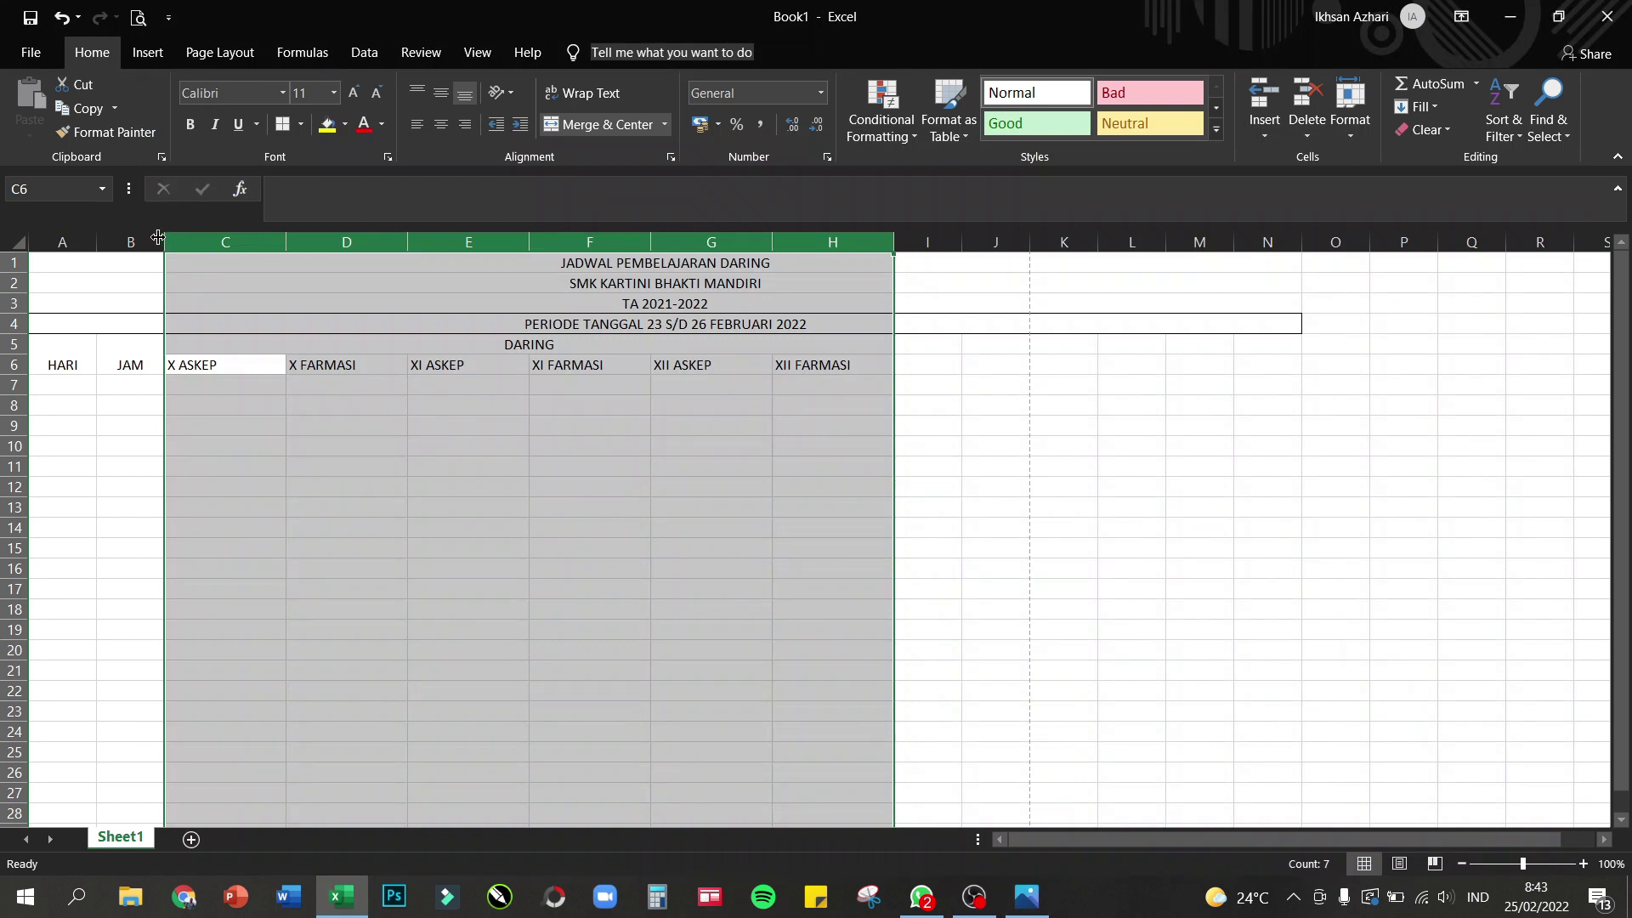
- Widen columns A and B slightly and stretch columns C through H equally up to the page-break line
left_click_drag(96, 243, 206, 243)
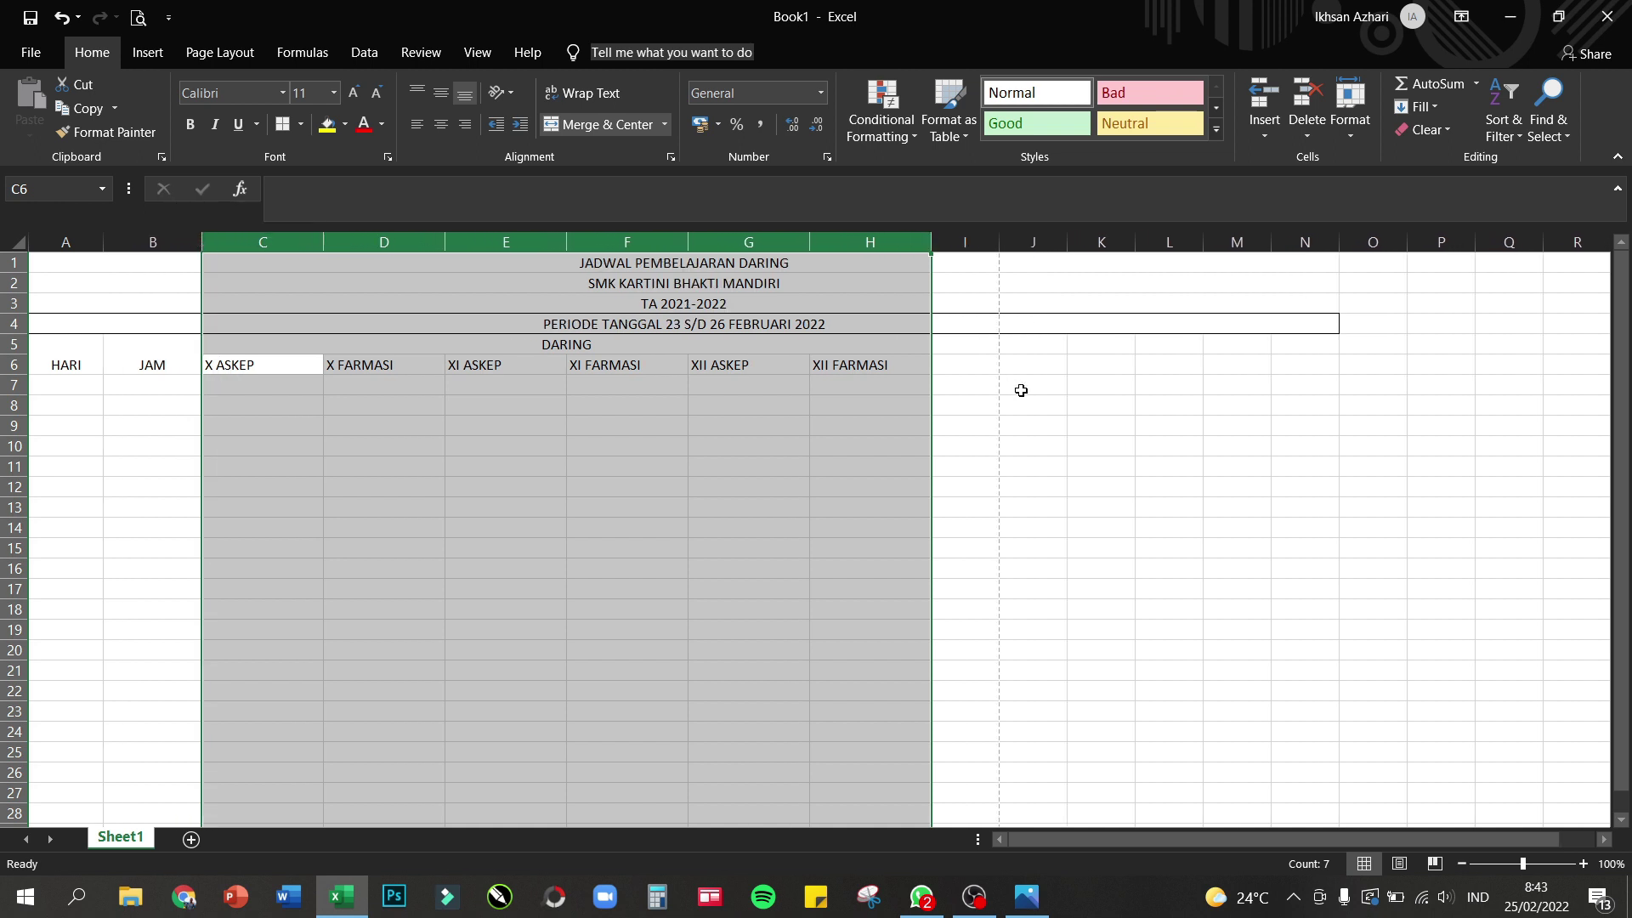
left_click_drag(931, 244, 944, 255)
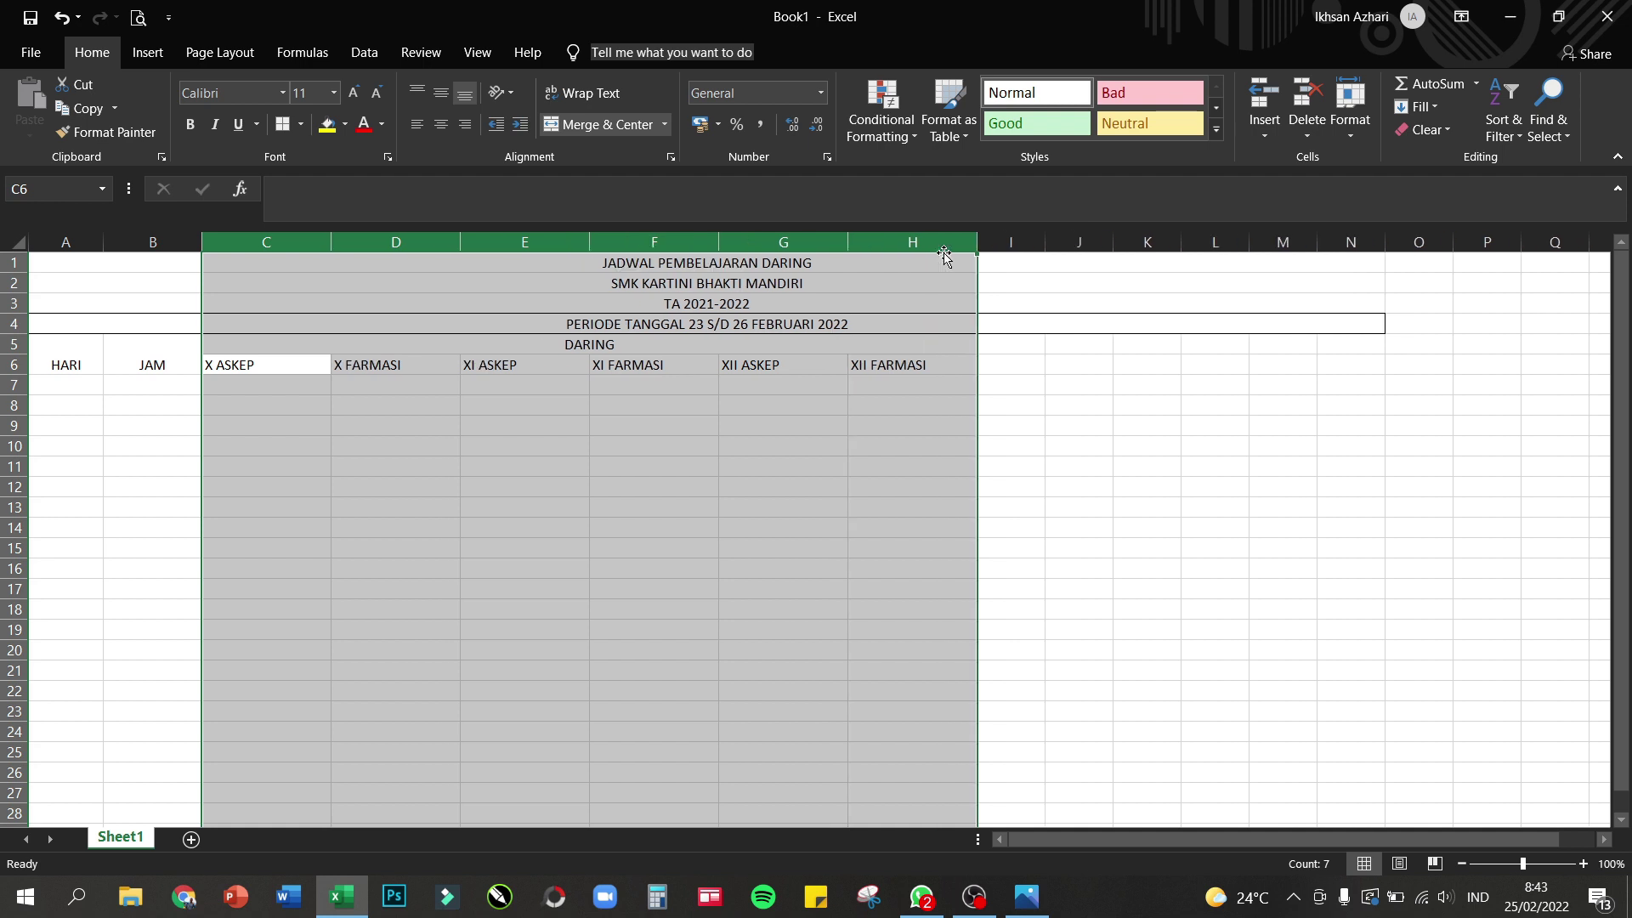
left_click(1059, 387)
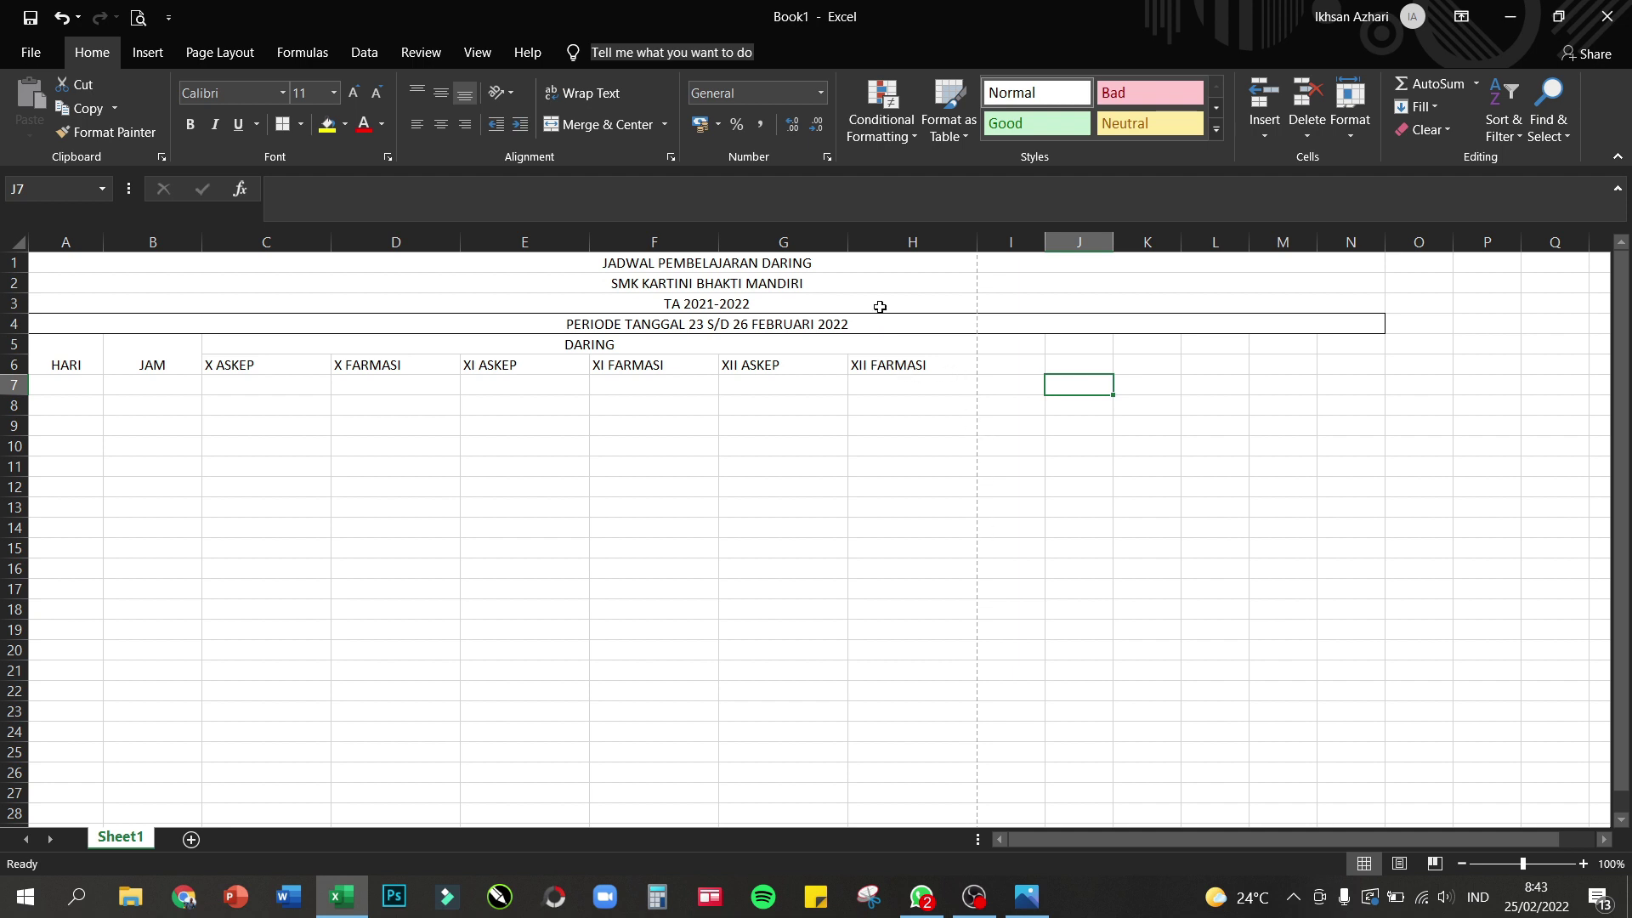
- Unmerge the JADWAL PEMBELAJARAN DARING title in row 1 and merge and center it across A1:H1
left_click(860, 267)
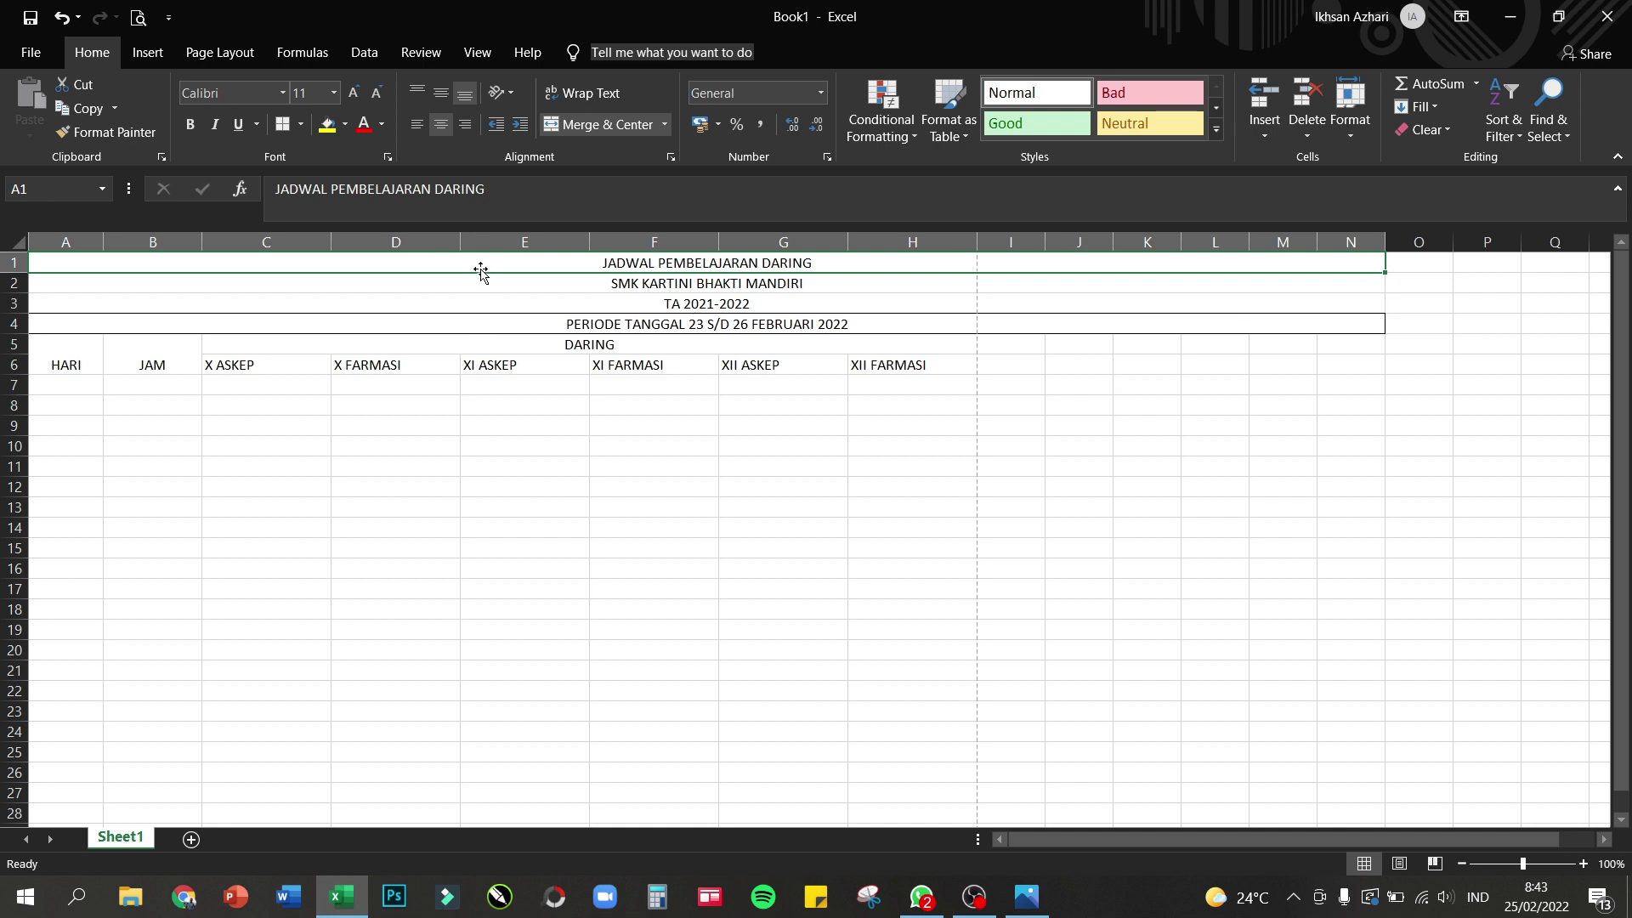
left_click(590, 125)
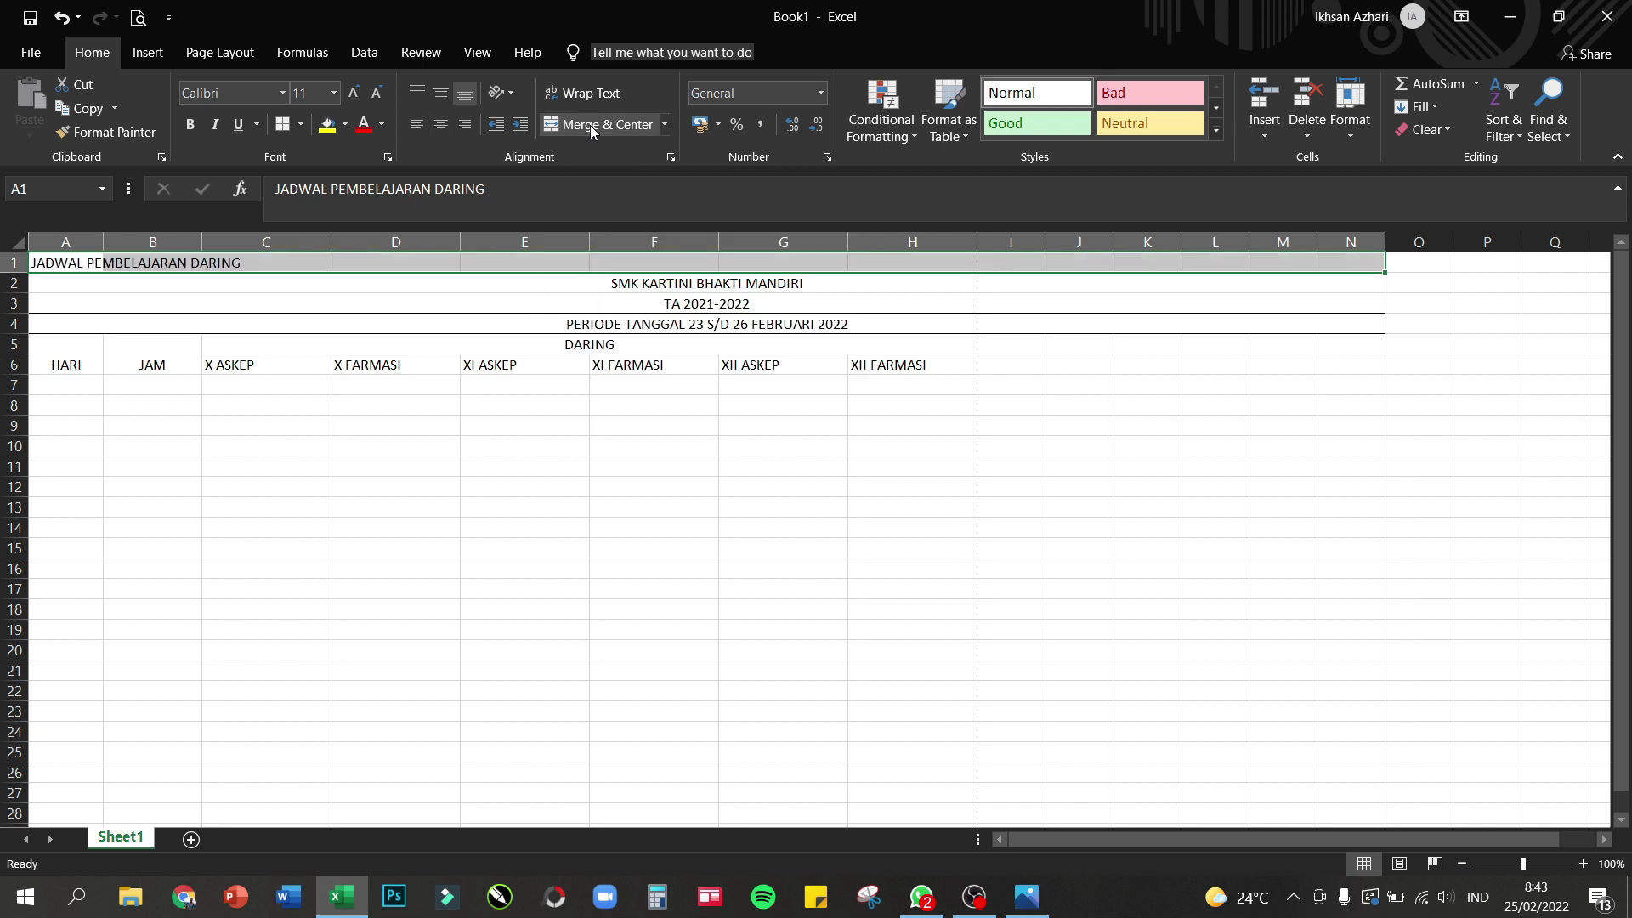
left_click(173, 304)
left_click_drag(68, 265, 863, 266)
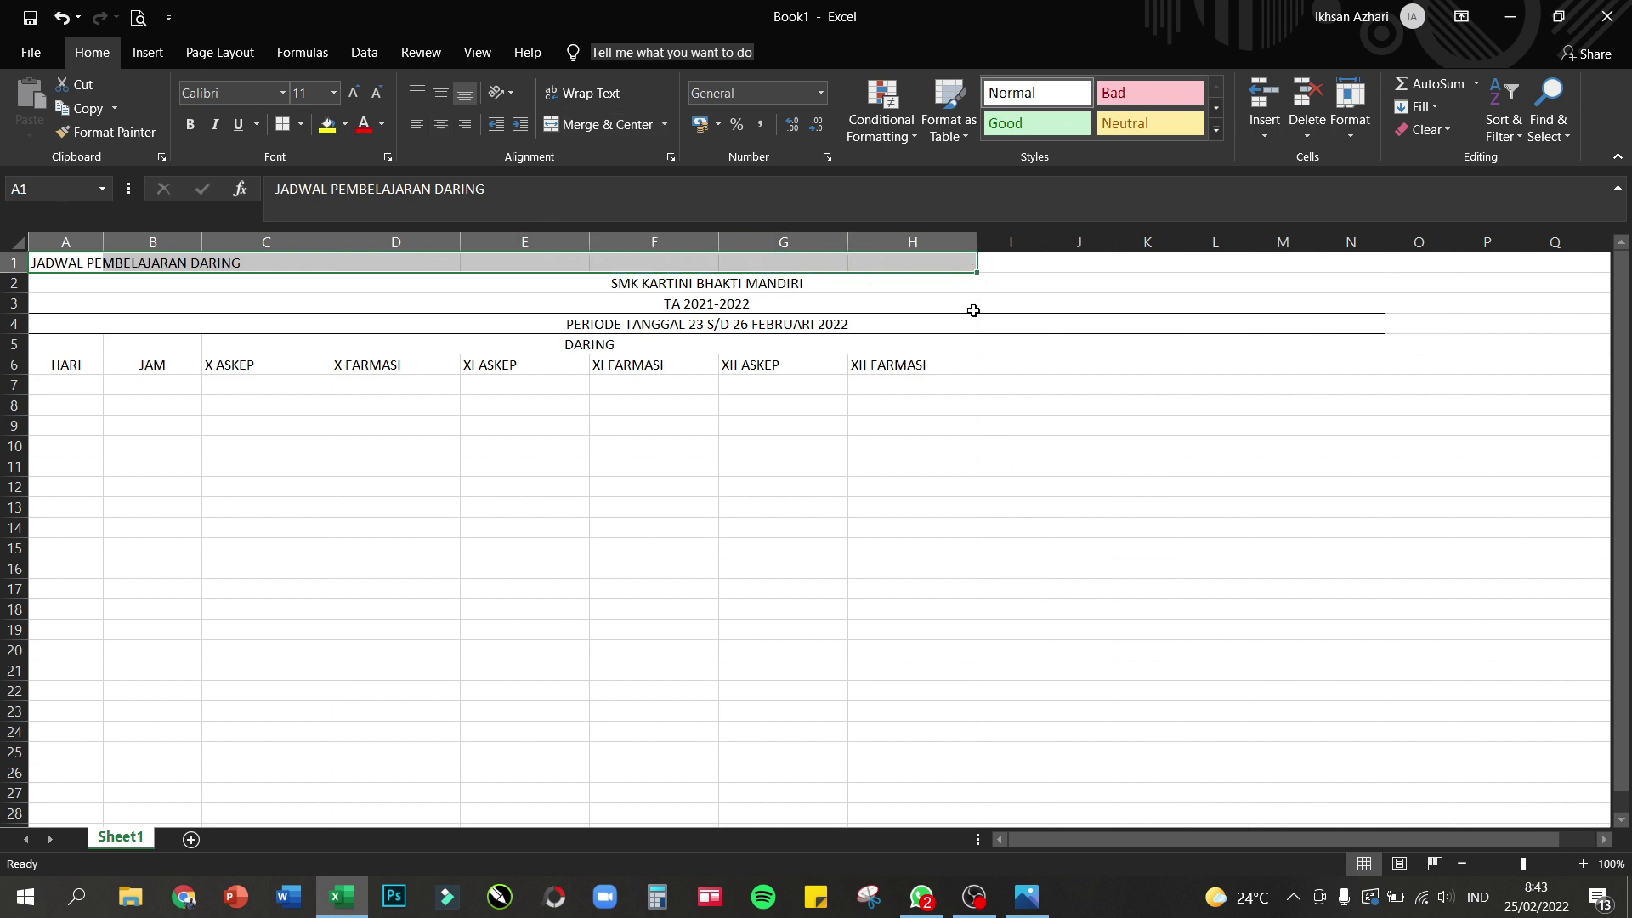
left_click(589, 122)
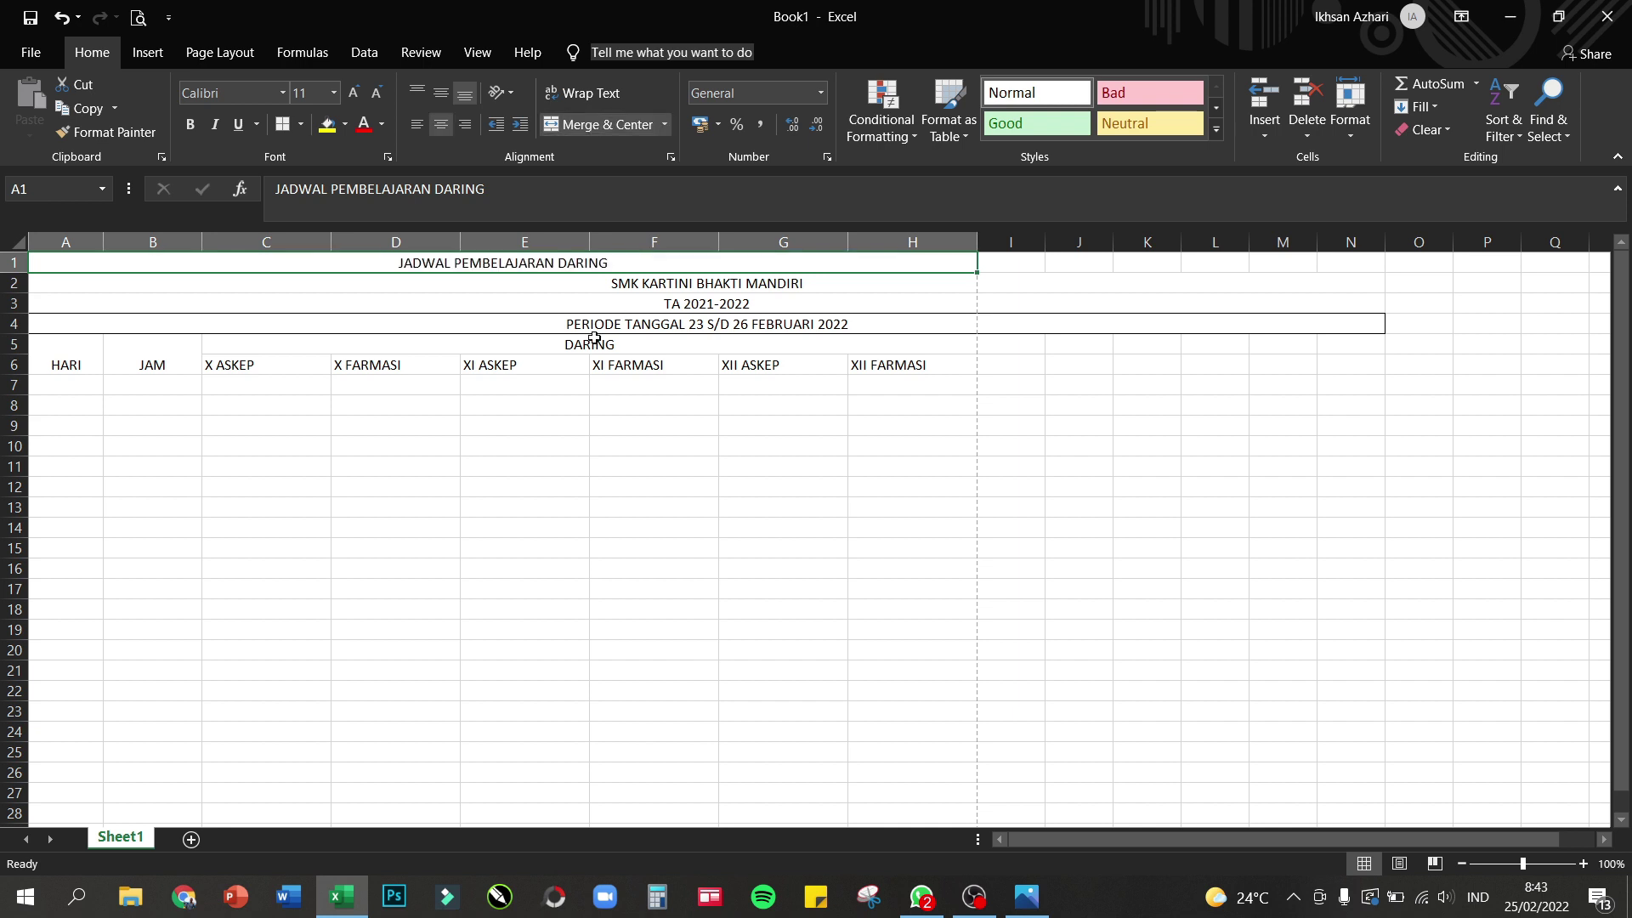
- Unmerge the SMK KARTINI BHAKTI MANDIRI heading in row 2 and merge and center it across A2:H2
left_click(528, 285)
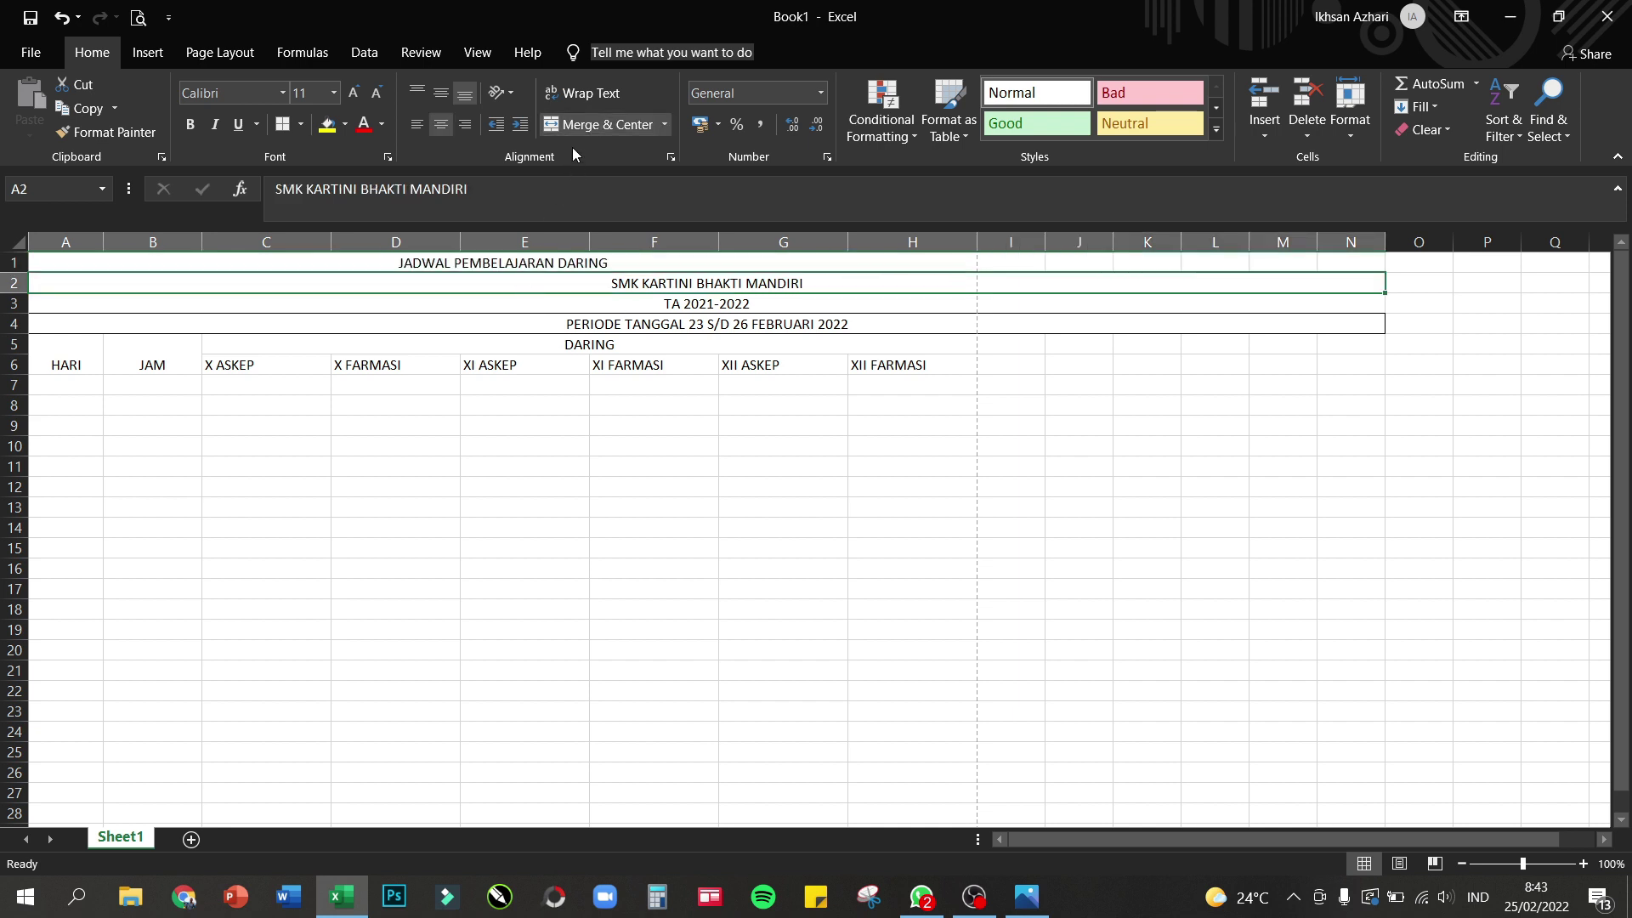
left_click(575, 126)
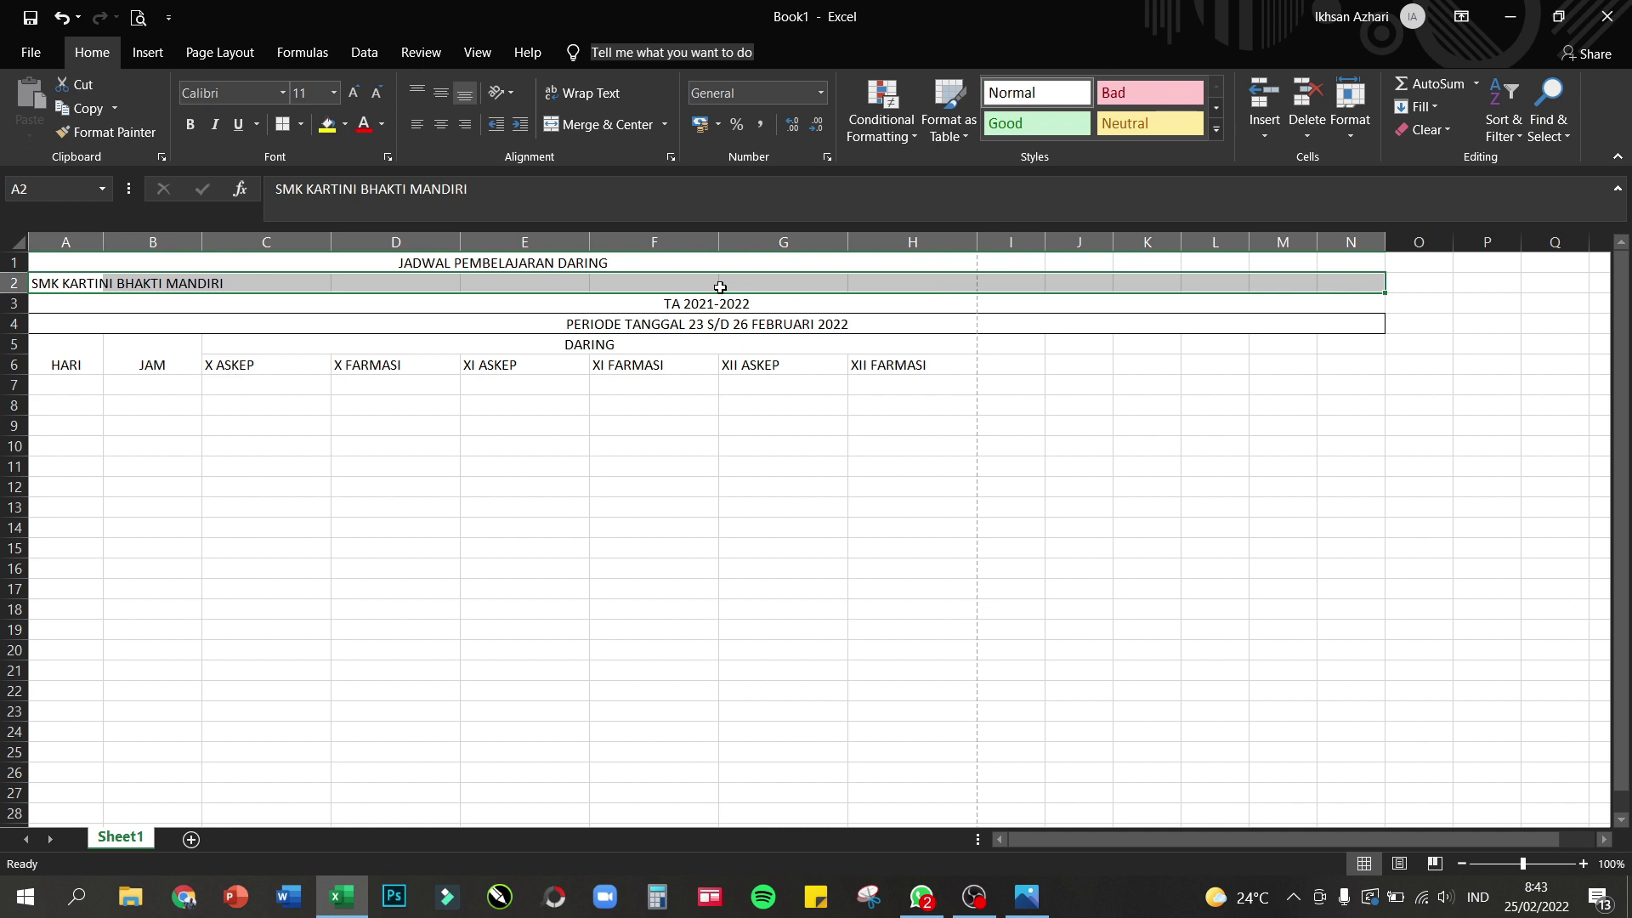
left_click(763, 283)
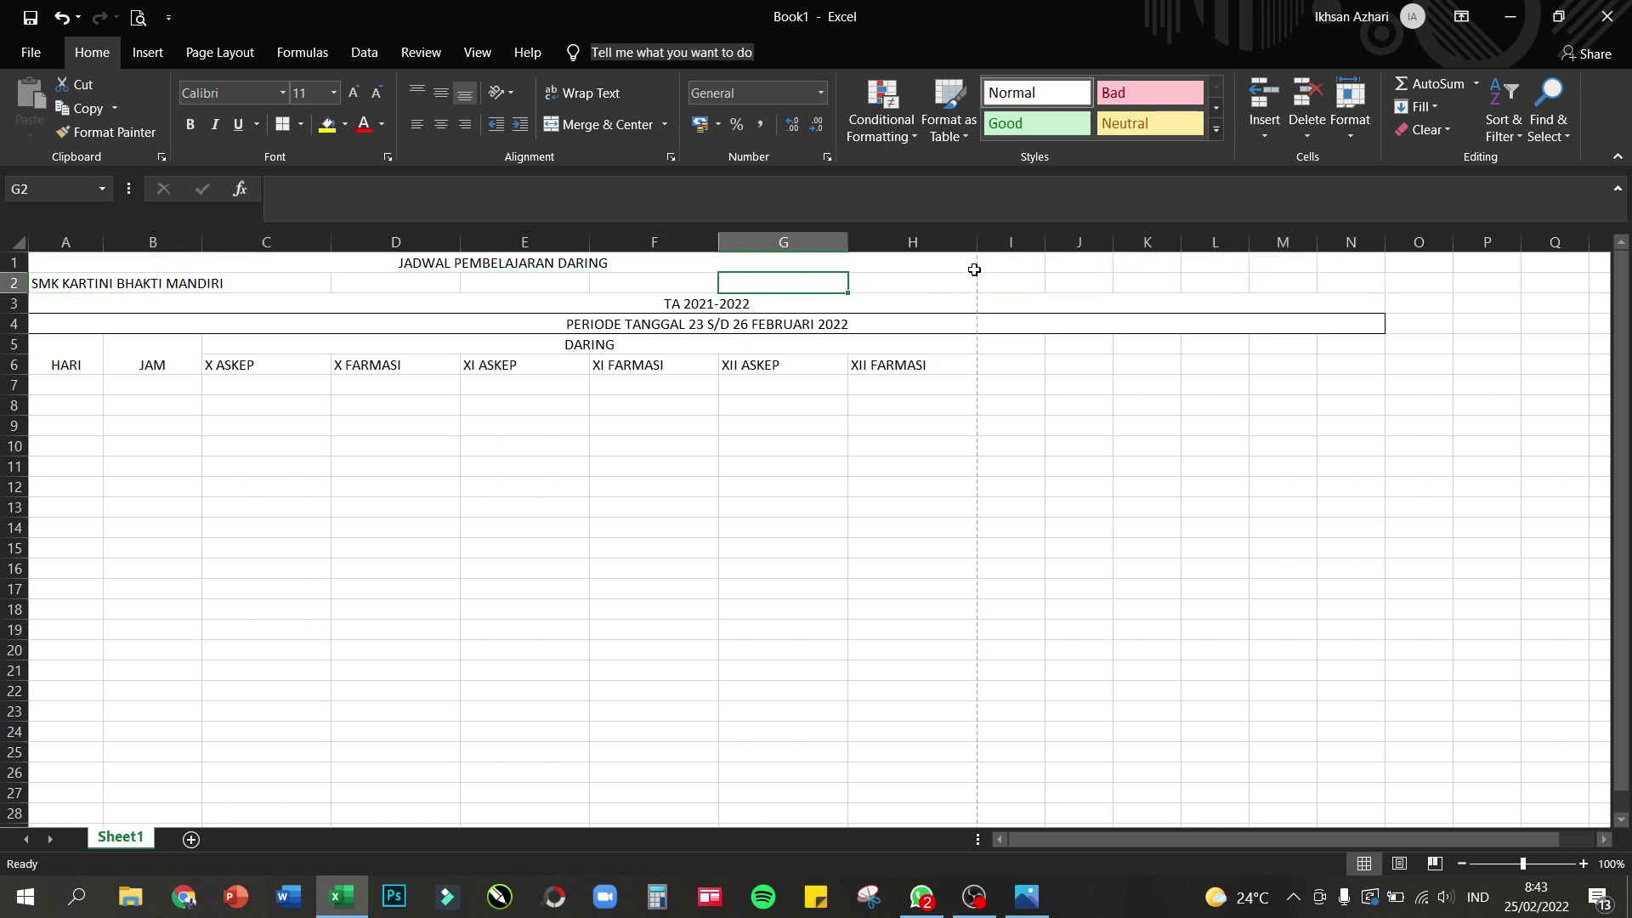
left_click_drag(66, 292, 852, 281)
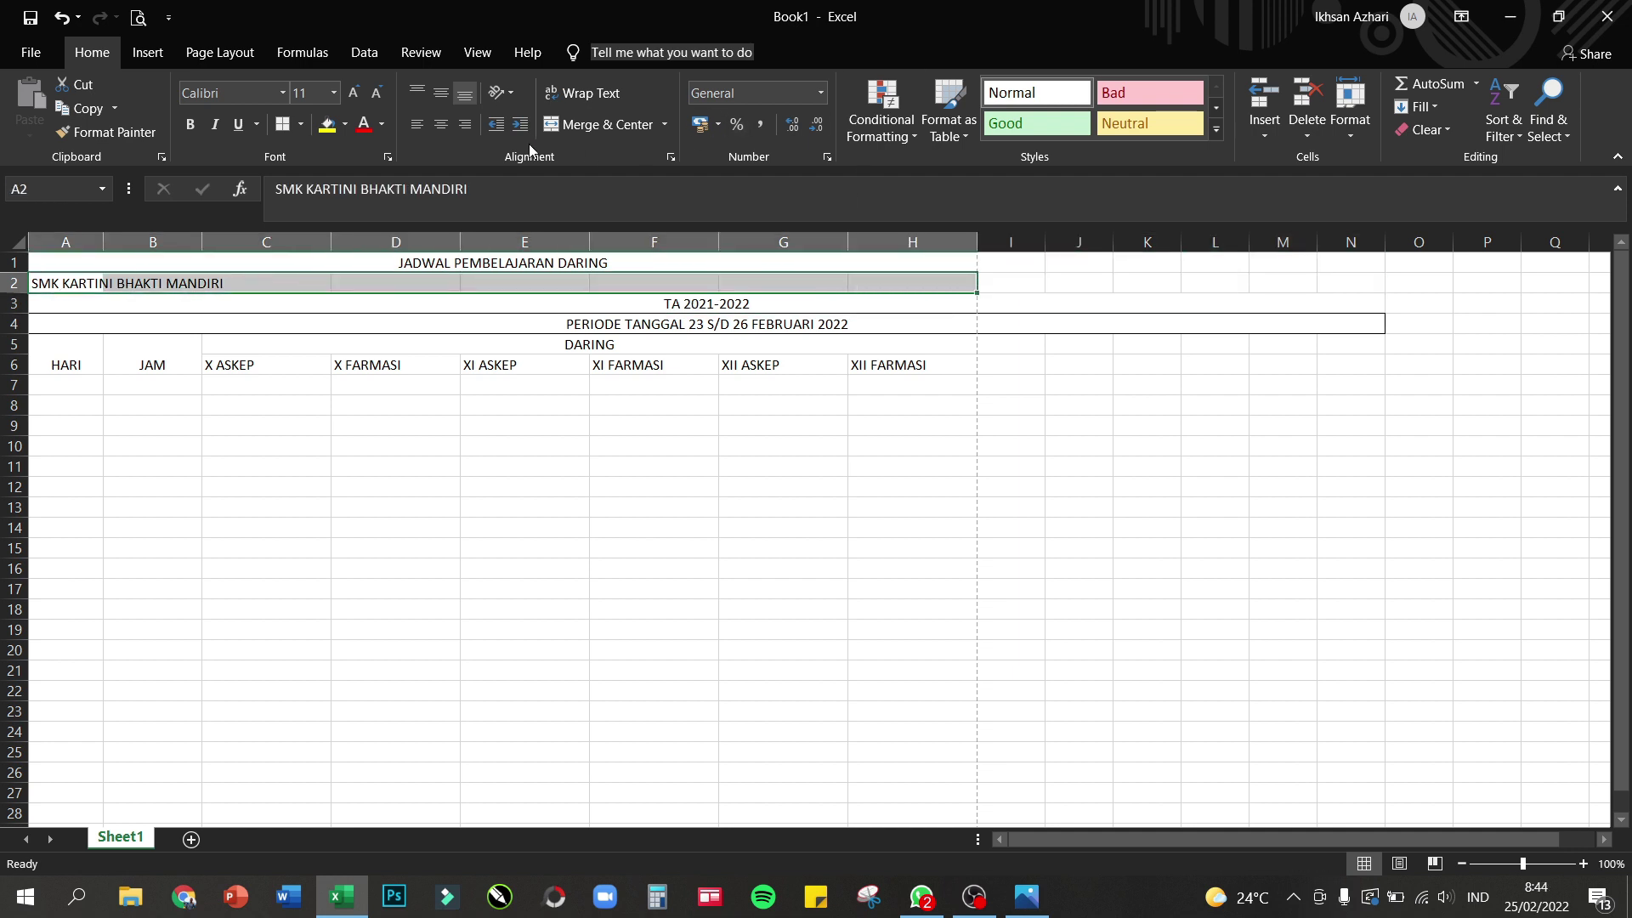
left_click(586, 125)
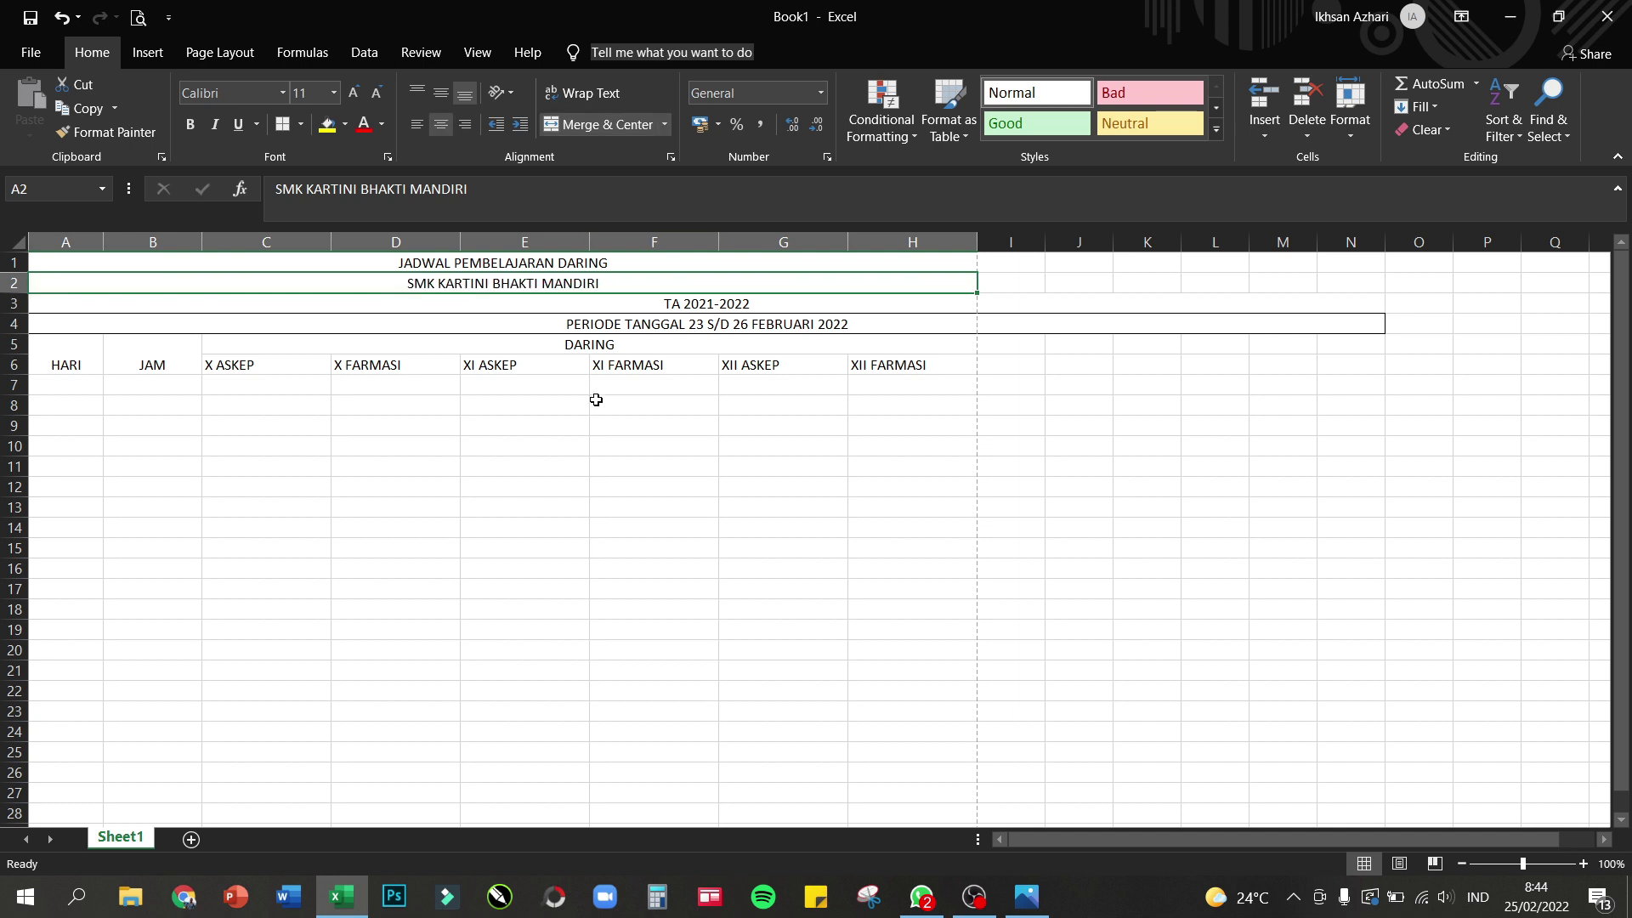
- Unmerge the TA 2021-2022 heading in row 3 and merge and center it across A3:H3
left_click(636, 300)
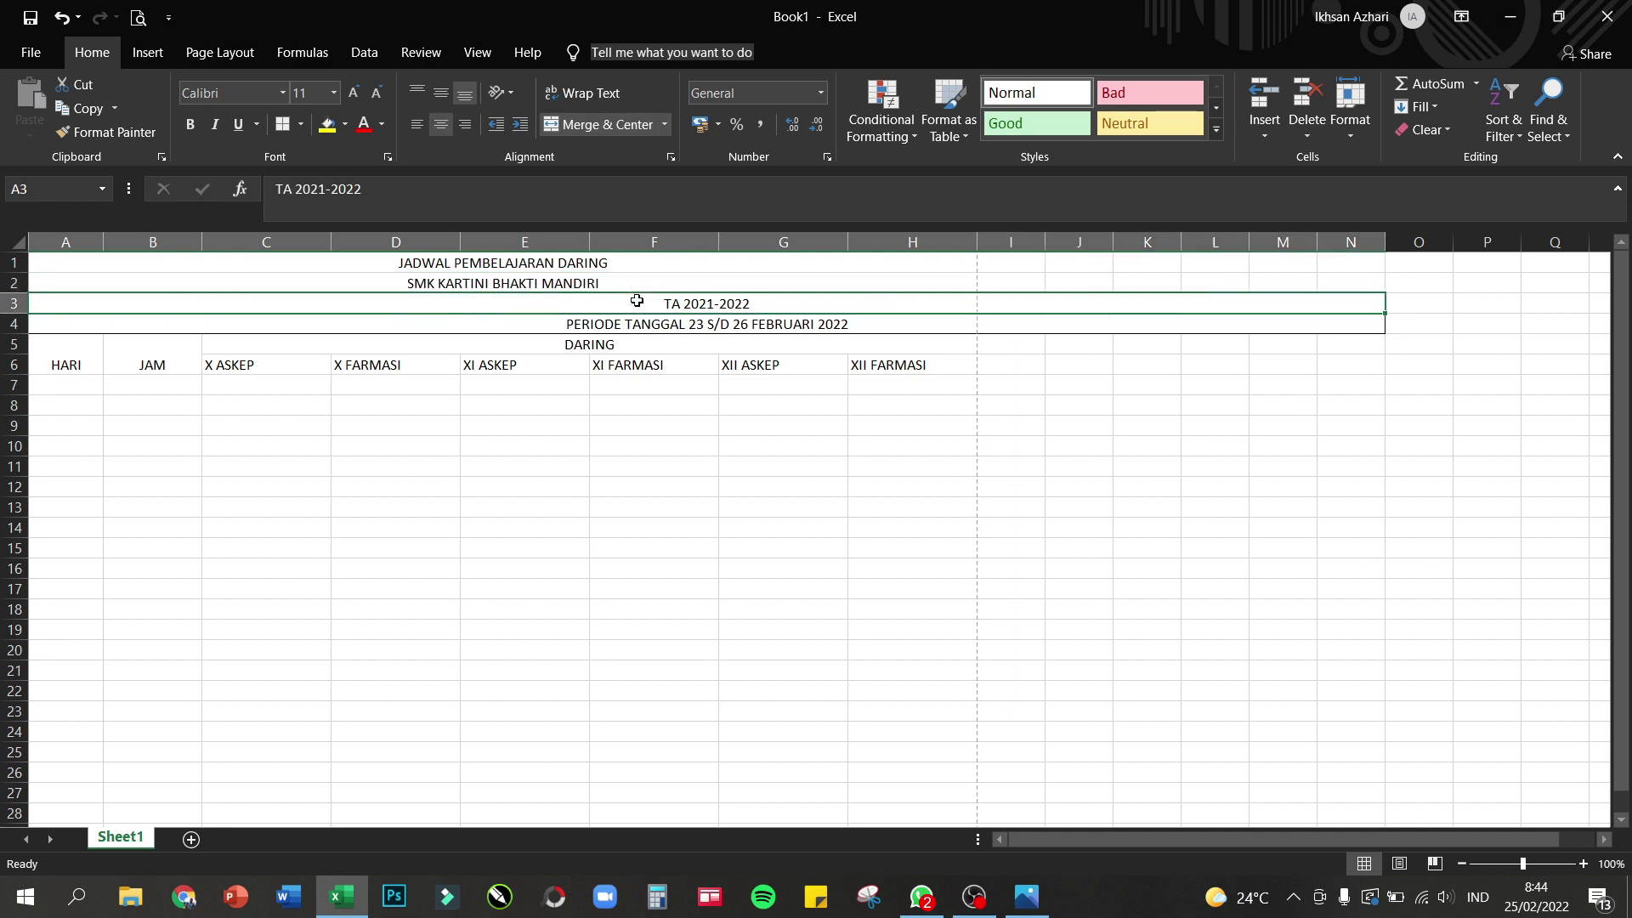
left_click(576, 127)
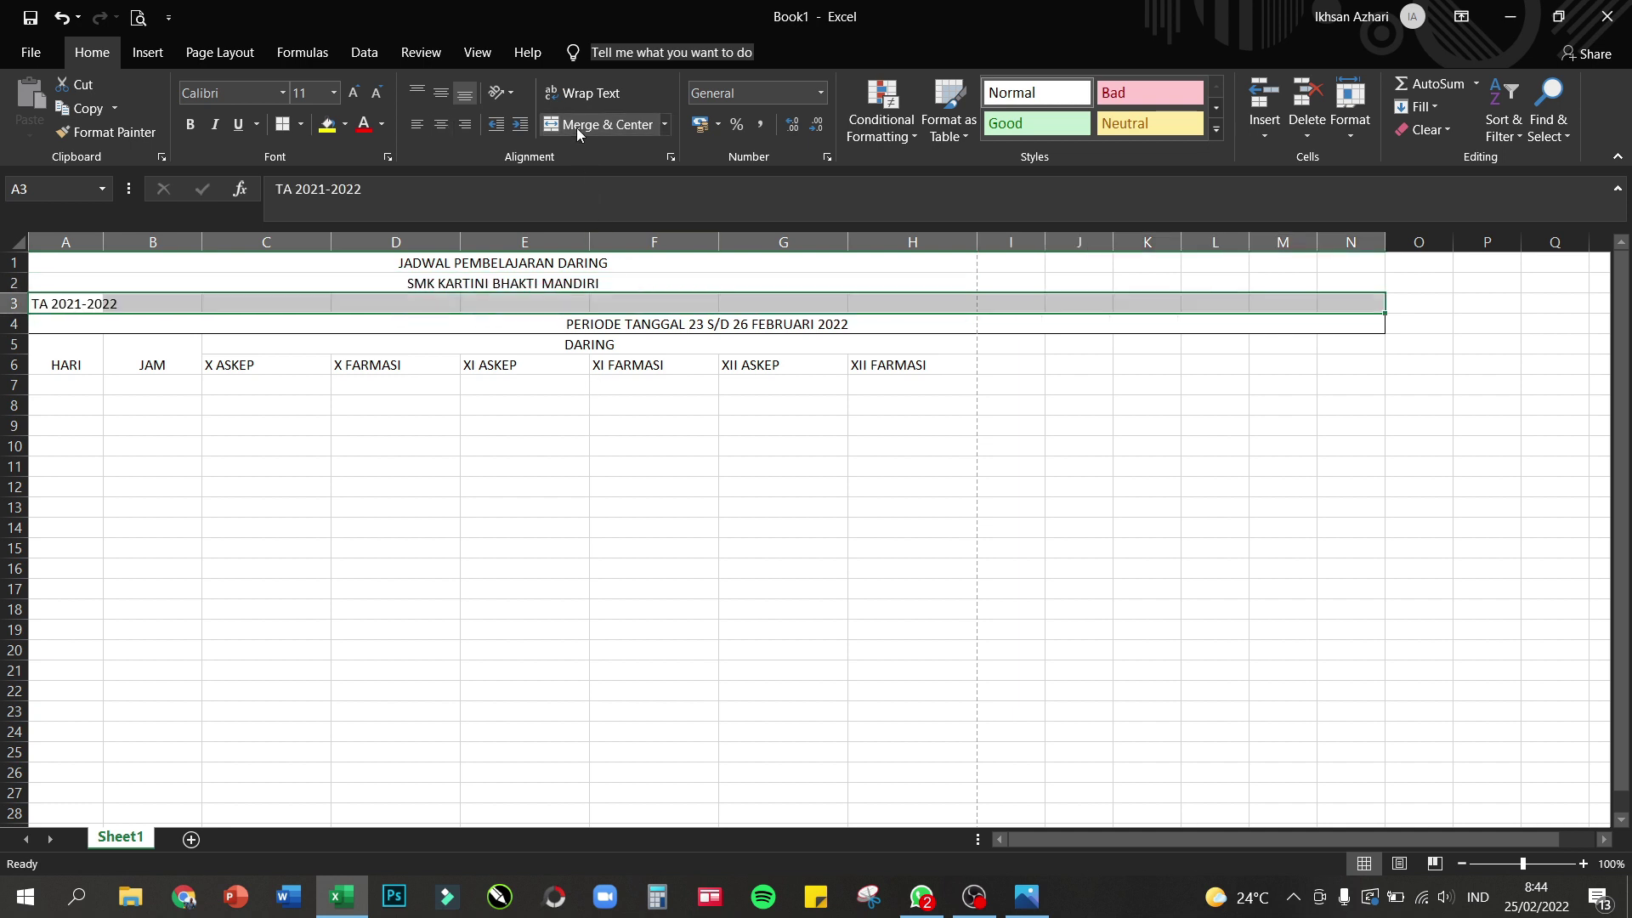
left_click(48, 301)
left_click_drag(48, 304, 859, 299)
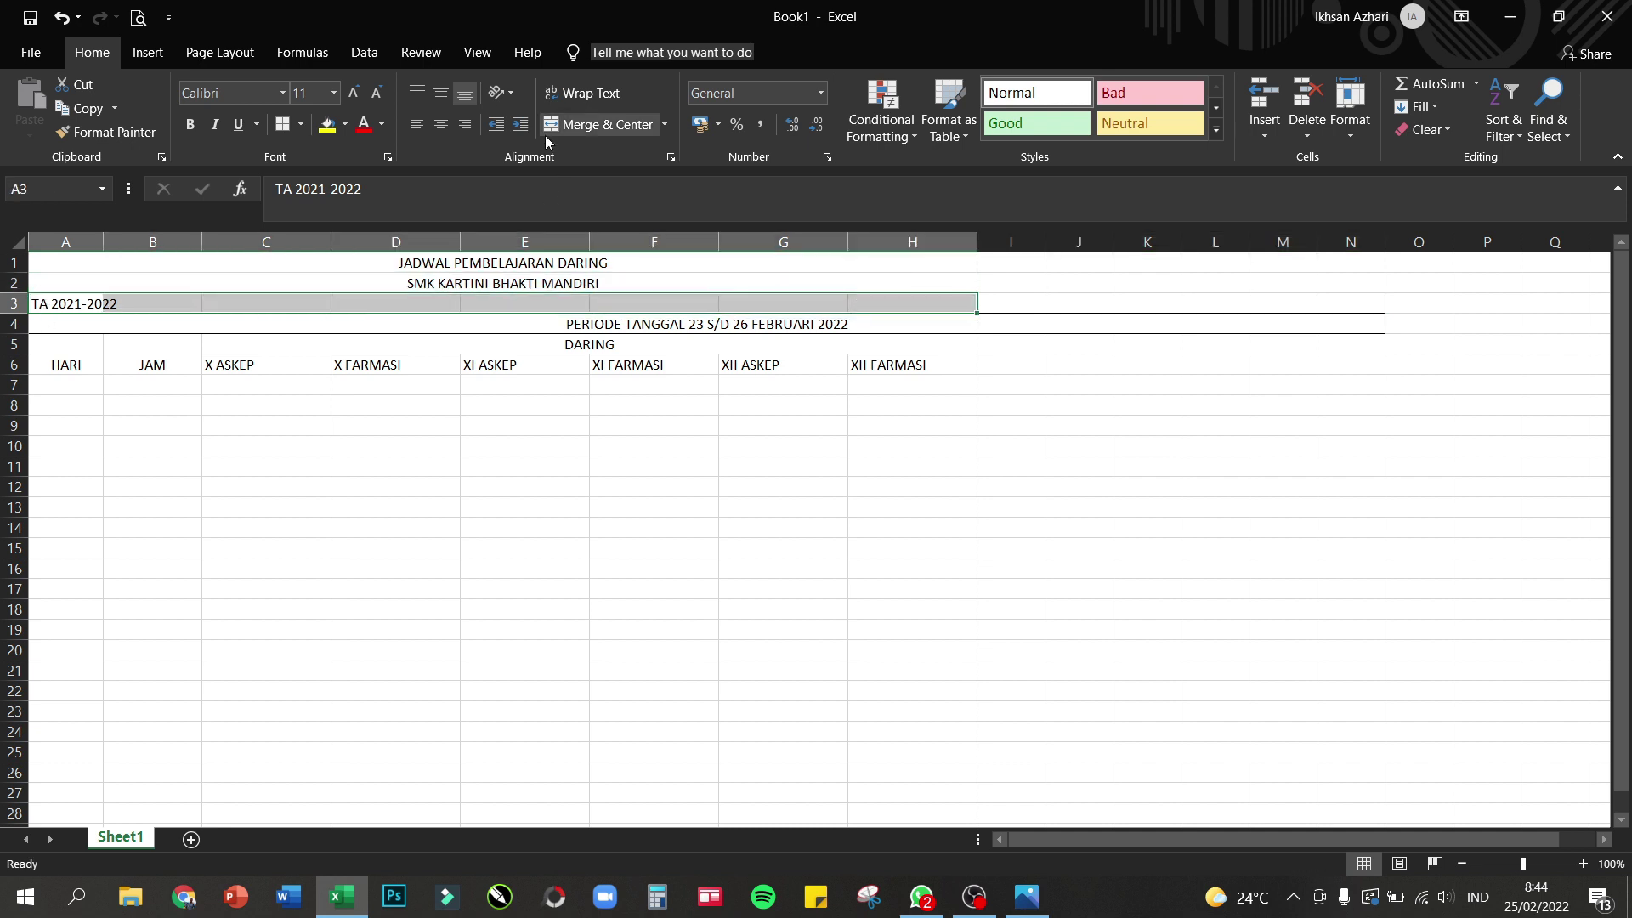
left_click(569, 127)
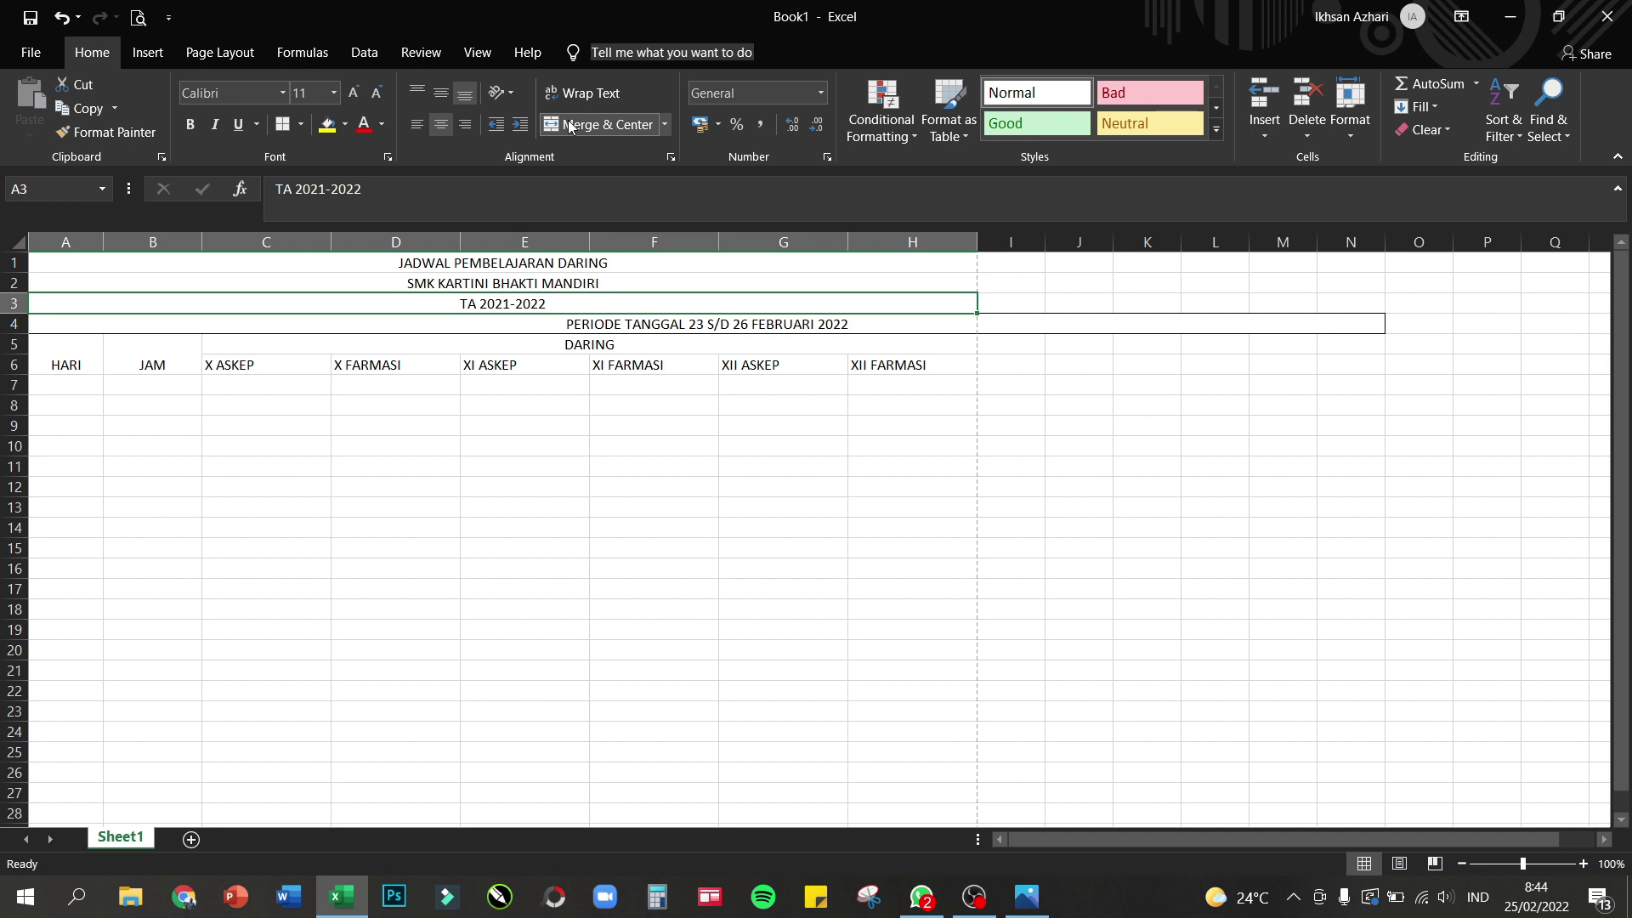
- Review both pages of the print preview to check how the bordered period row fits the page, and return to the sheet
left_click(634, 326)
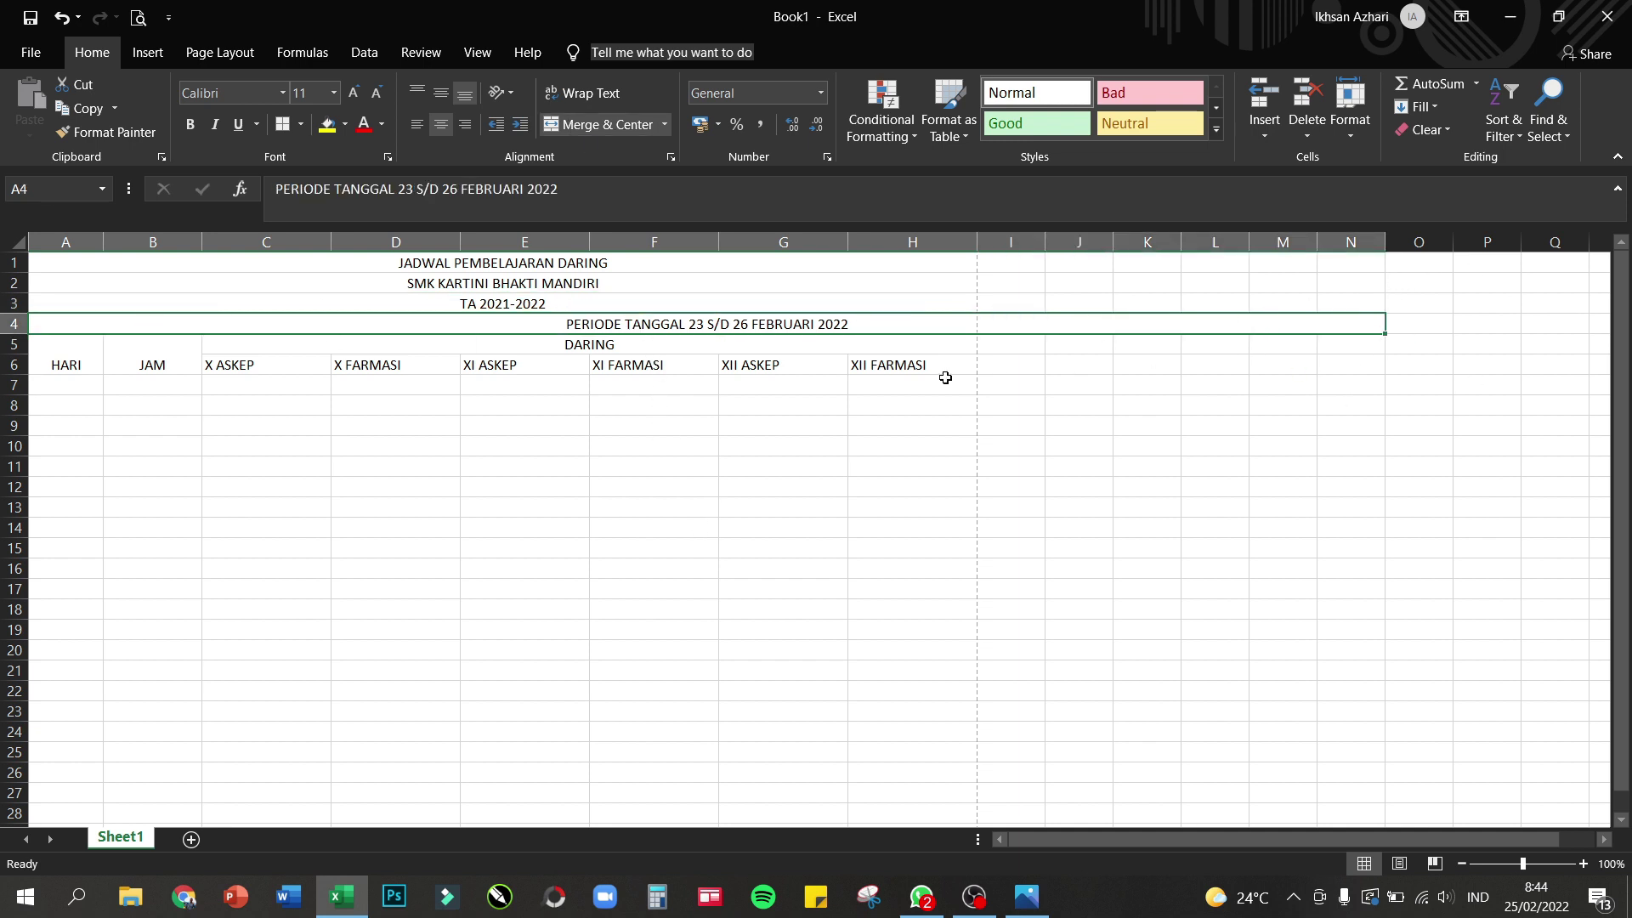
left_click(795, 463)
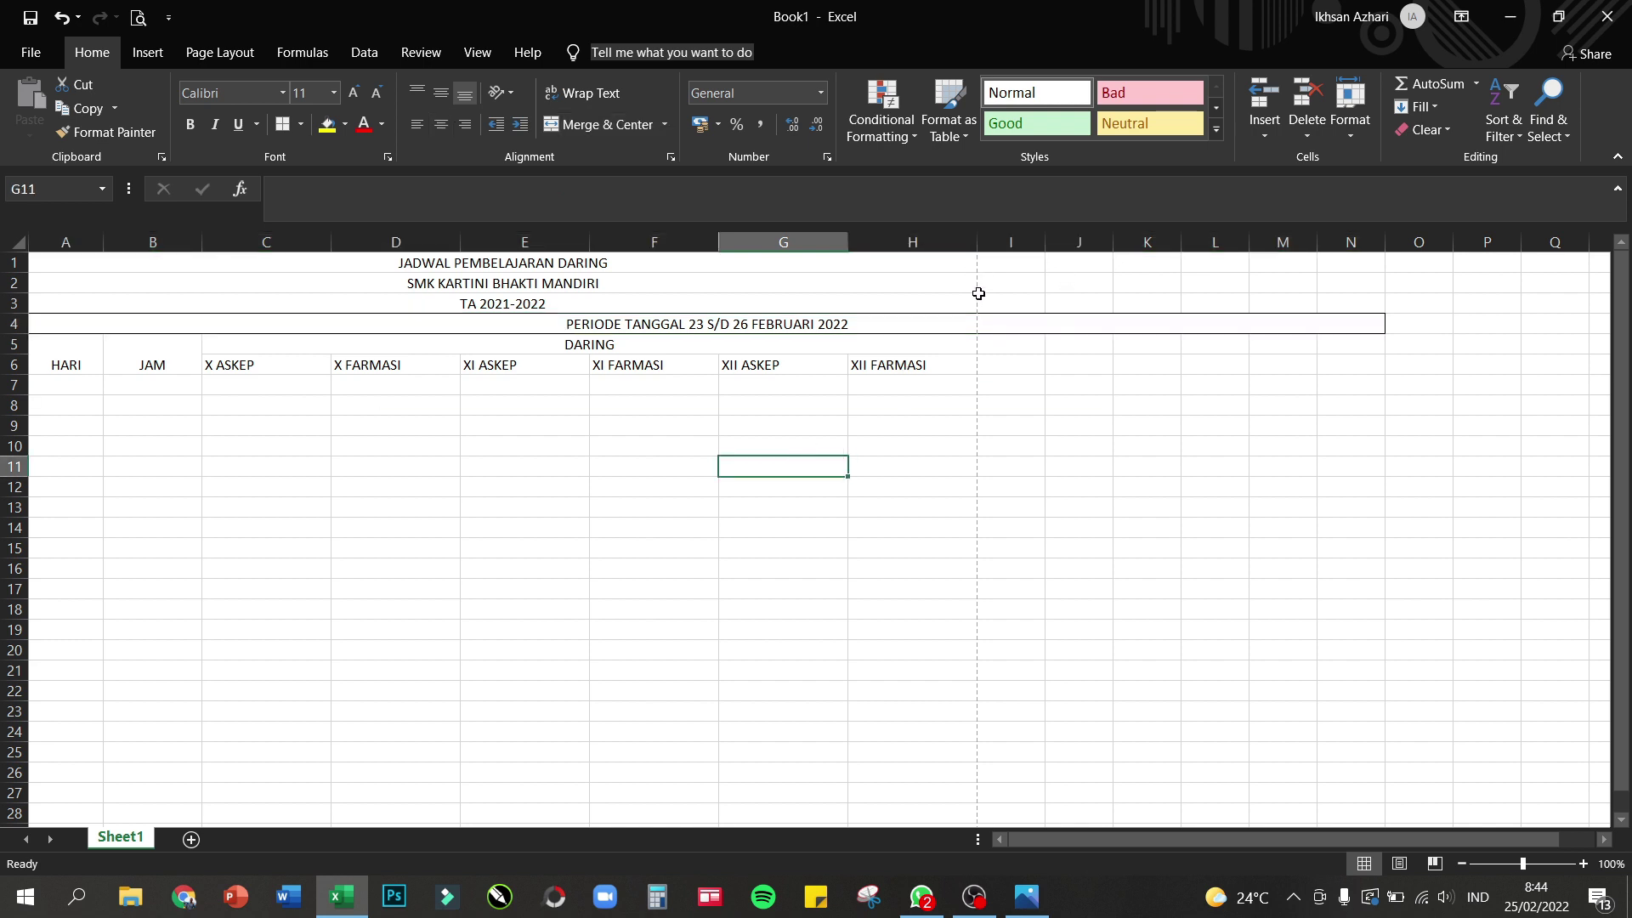
left_click(762, 325)
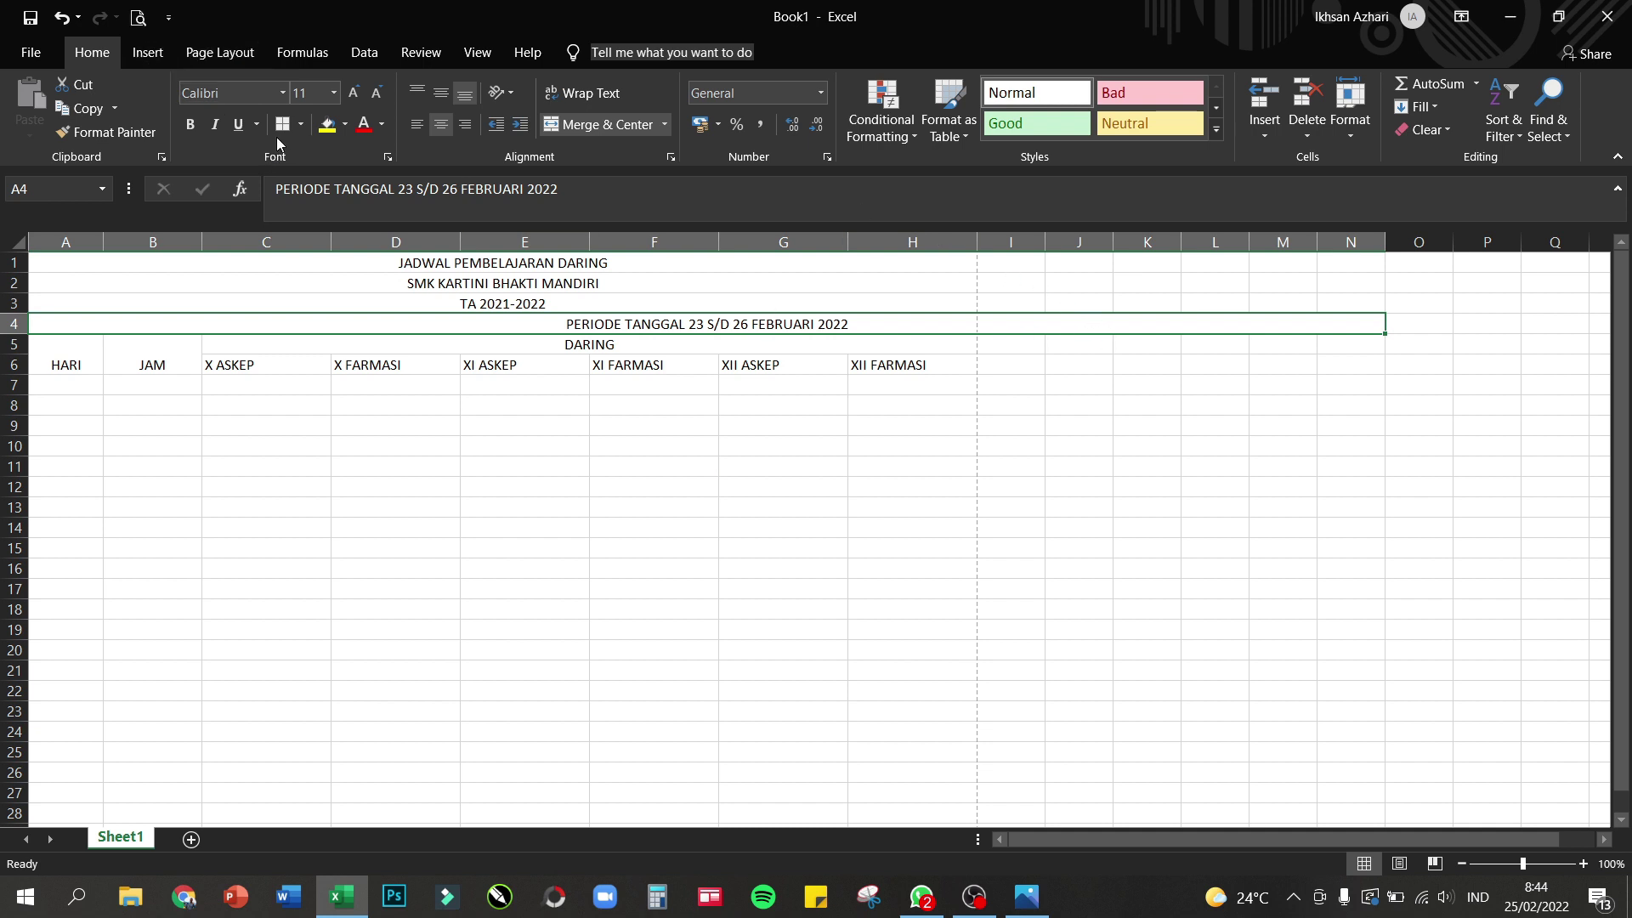
left_click(138, 18)
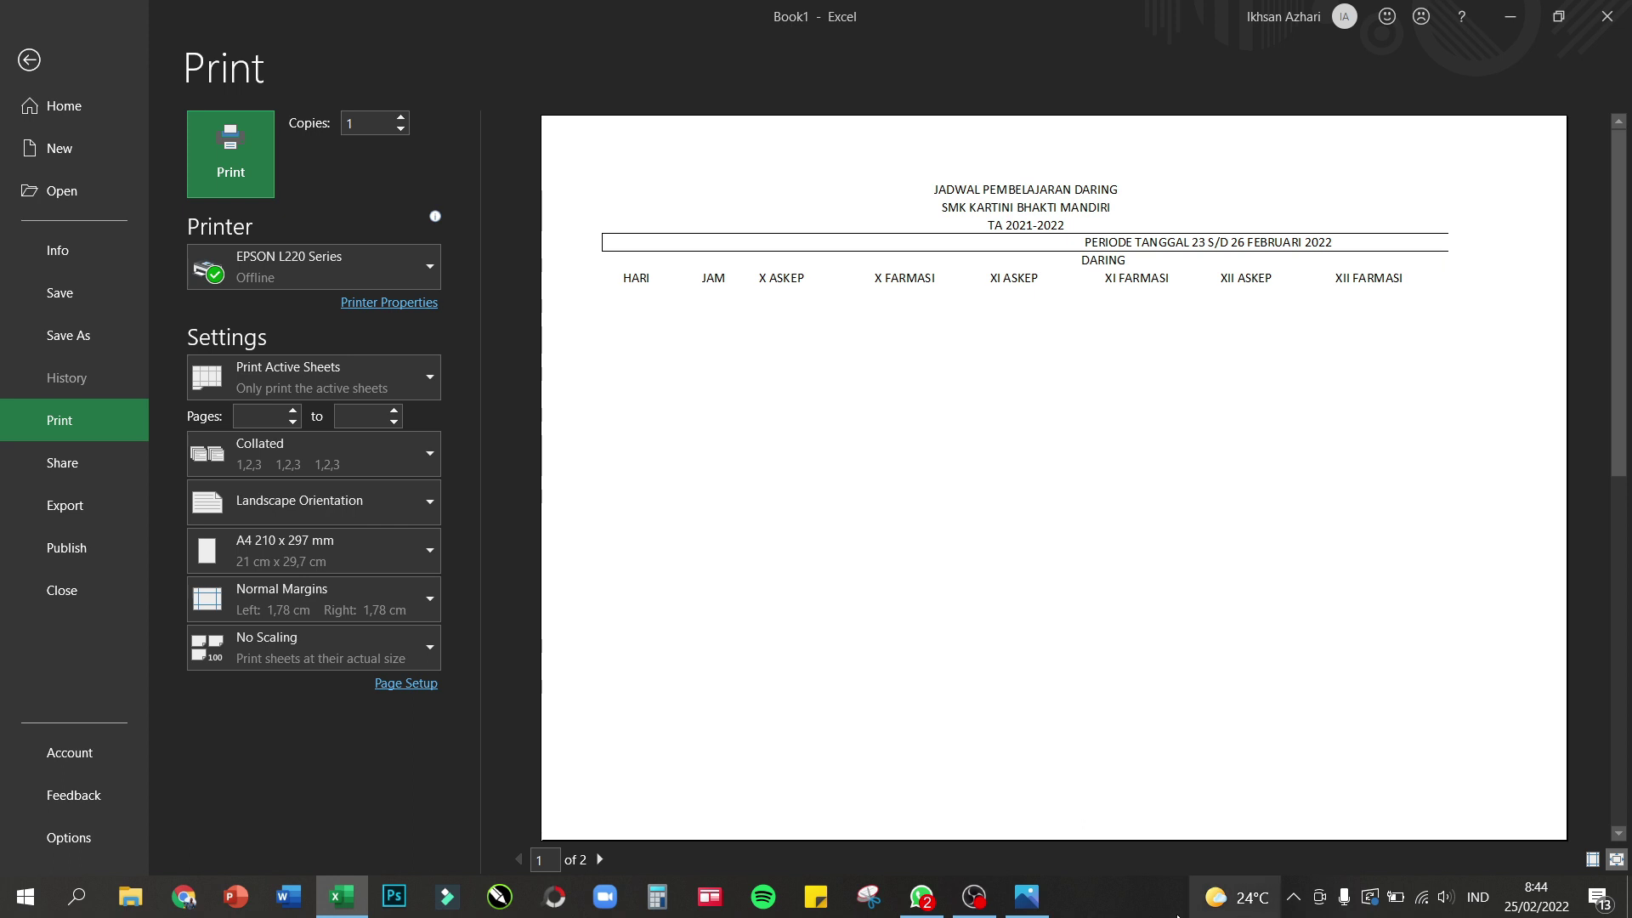
left_click(600, 861)
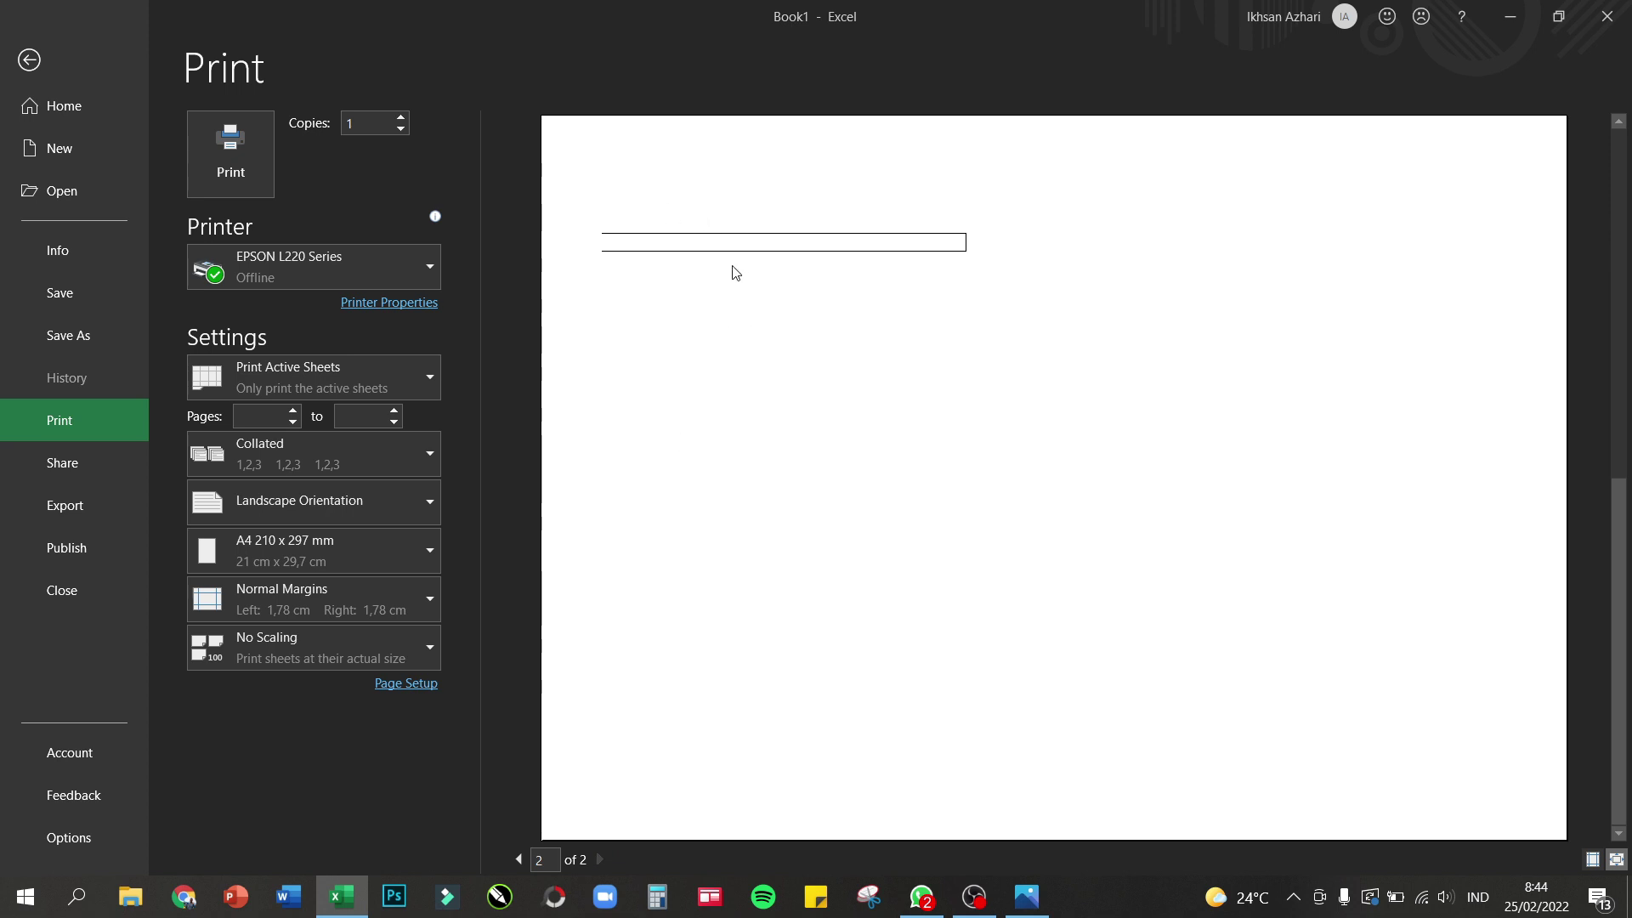
left_click(29, 65)
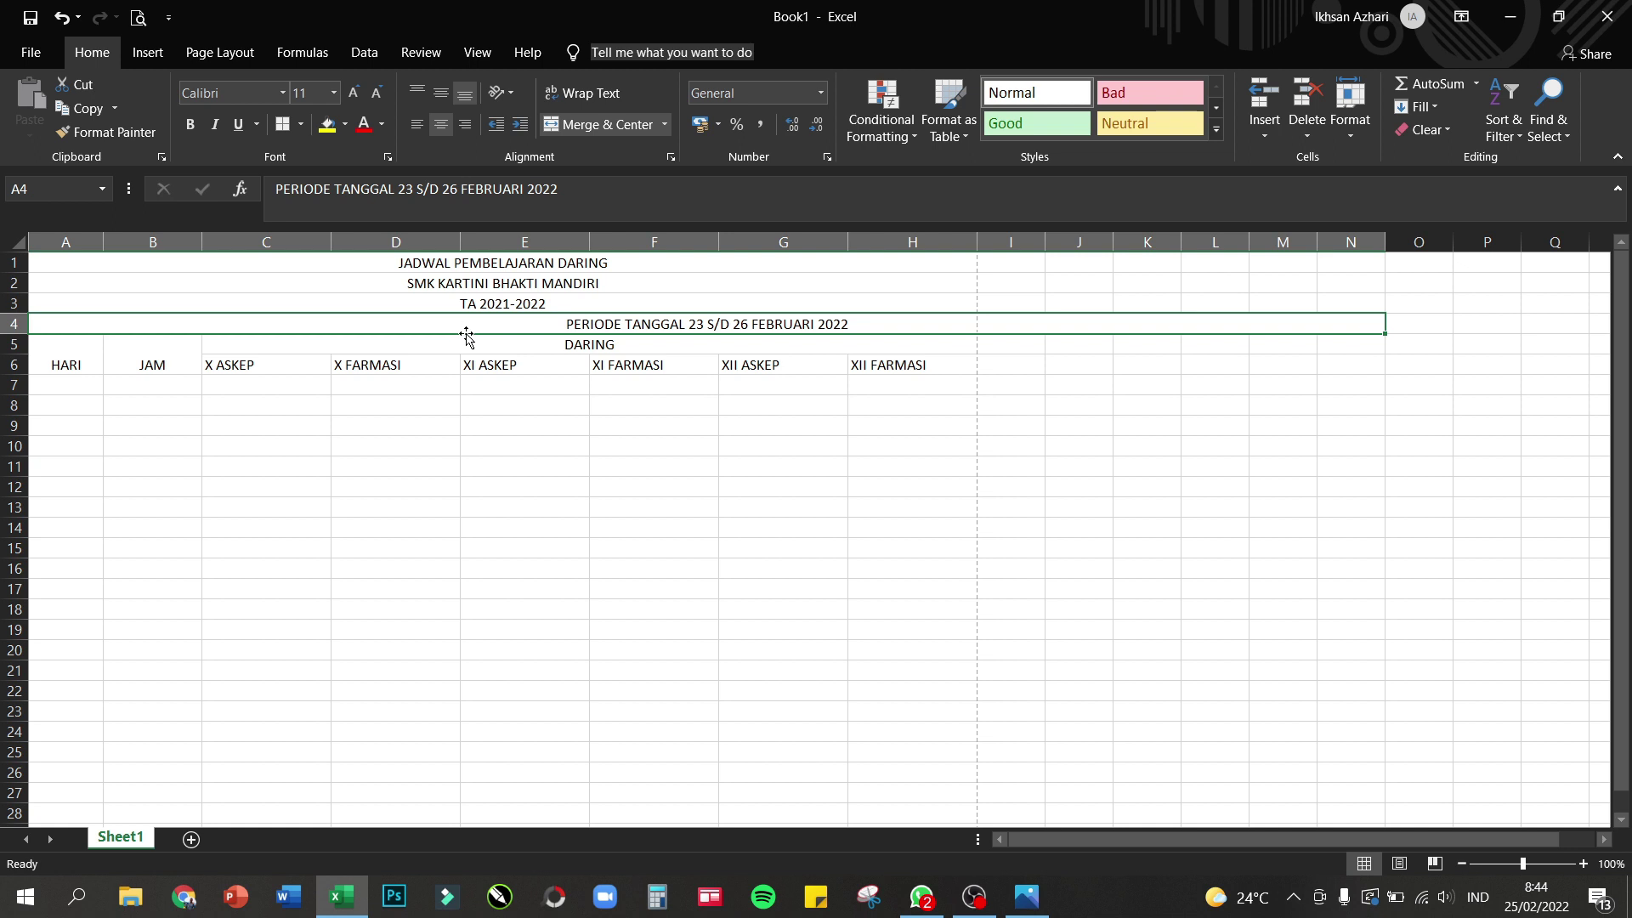
- Unmerge the PERIODE TANGGAL 23 S/D 26 FEBRUARI 2022 row and merge and center it across A4:H4
left_click(584, 128)
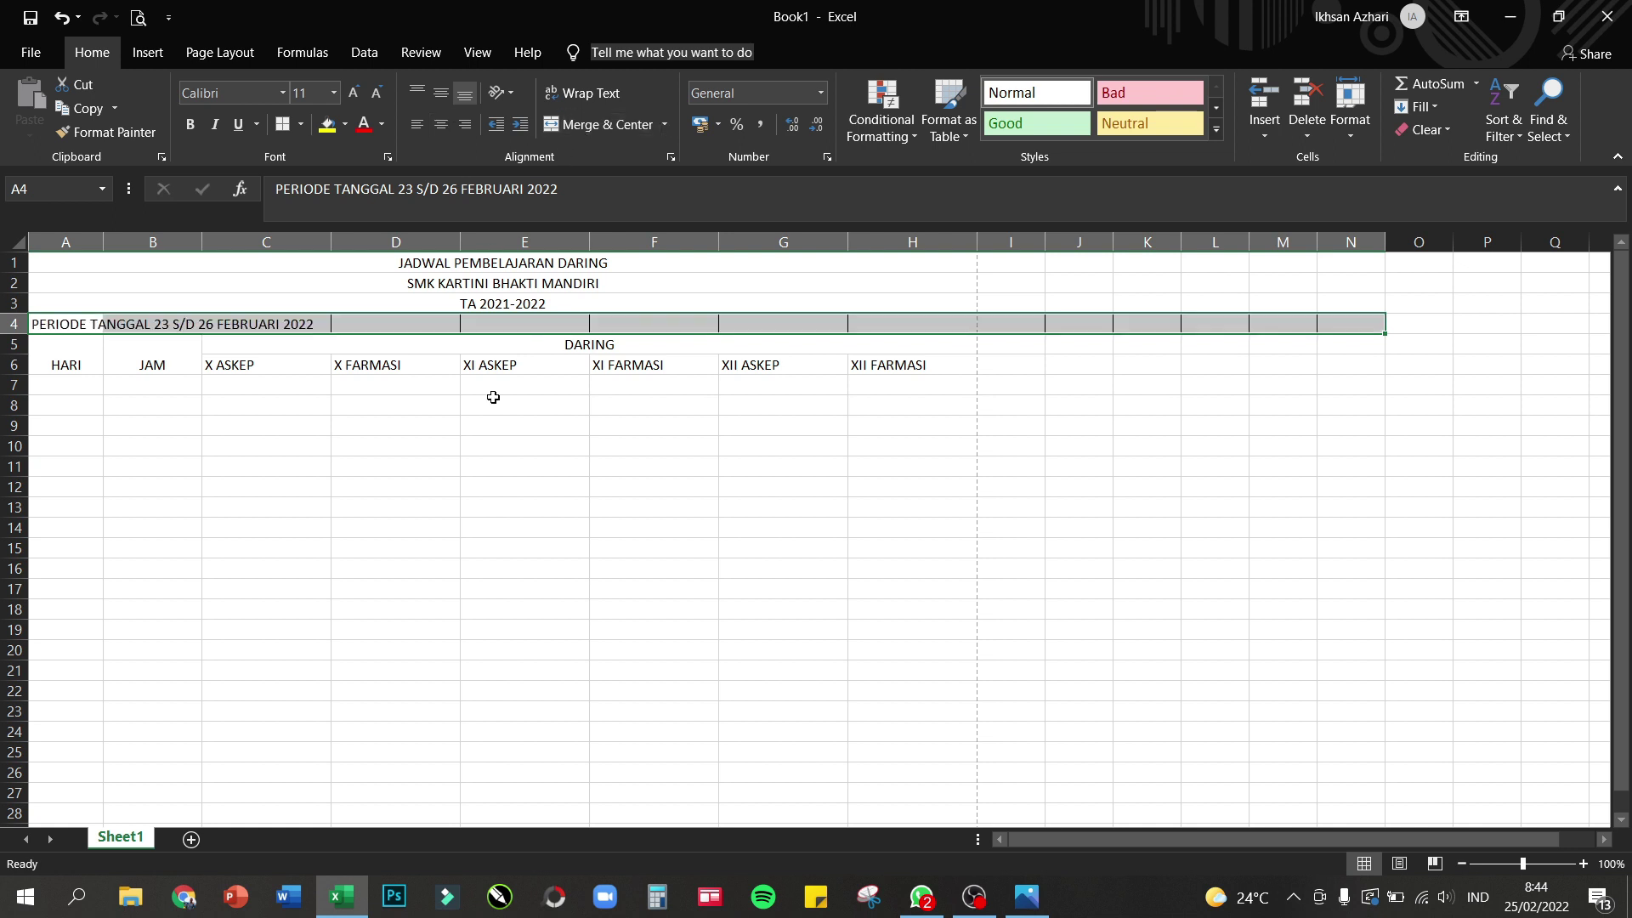
left_click(328, 394)
left_click_drag(57, 325, 870, 323)
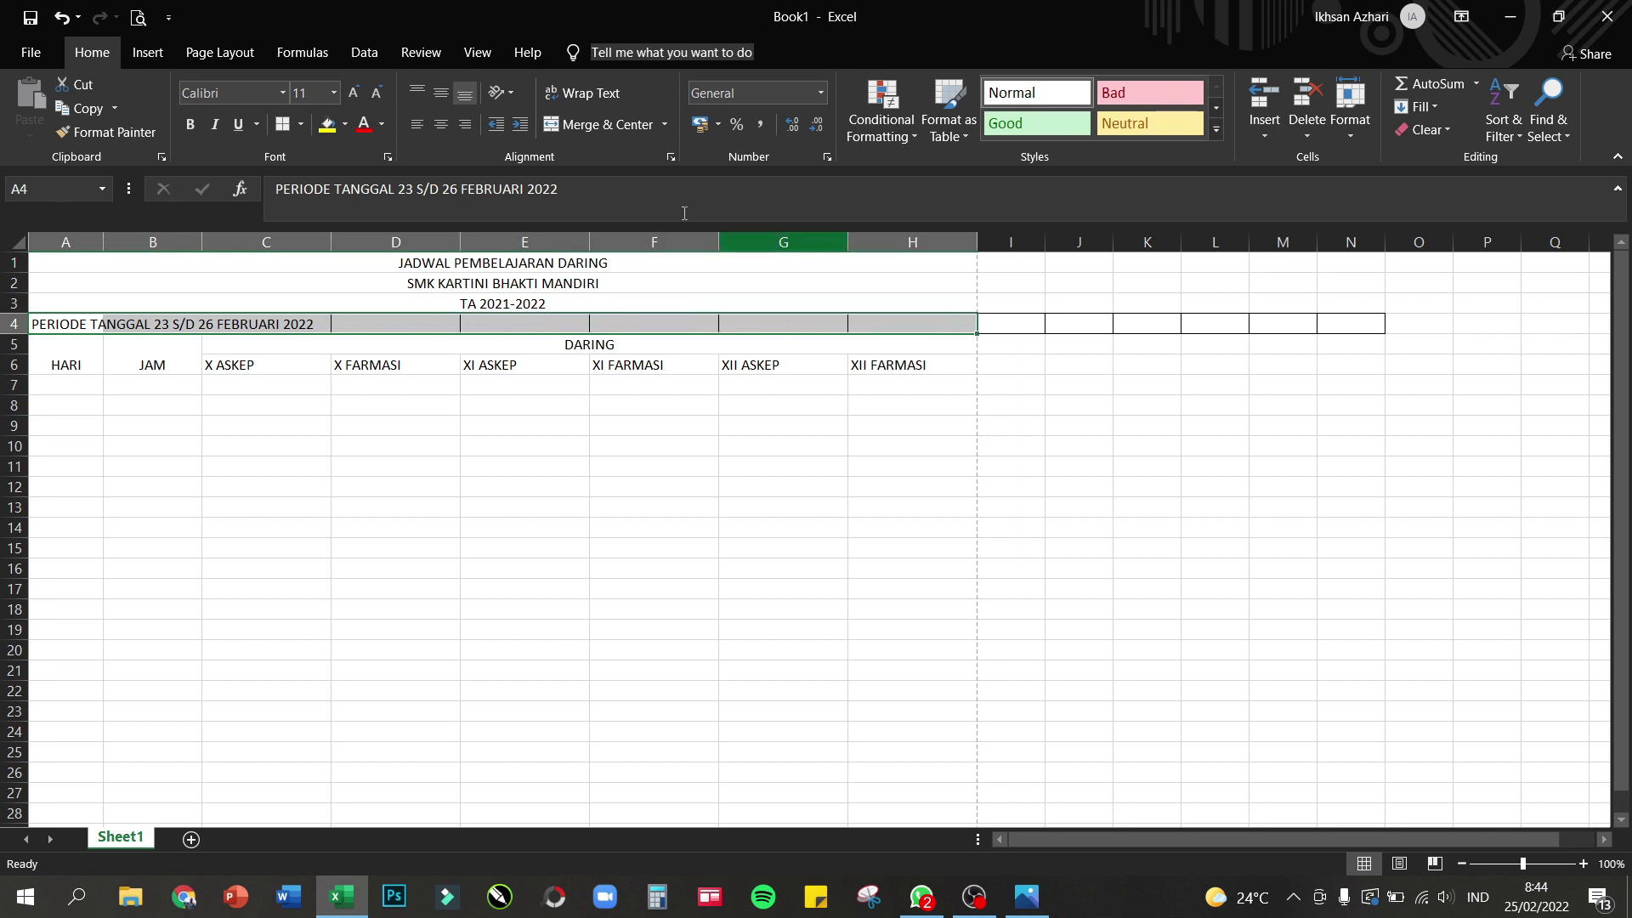
left_click(615, 126)
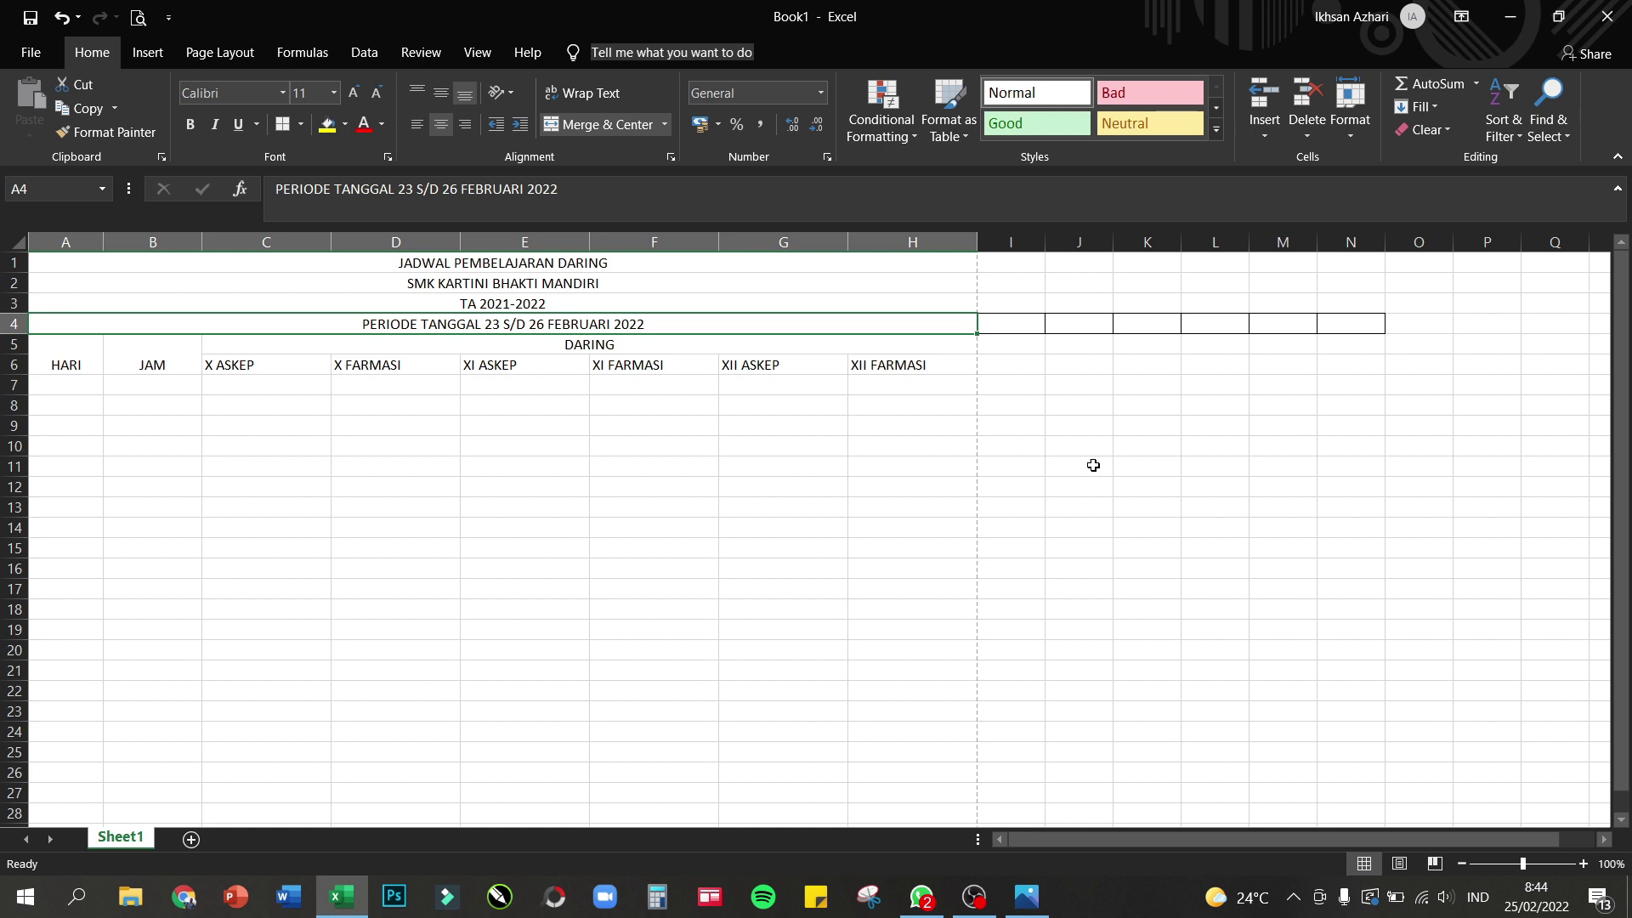
- Clear all contents and formatting from columns I through N to remove the leftover row 4 borders
left_click(1167, 458)
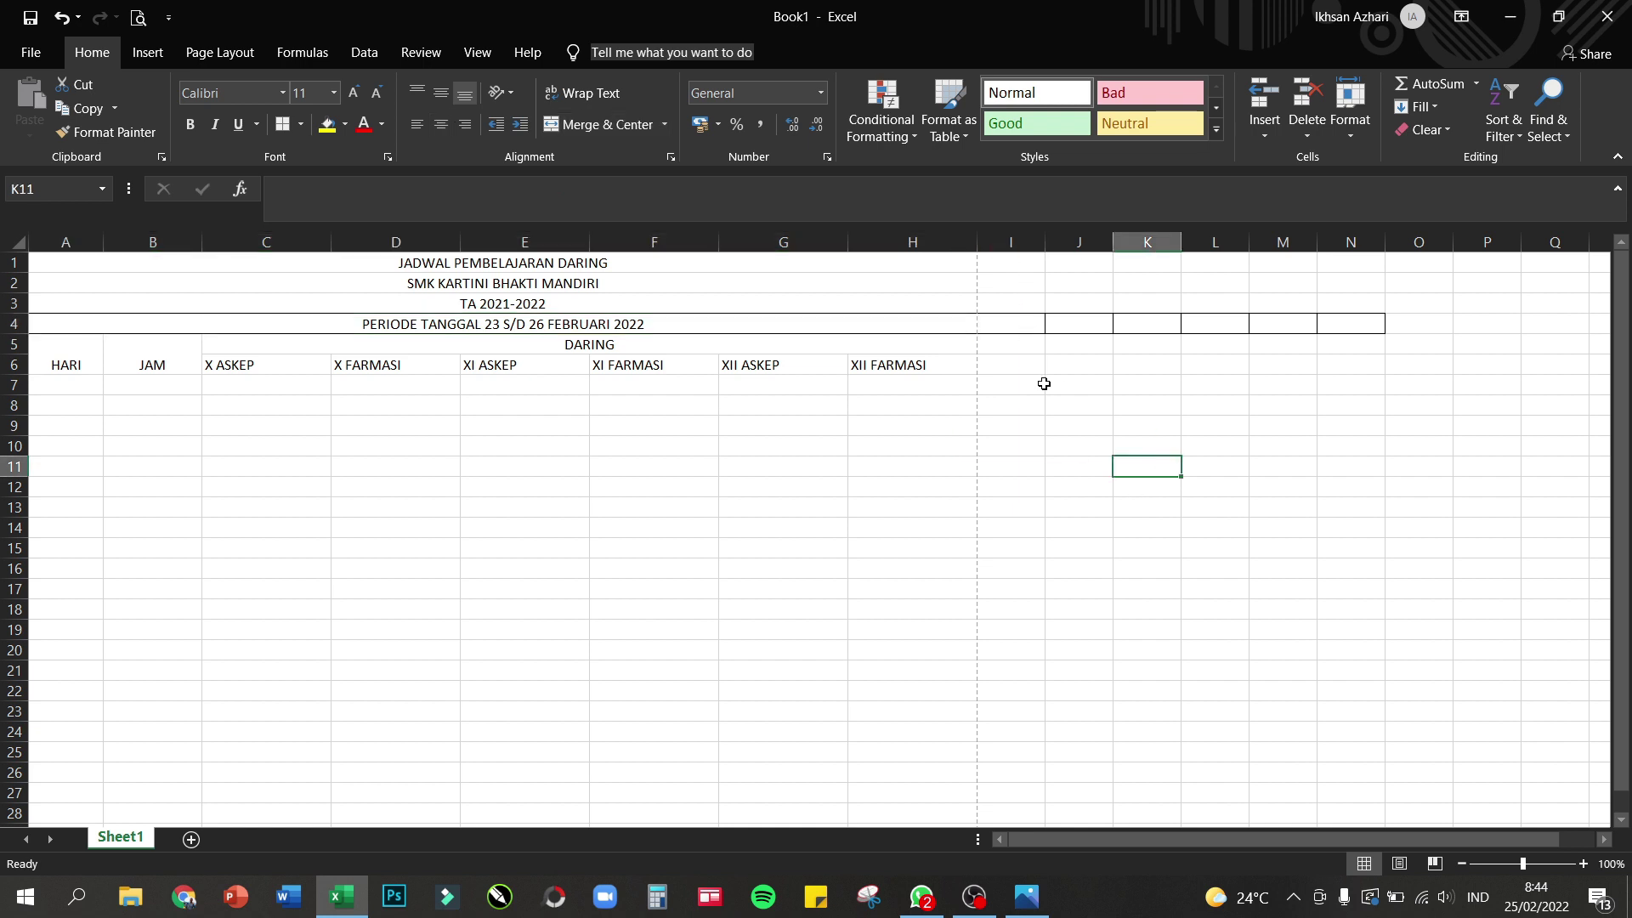
left_click(1014, 324)
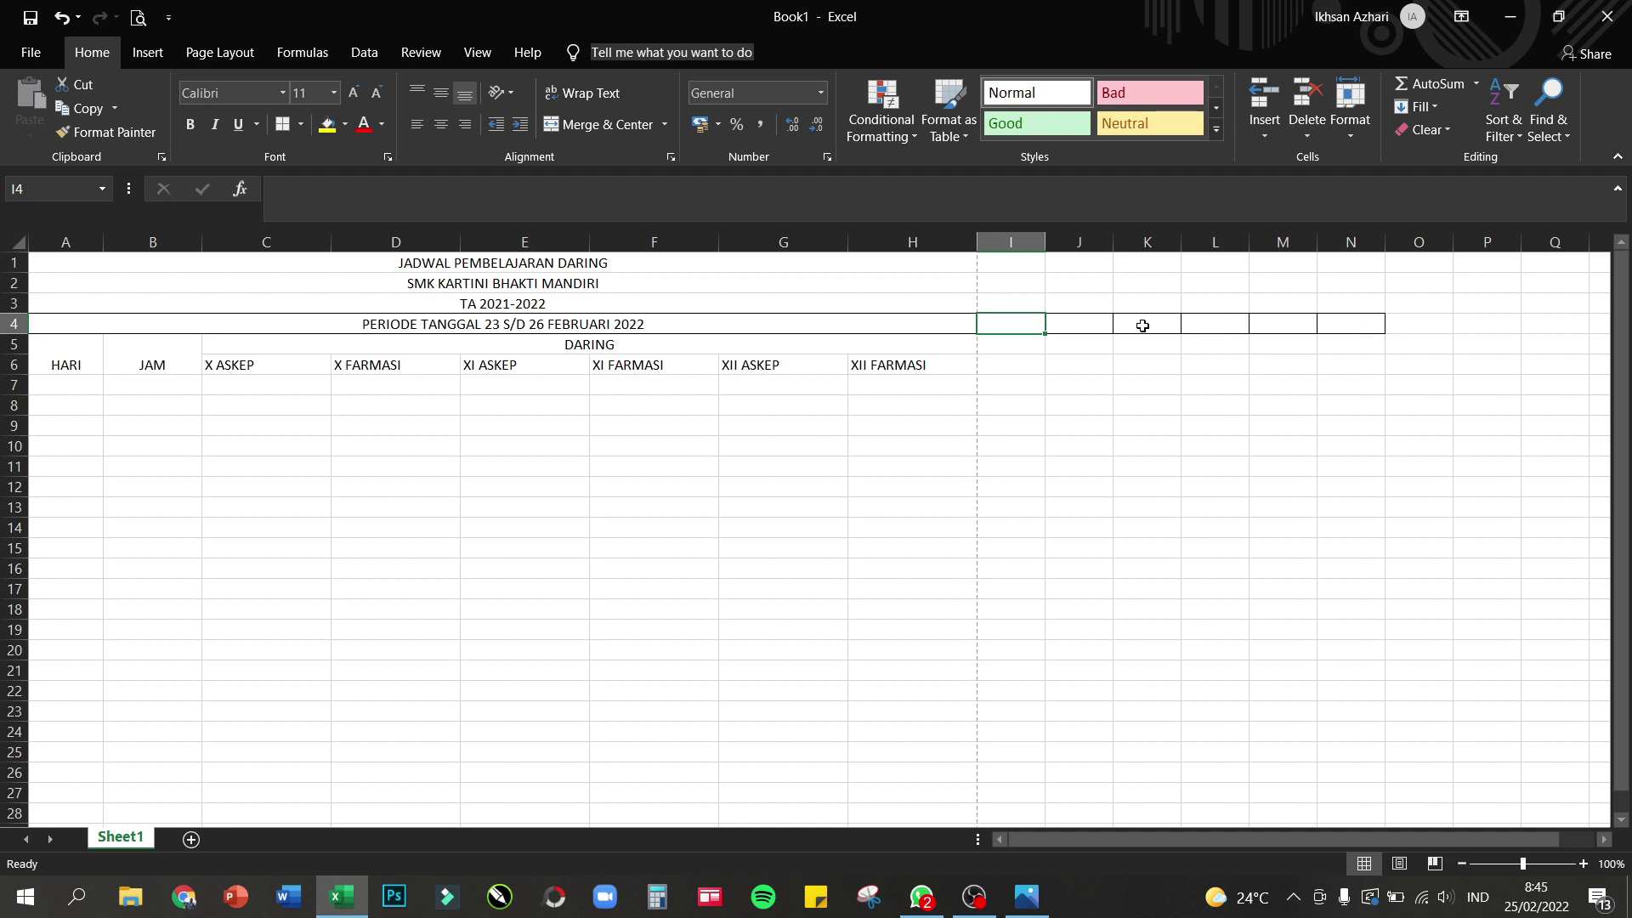
left_click_drag(1015, 238, 1360, 225)
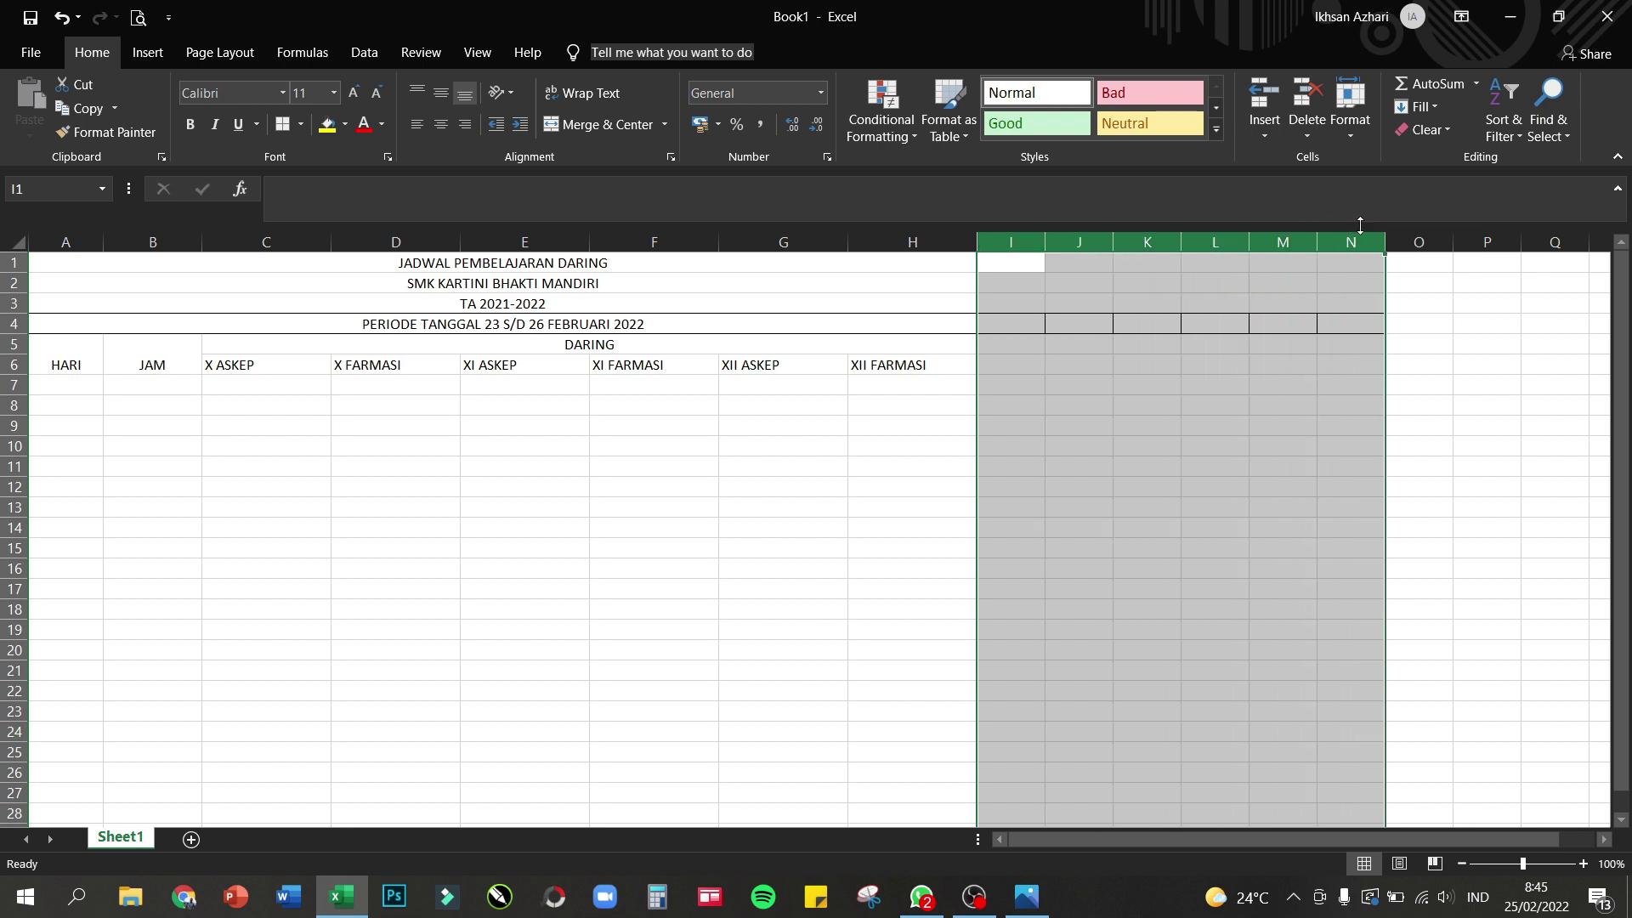
left_click(1444, 131)
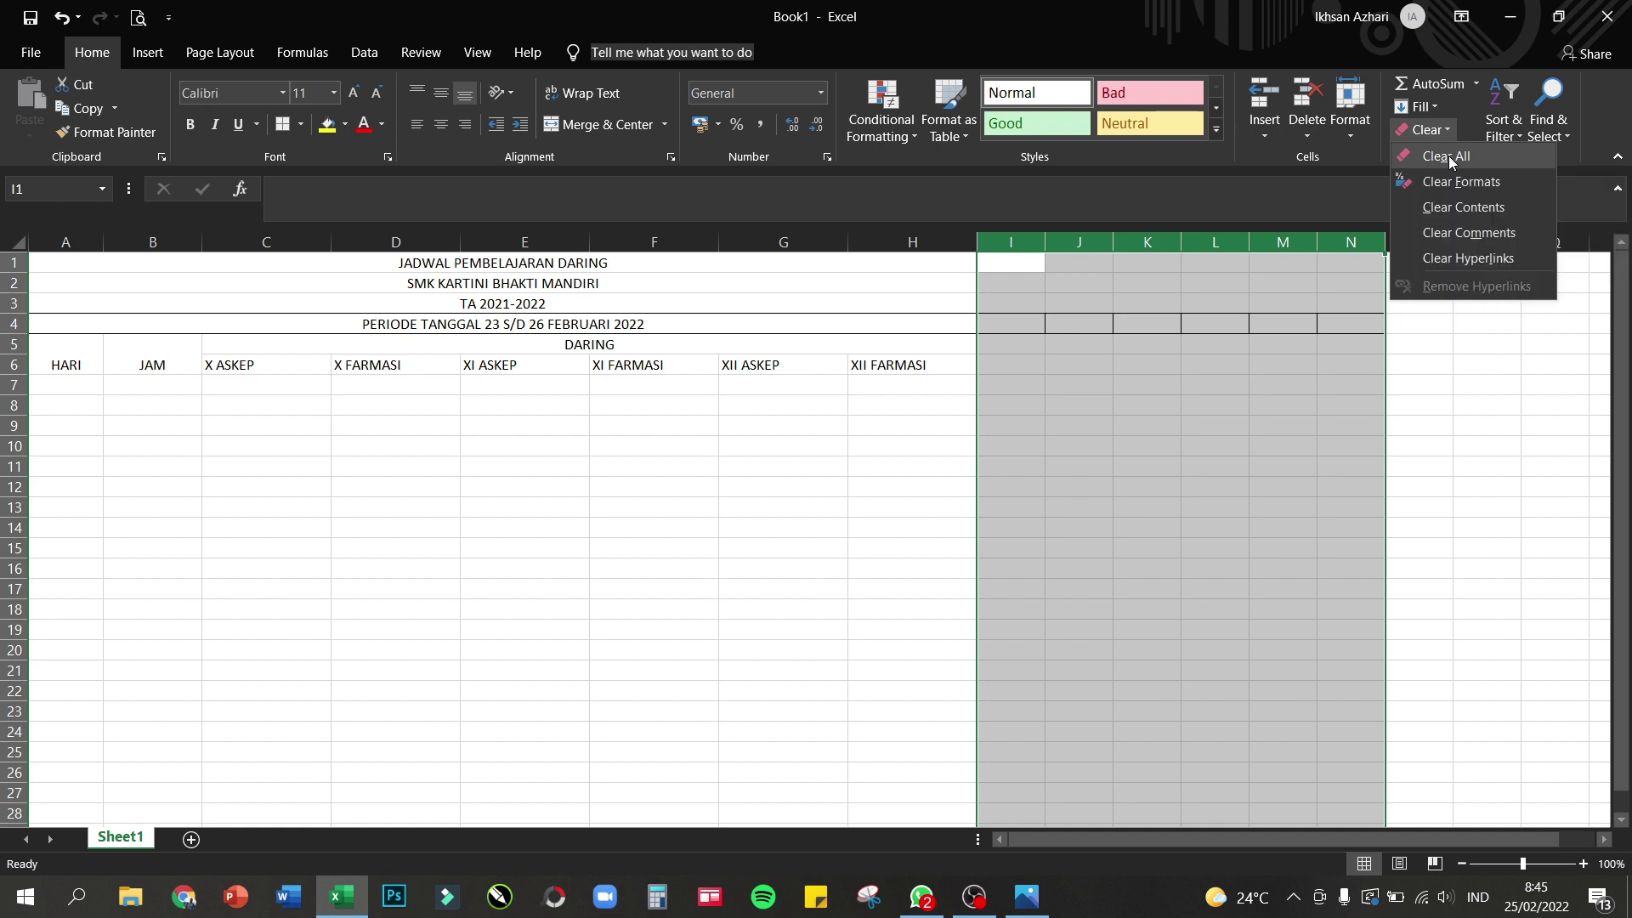
left_click(1449, 156)
left_click(1092, 465)
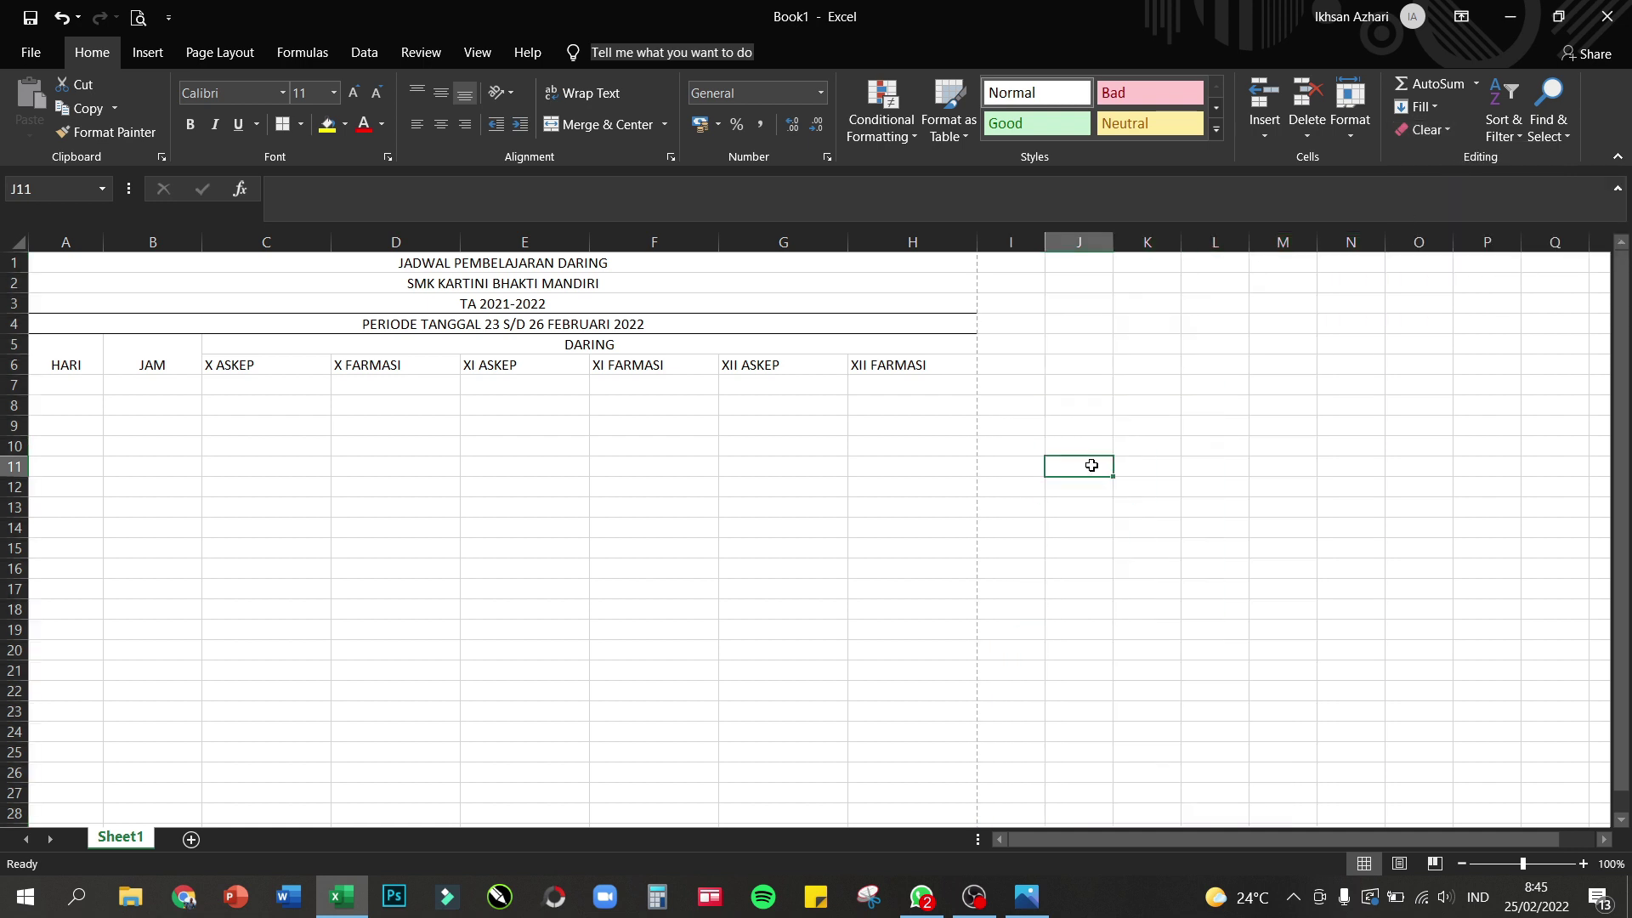
left_click(771, 329)
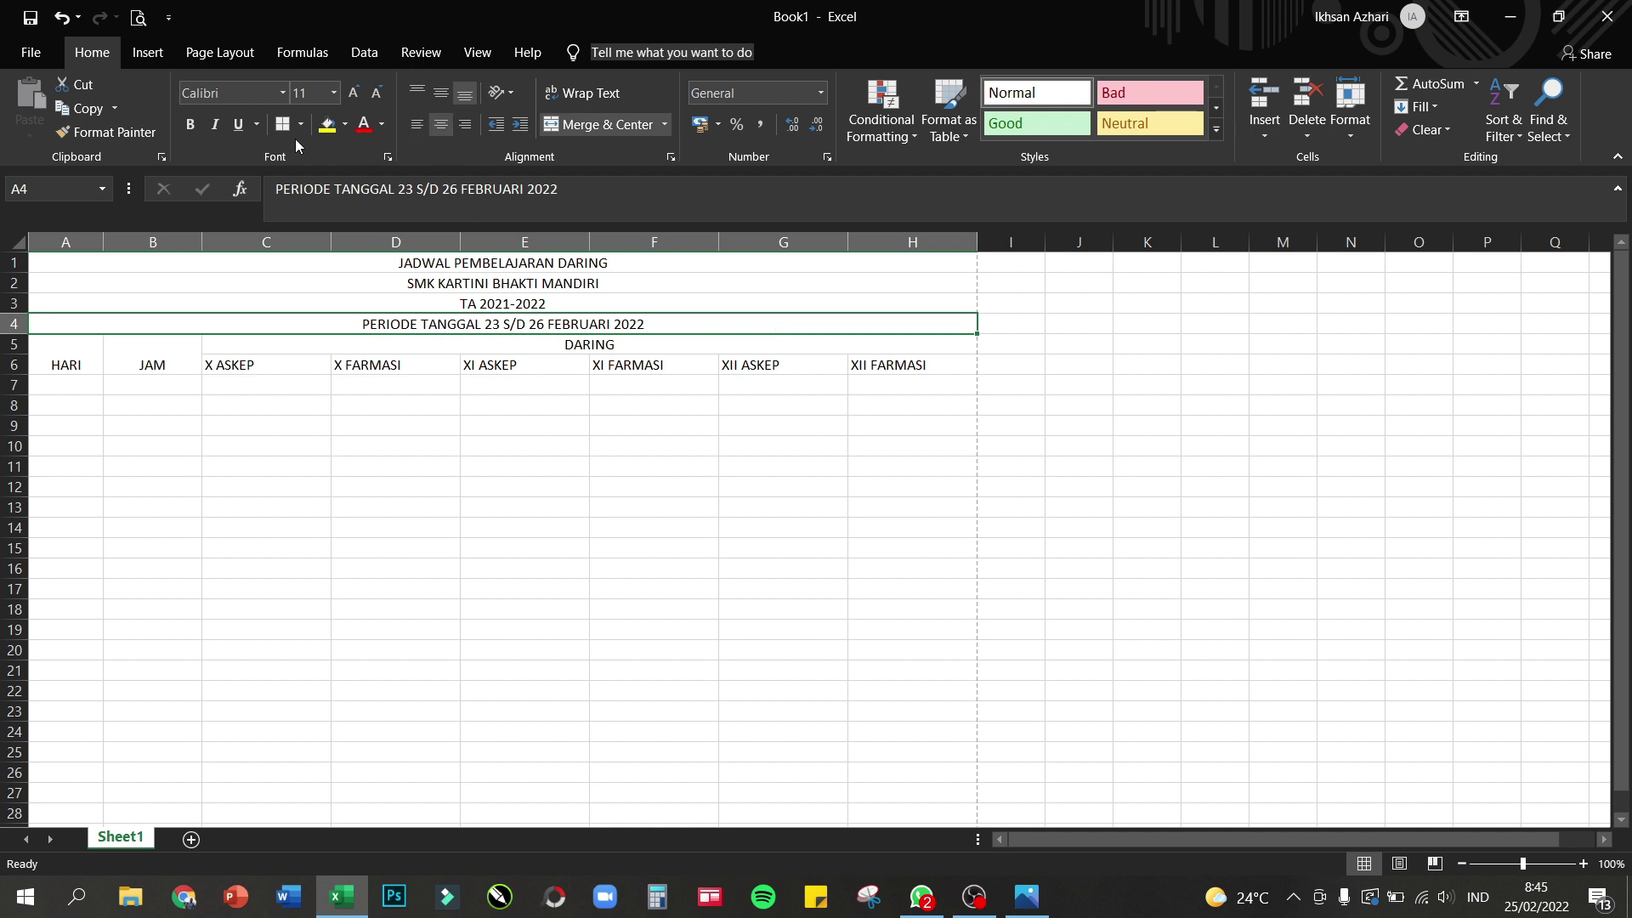
left_click(536, 453)
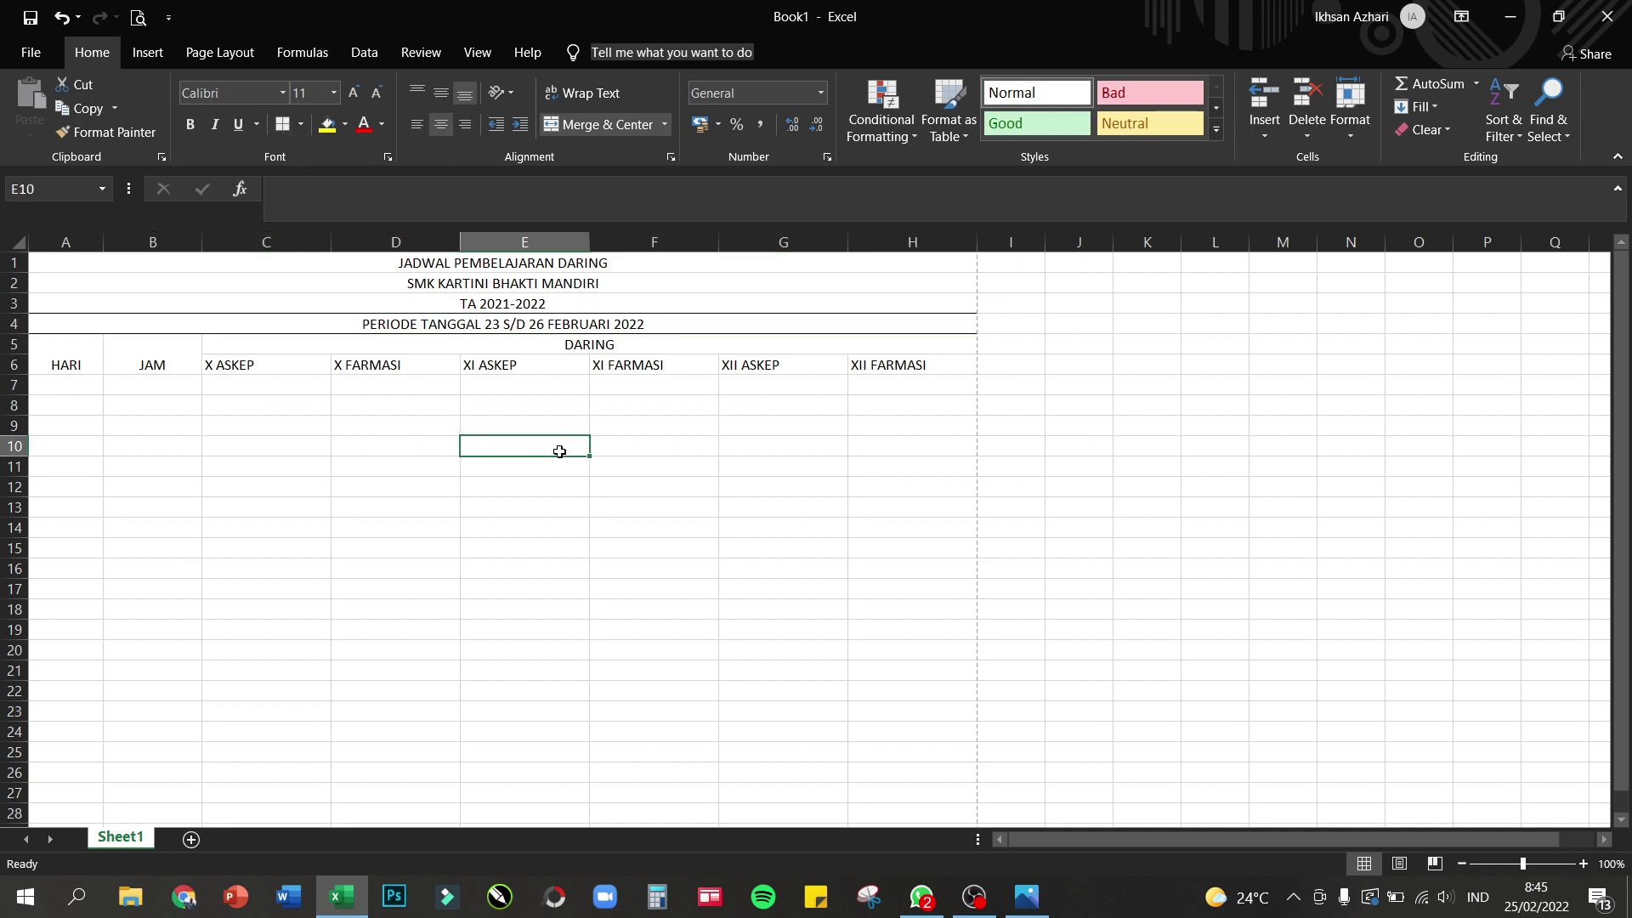
- Check in the print preview how the bordered period row fits the landscape page, and return to the sheet
left_click(522, 348)
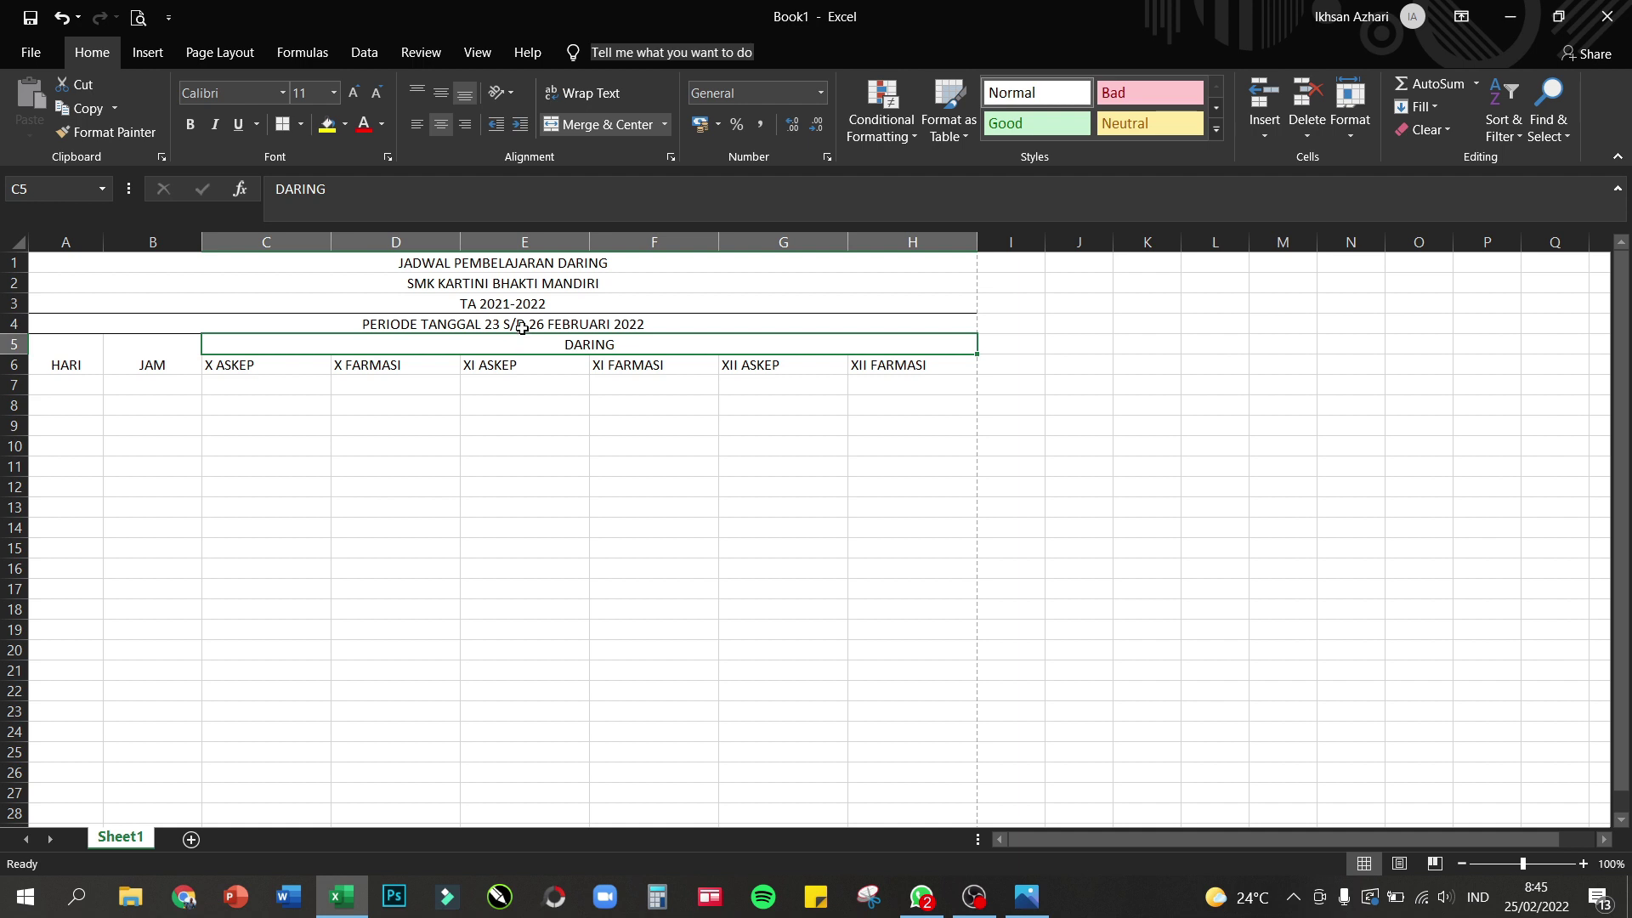
left_click(135, 22)
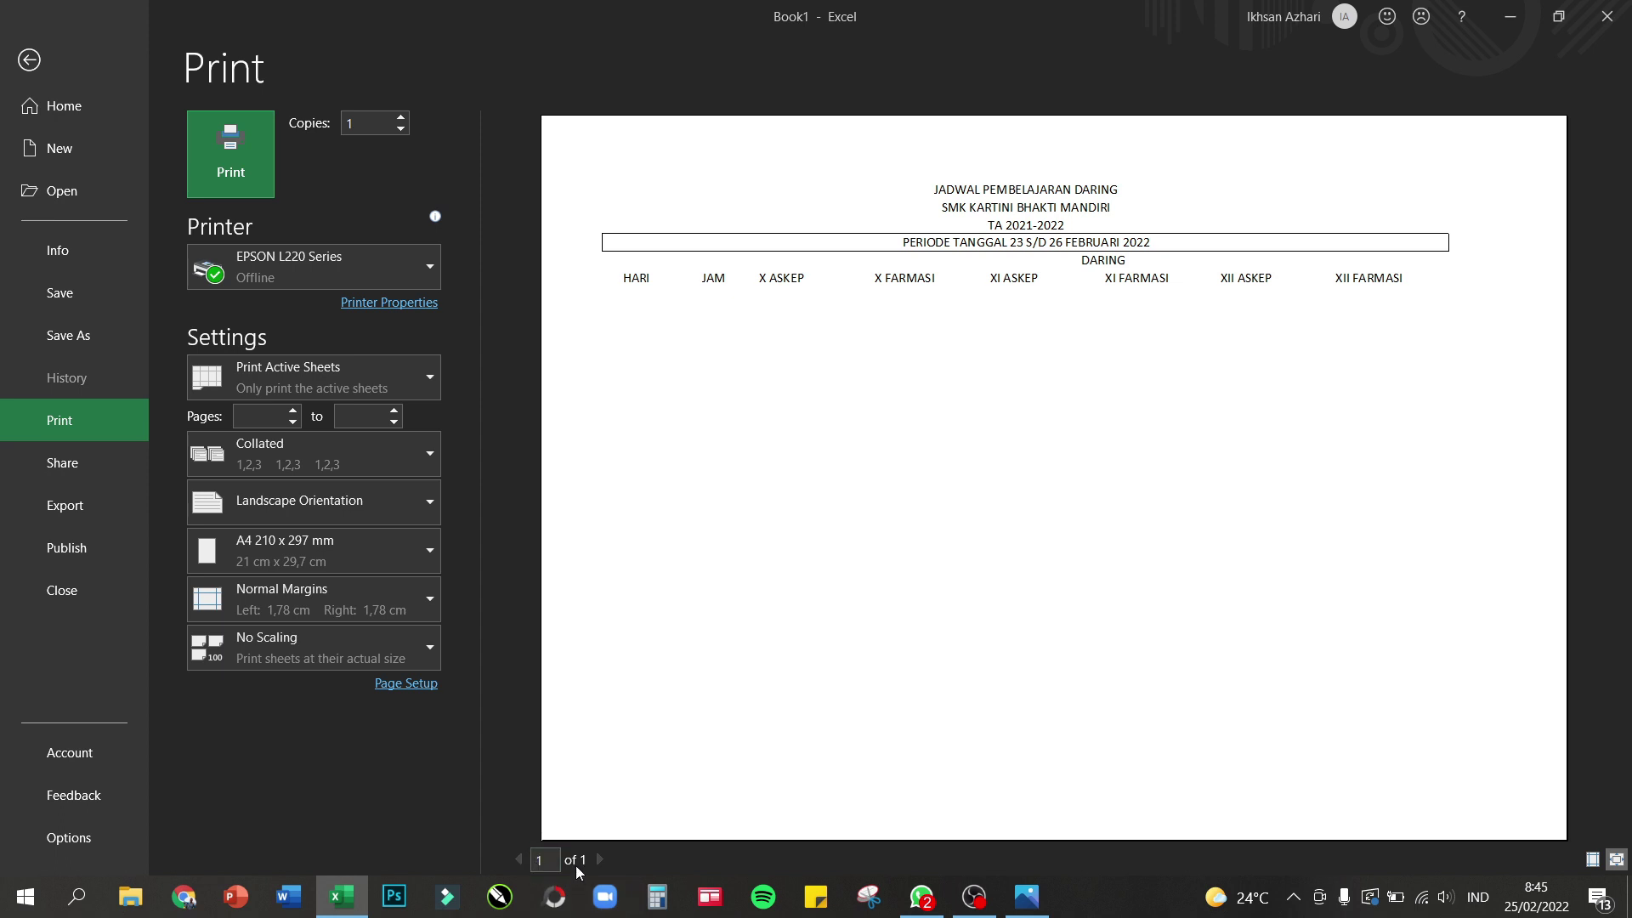
left_click(28, 61)
left_click(533, 429)
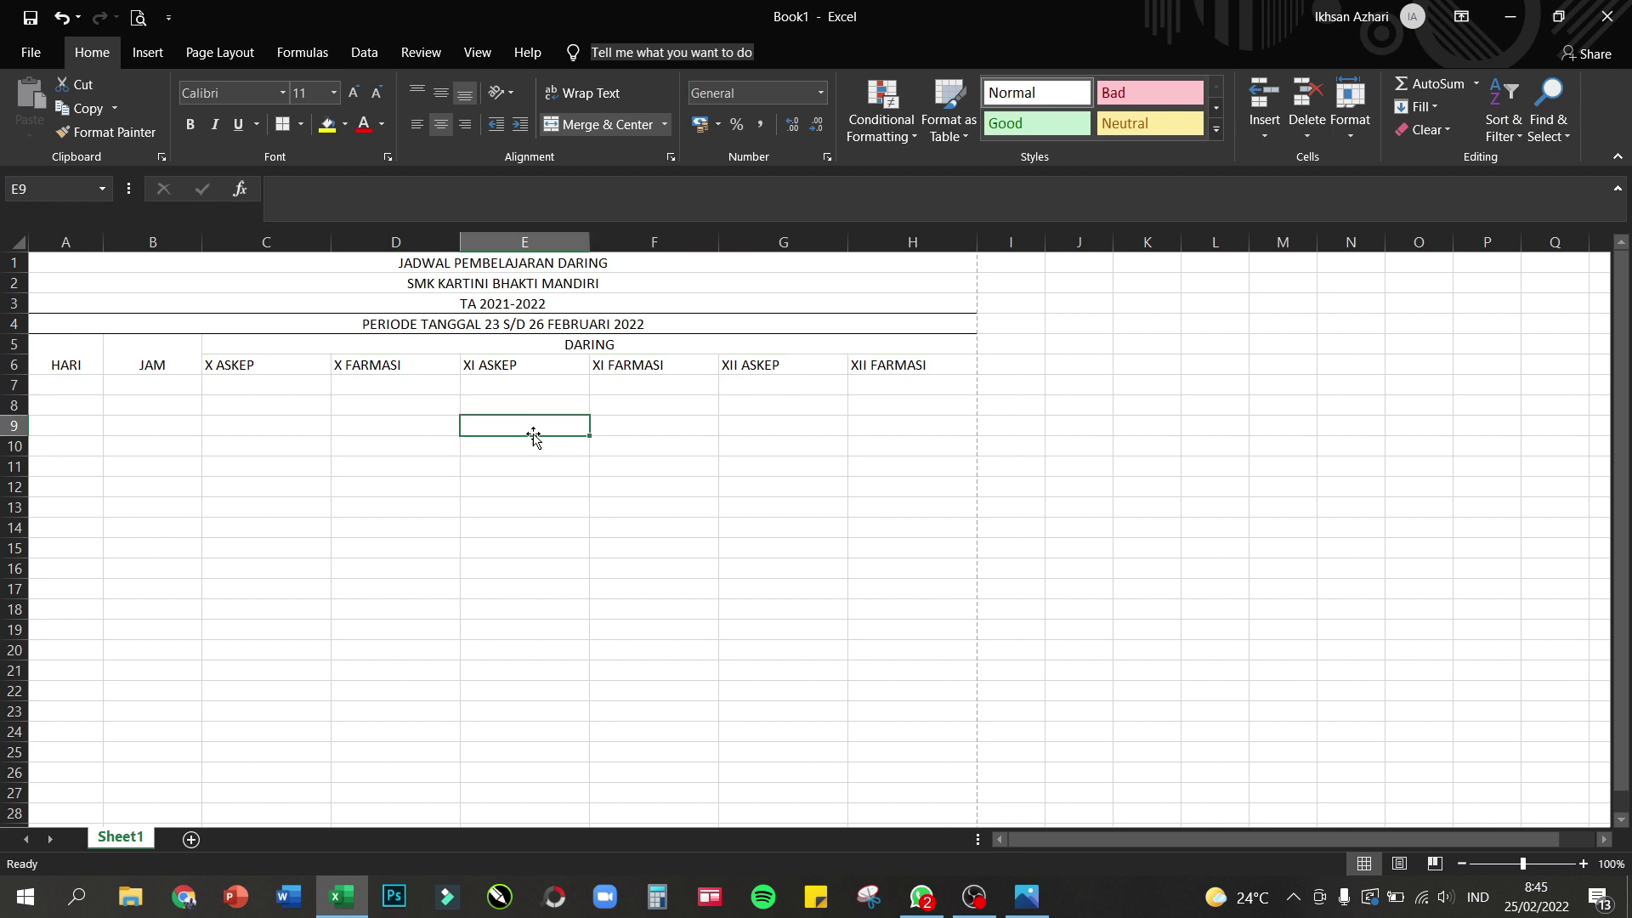
- Middle-align and horizontally center the HARI, JAM, DARING and class headers in A5:H6
left_click(264, 348)
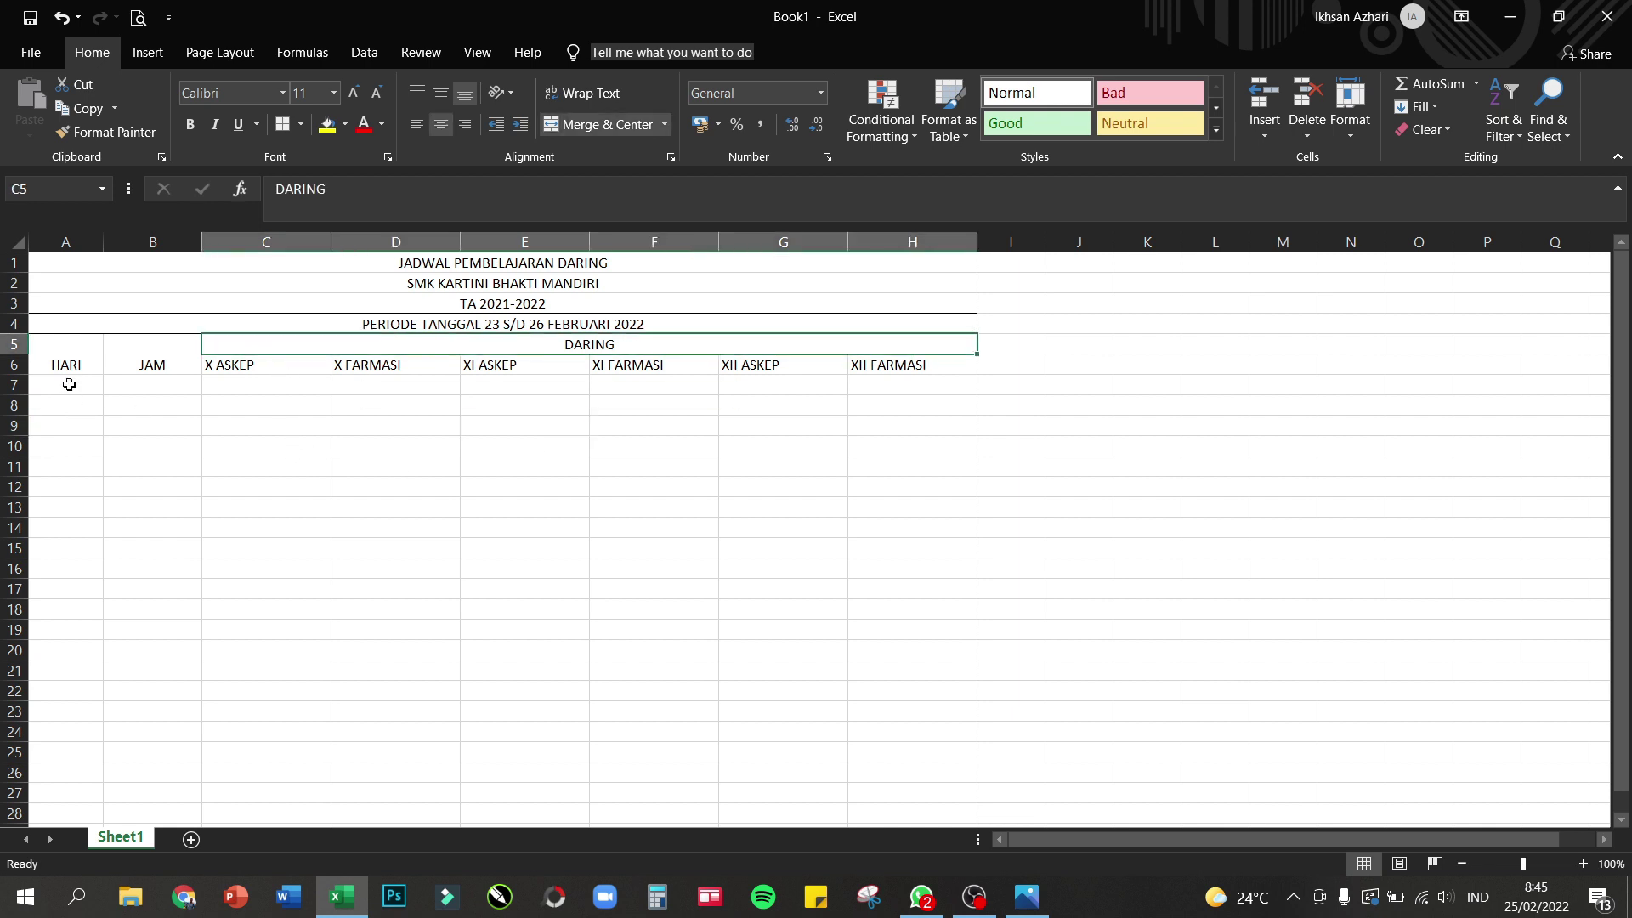
left_click(64, 359)
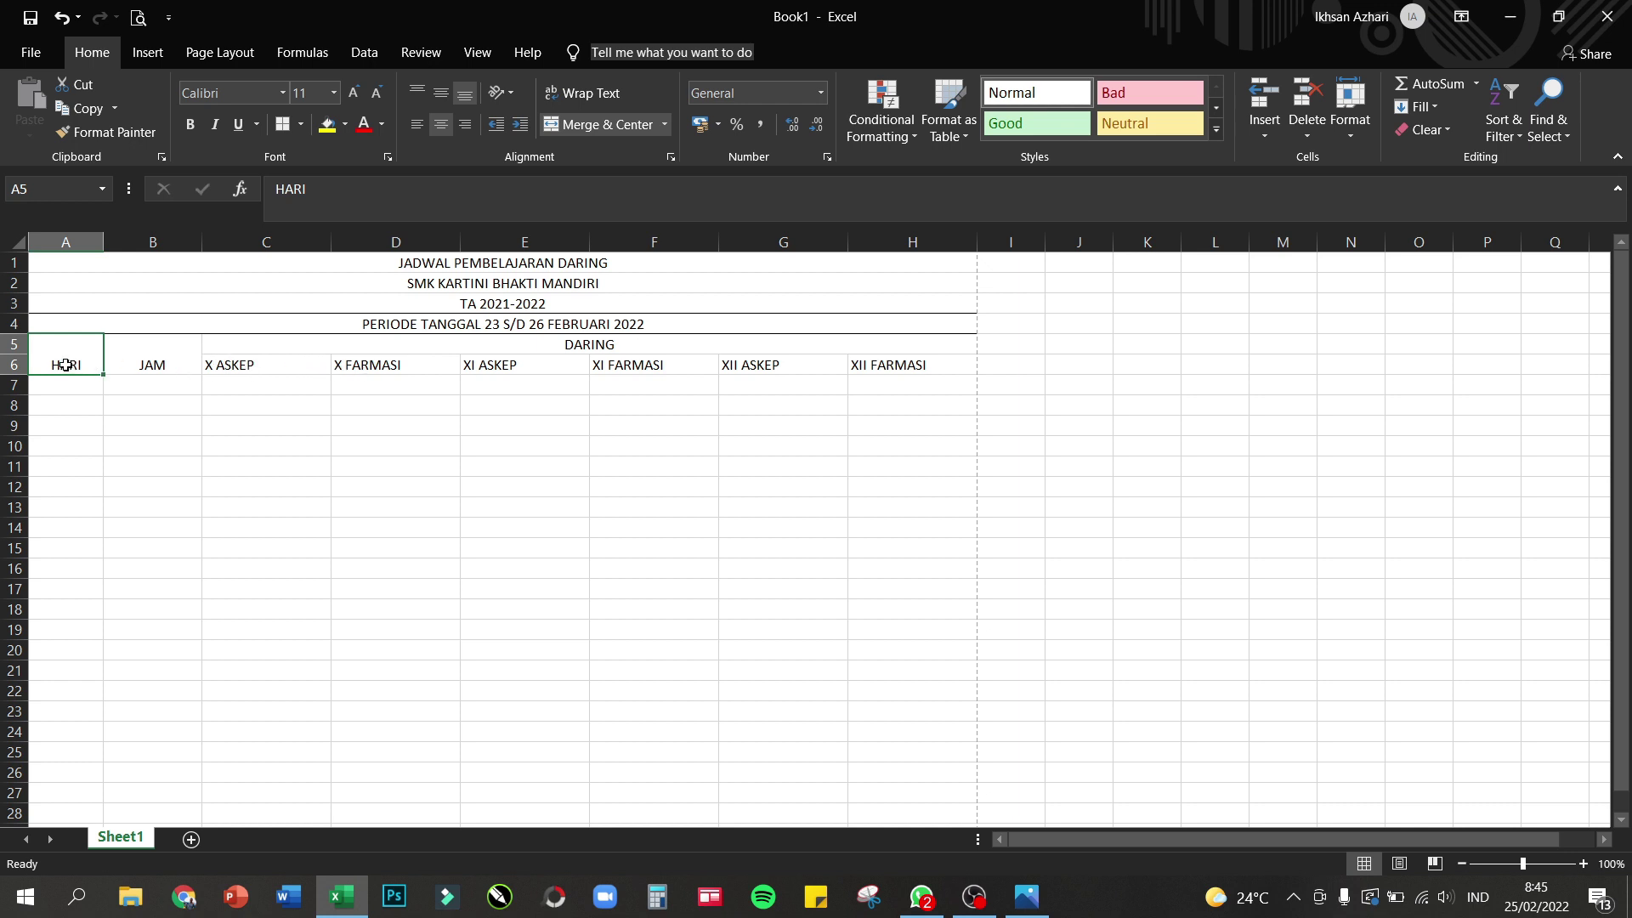
left_click_drag(47, 349, 524, 354)
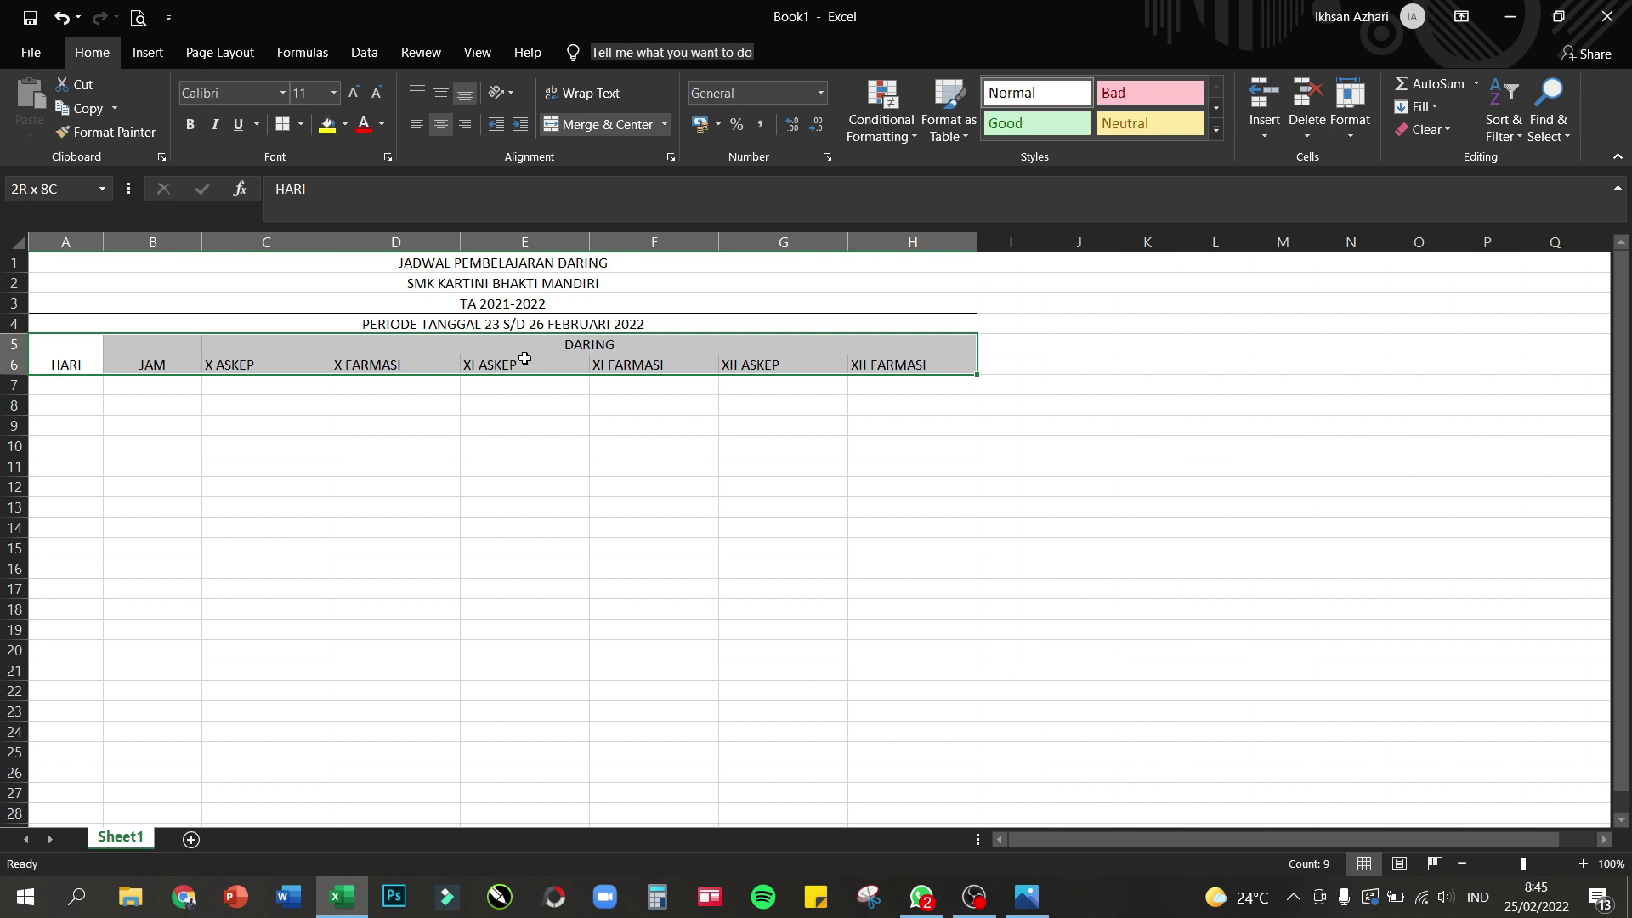
left_click(441, 98)
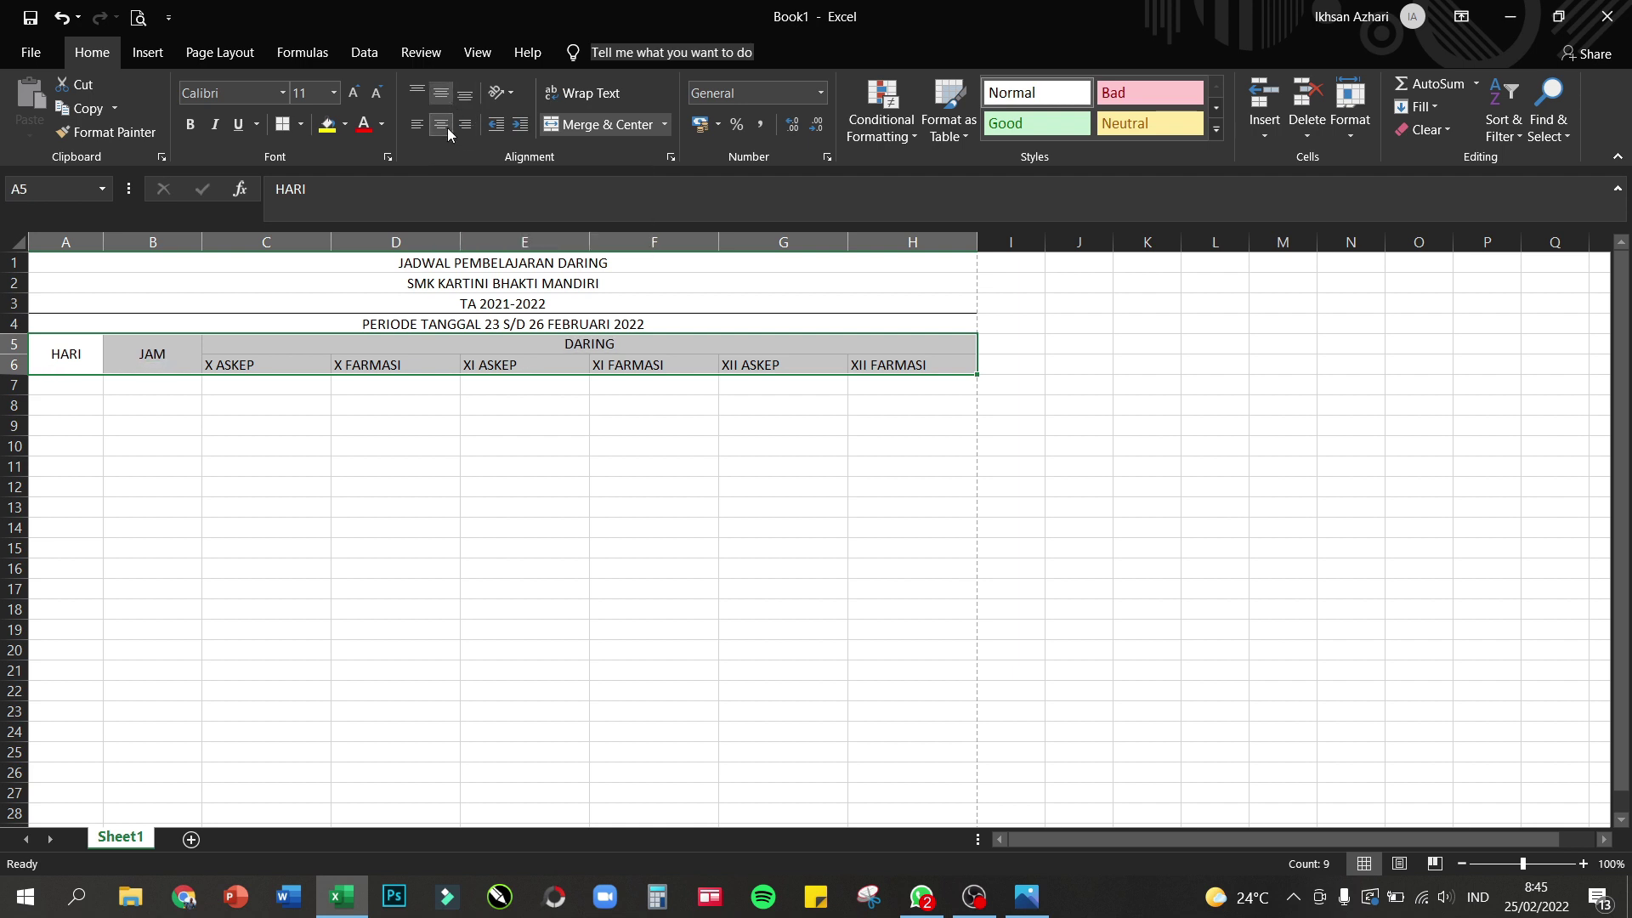
left_click(447, 127)
left_click(447, 128)
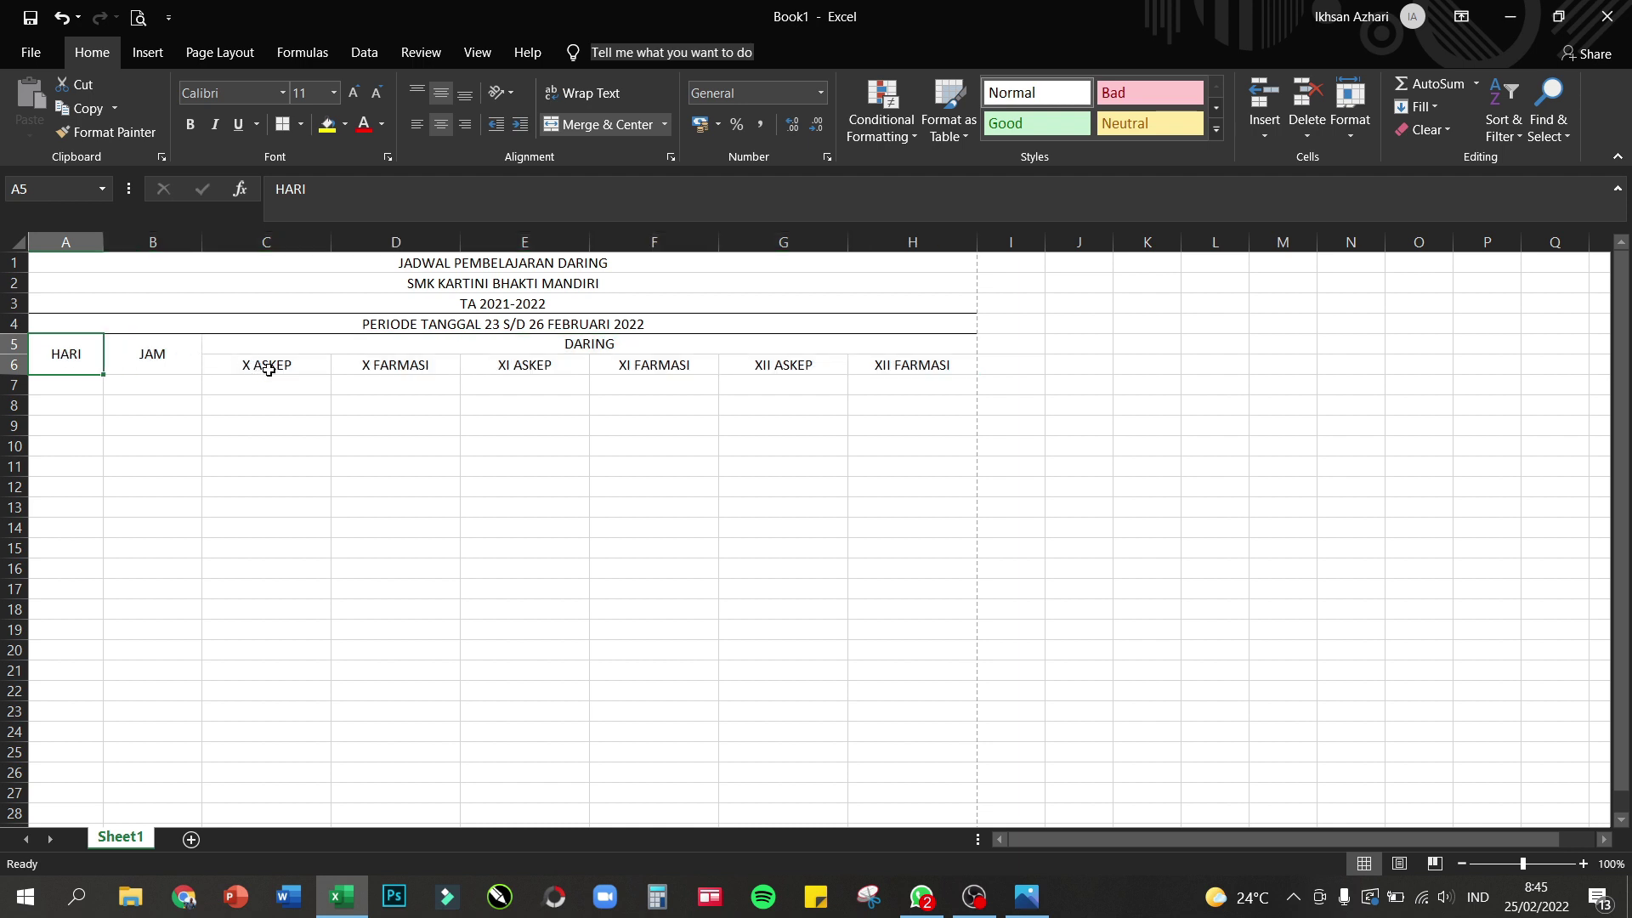
- Apply all borders to the header block A5:H6
left_click_drag(83, 348, 532, 355)
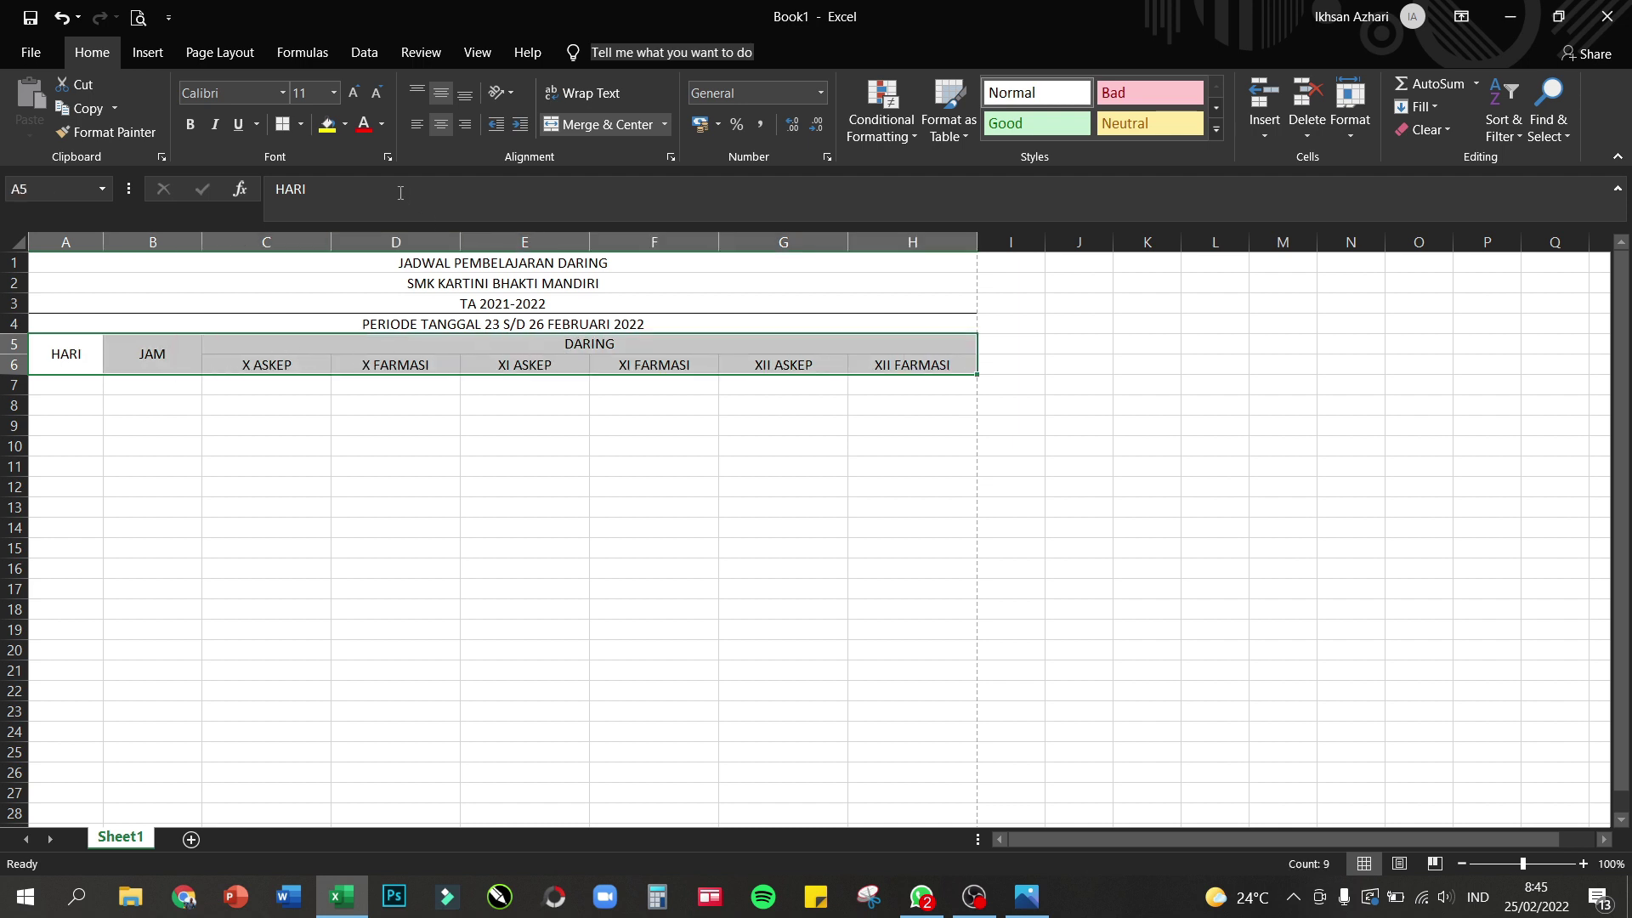
left_click(301, 124)
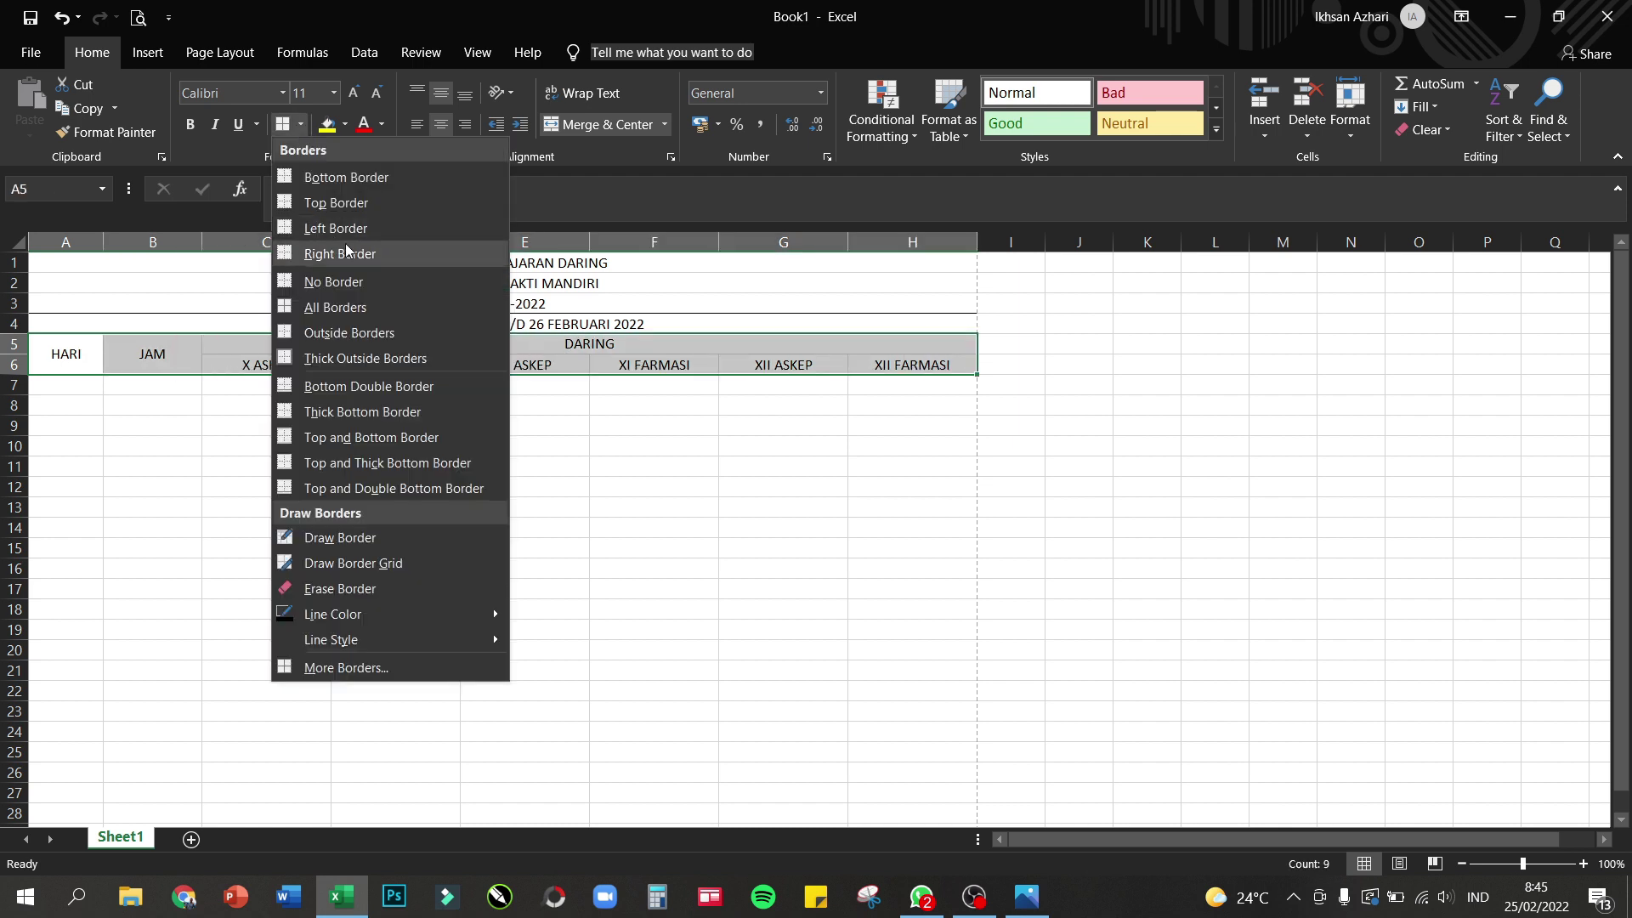
left_click(359, 307)
left_click(468, 415)
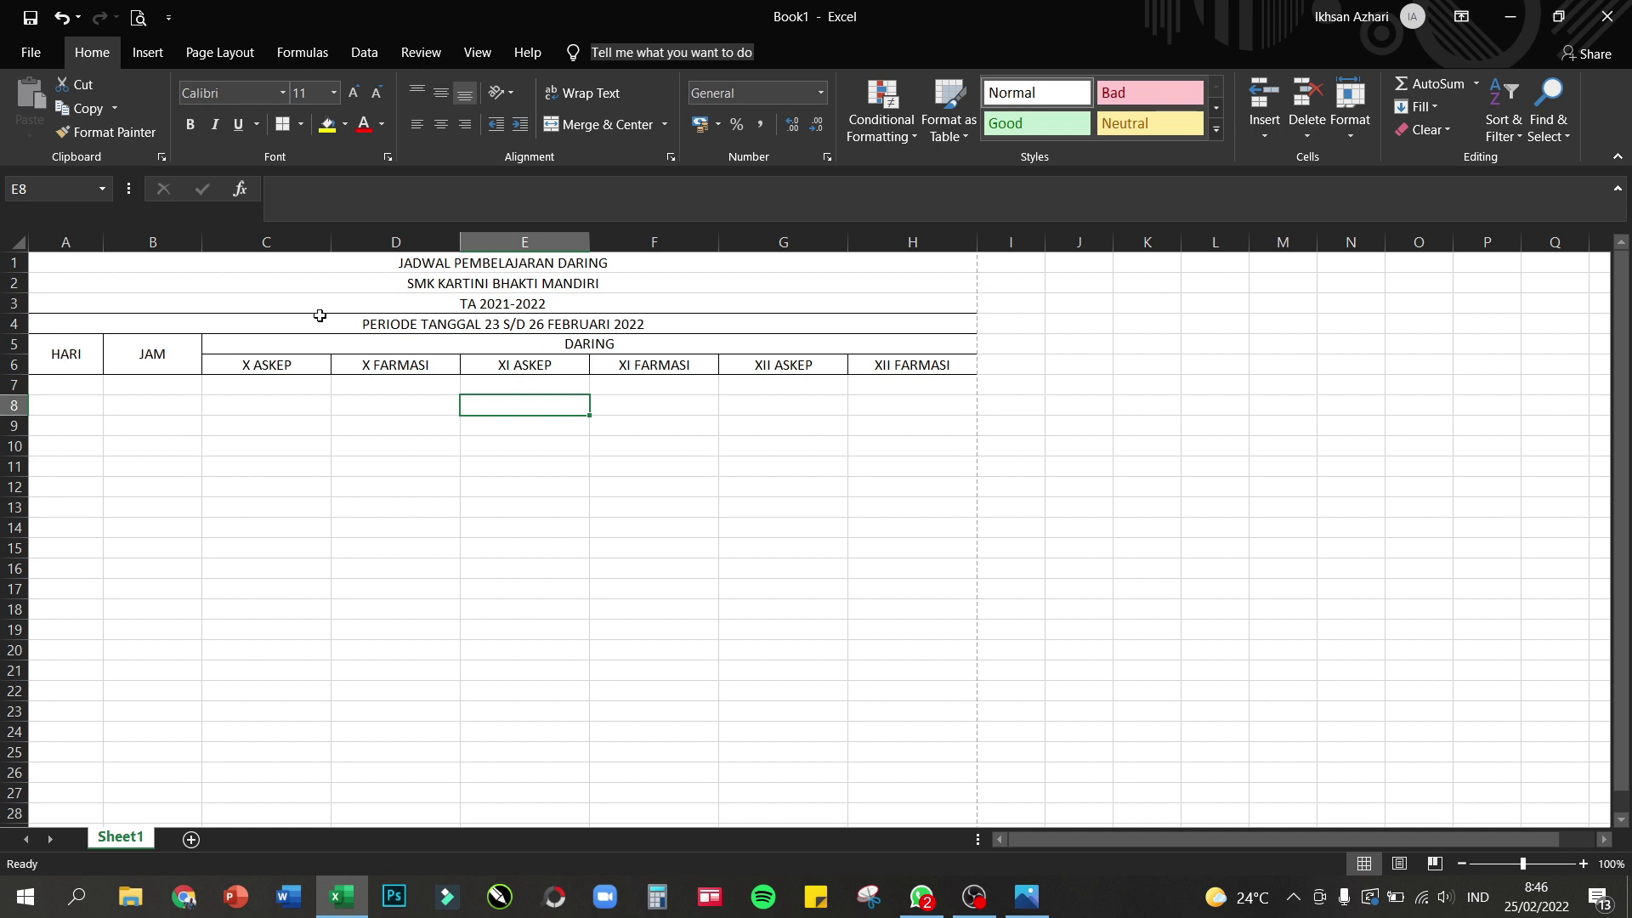
- Examine the bordered header table in the print preview at a larger zoom, and return to the sheet
left_click(134, 323)
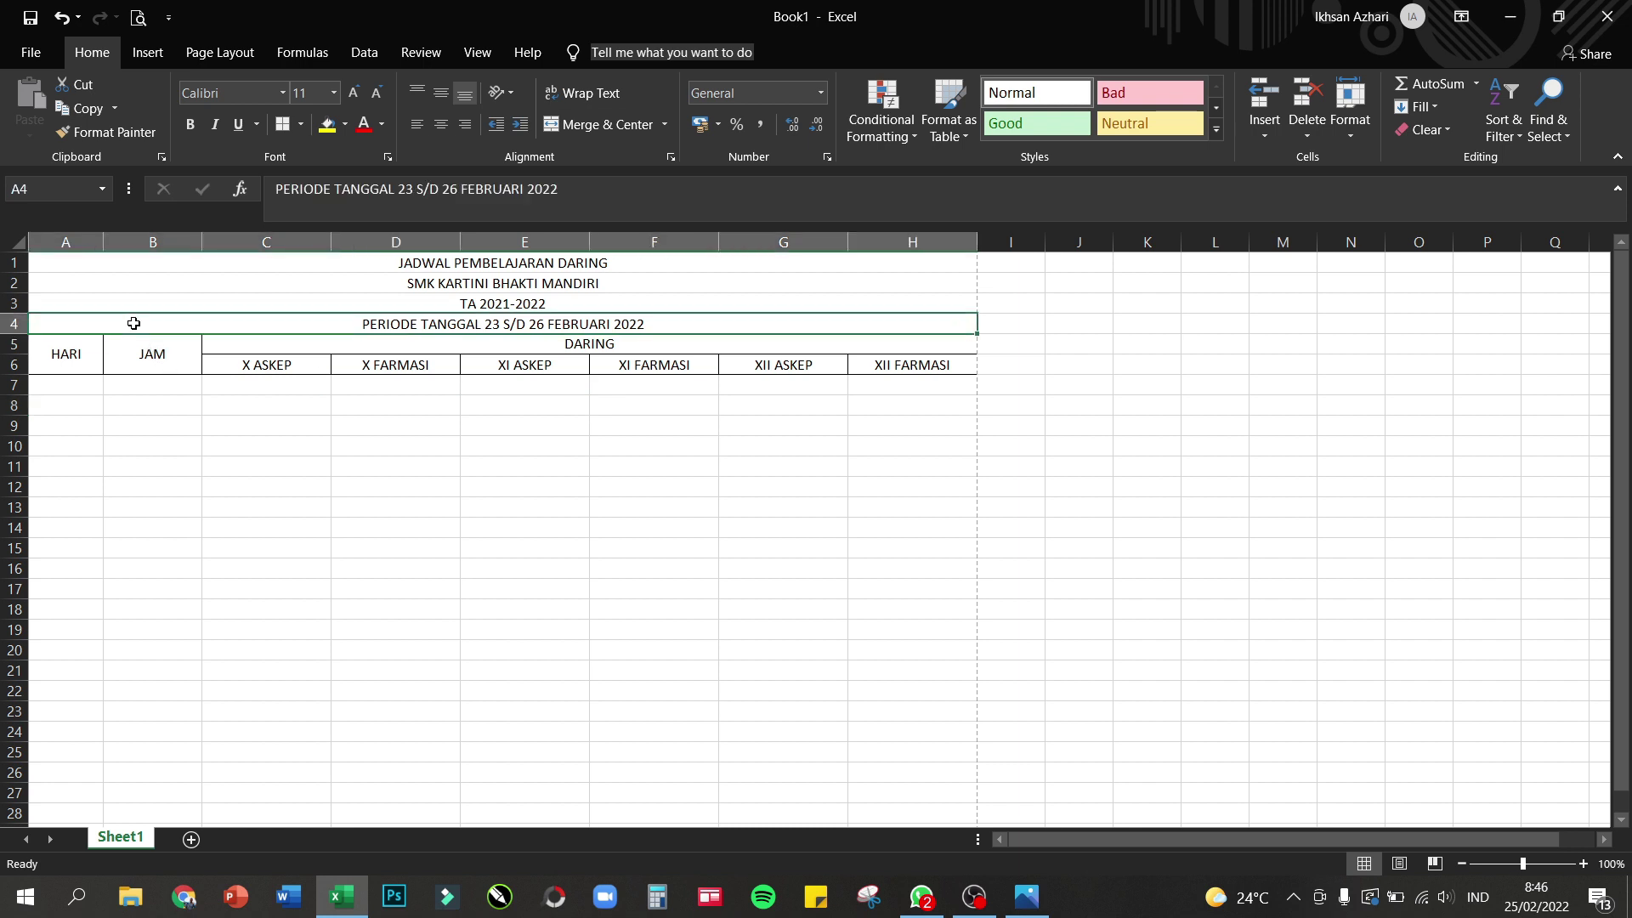
left_click(141, 16)
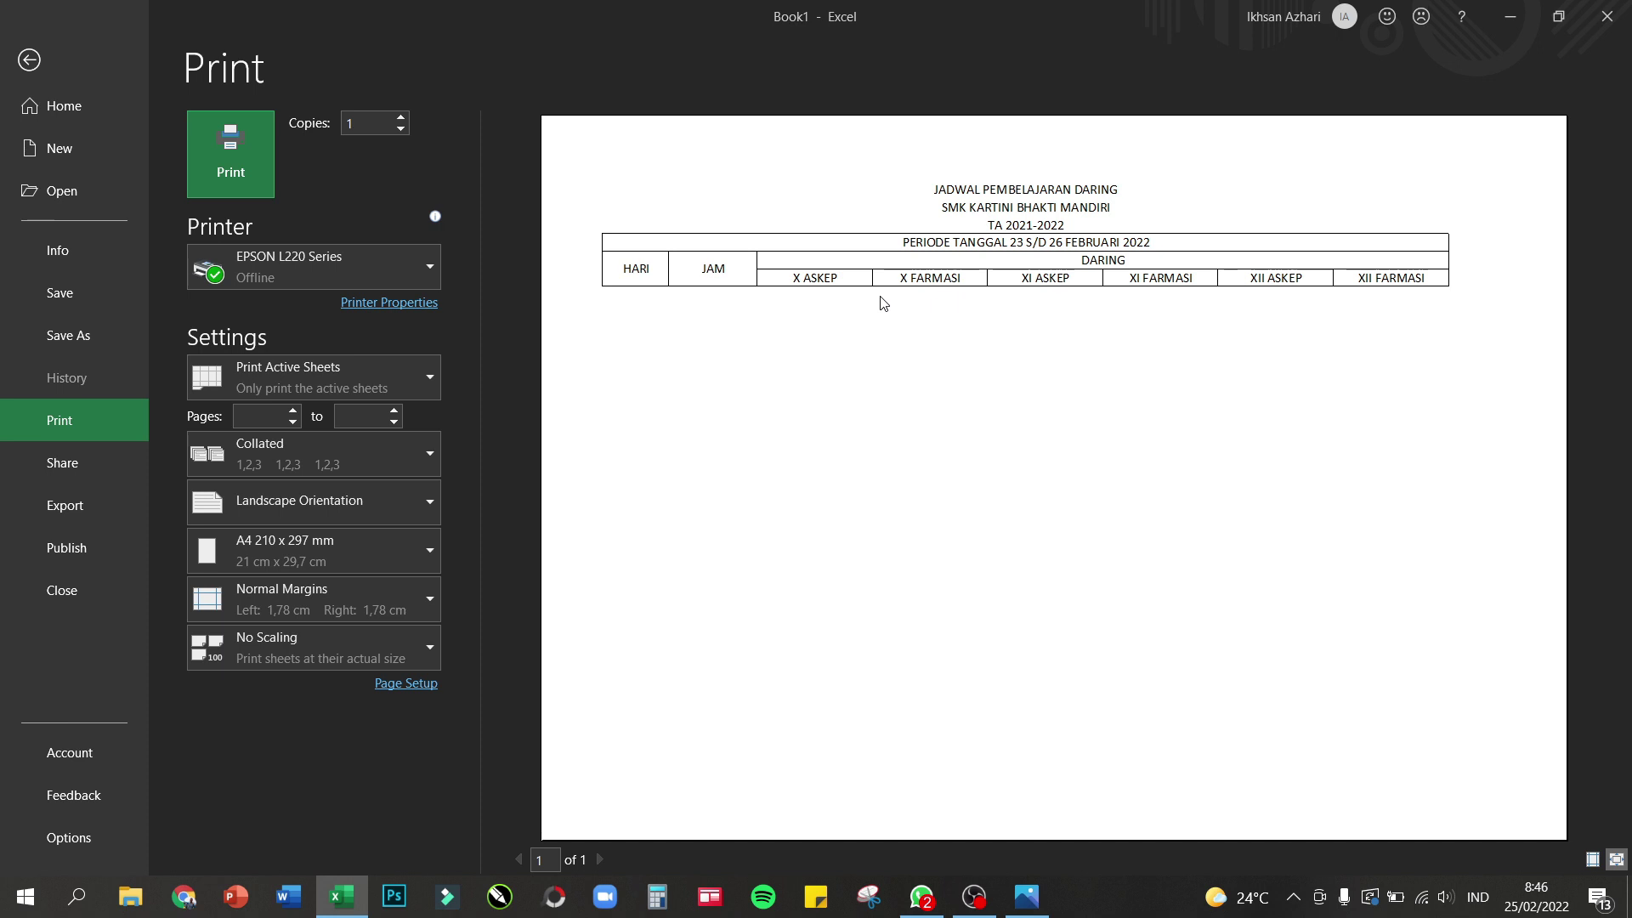
left_click(1096, 440)
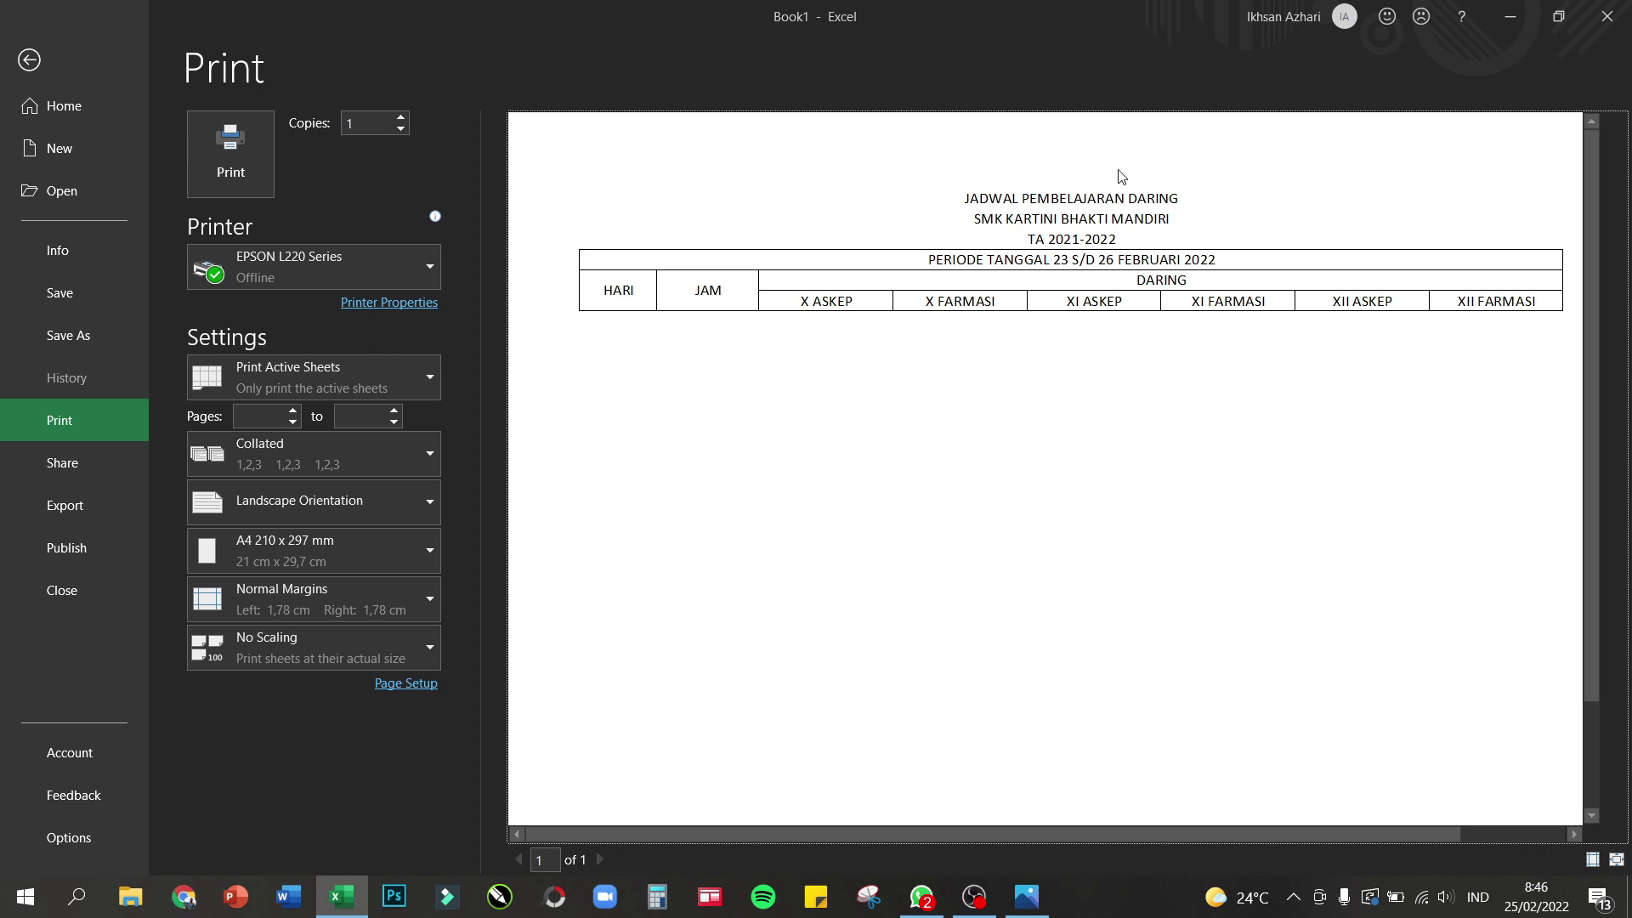
left_click(27, 61)
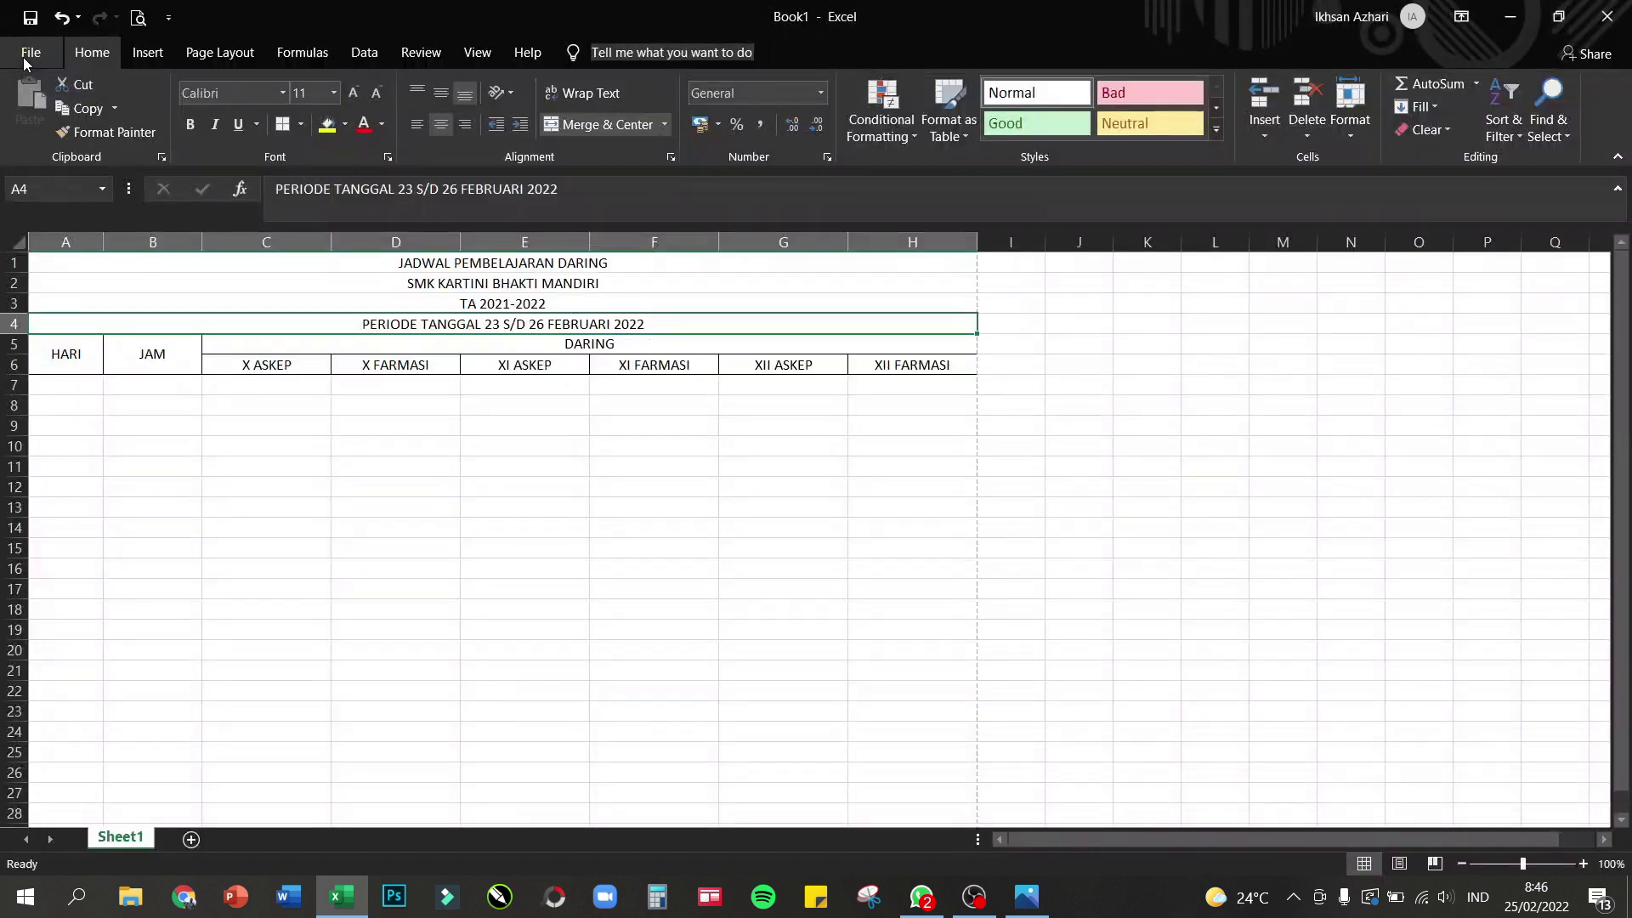
- Mark the three-row RABU Piket cell on the schedule photo with a blue pen stroke, and switch back to Excel
left_click(1041, 903)
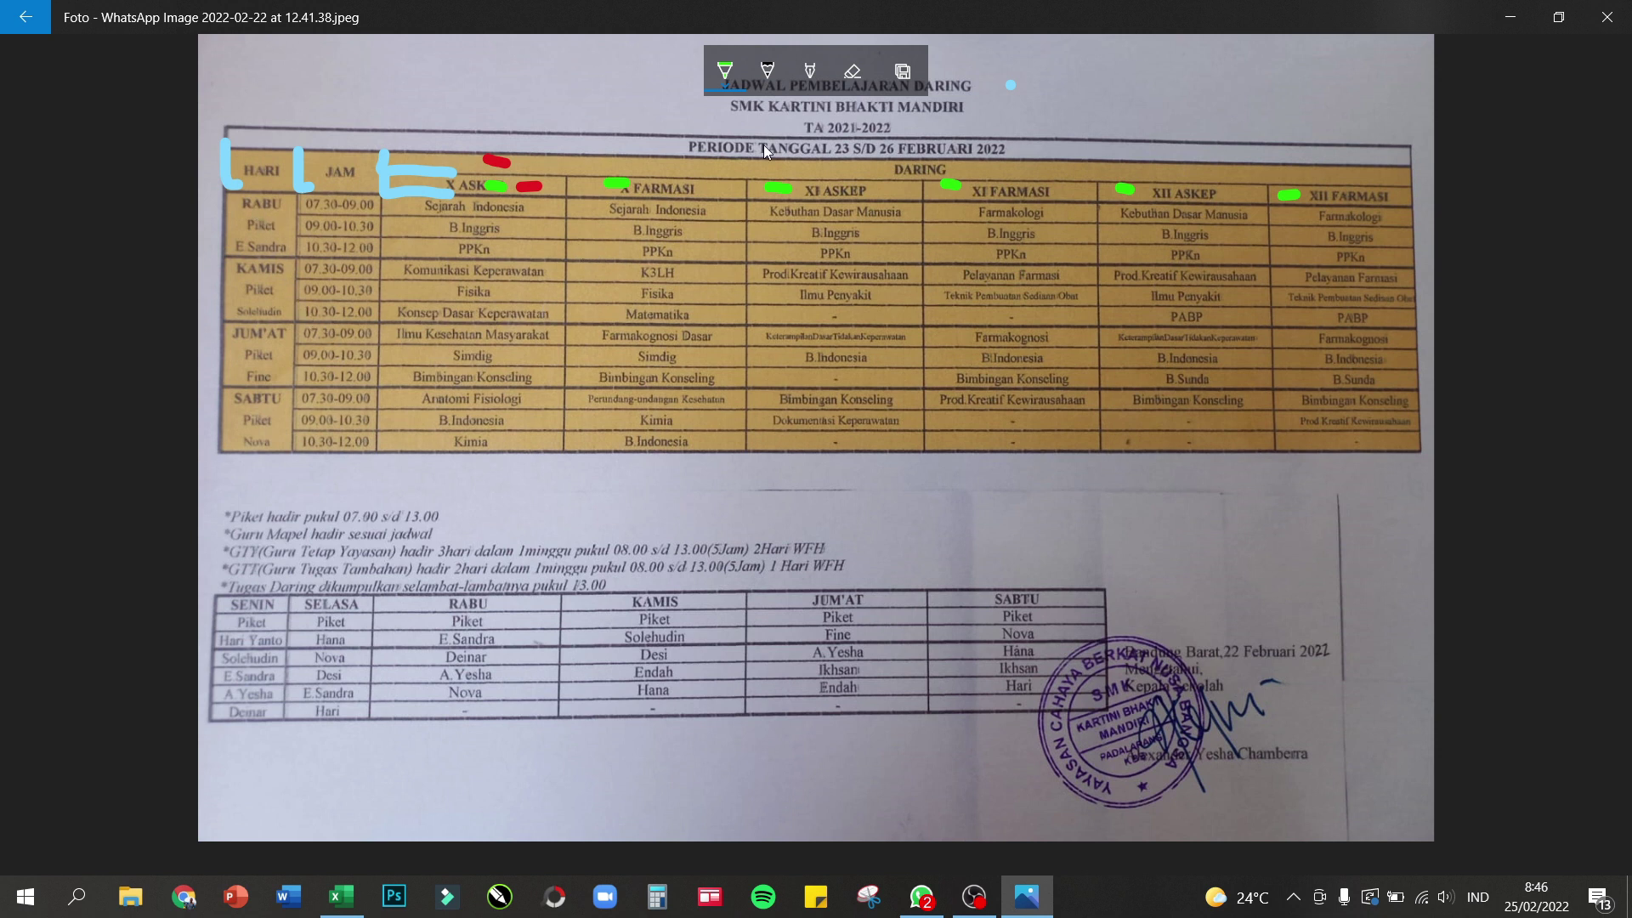
left_click(723, 78)
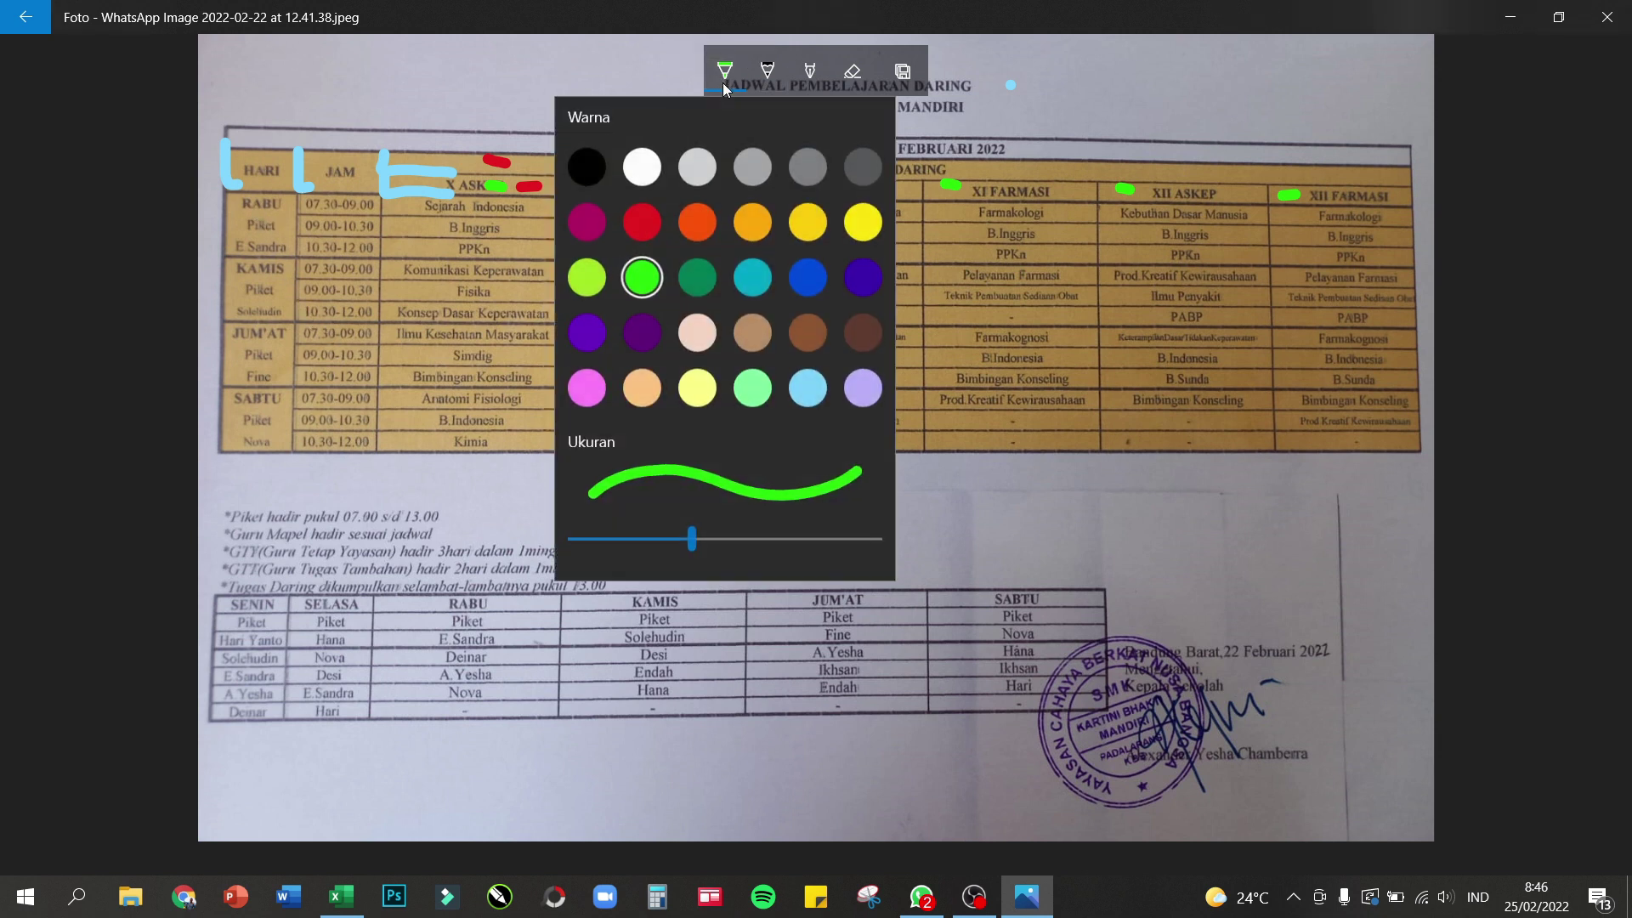
left_click(813, 281)
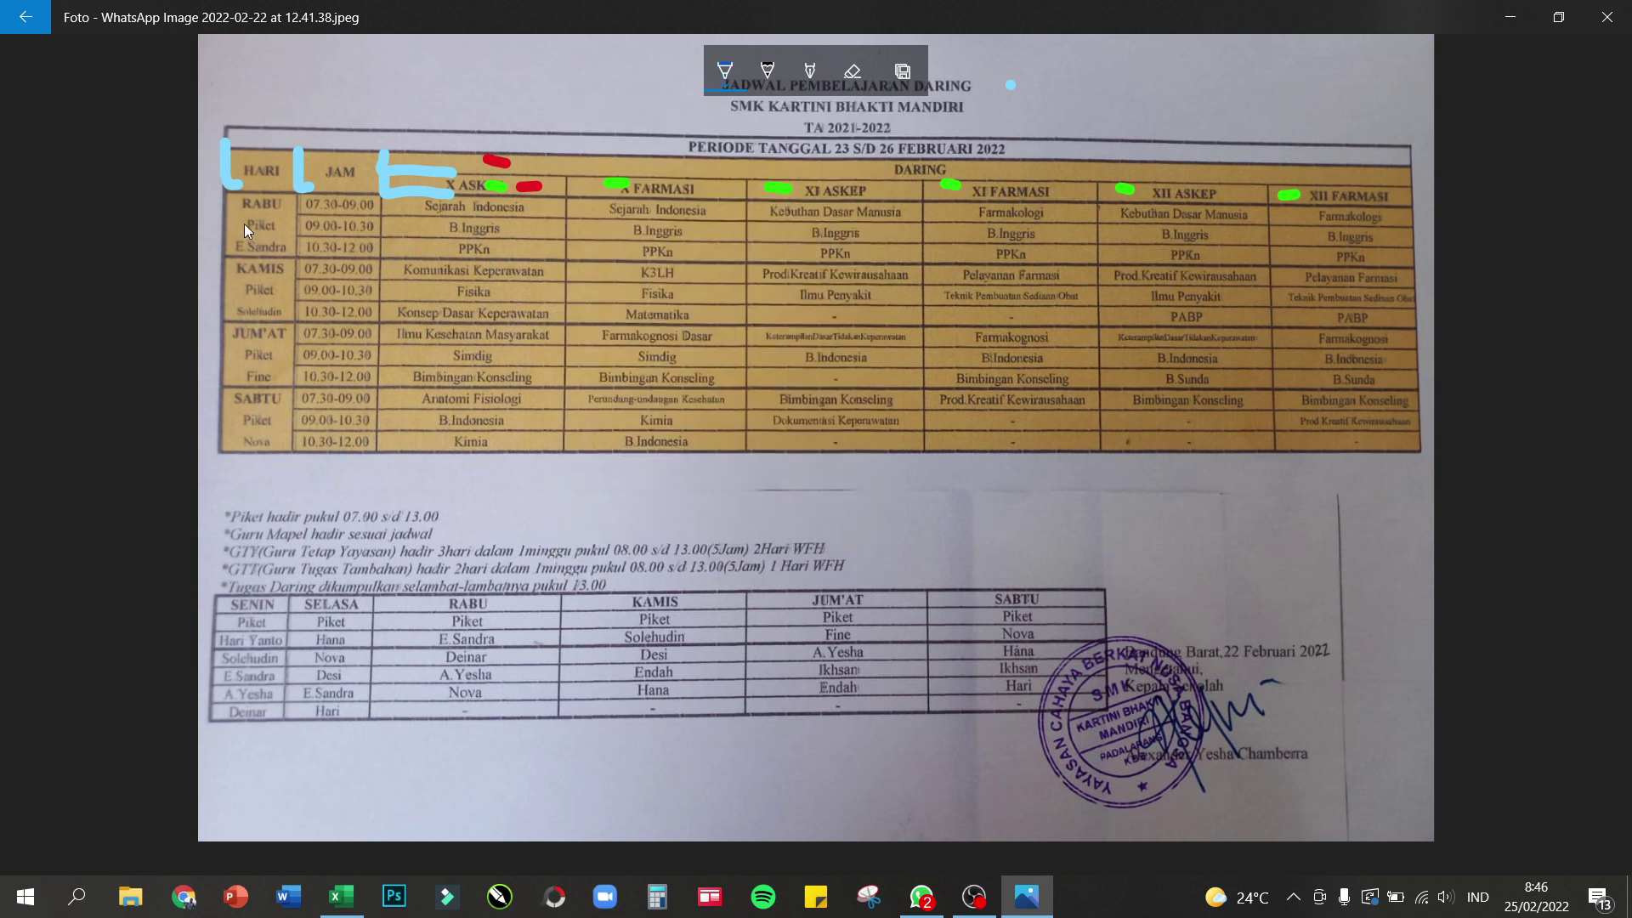
left_click(225, 206)
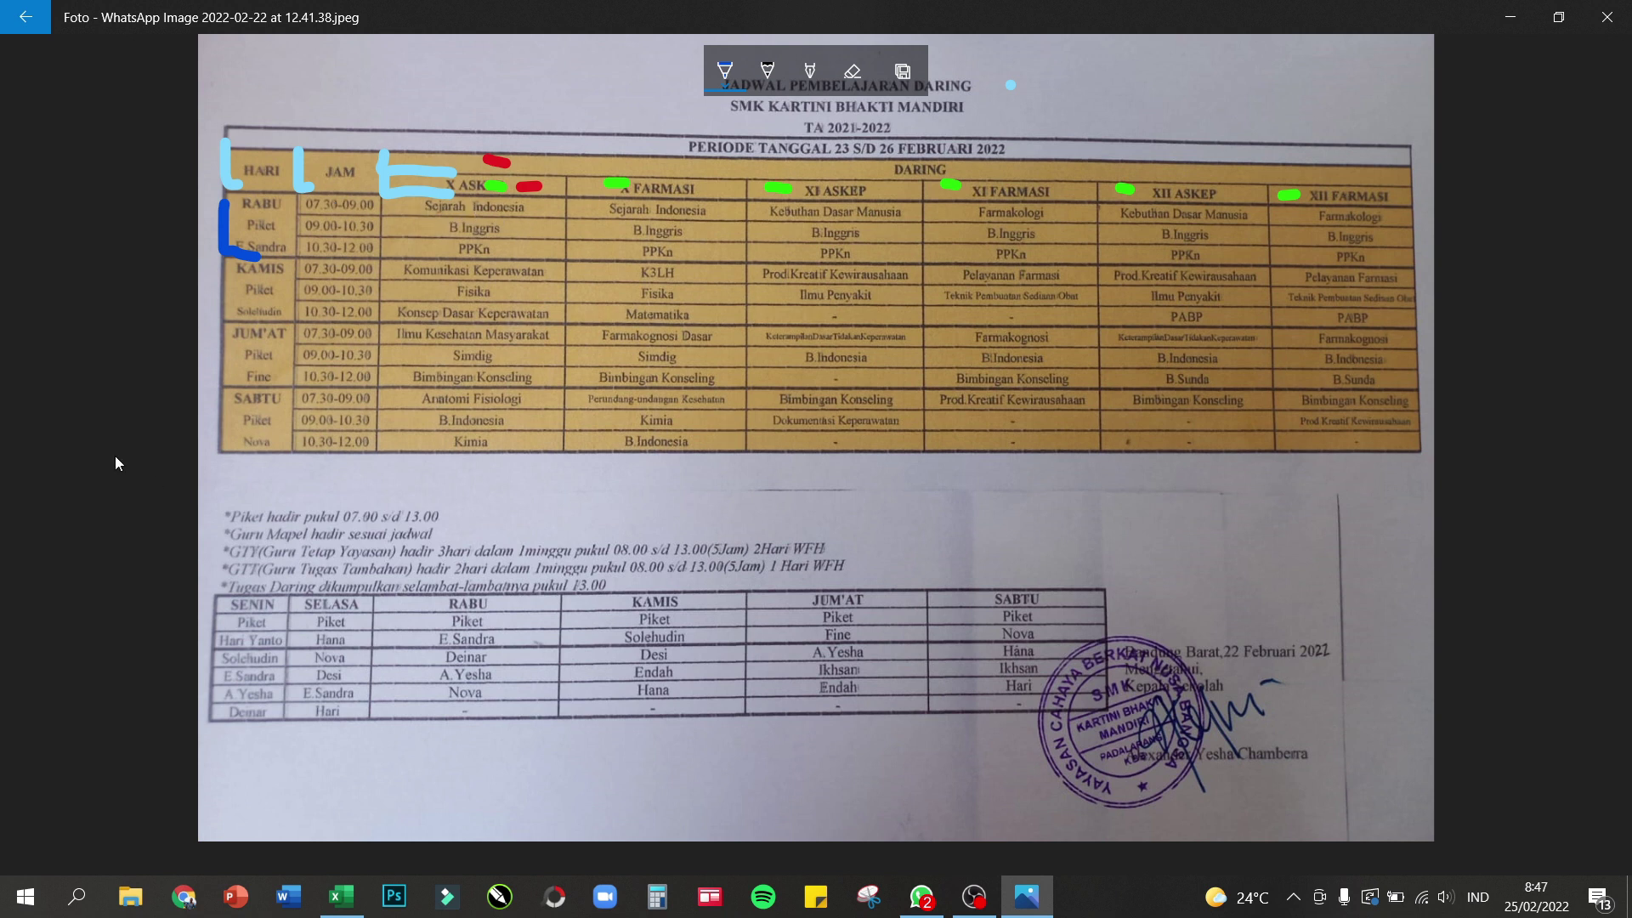
left_click(1029, 899)
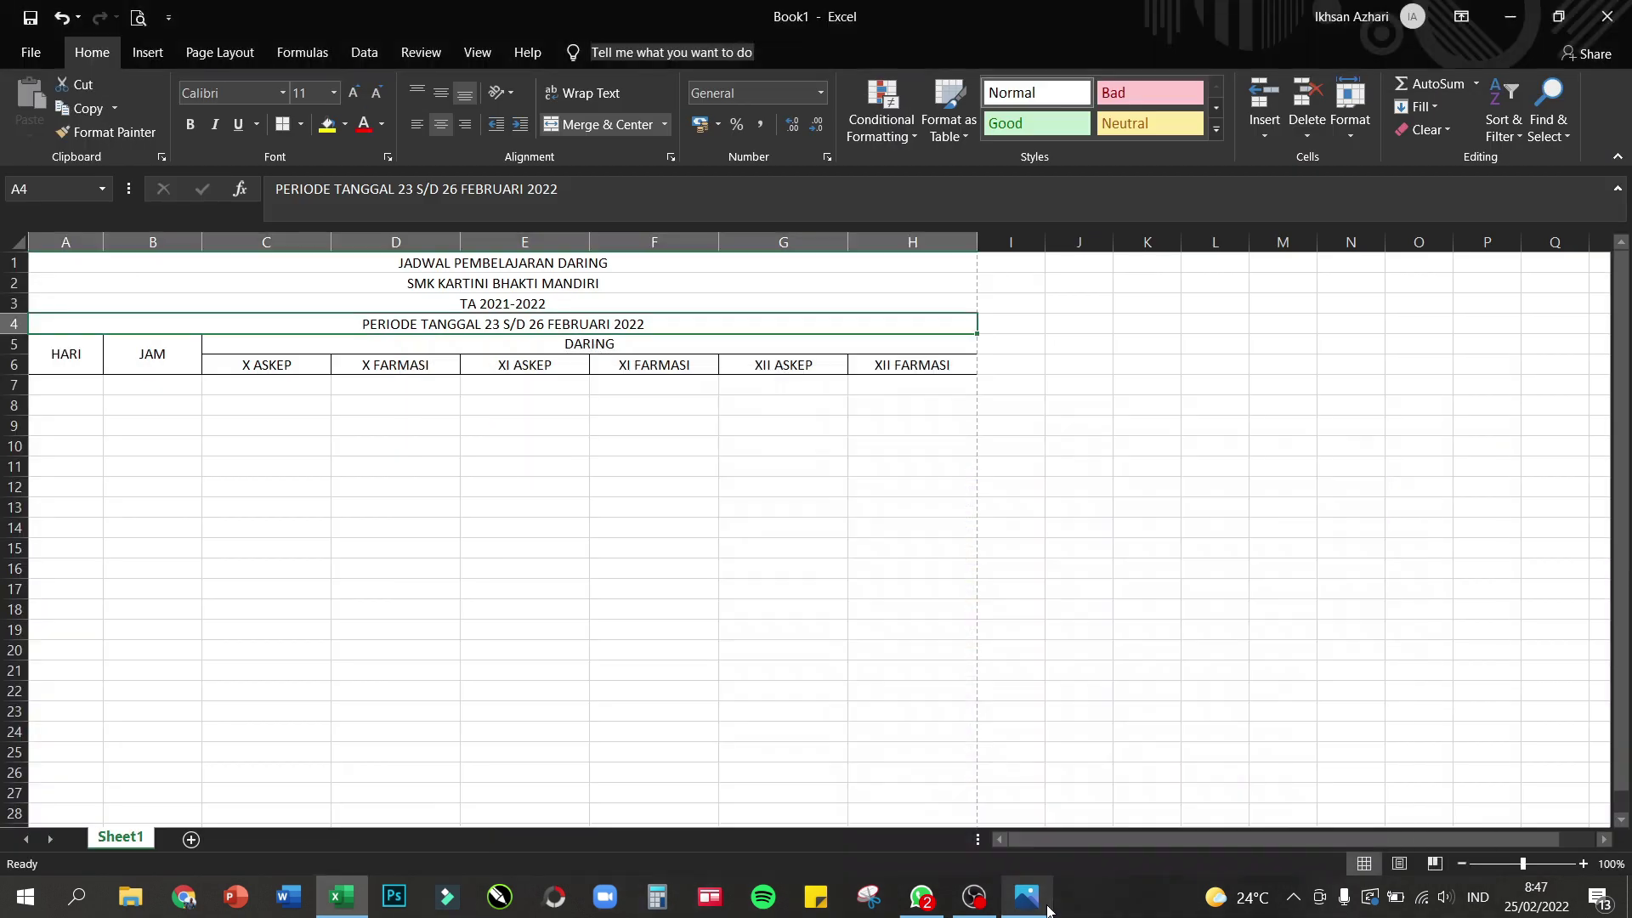
- Enter "RABU Piket Bu" followed by the duty teacher's name in A7, checking the wording against the schedule photo
left_click(66, 403)
left_click(65, 381)
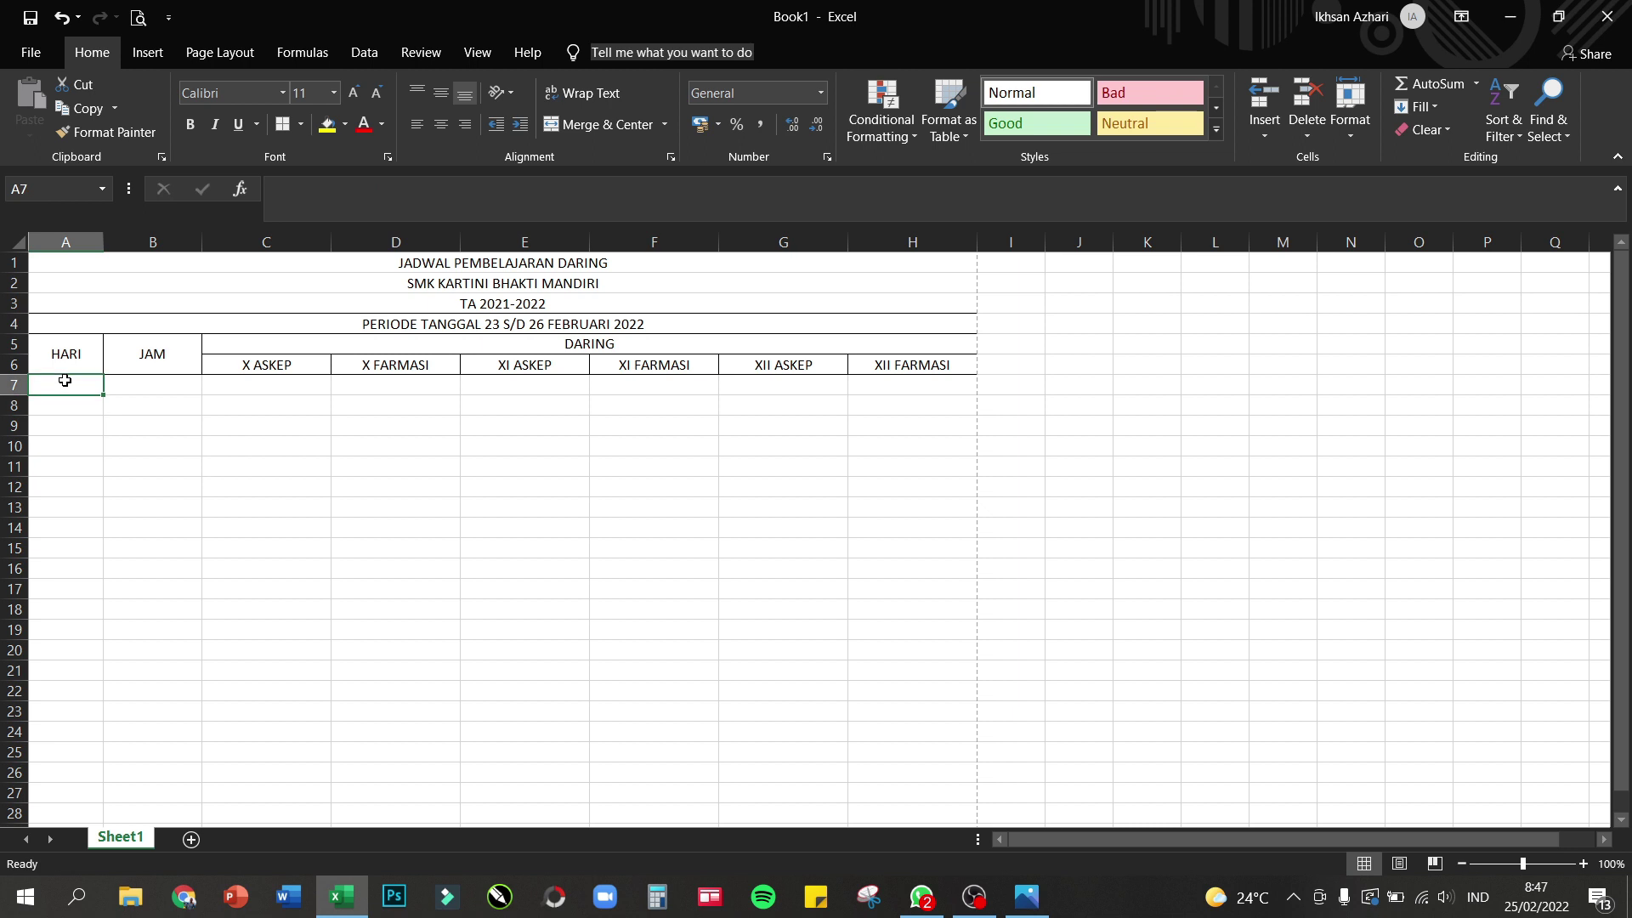
type("RA")
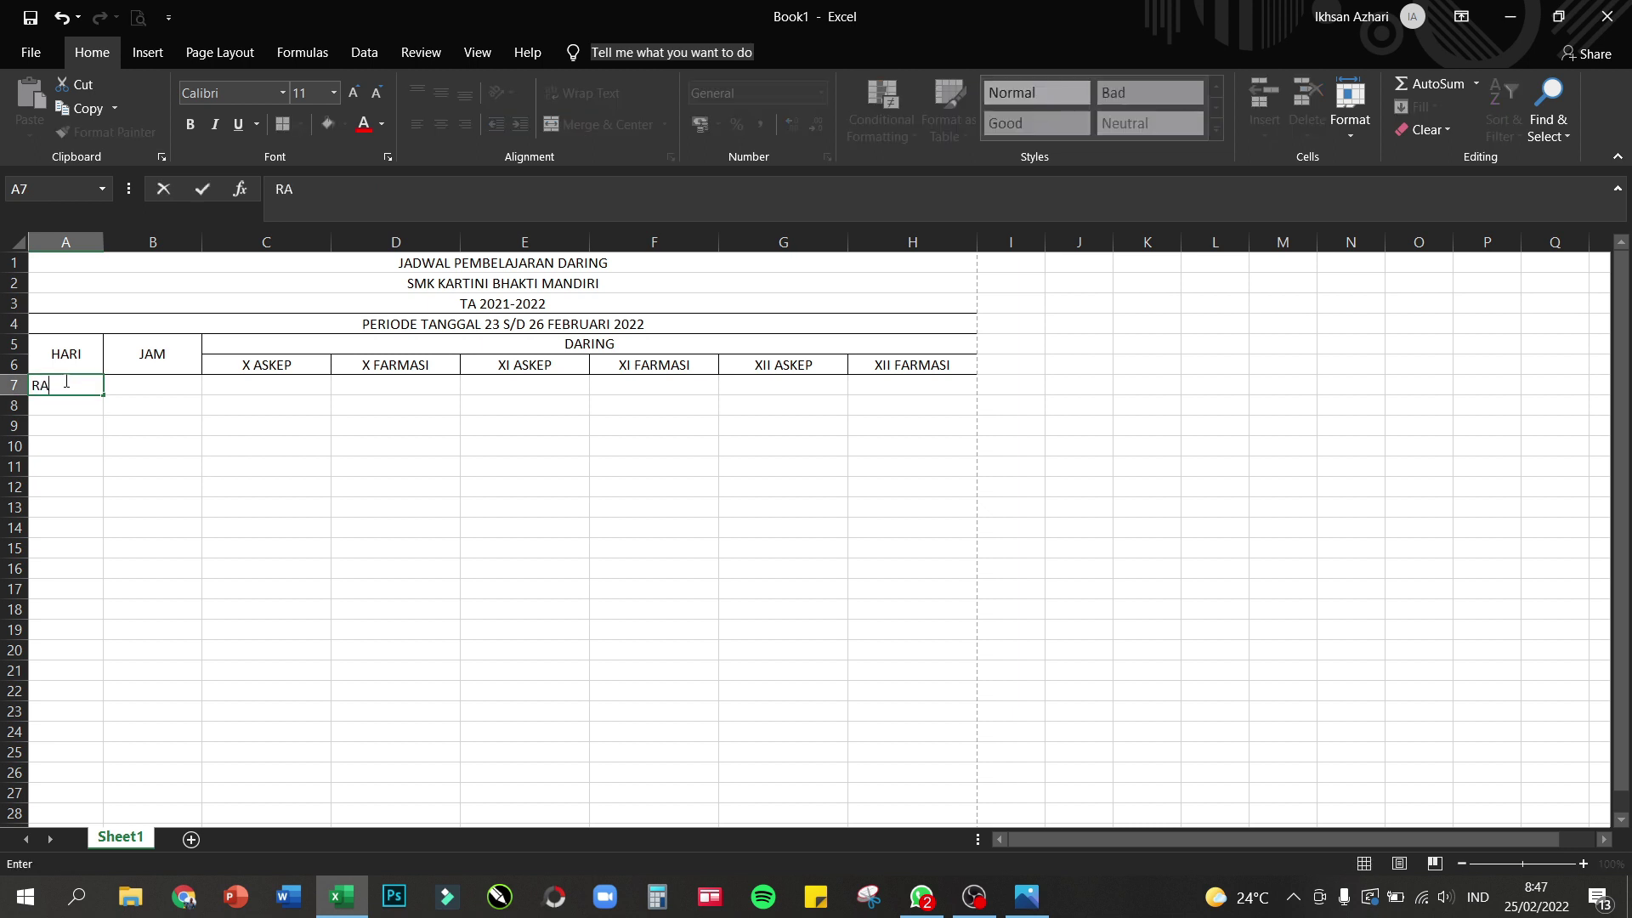
type("BU")
left_click(1026, 901)
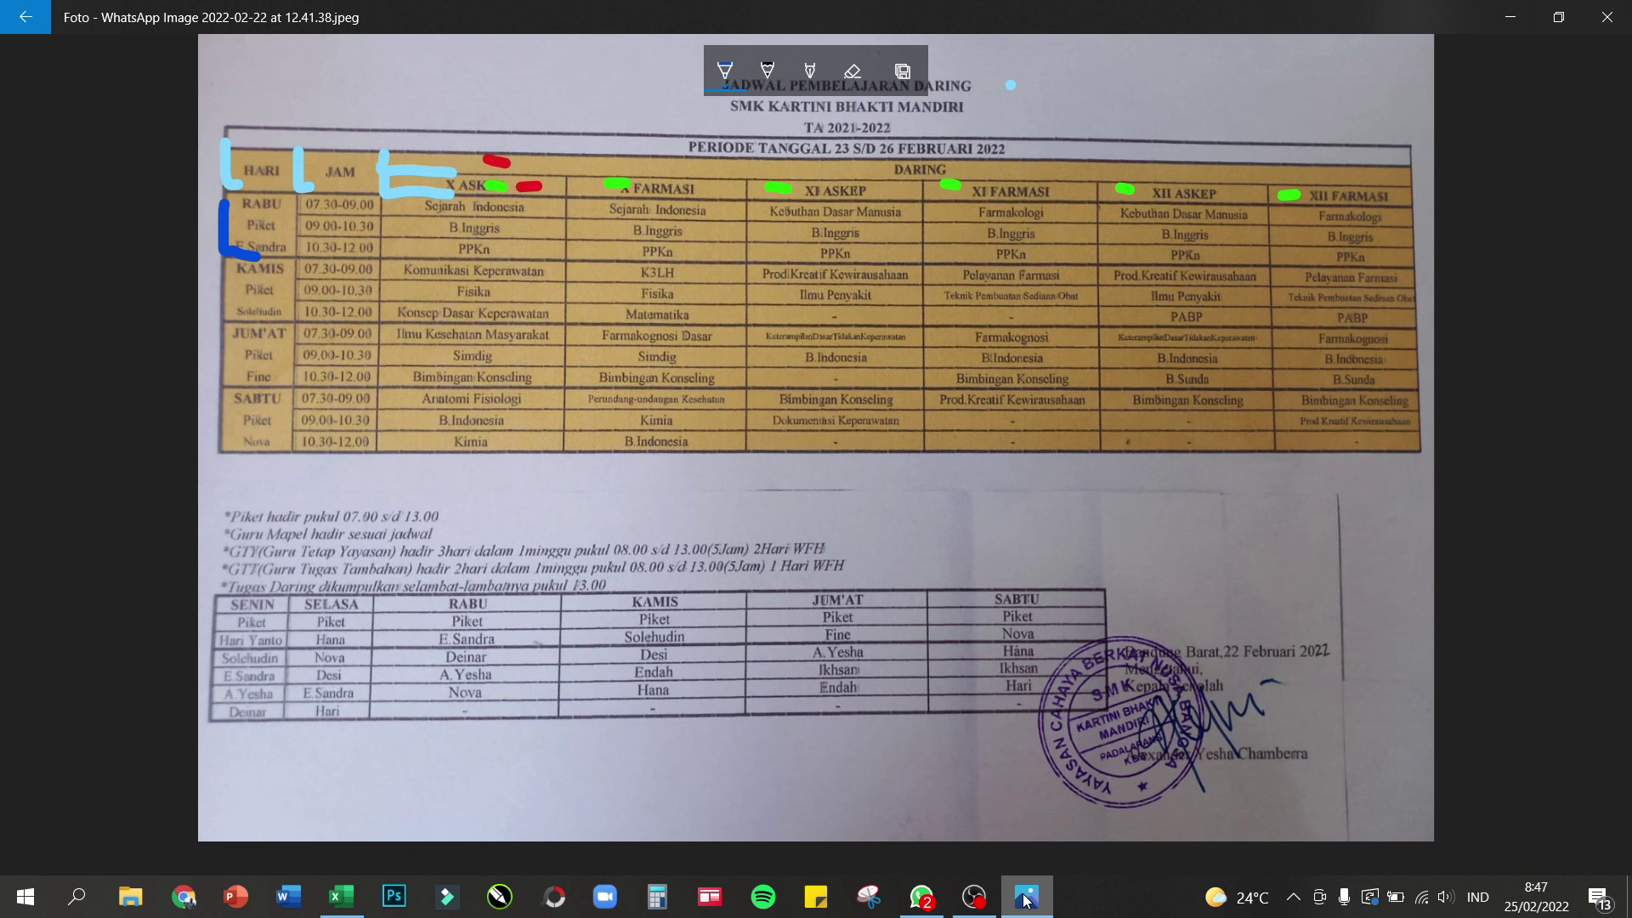
left_click(1026, 900)
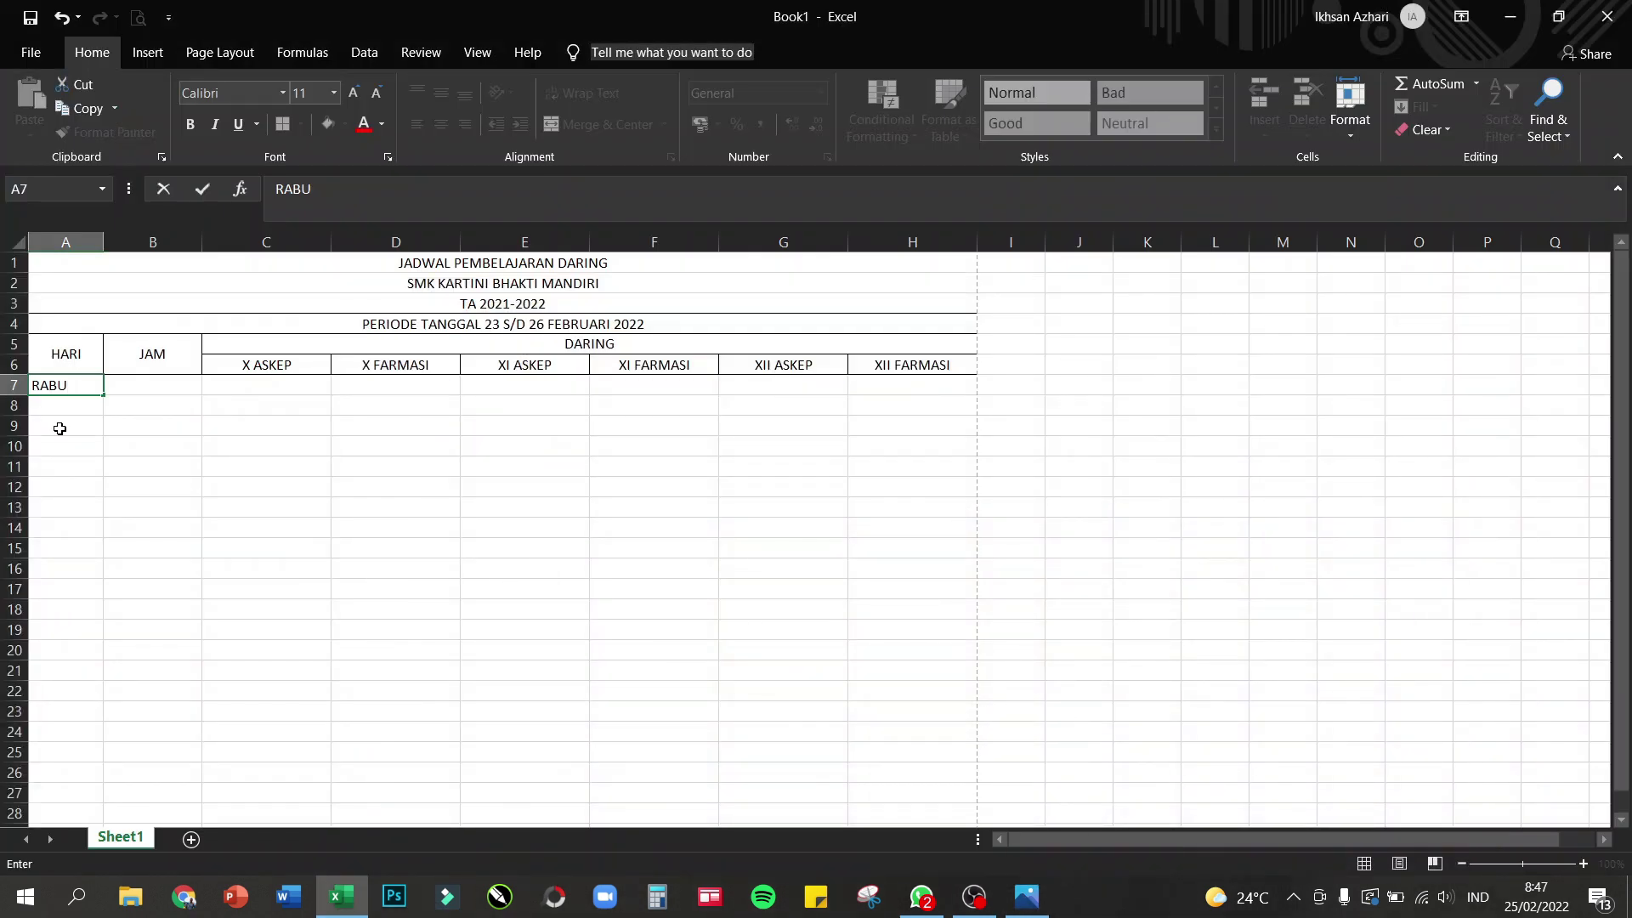
type("Piket Bu Sandra")
left_click(170, 464)
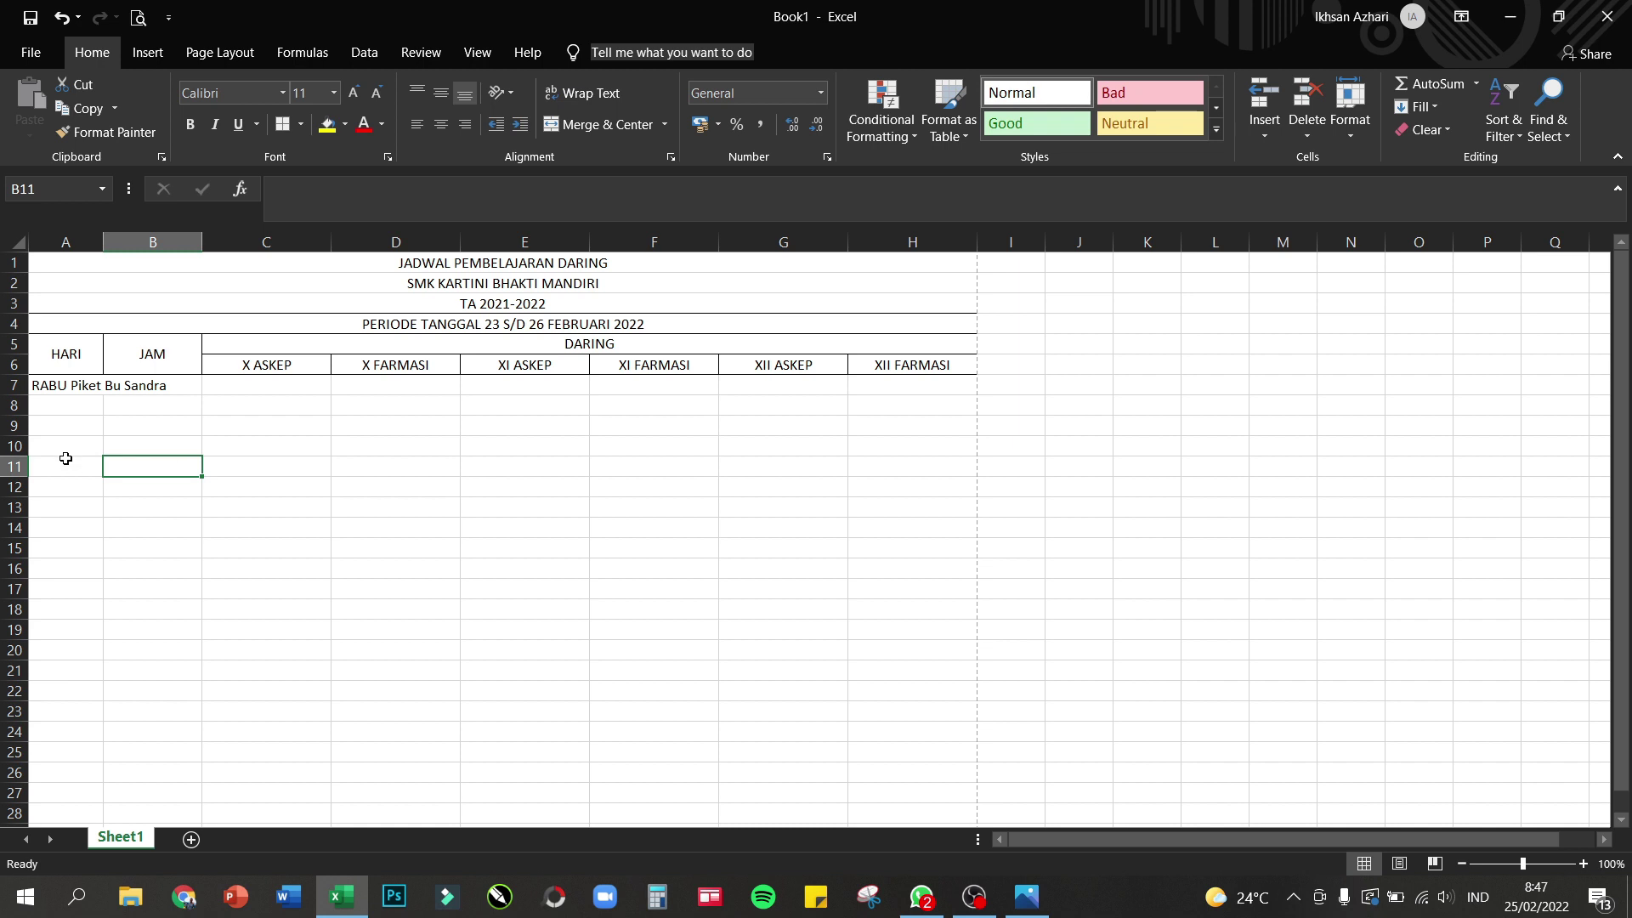
- Compare the RABU cell with the schedule photo and merge and center it across A7:A9
left_click(71, 391)
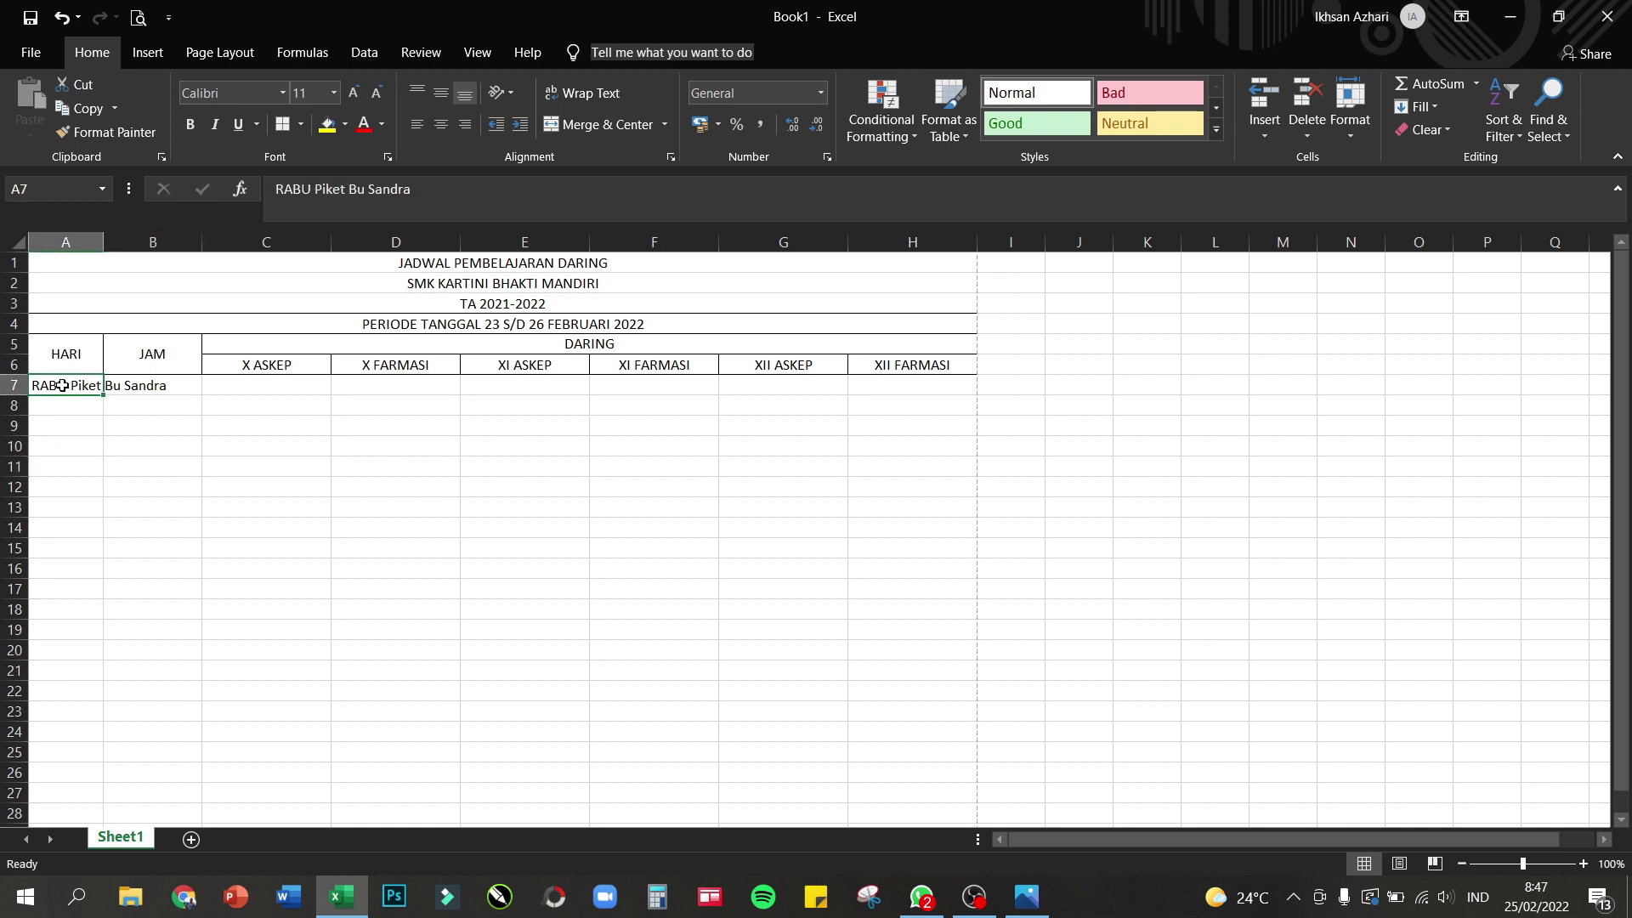
left_click(186, 388)
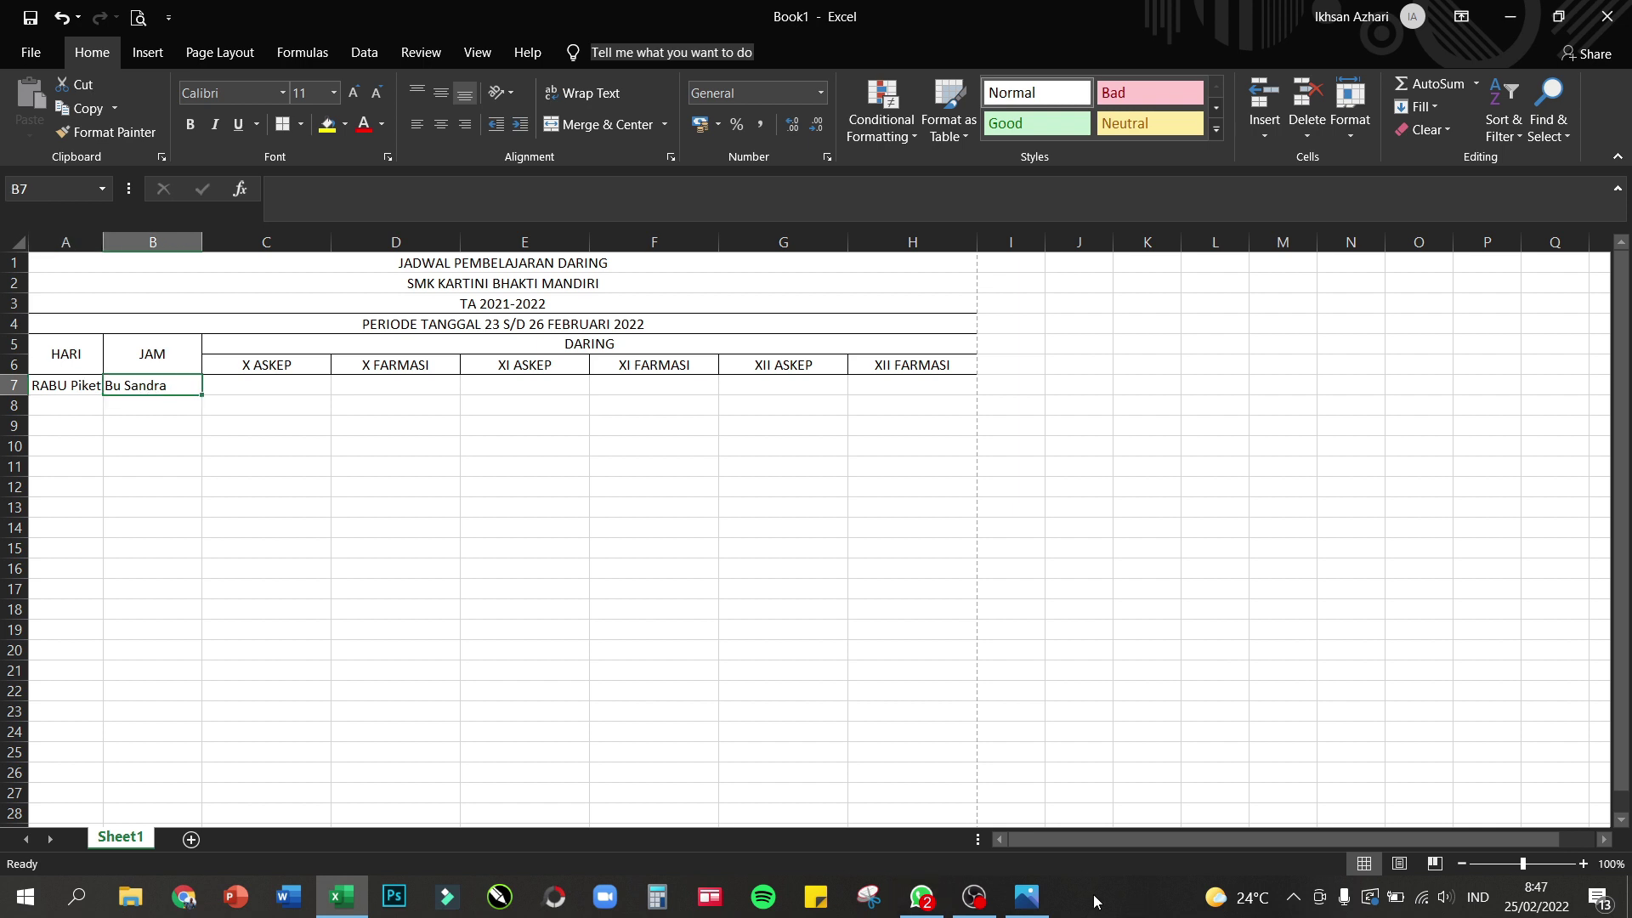
left_click(1043, 903)
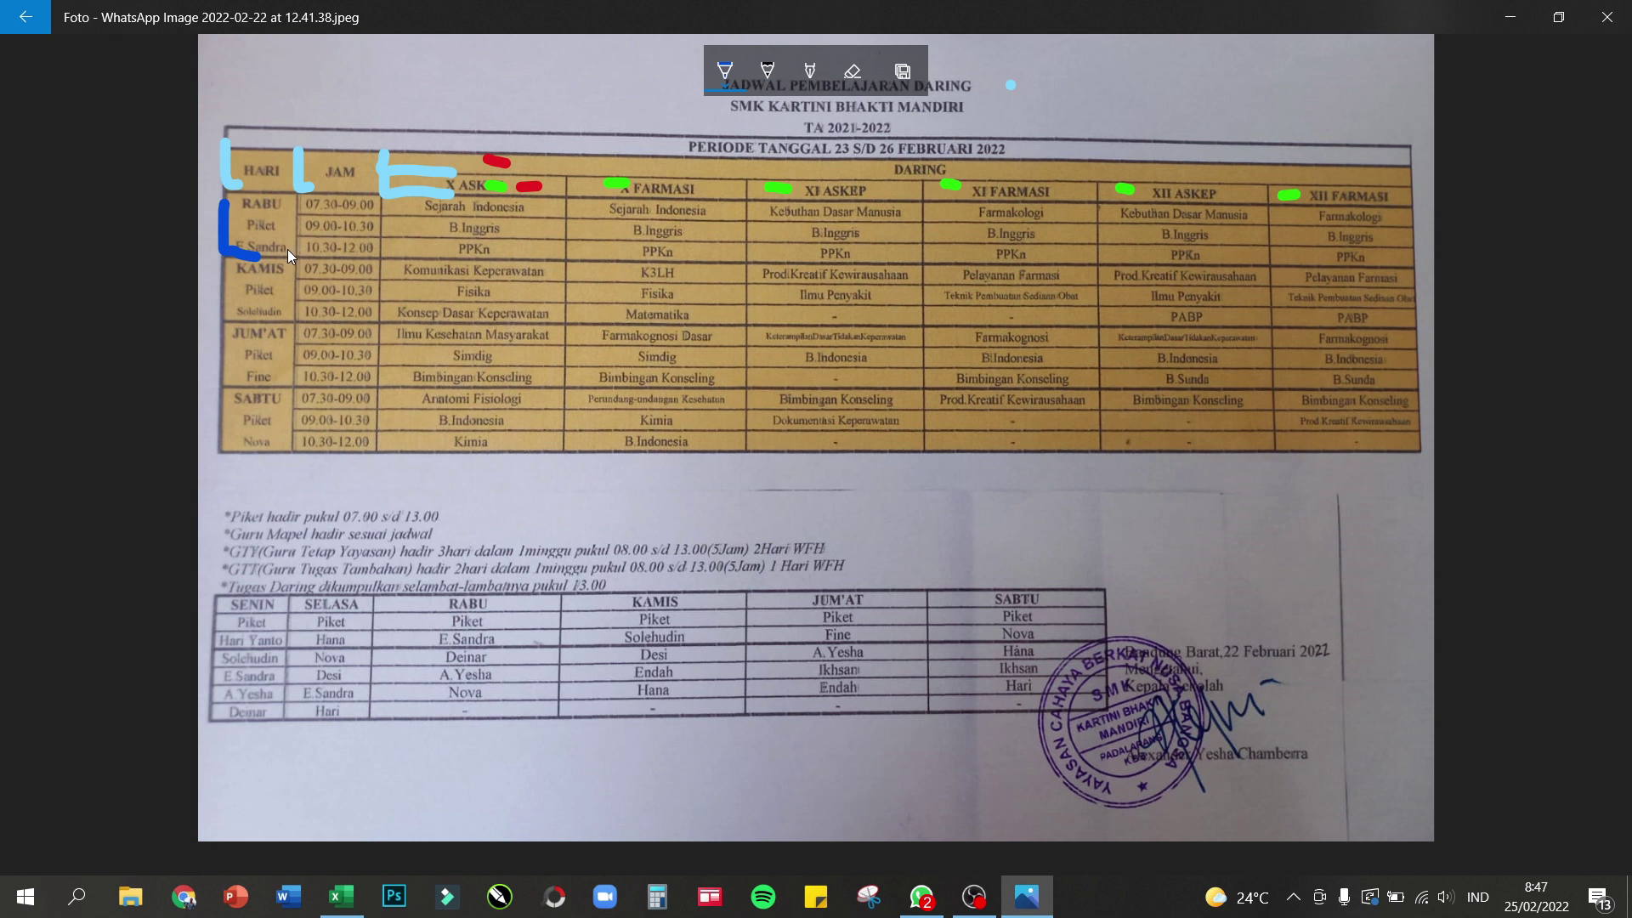
left_click(1028, 898)
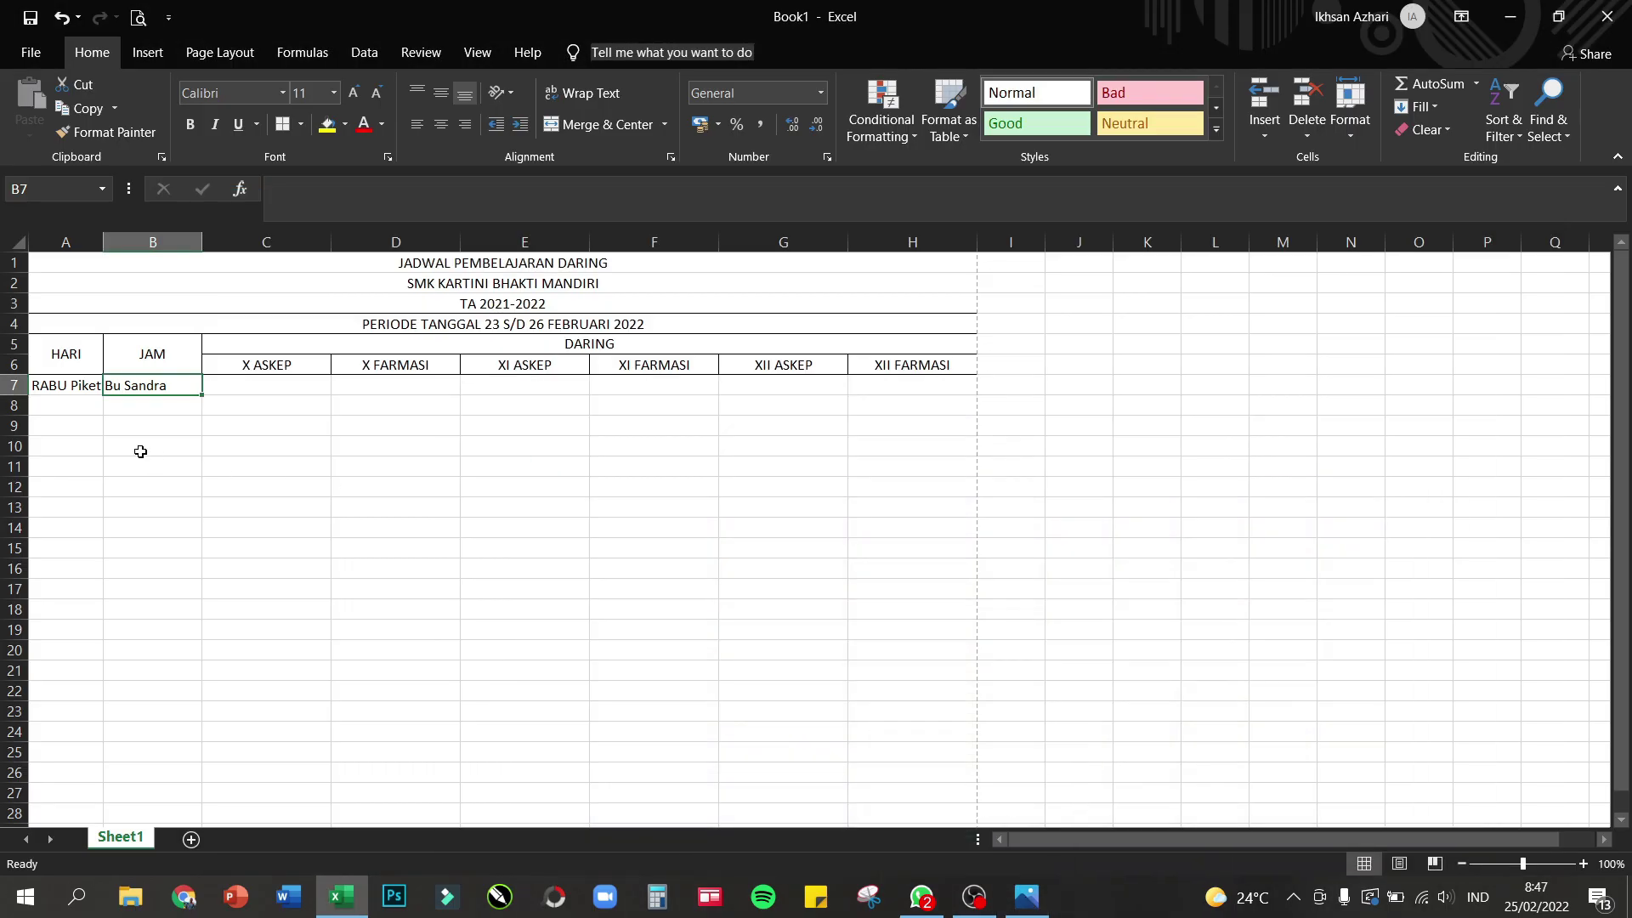
left_click(66, 388)
left_click_drag(67, 389, 67, 427)
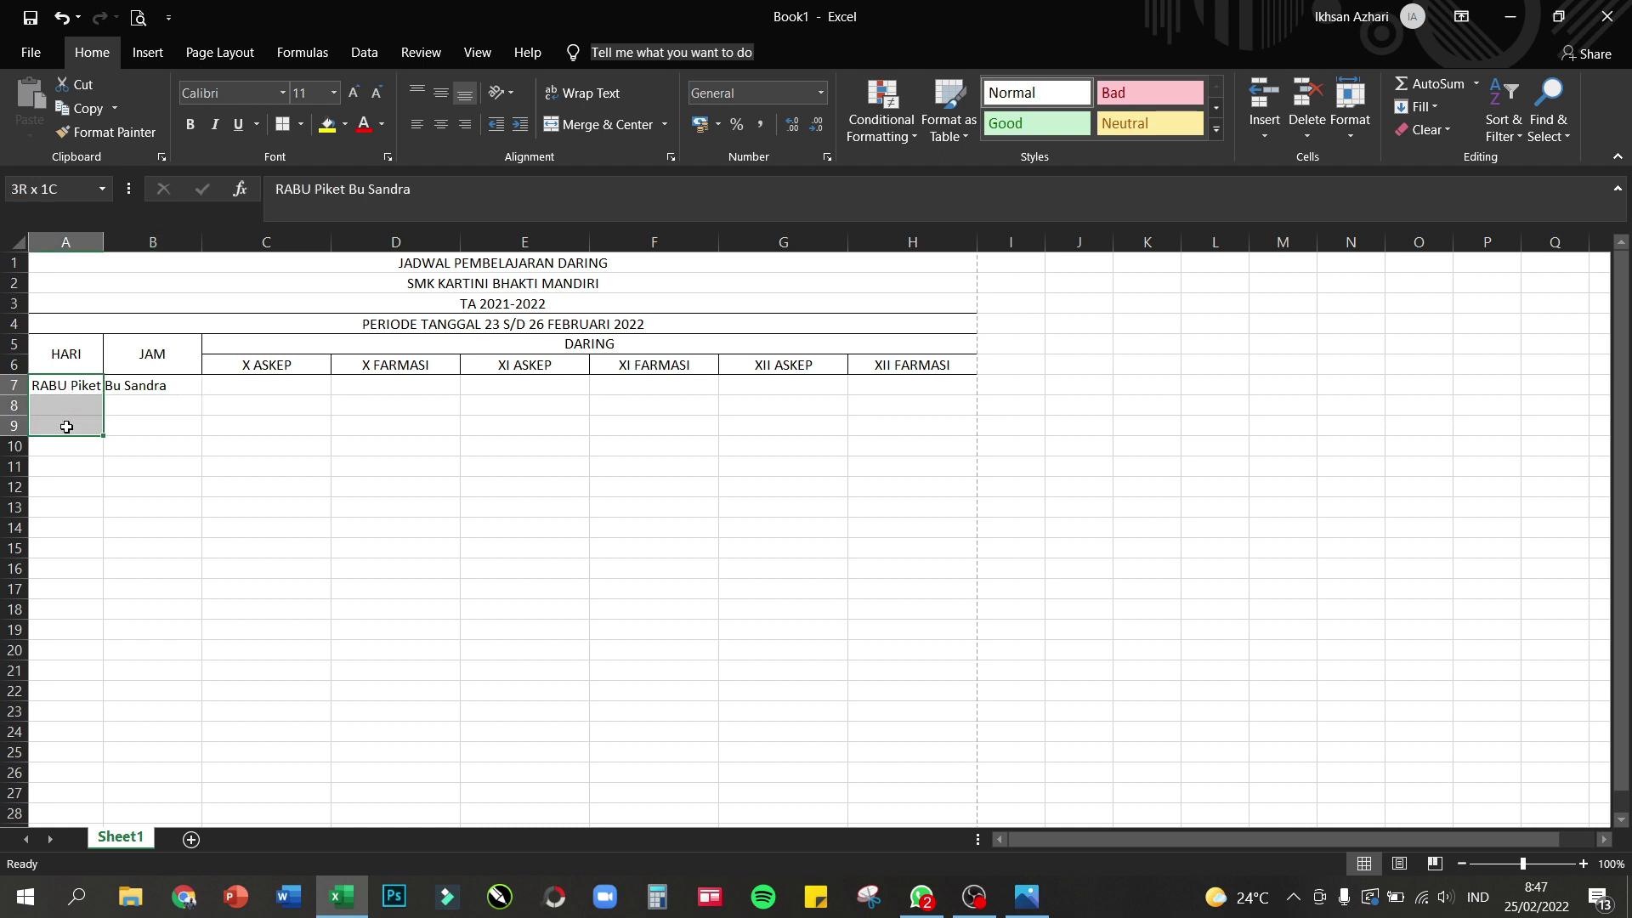
left_click(597, 124)
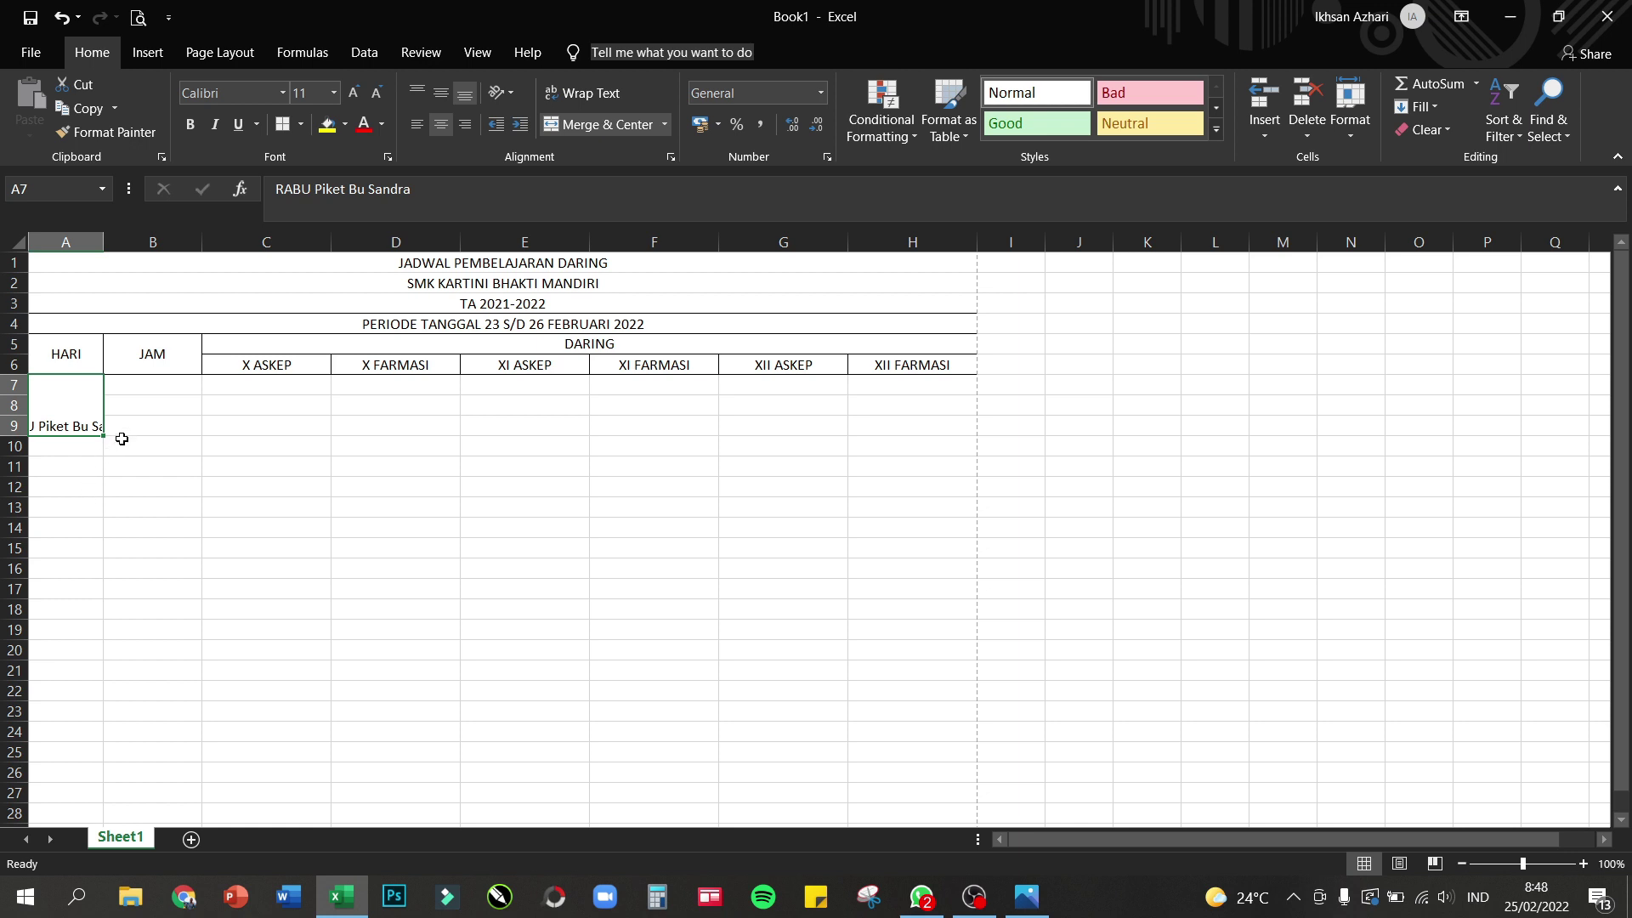
left_click(161, 444)
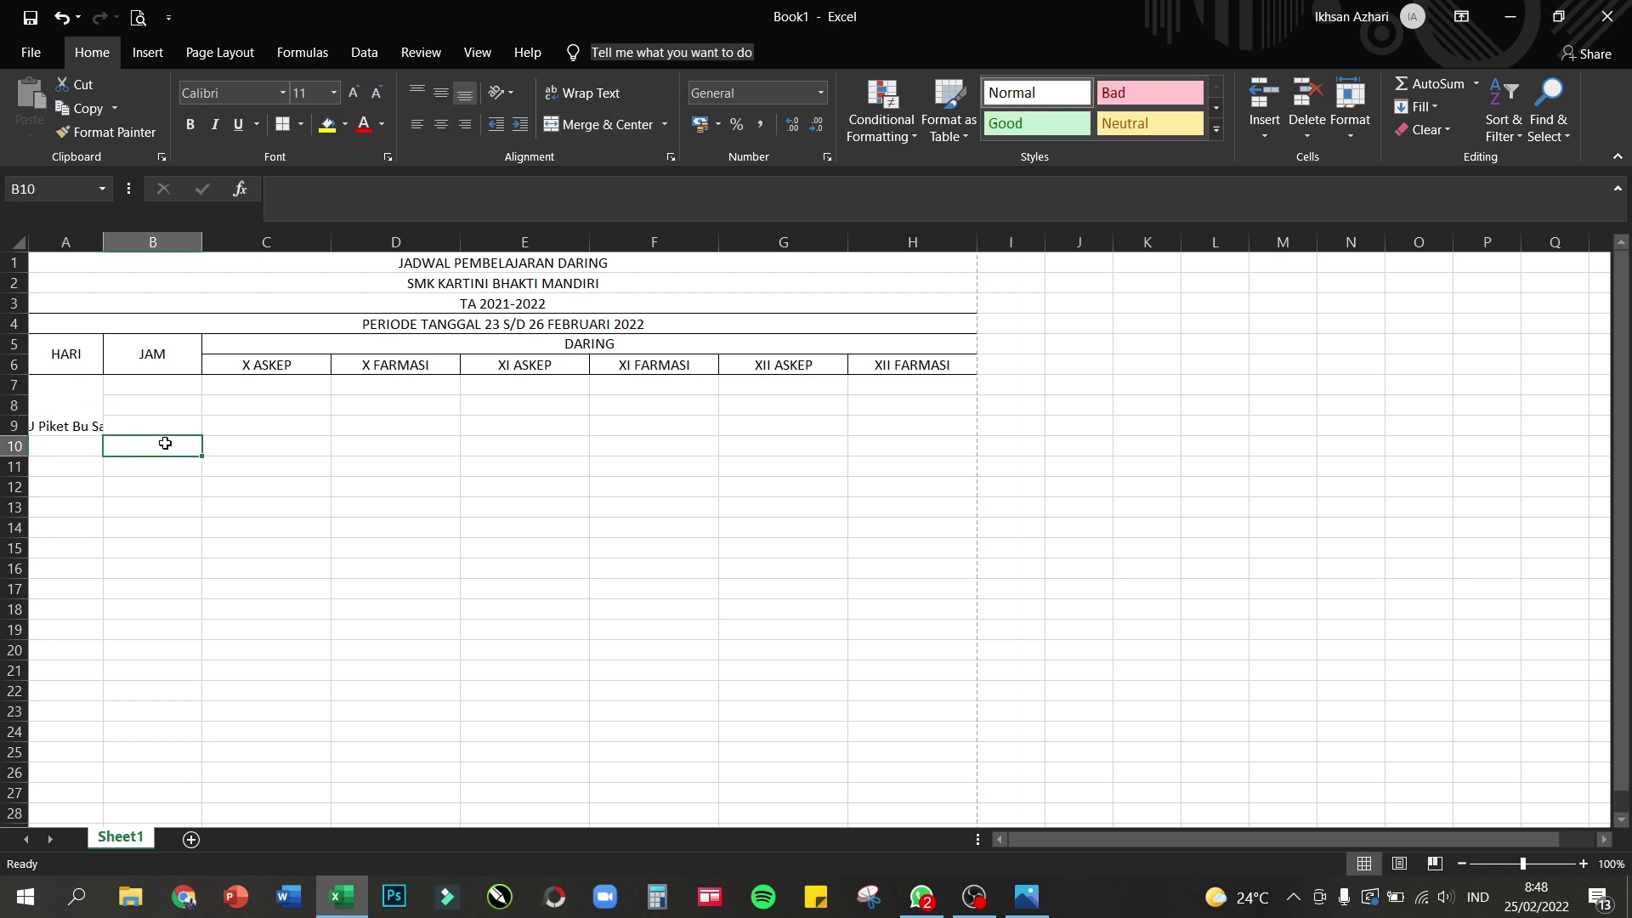
- Wrap the text of the merged RABU Piket cell in A7:A9
left_click(69, 405)
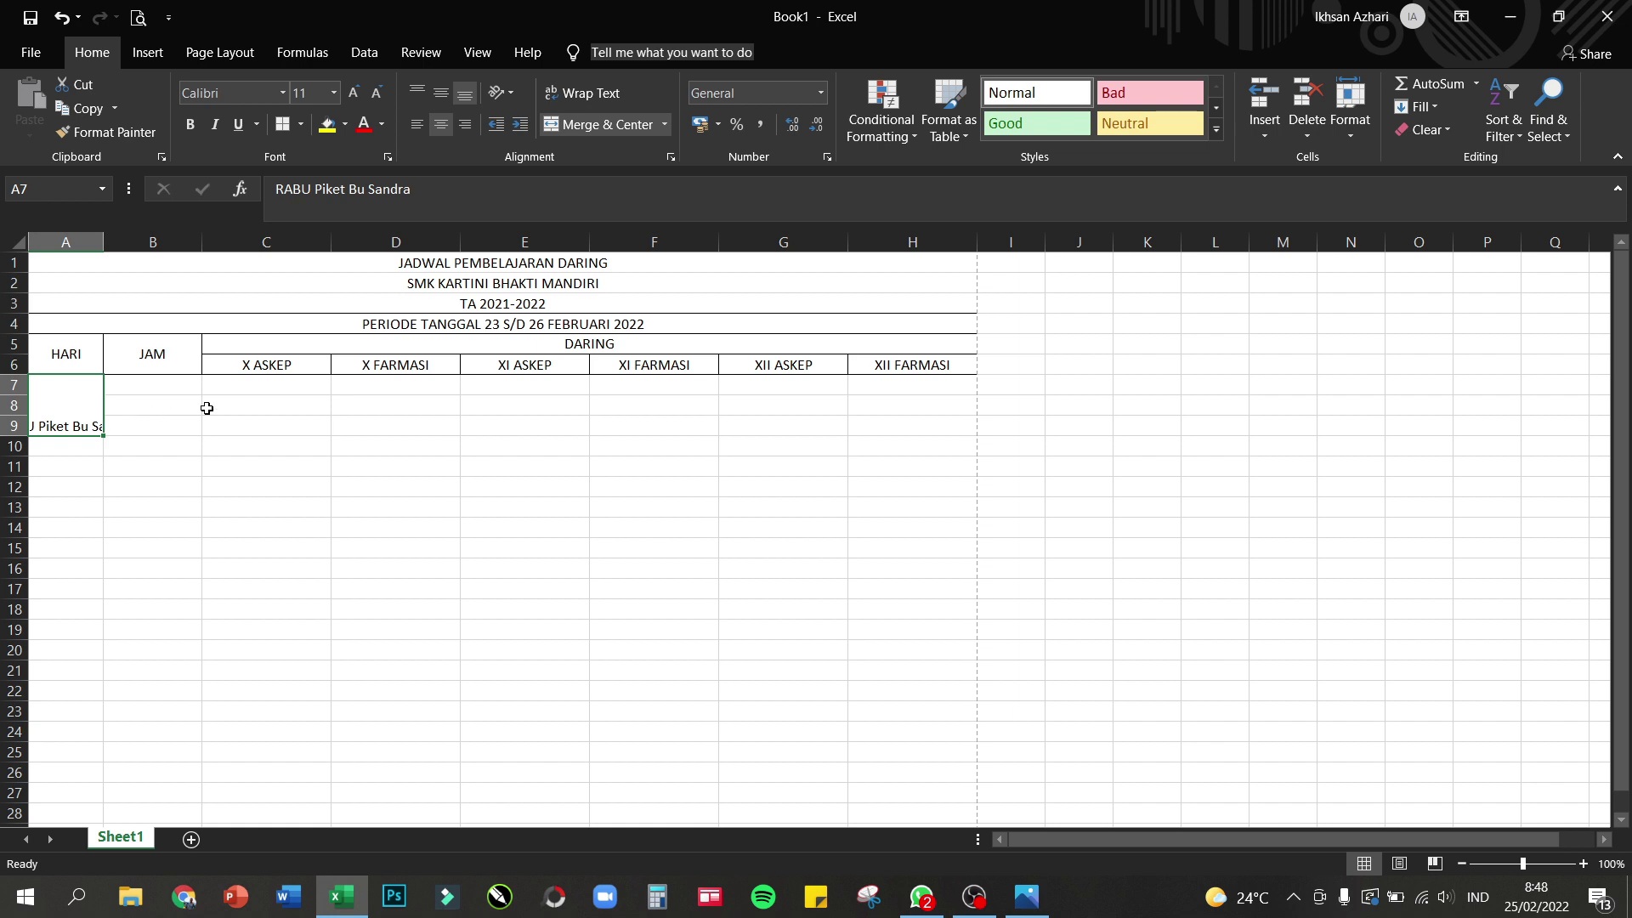
left_click(569, 94)
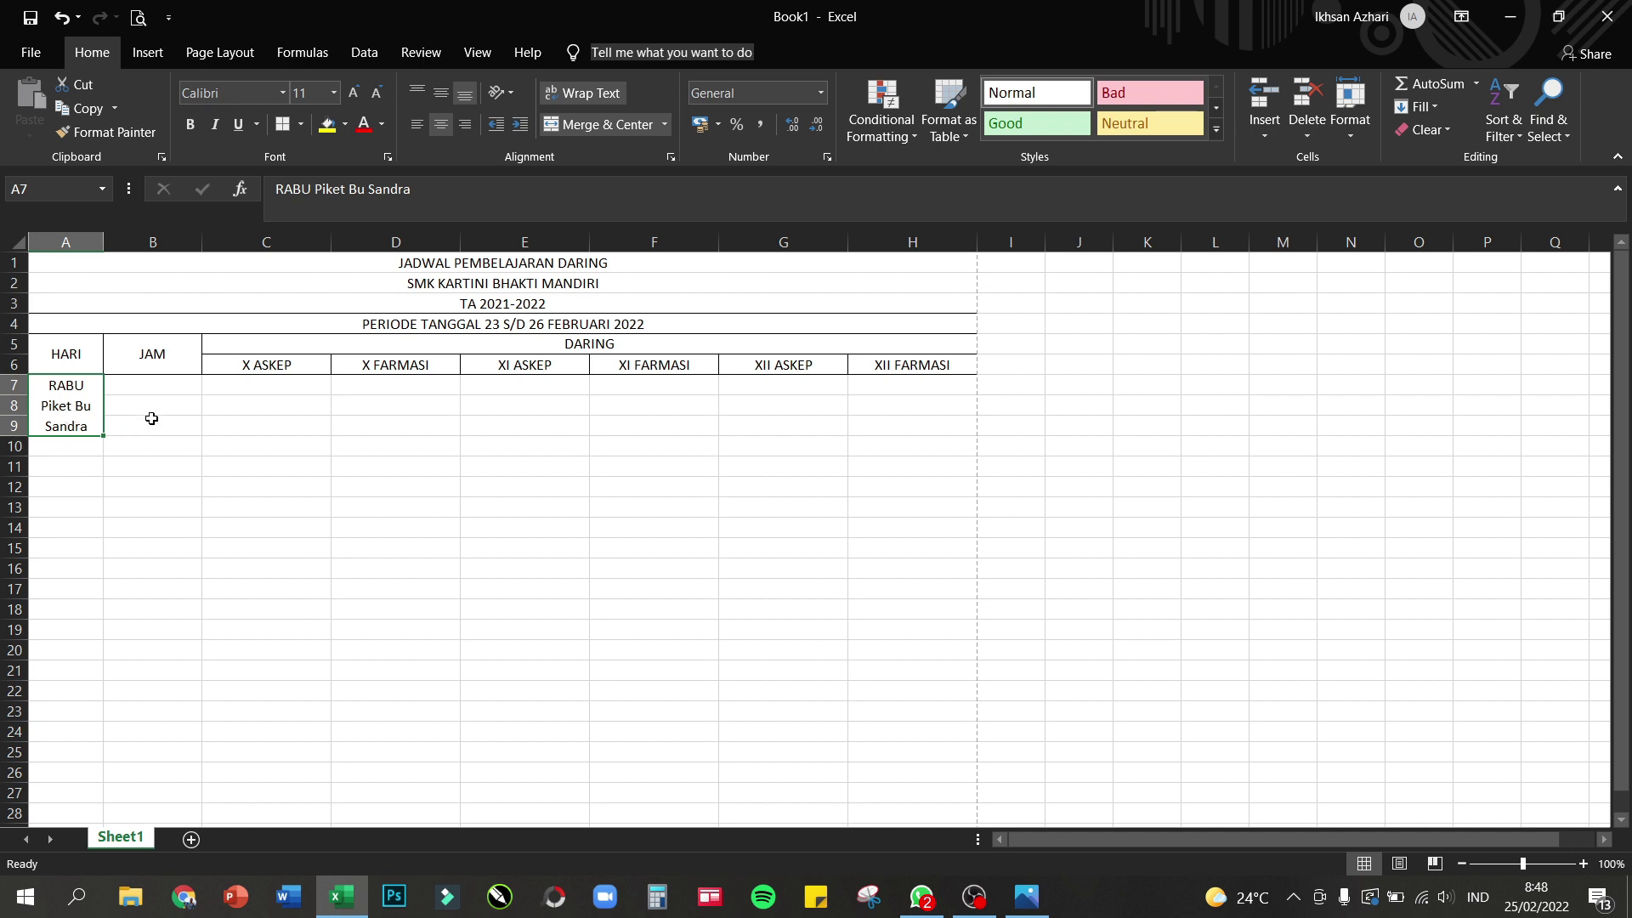
left_click(176, 381)
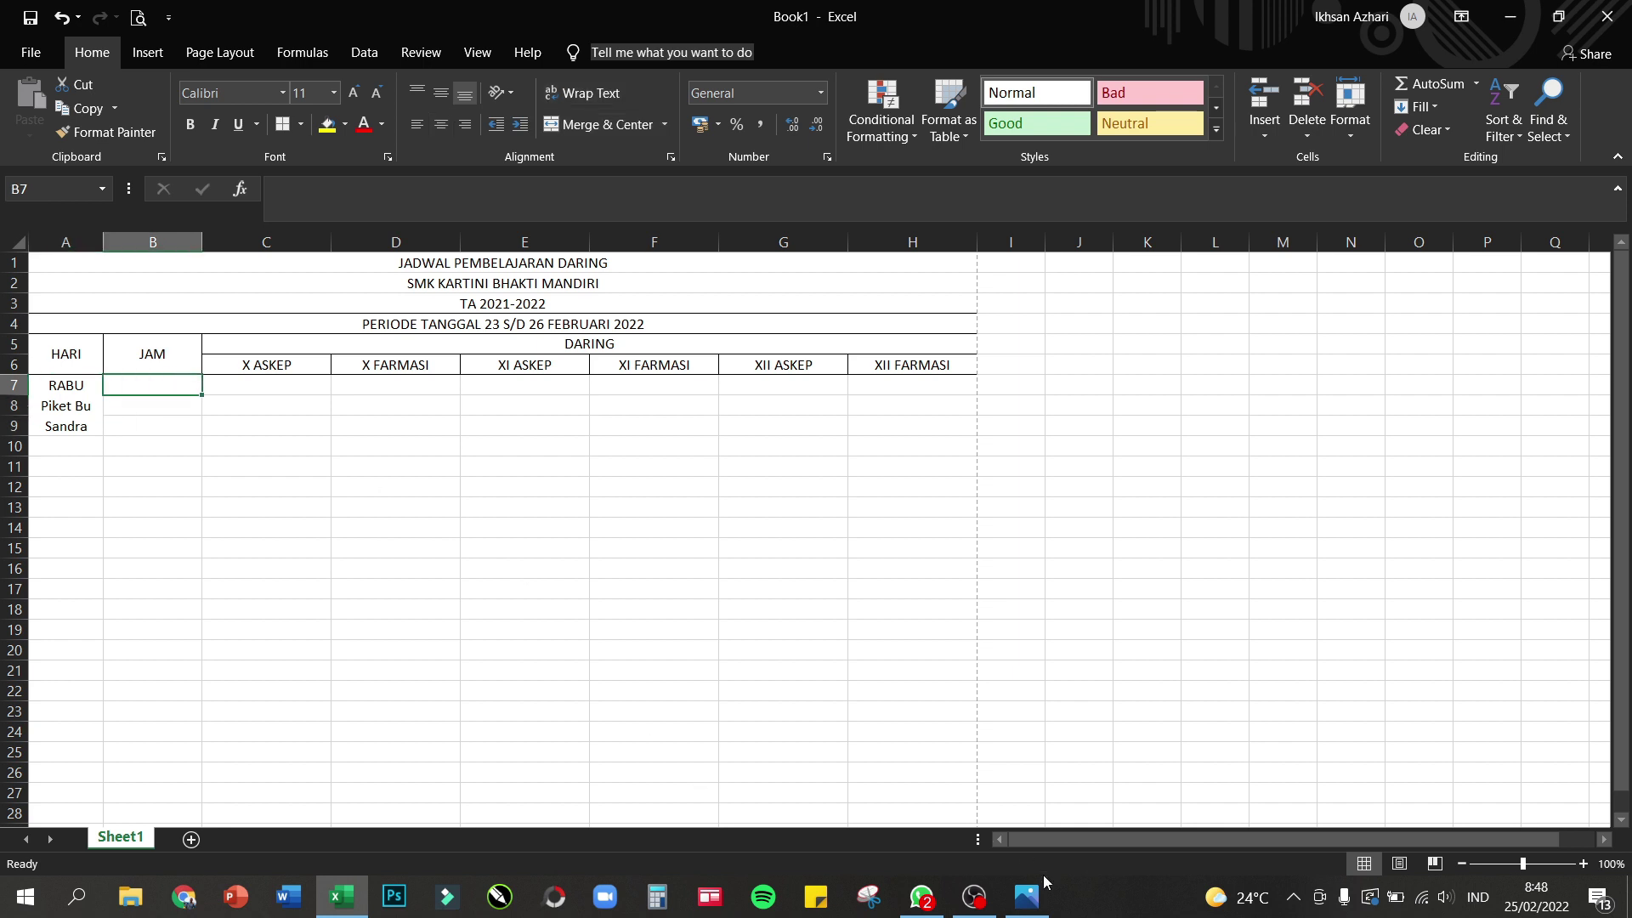
- Check the first RABU time slot on the schedule photo and enter 07.30-09.00 in B7
left_click(1035, 902)
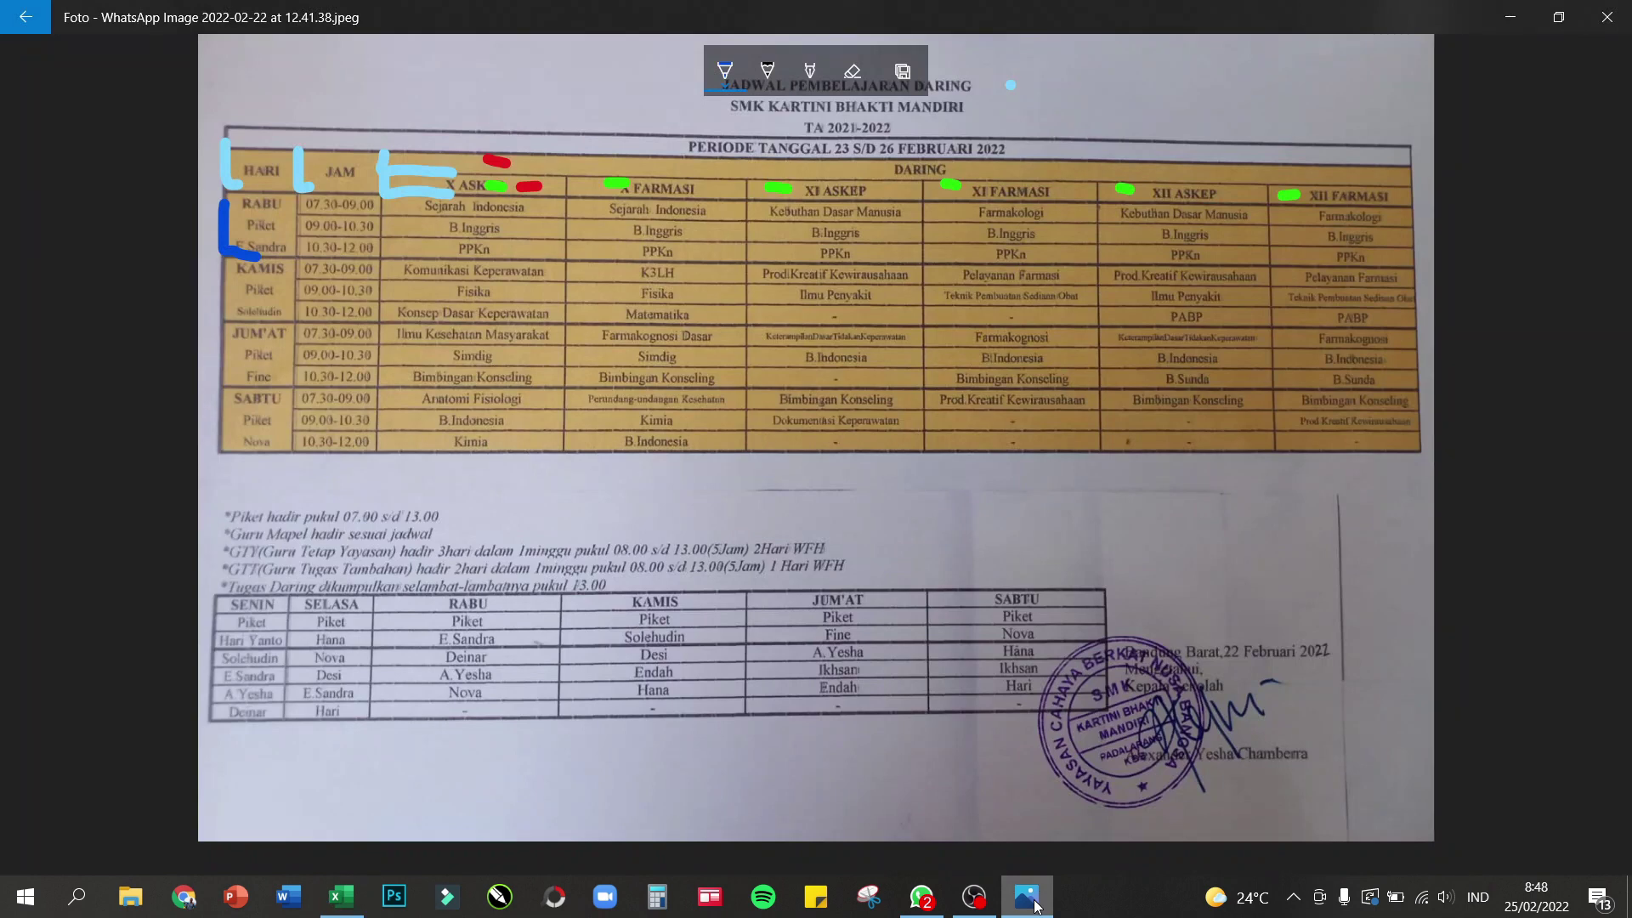
left_click(1034, 903)
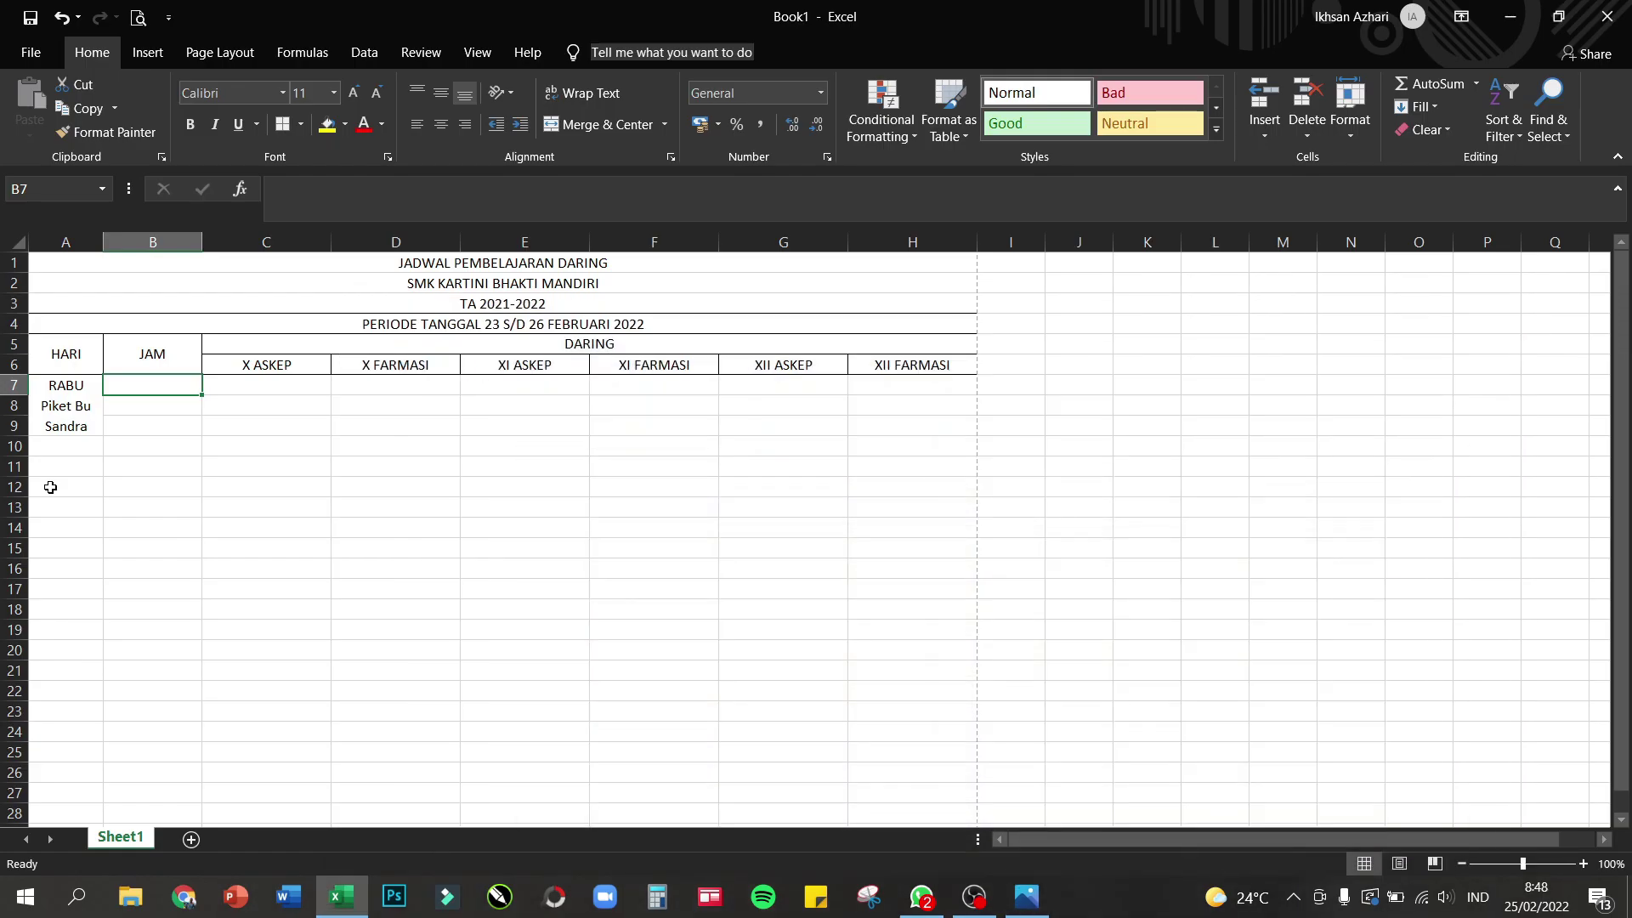
type("7")
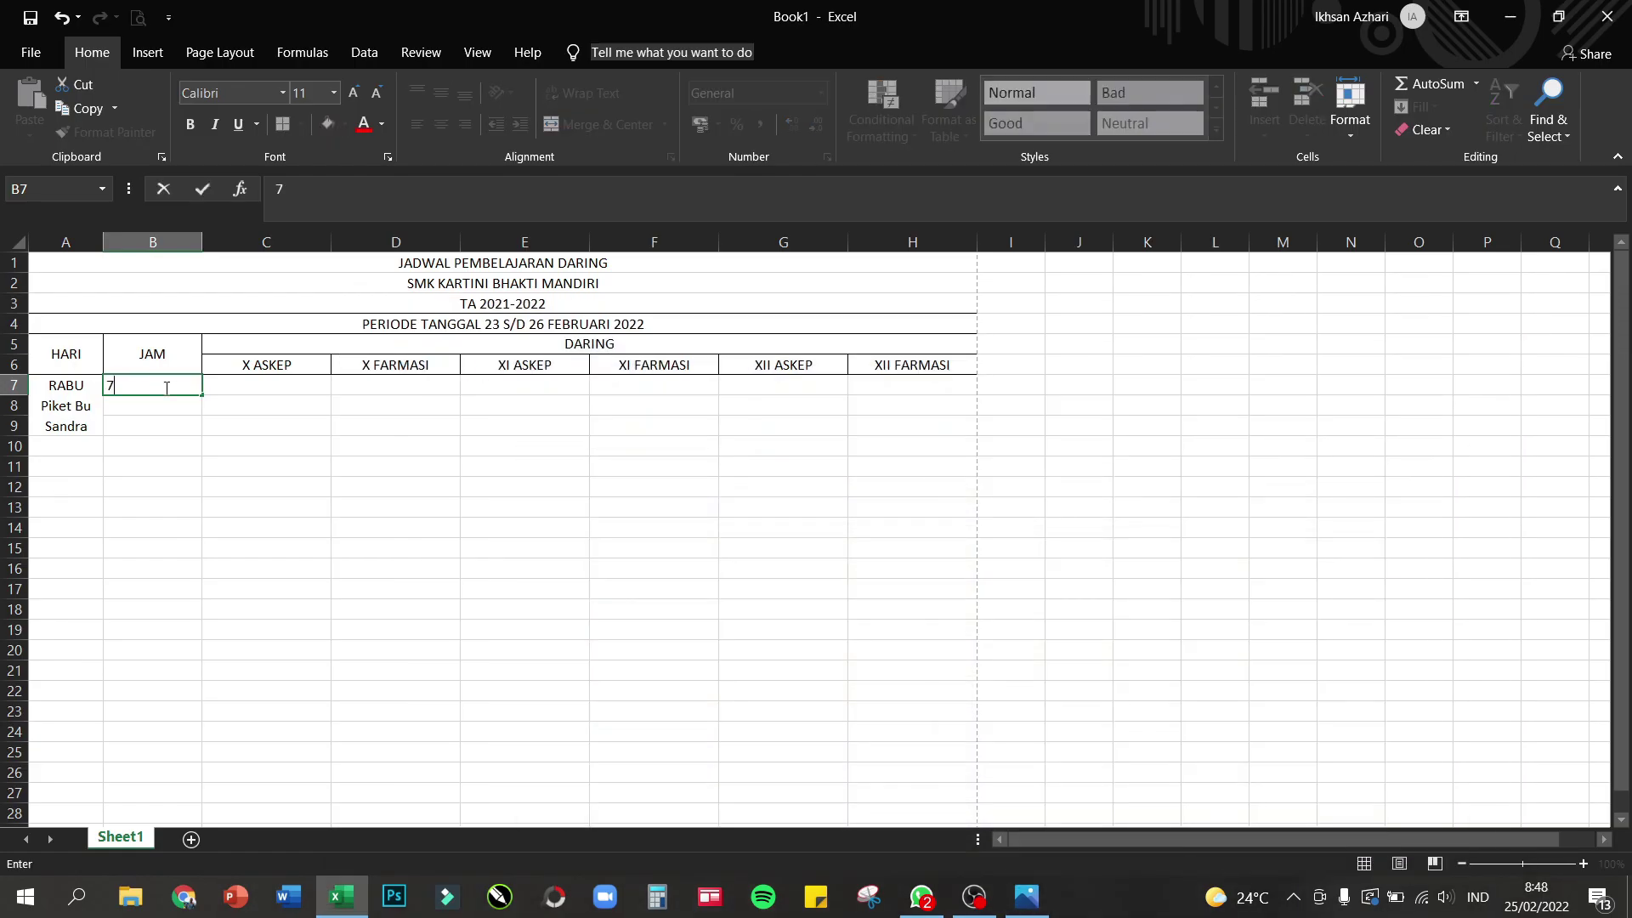
key("BackSpace")
type("07.30-09.00")
key("Return")
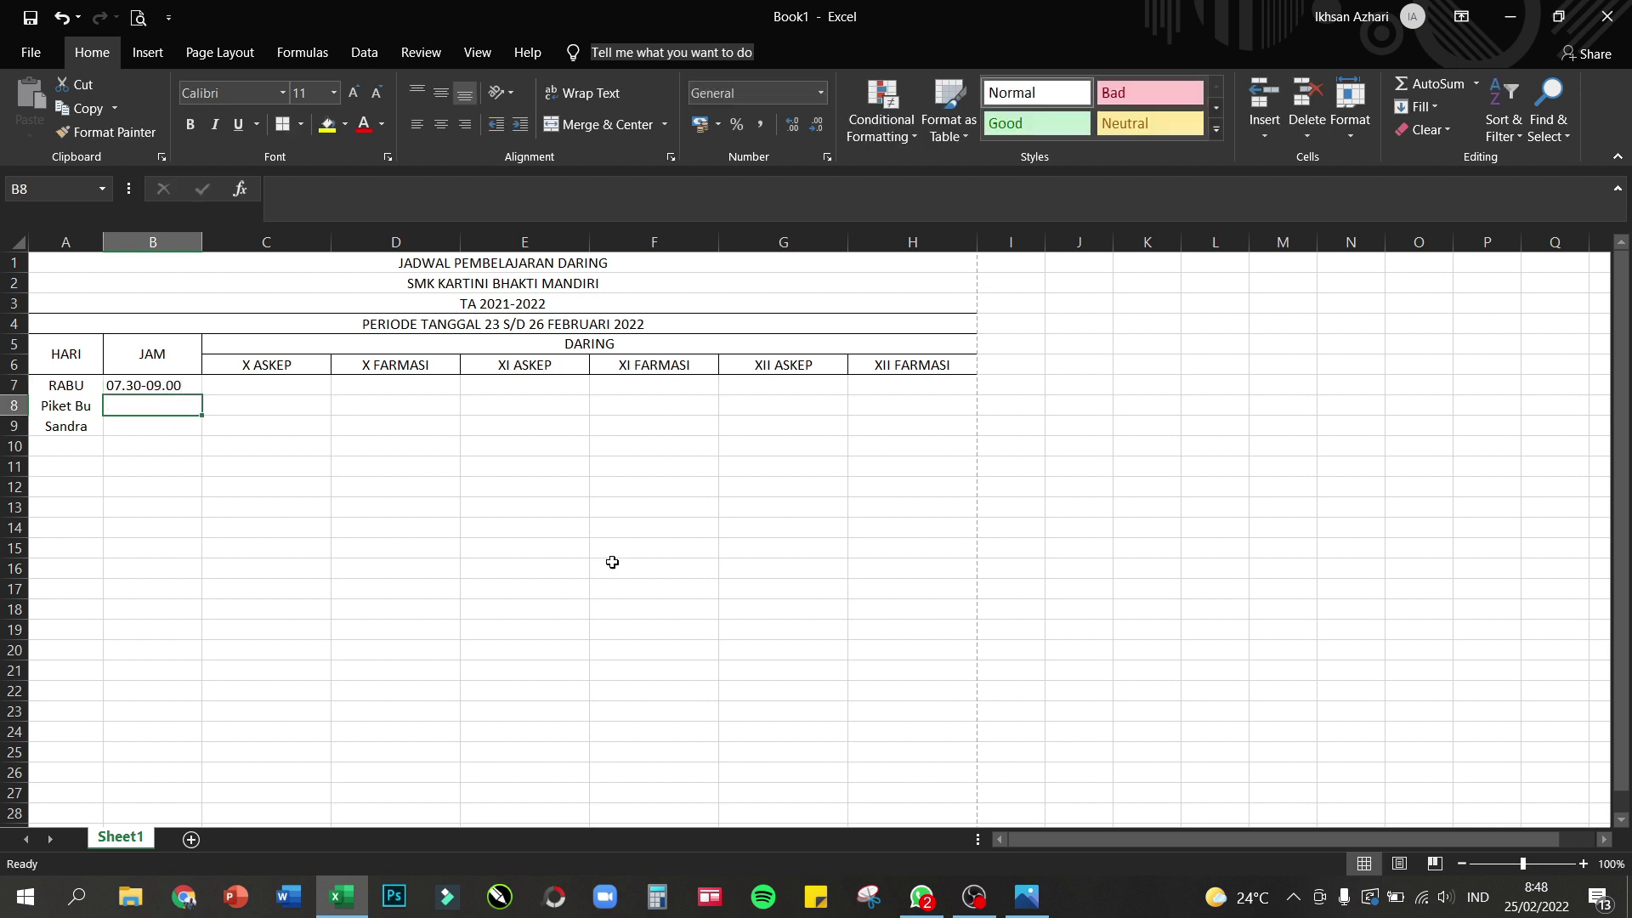
- Enter 09.00-10.30 in B8 as the second RABU time slot, checking it against the schedule photo
left_click(1029, 894)
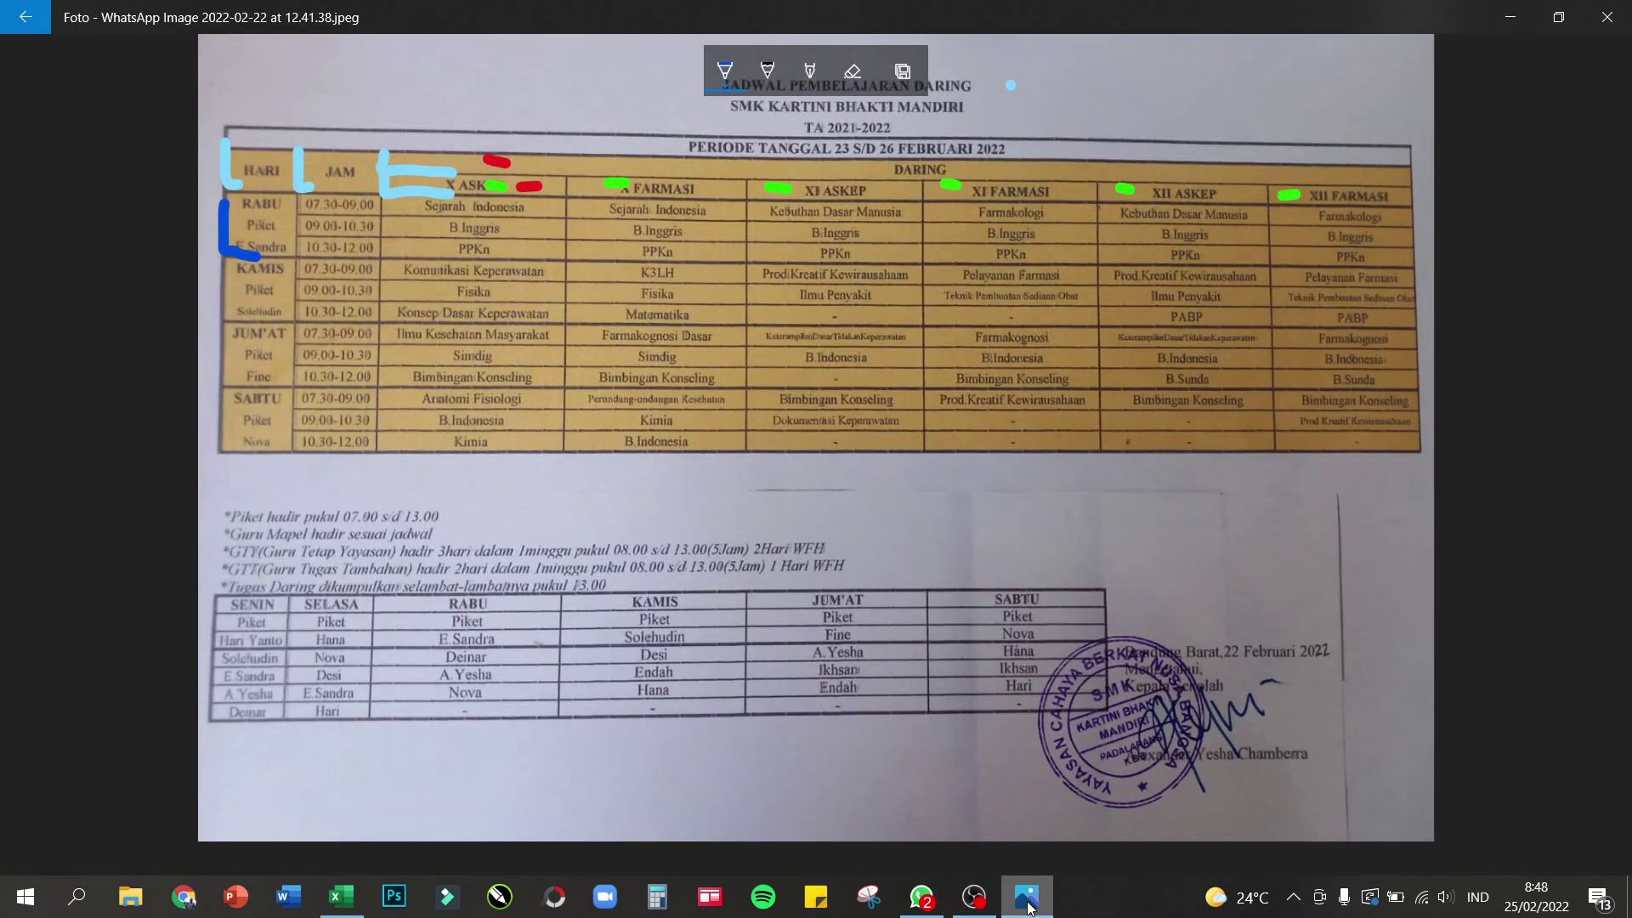
left_click(1028, 907)
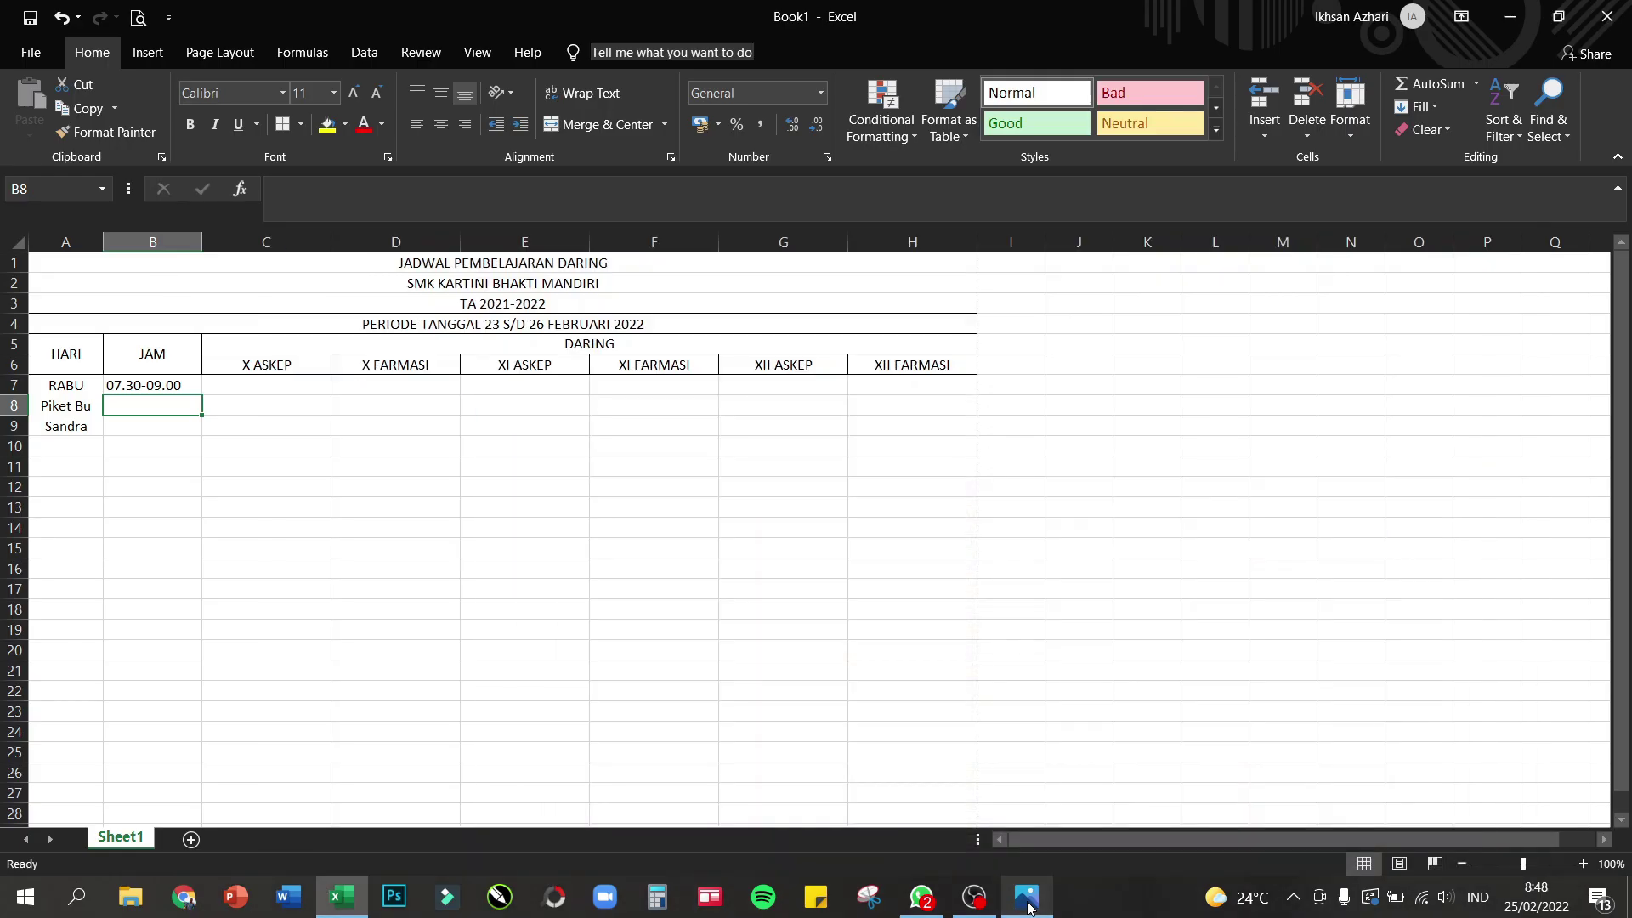
type("09.00")
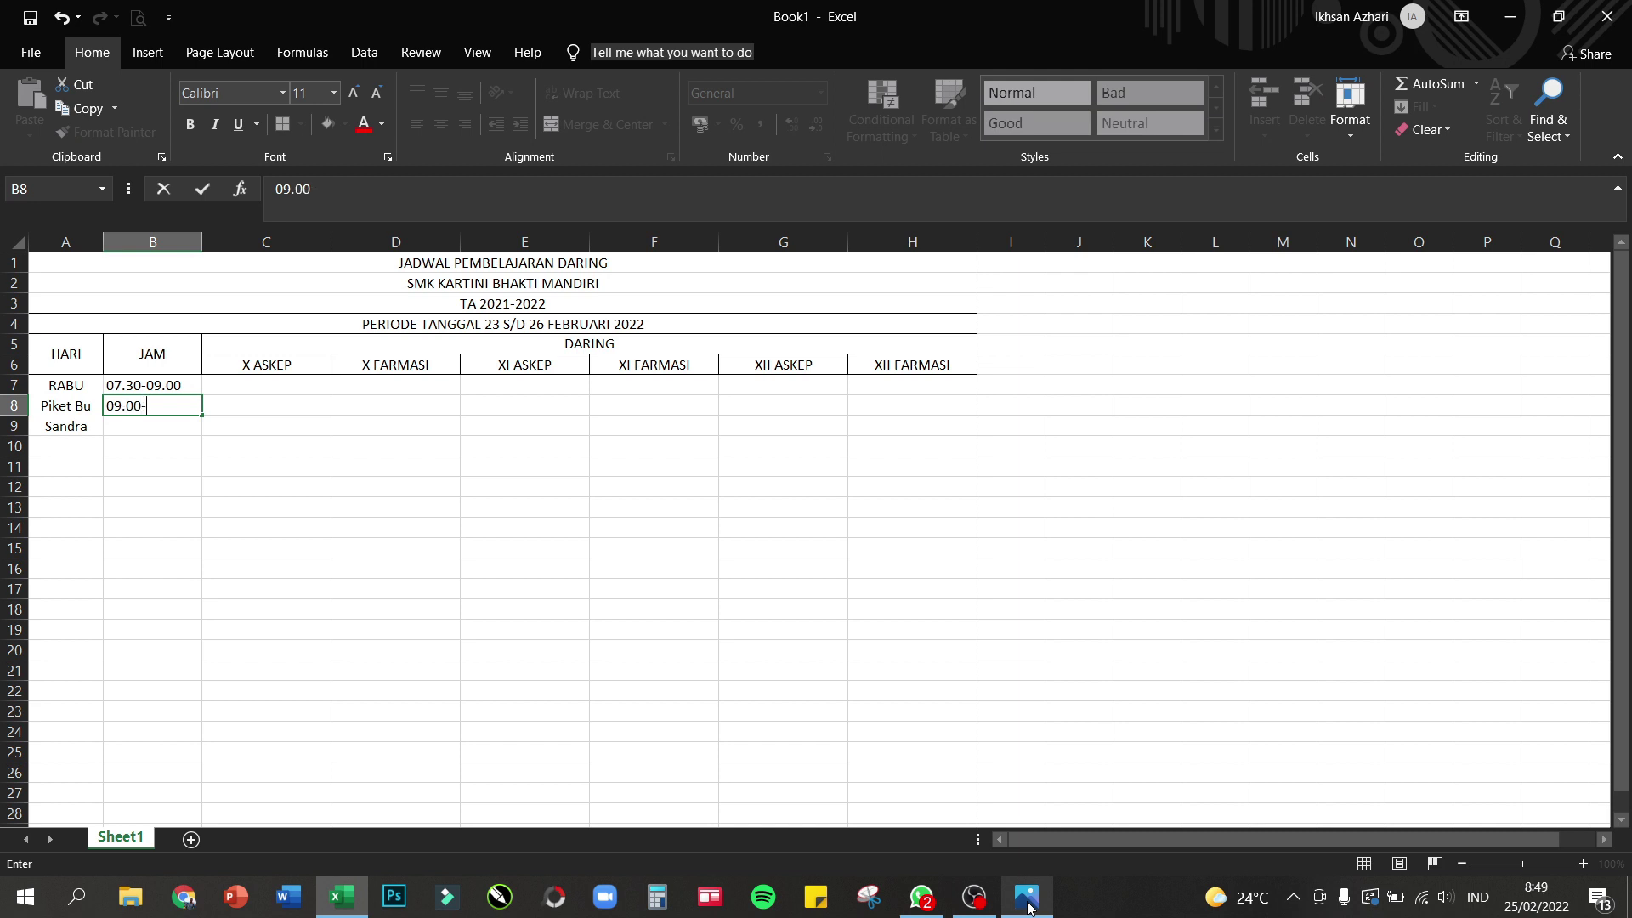
type("-0")
key("BackSpace")
type("10")
left_click(1012, 911)
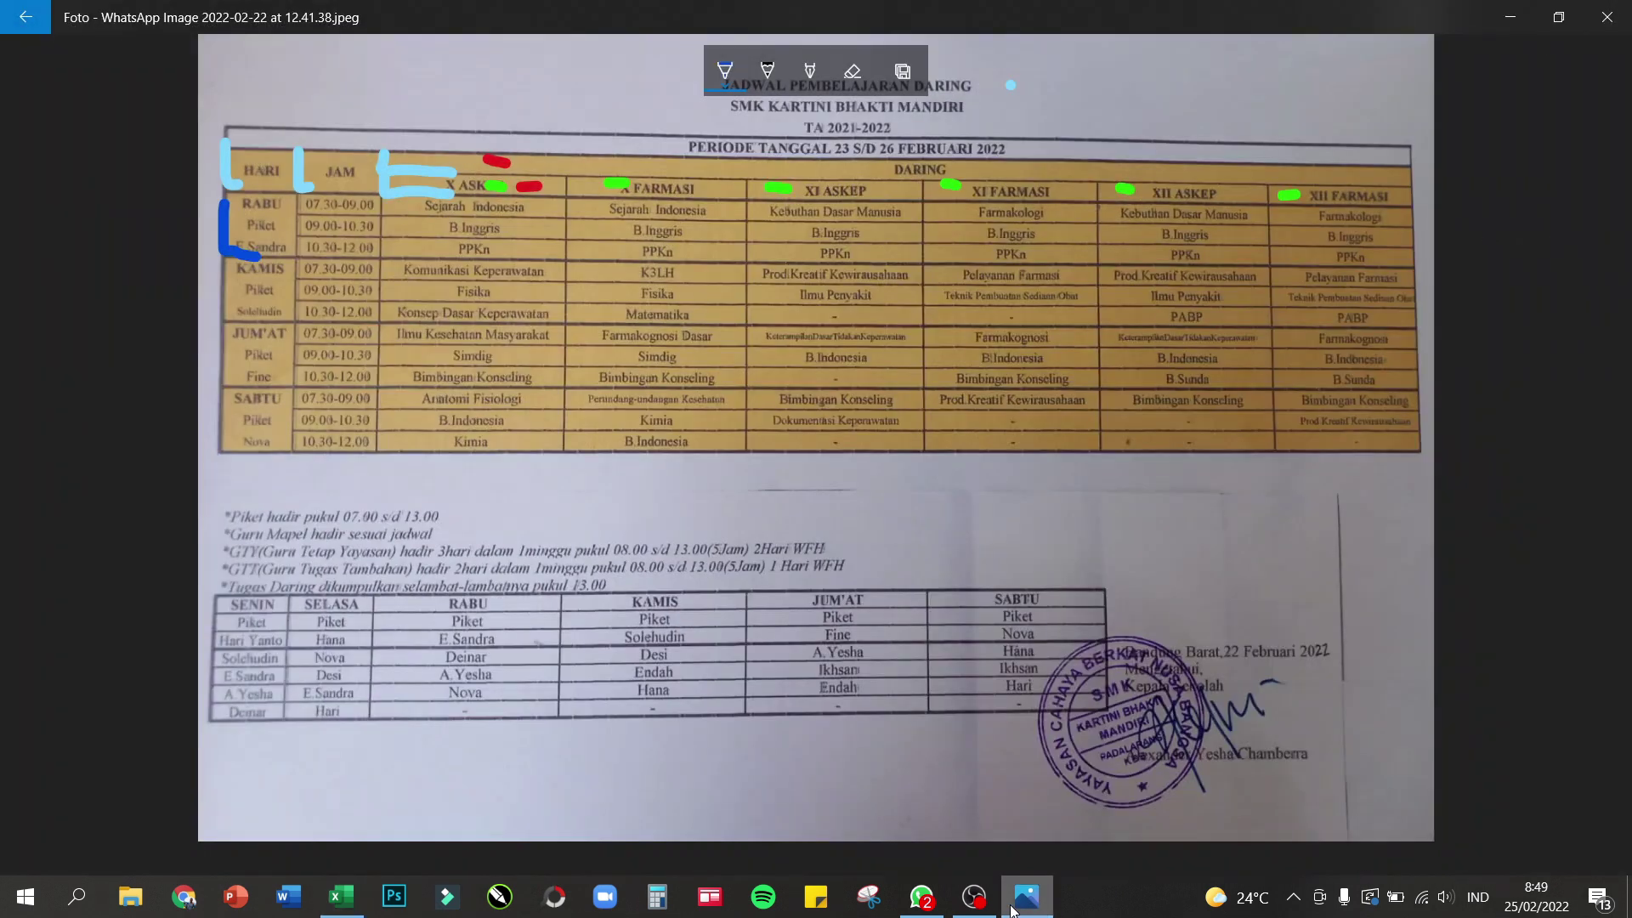
left_click(1012, 911)
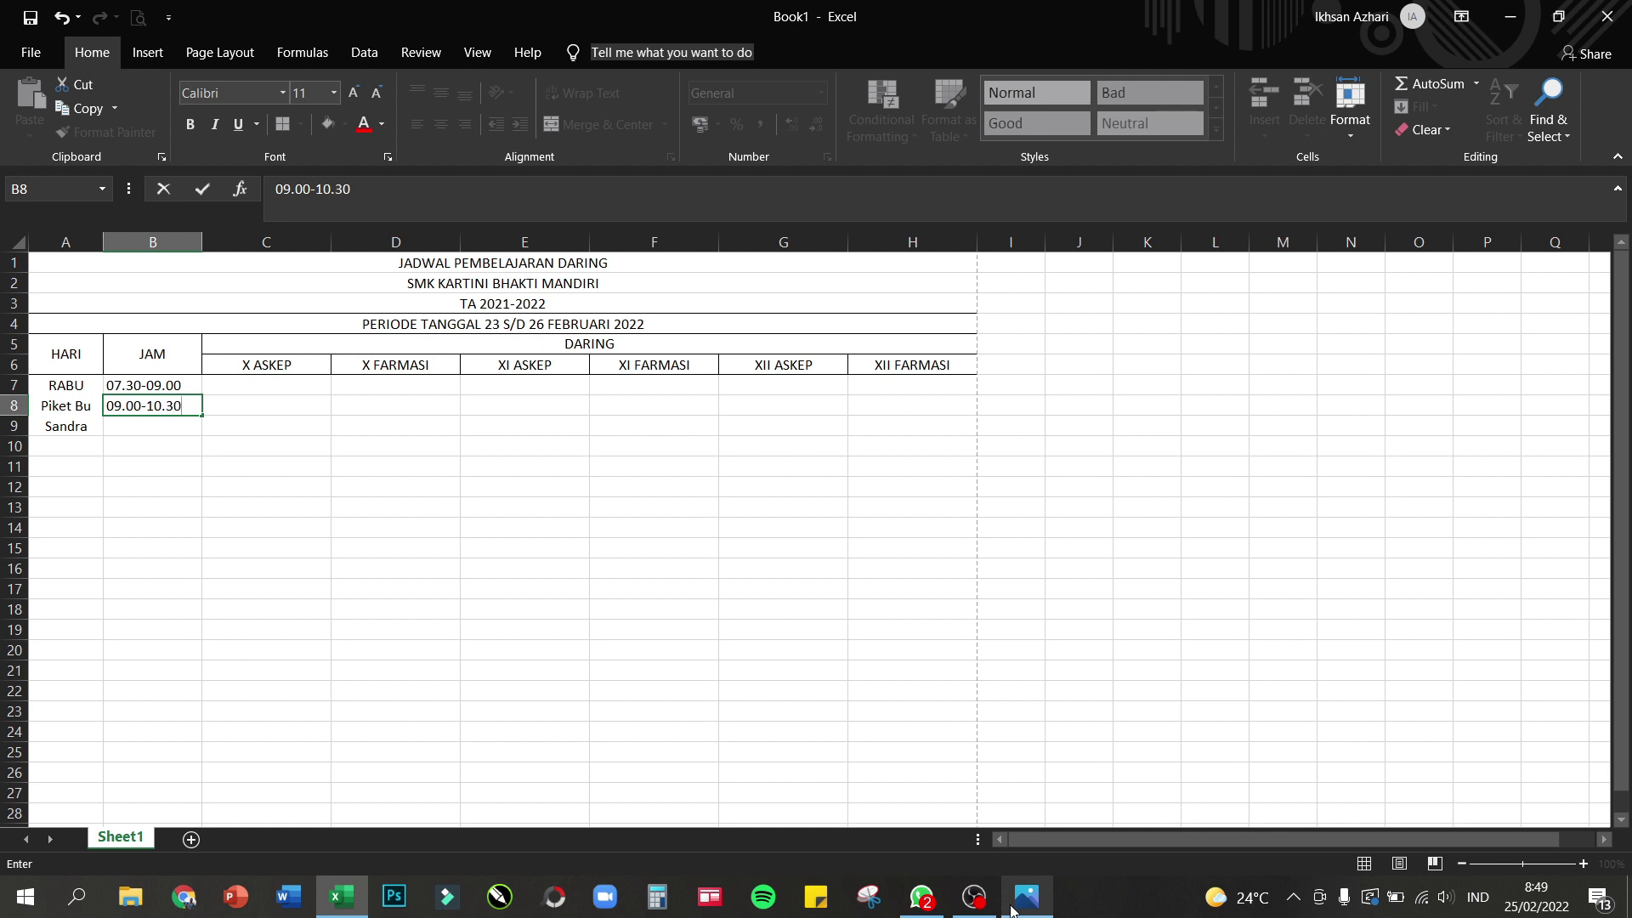
- Enter 10.30-12.00 in B9 as the third RABU time slot
left_click(164, 421)
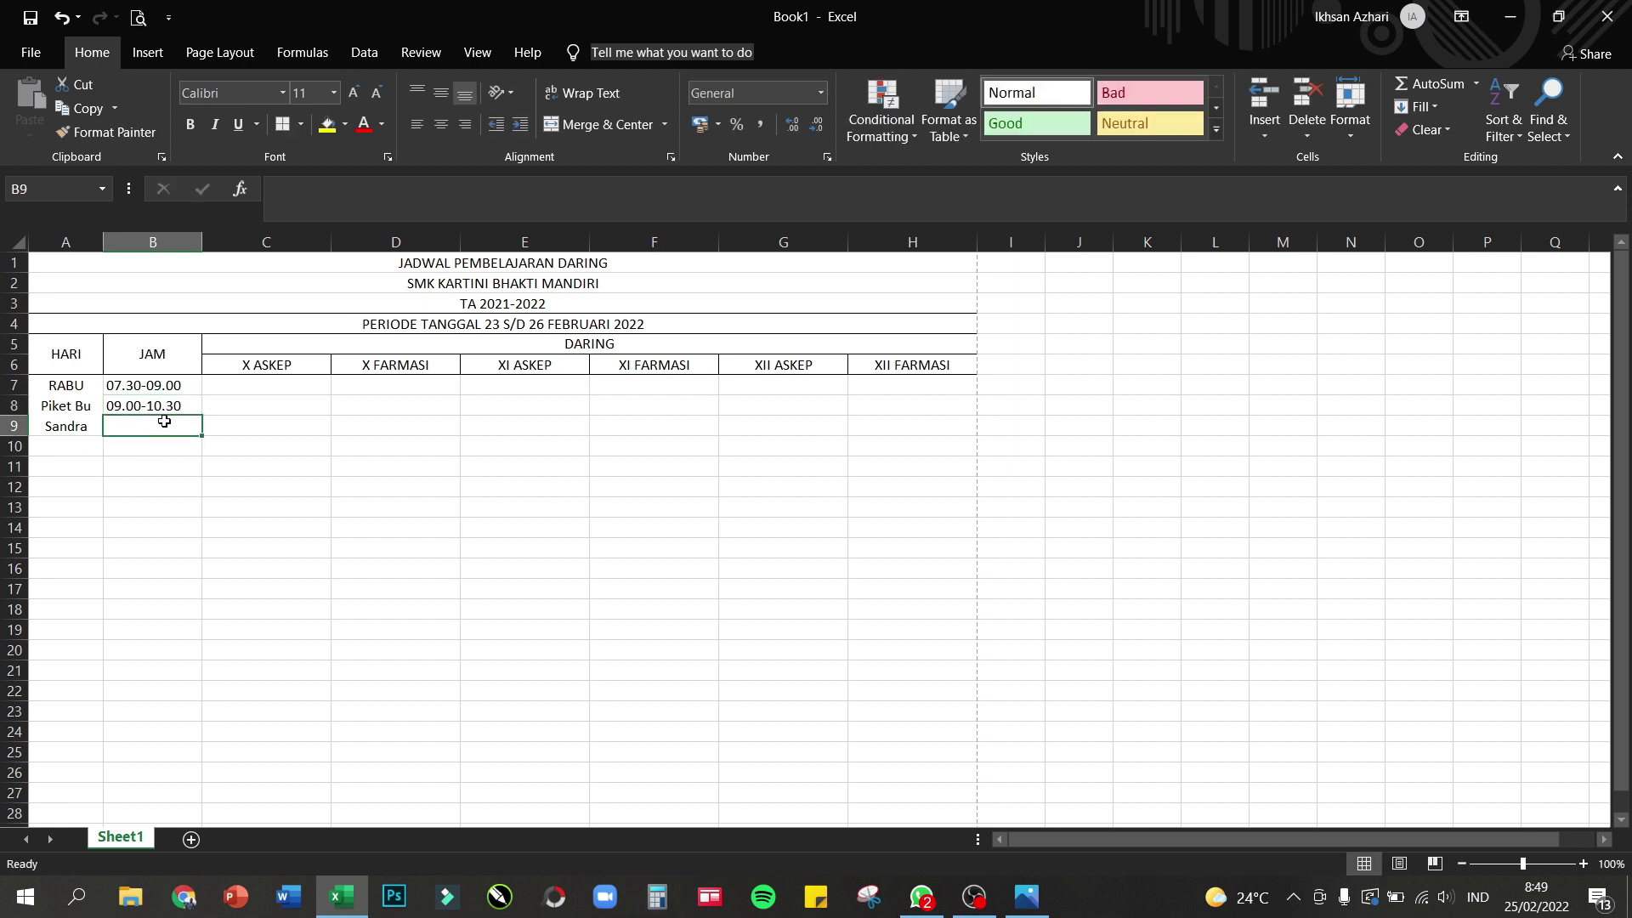
type("10.30")
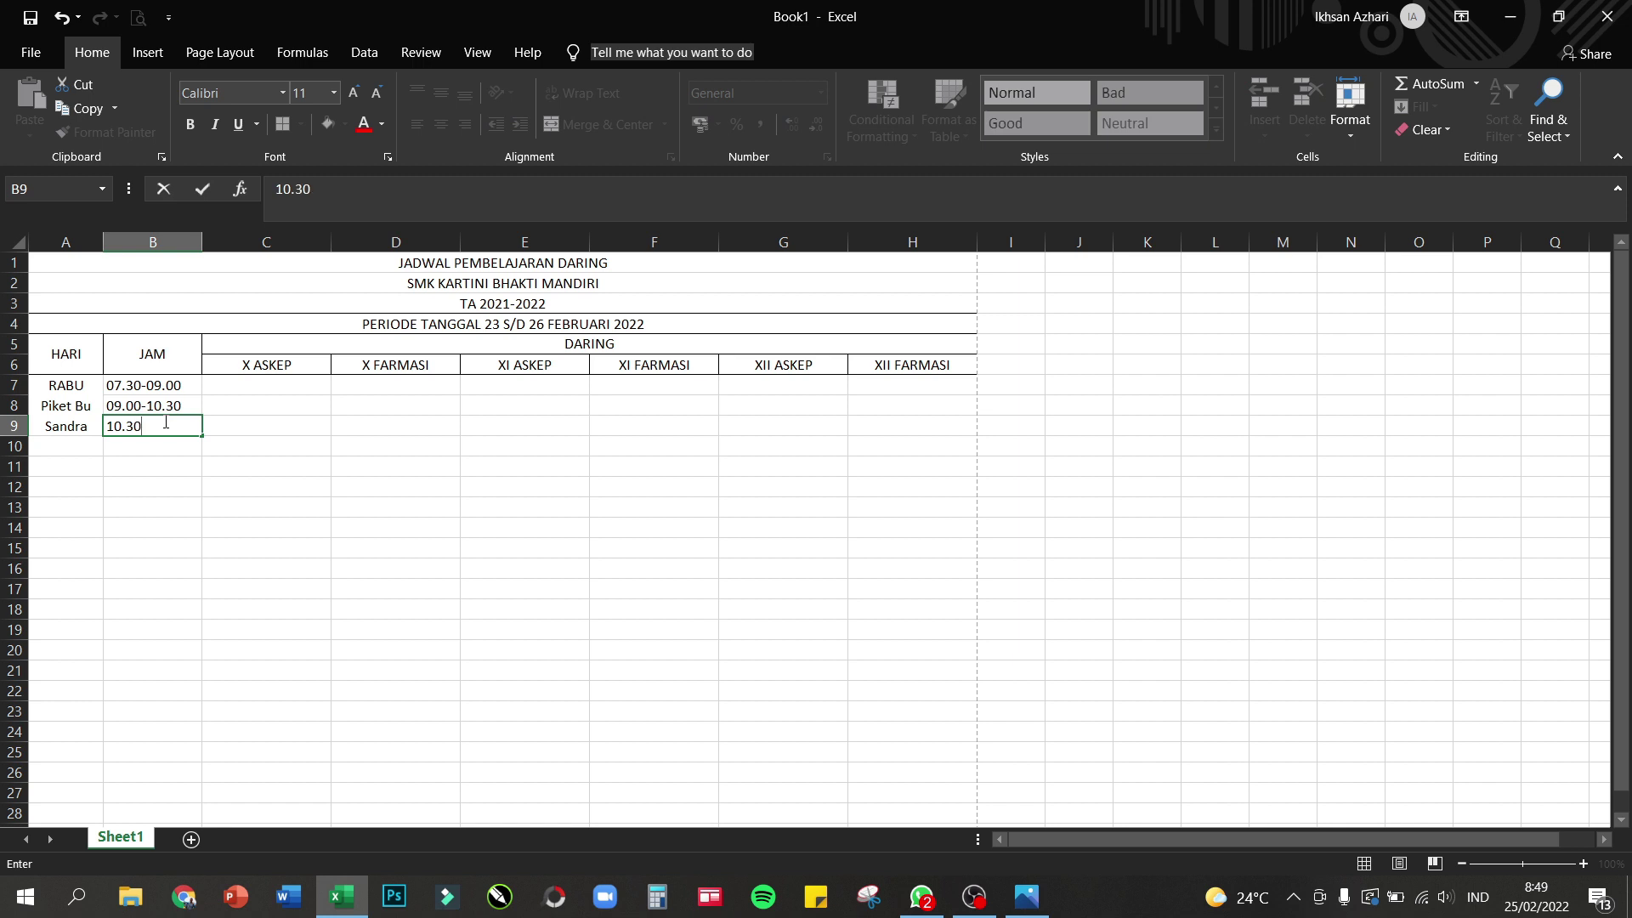
type("-12.00")
- Enter Sejarah Indonesia in C7 as the first RABU subject for X ASKEP
left_click(264, 383)
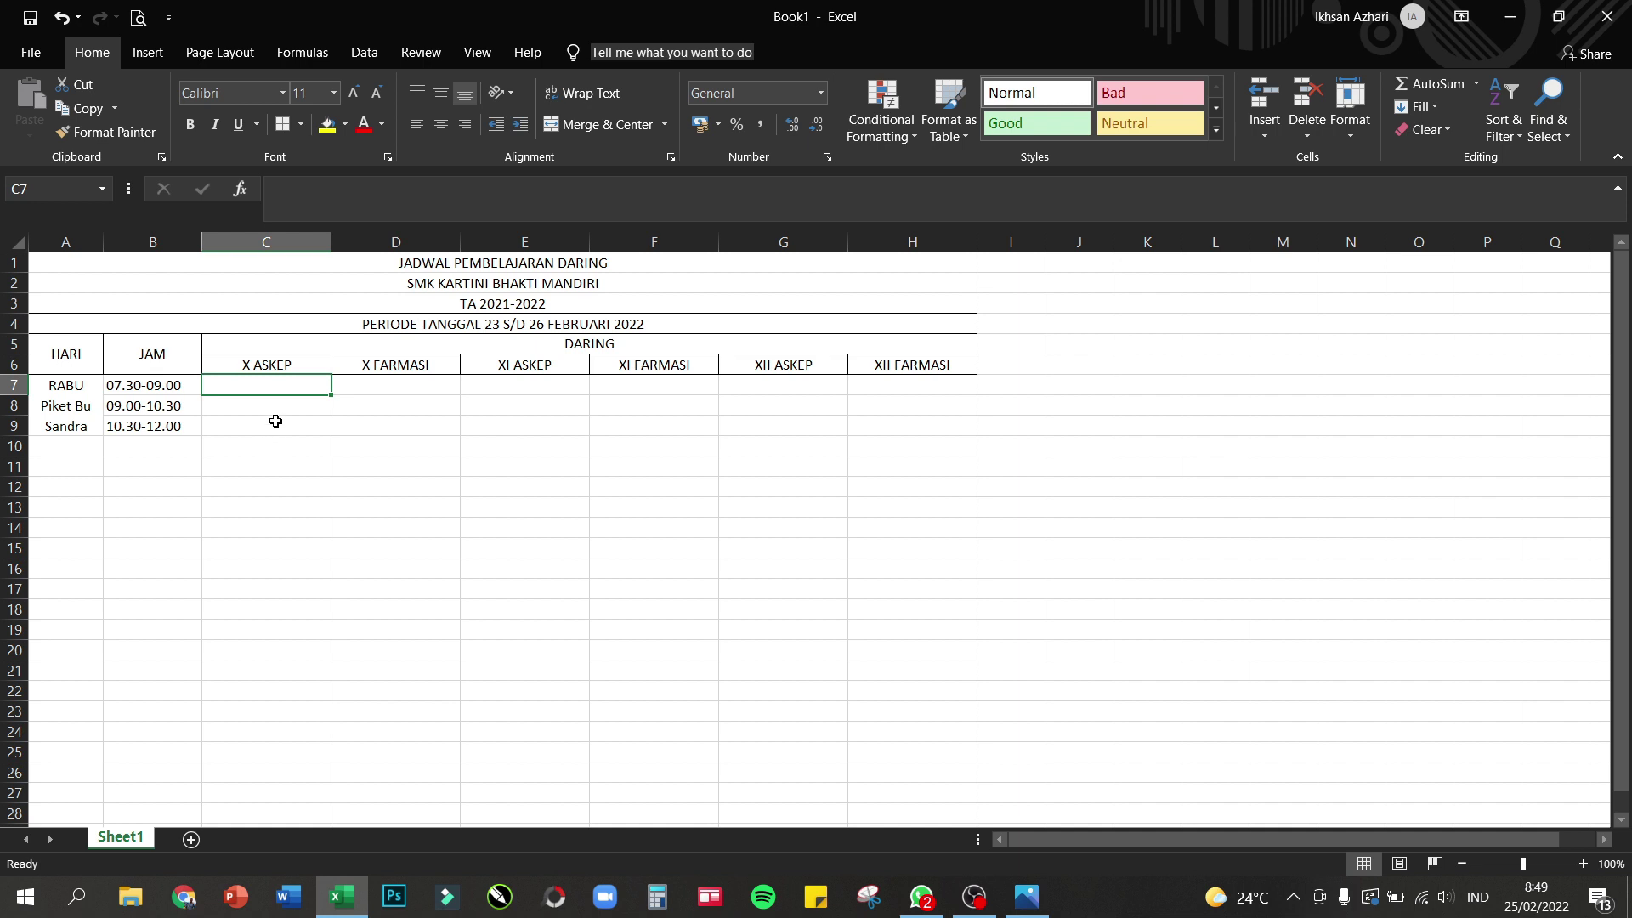
type("Sejarah")
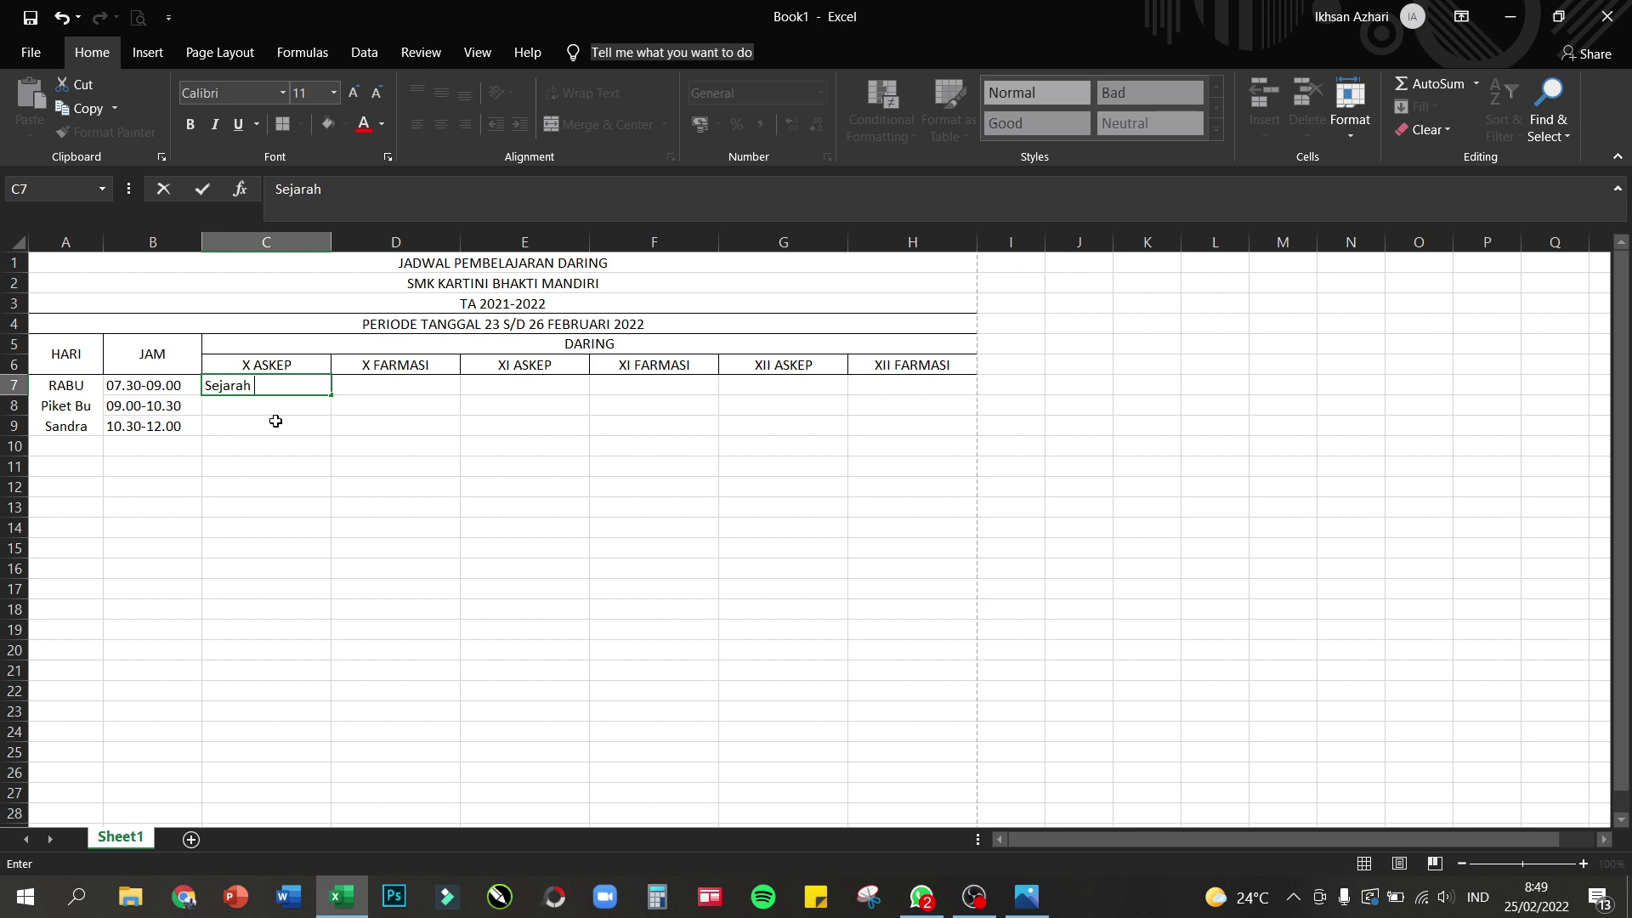
type(" Indonesia")
key("Return")
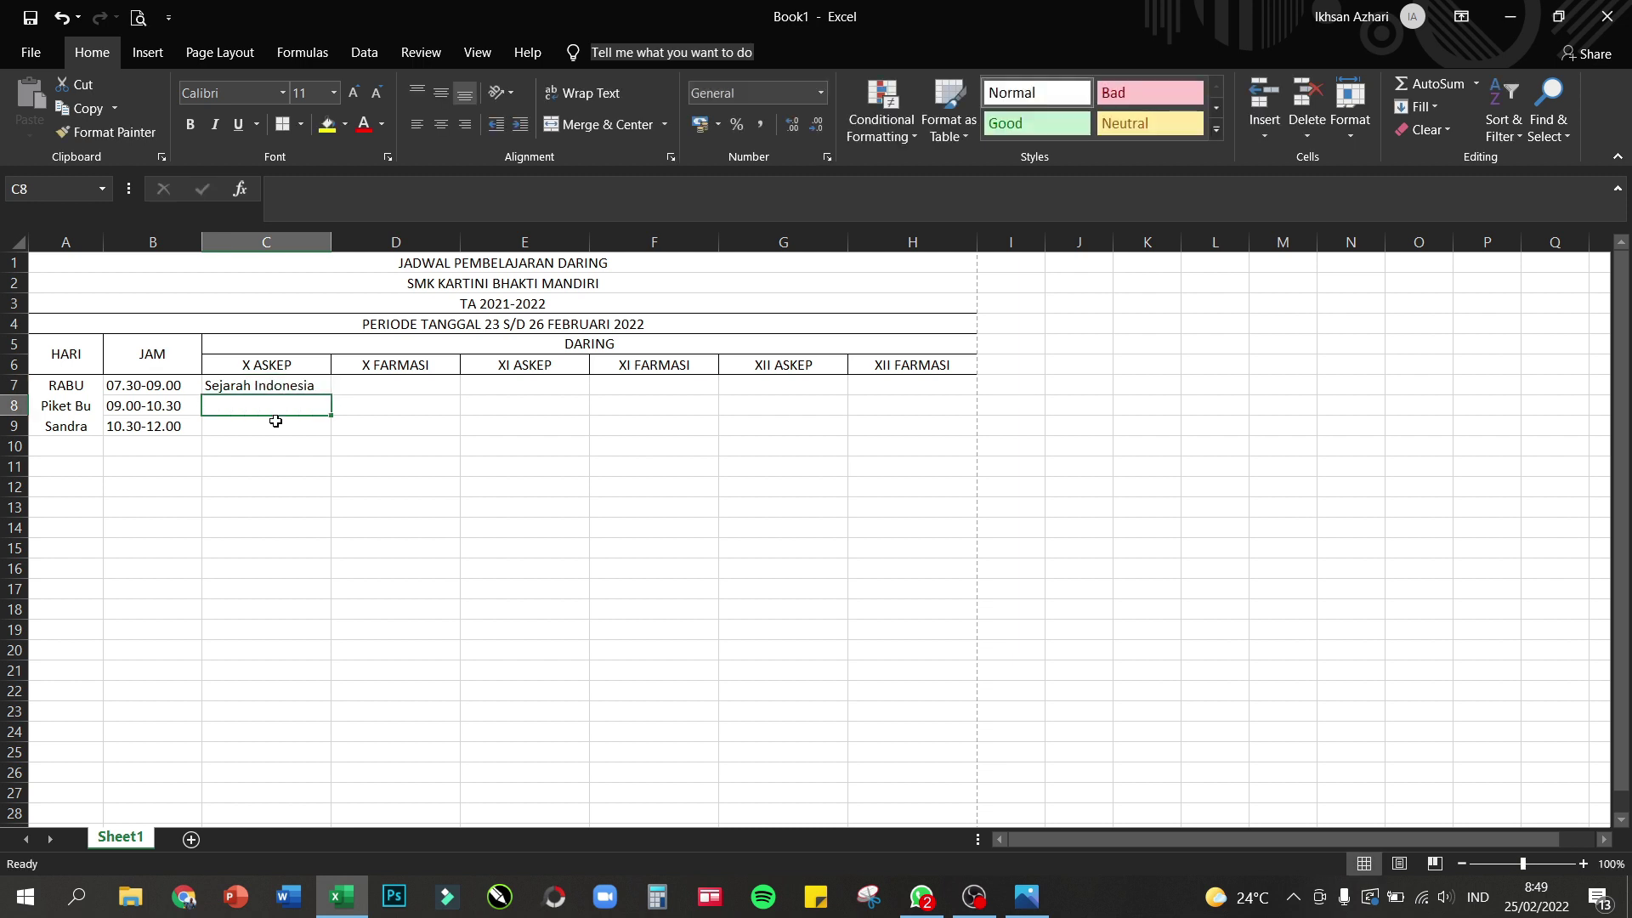
- Enter B.Inggris in C8 and PPKn in C9 as the remaining RABU subjects for X ASKEP
type("Fisika")
key("Return")
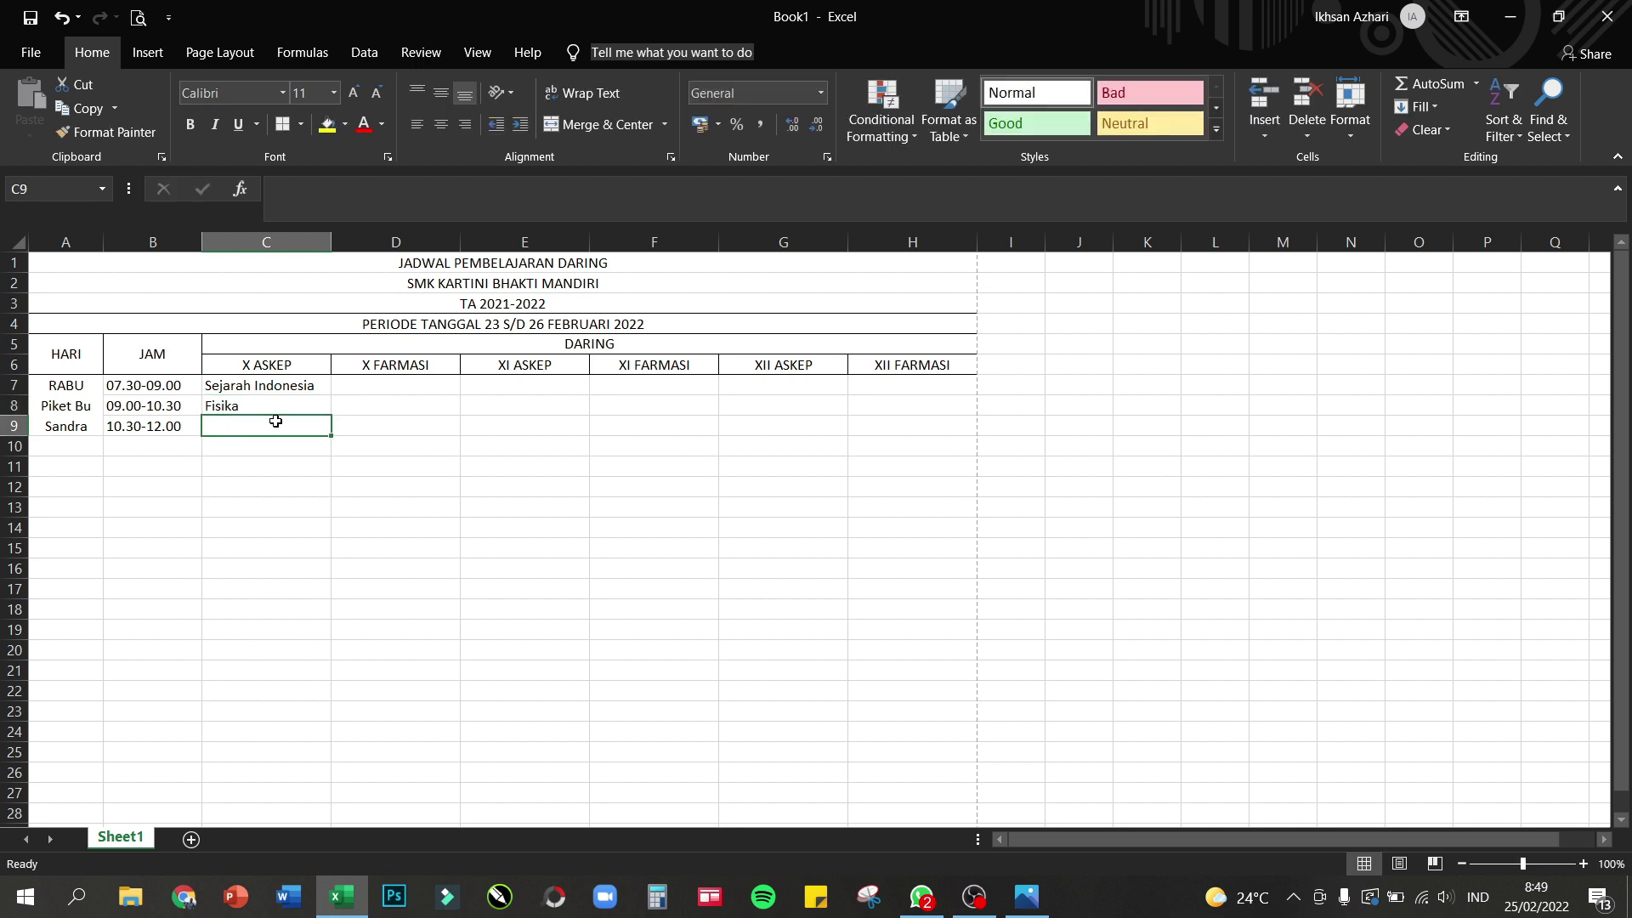
left_click(233, 407)
type("B.Inggris")
key("Return")
type("PPk")
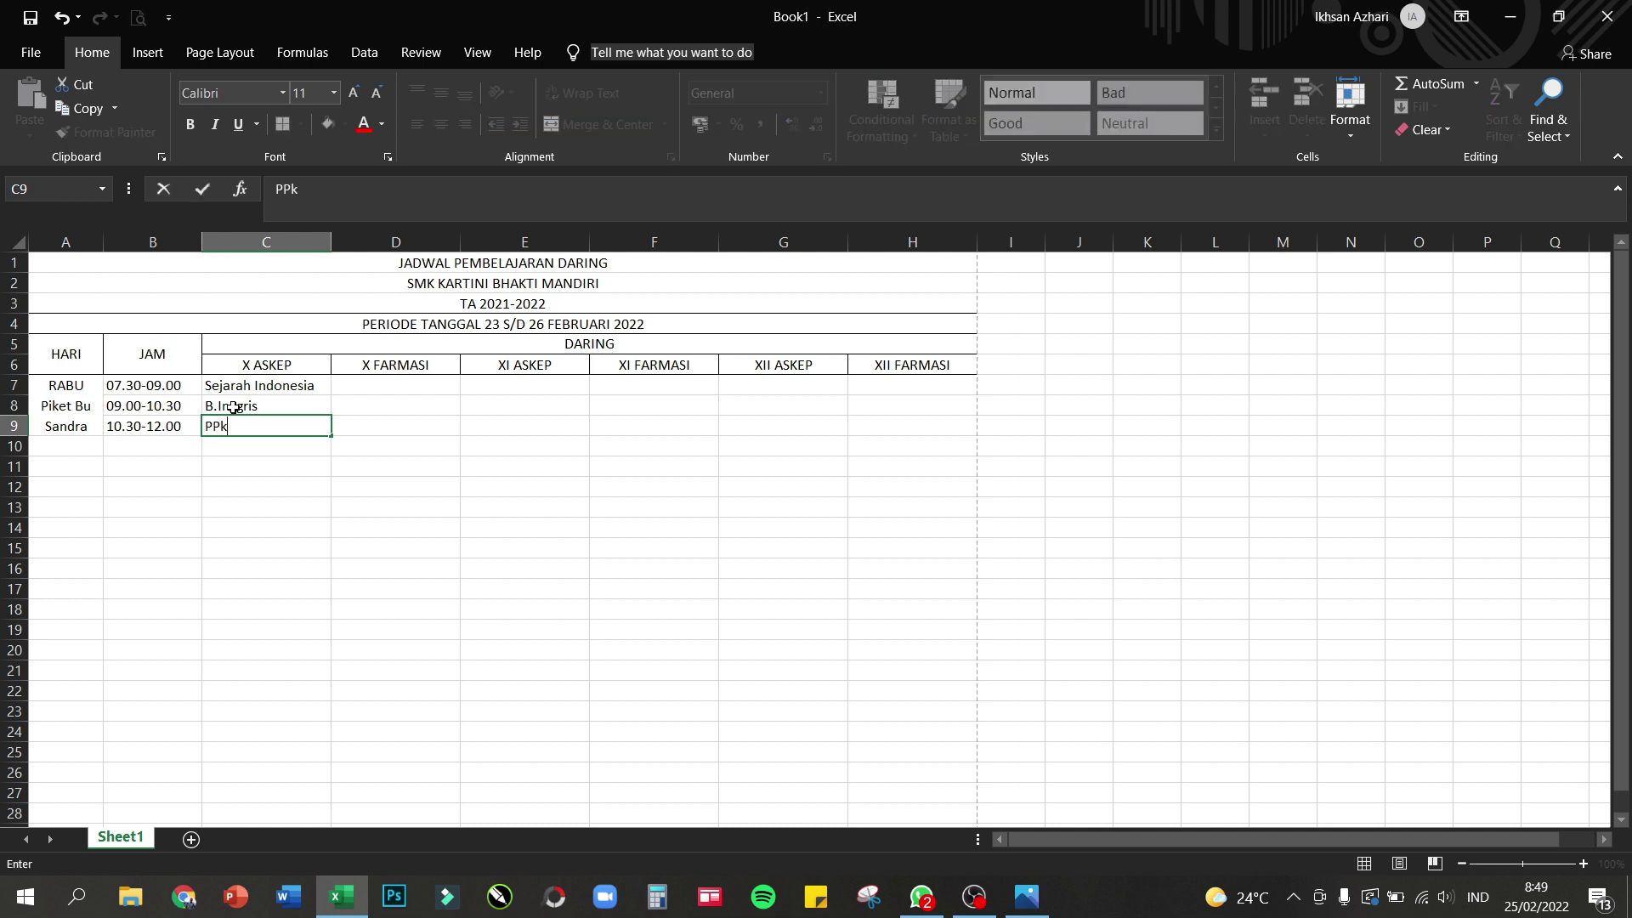
key("BackSpace")
type("Kn")
left_click(373, 530)
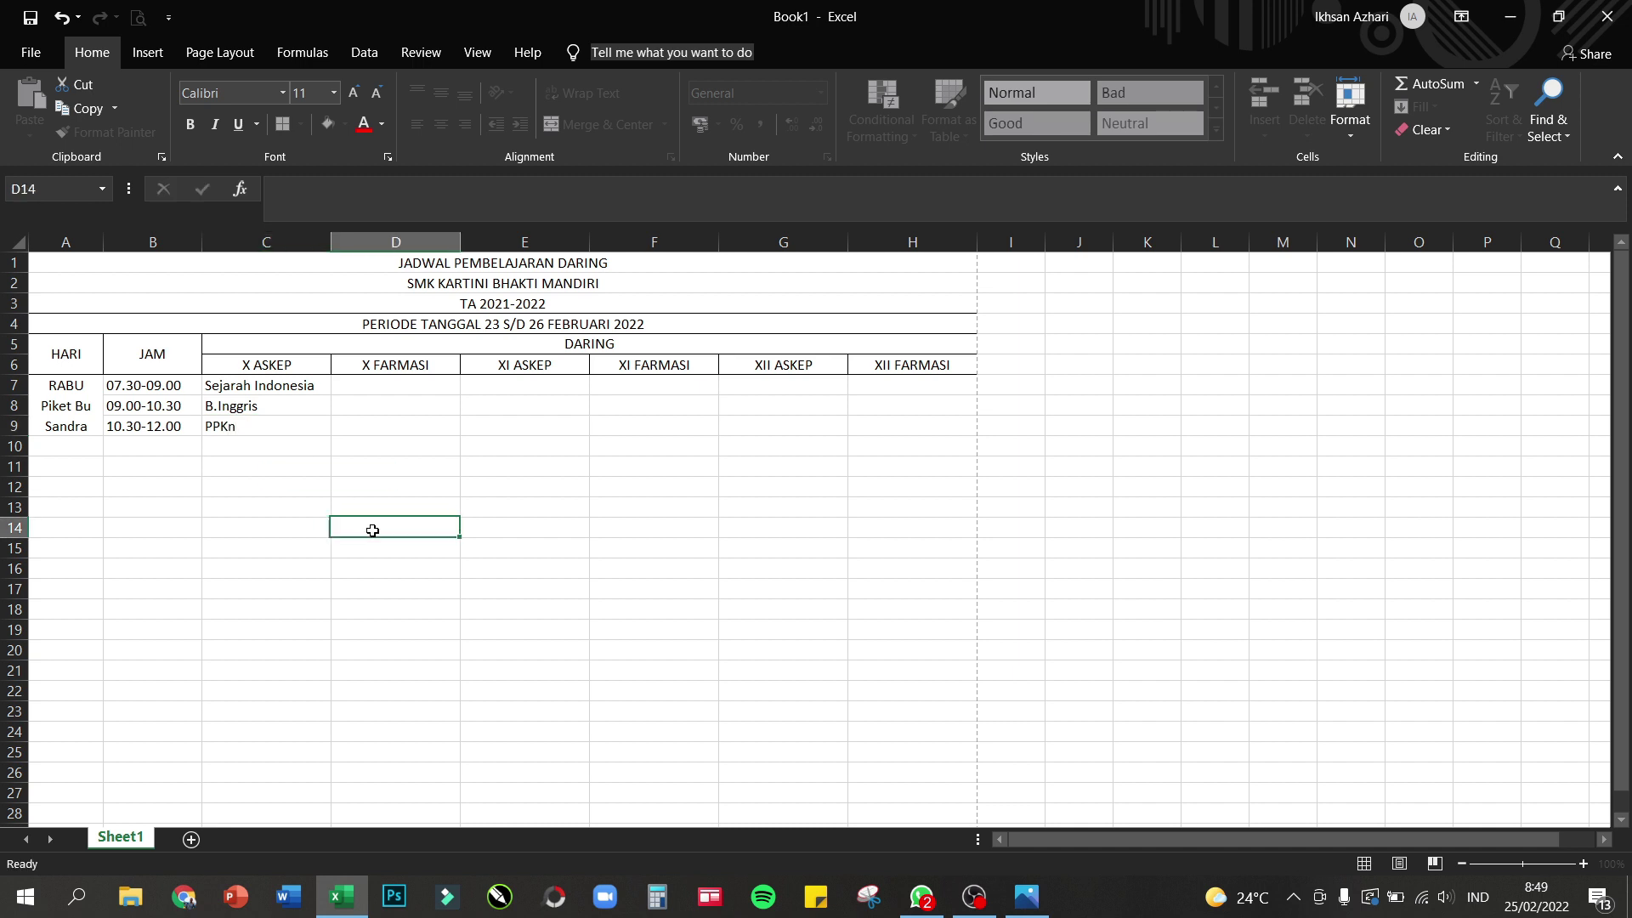
- Center the RABU time slots and X ASKEP subjects horizontally in B7:C9
left_click(260, 417)
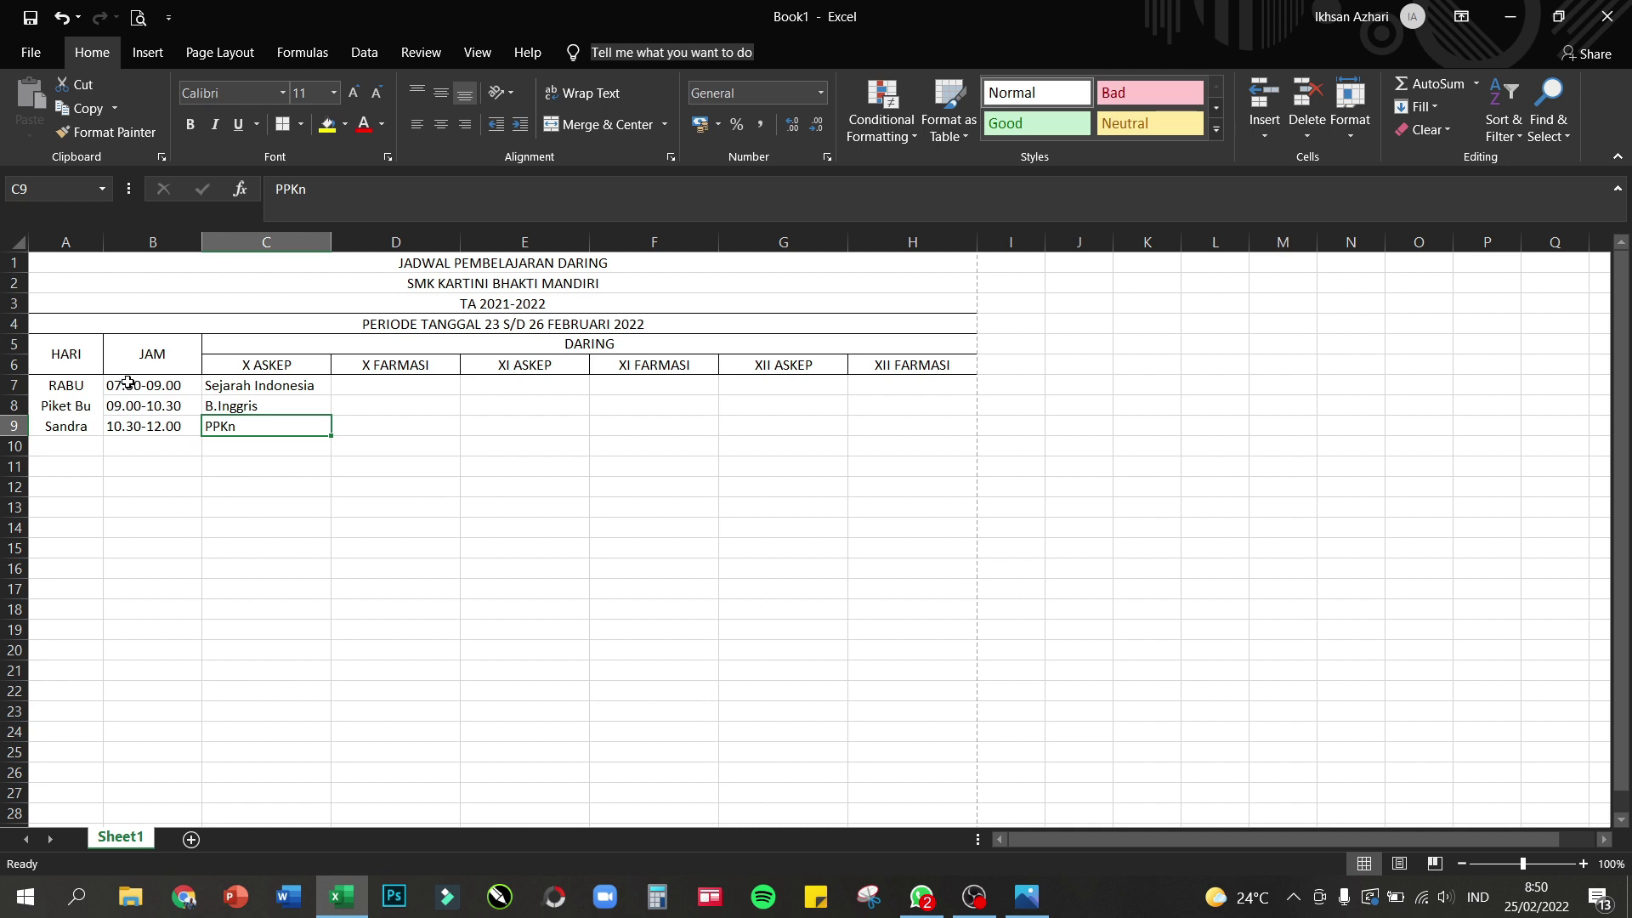
left_click_drag(127, 383, 252, 427)
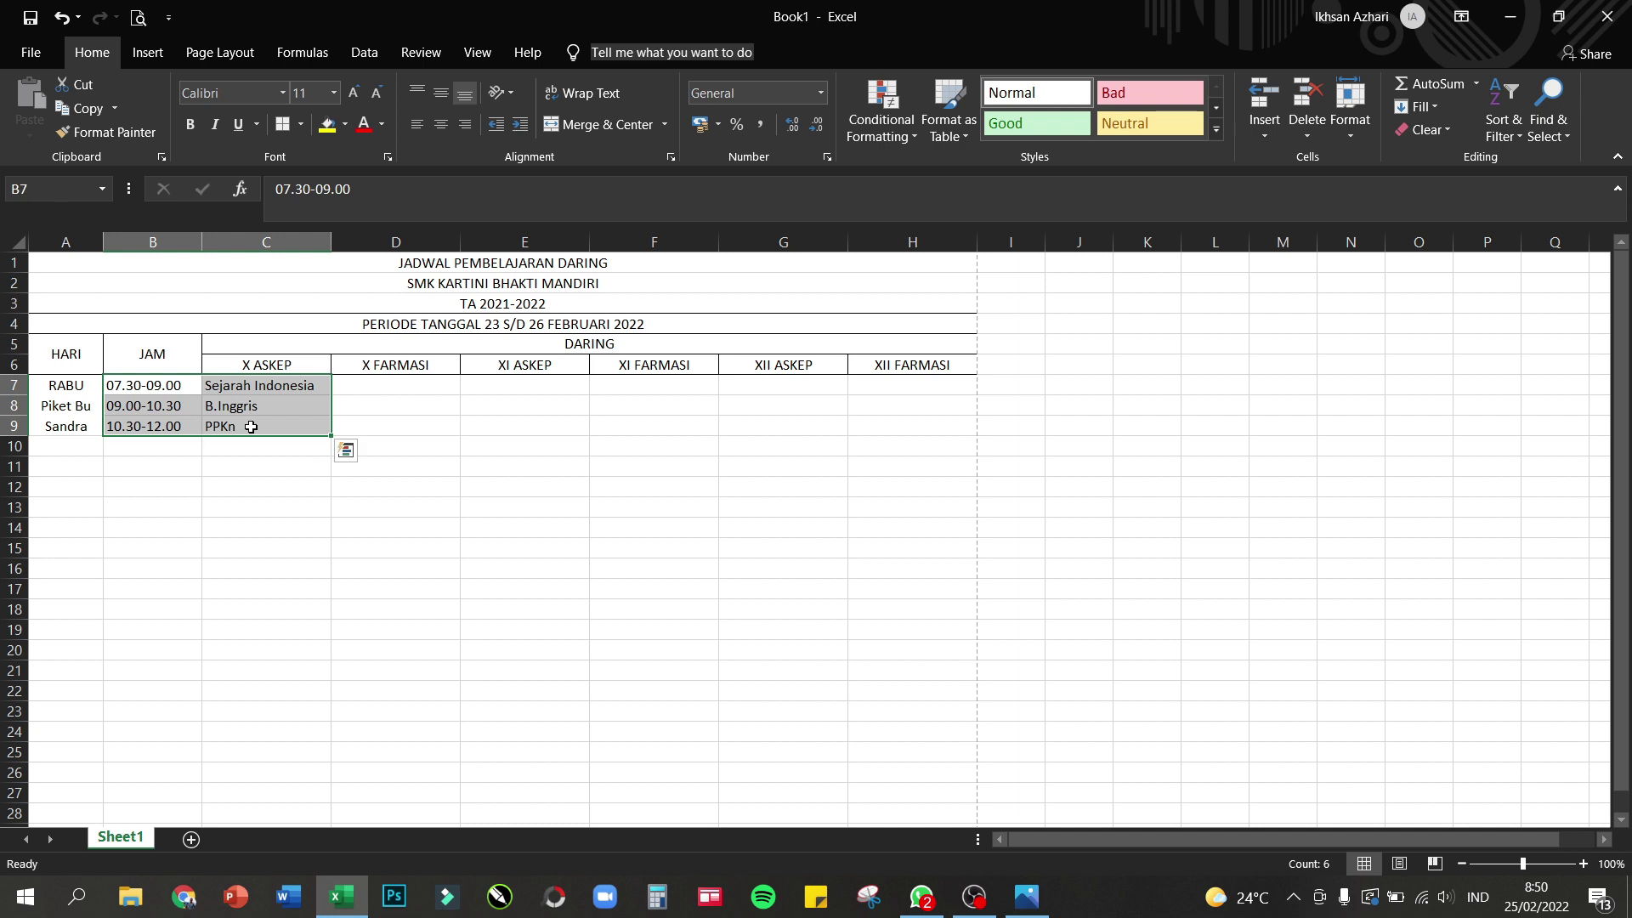
left_click(442, 127)
left_click(386, 408)
- Apply all borders to the RABU rows in A7:H9
left_click_drag(45, 387, 877, 420)
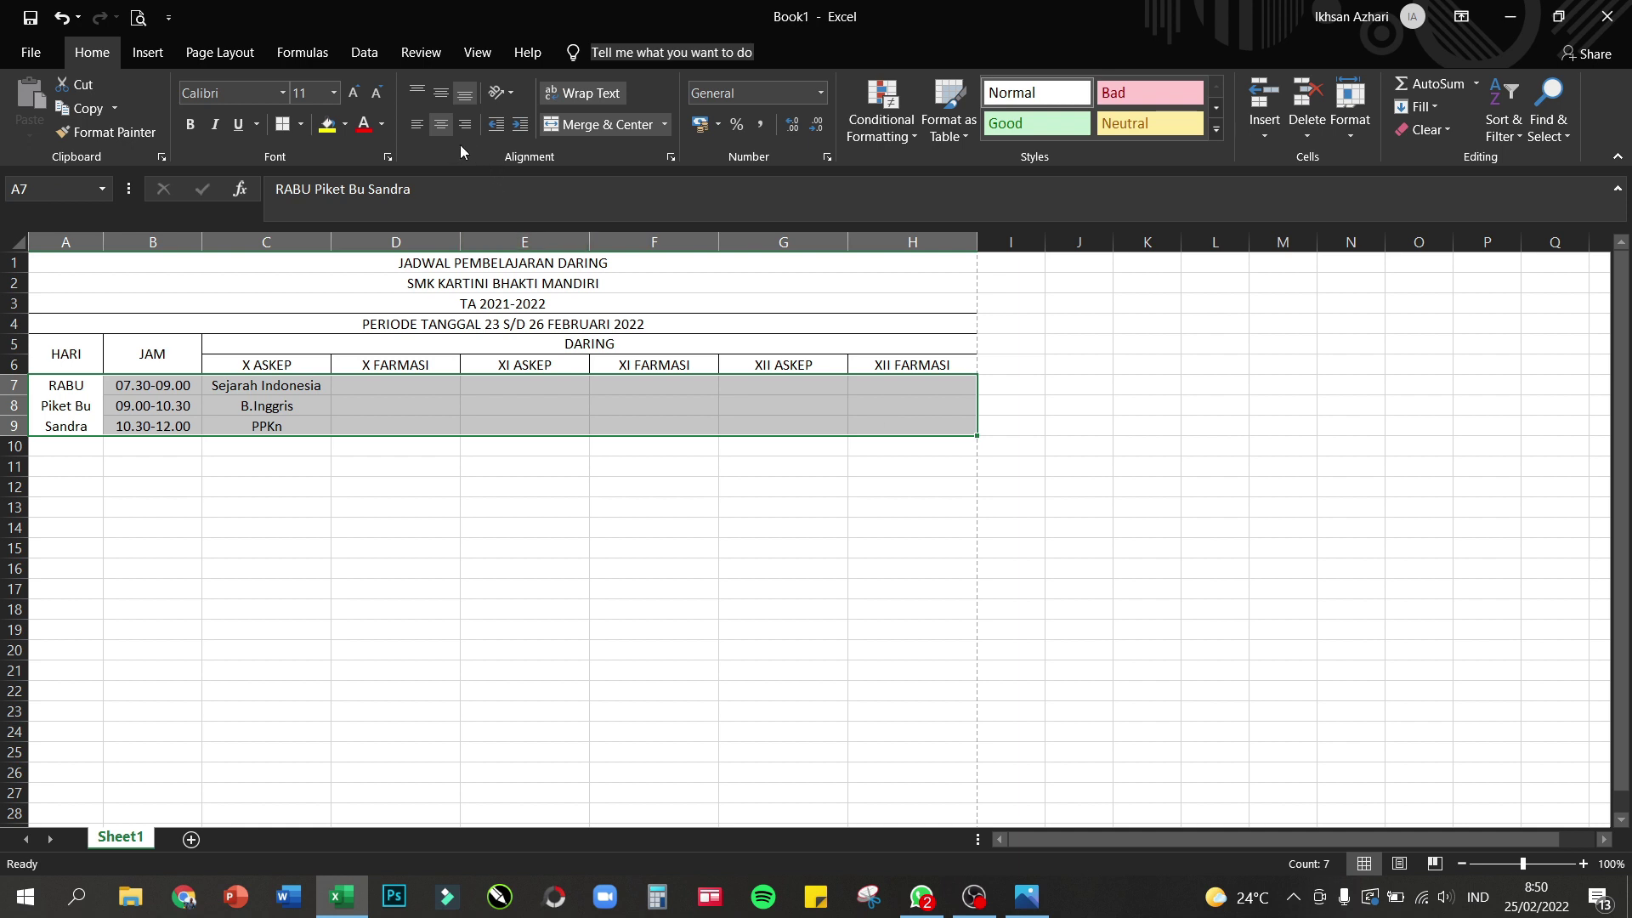
left_click(285, 127)
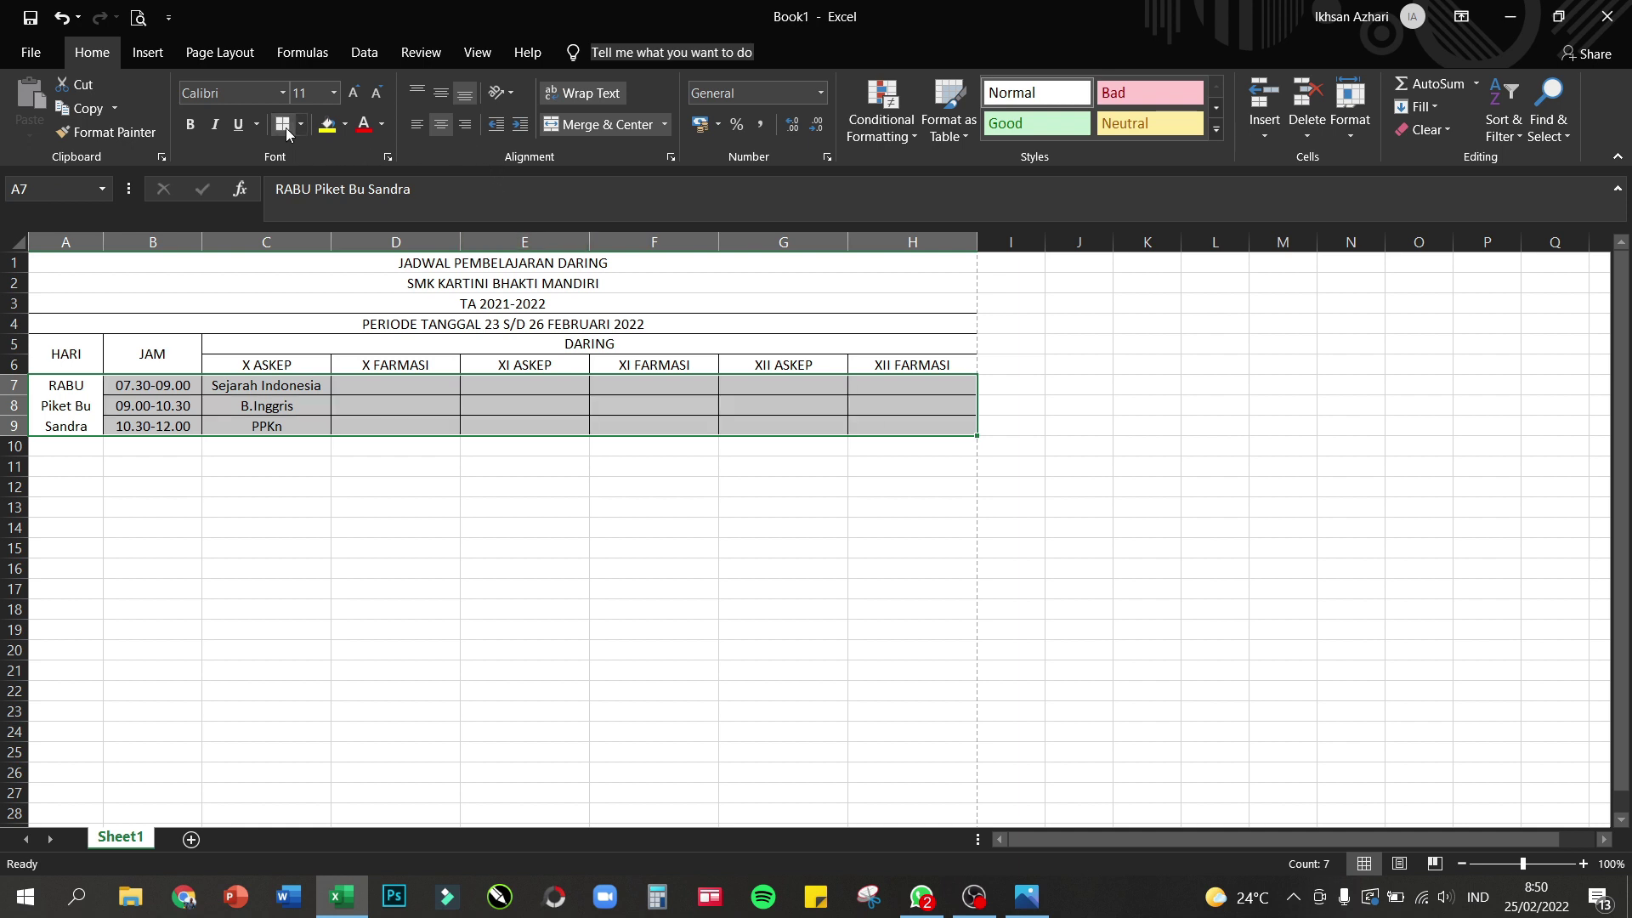
left_click(381, 565)
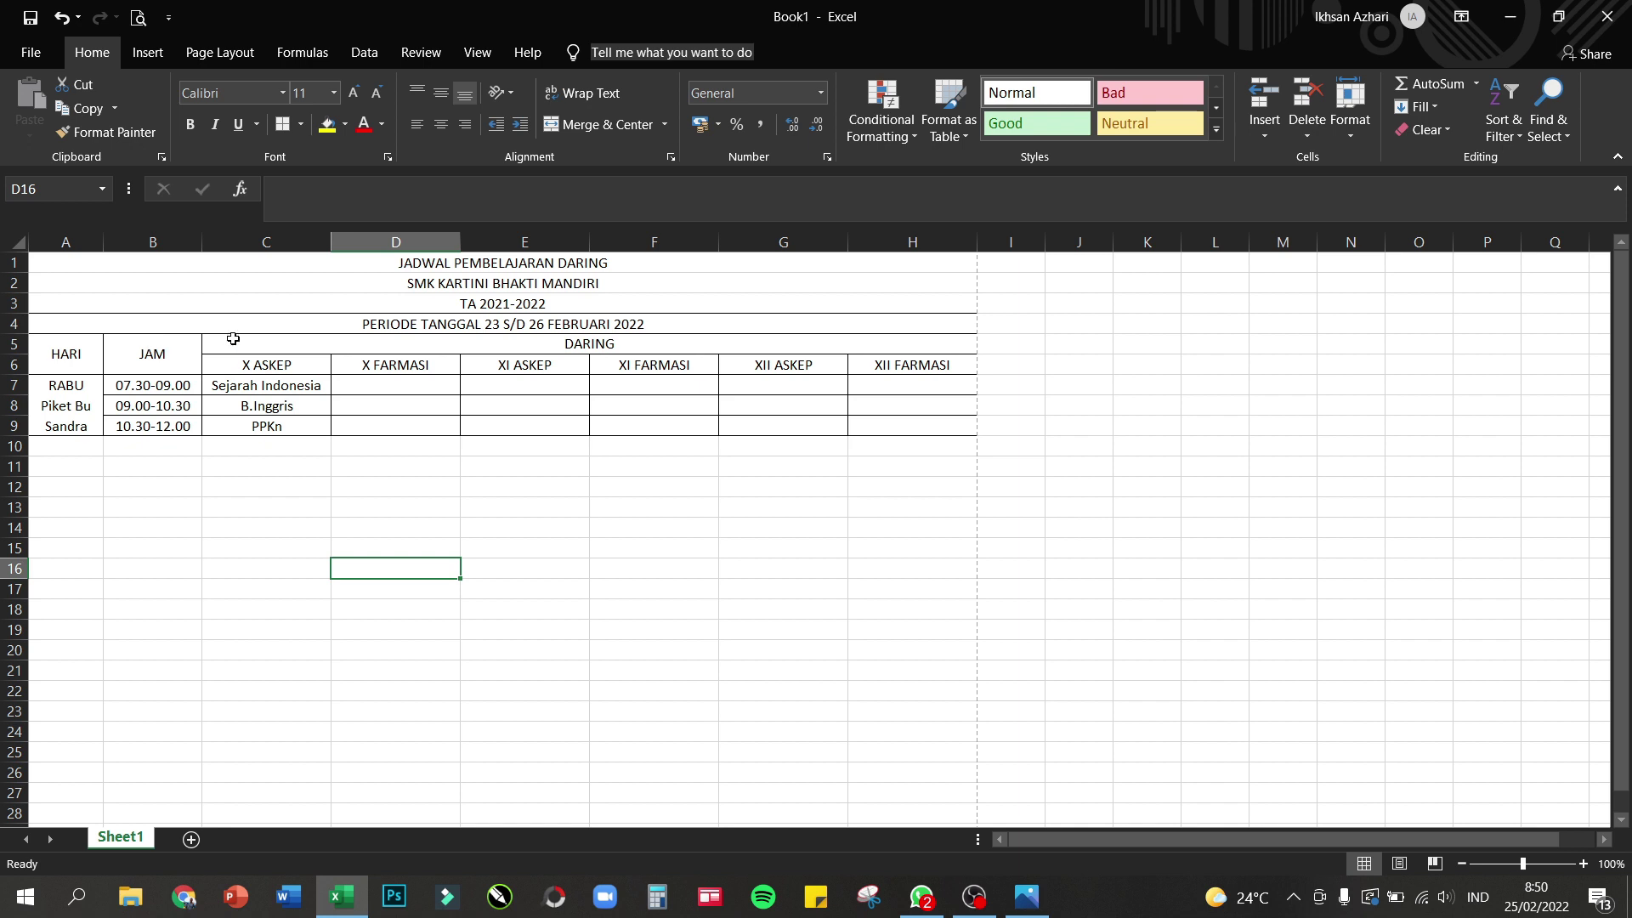
- Fill the PERIODE TANGGAL row 4 with yellow and the table header rows A5:H6 with grey
left_click(315, 326)
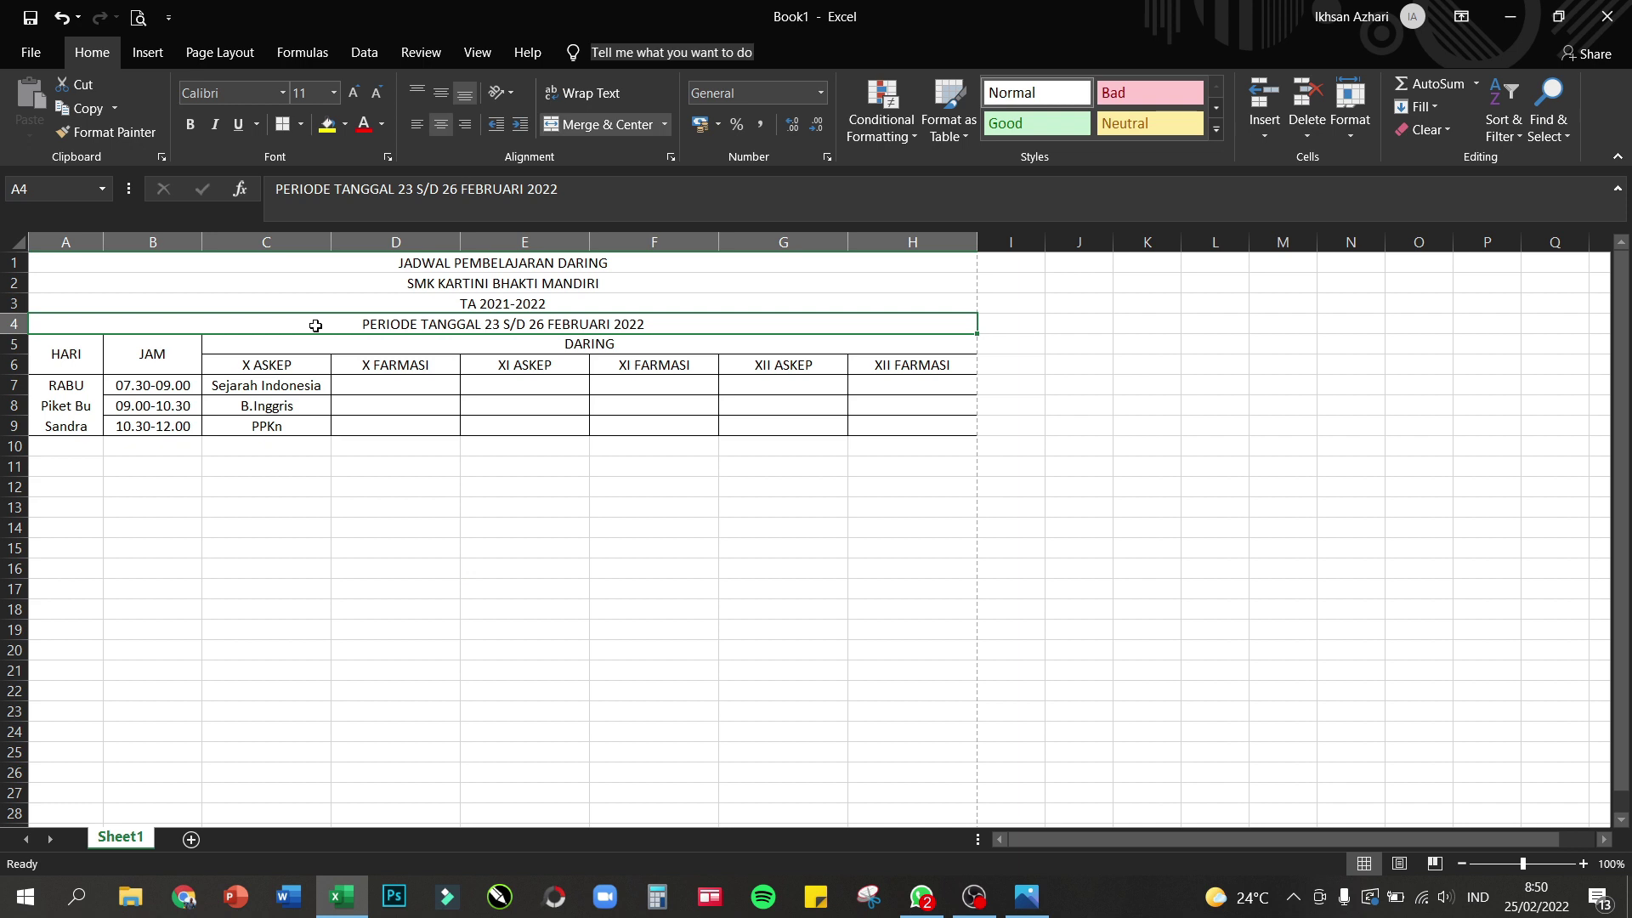
left_click(333, 133)
left_click_drag(68, 362, 565, 361)
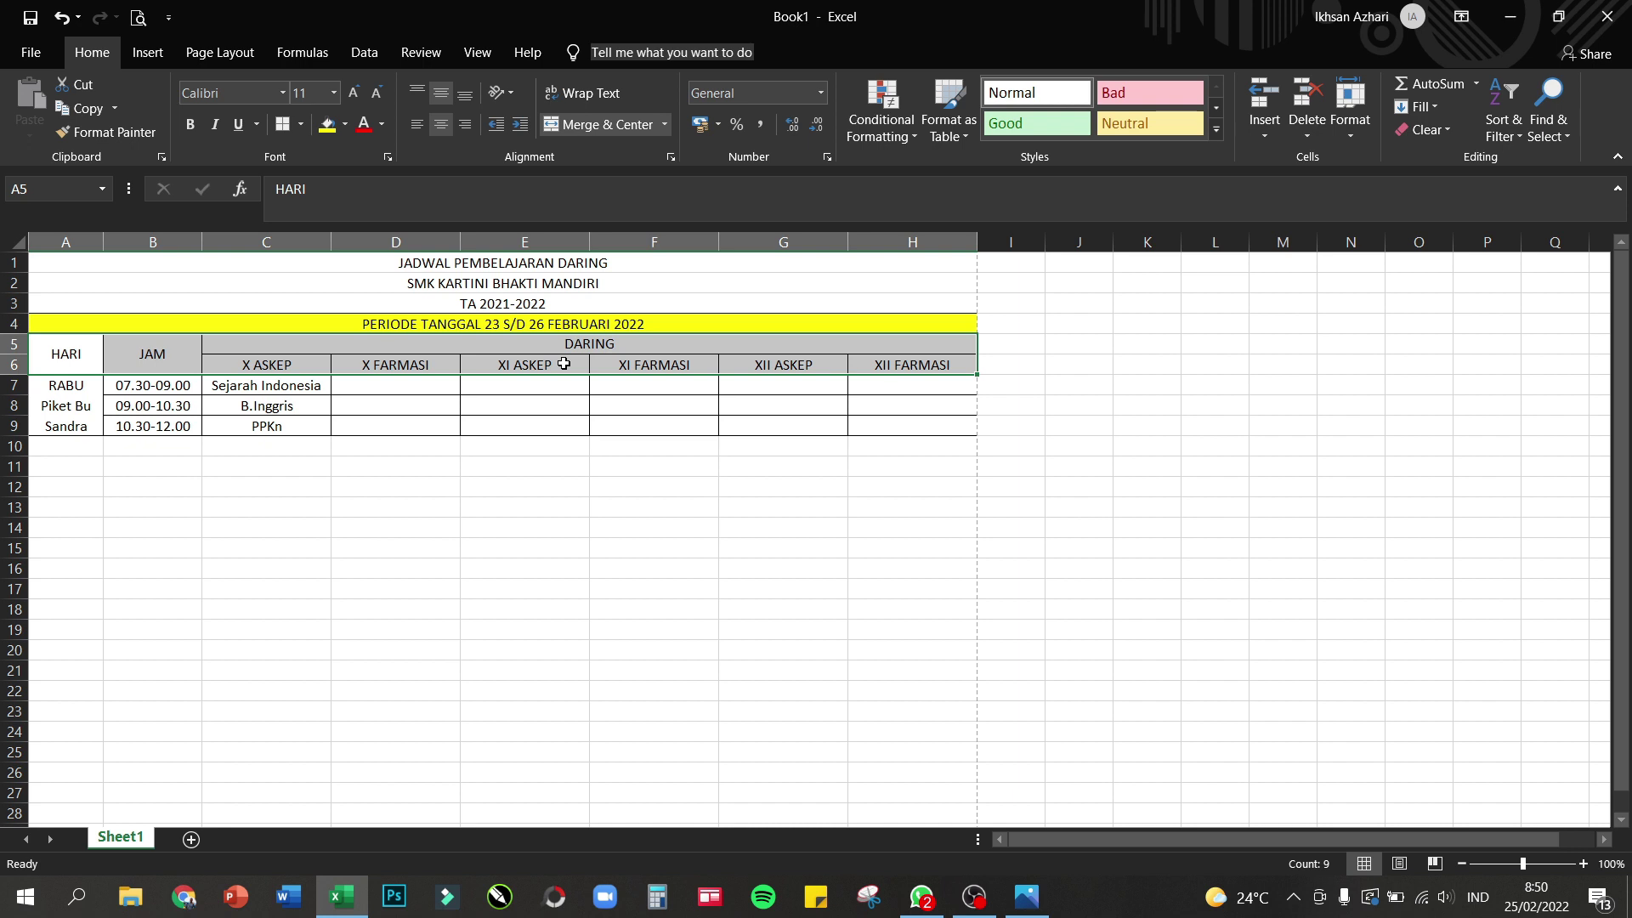
left_click(344, 125)
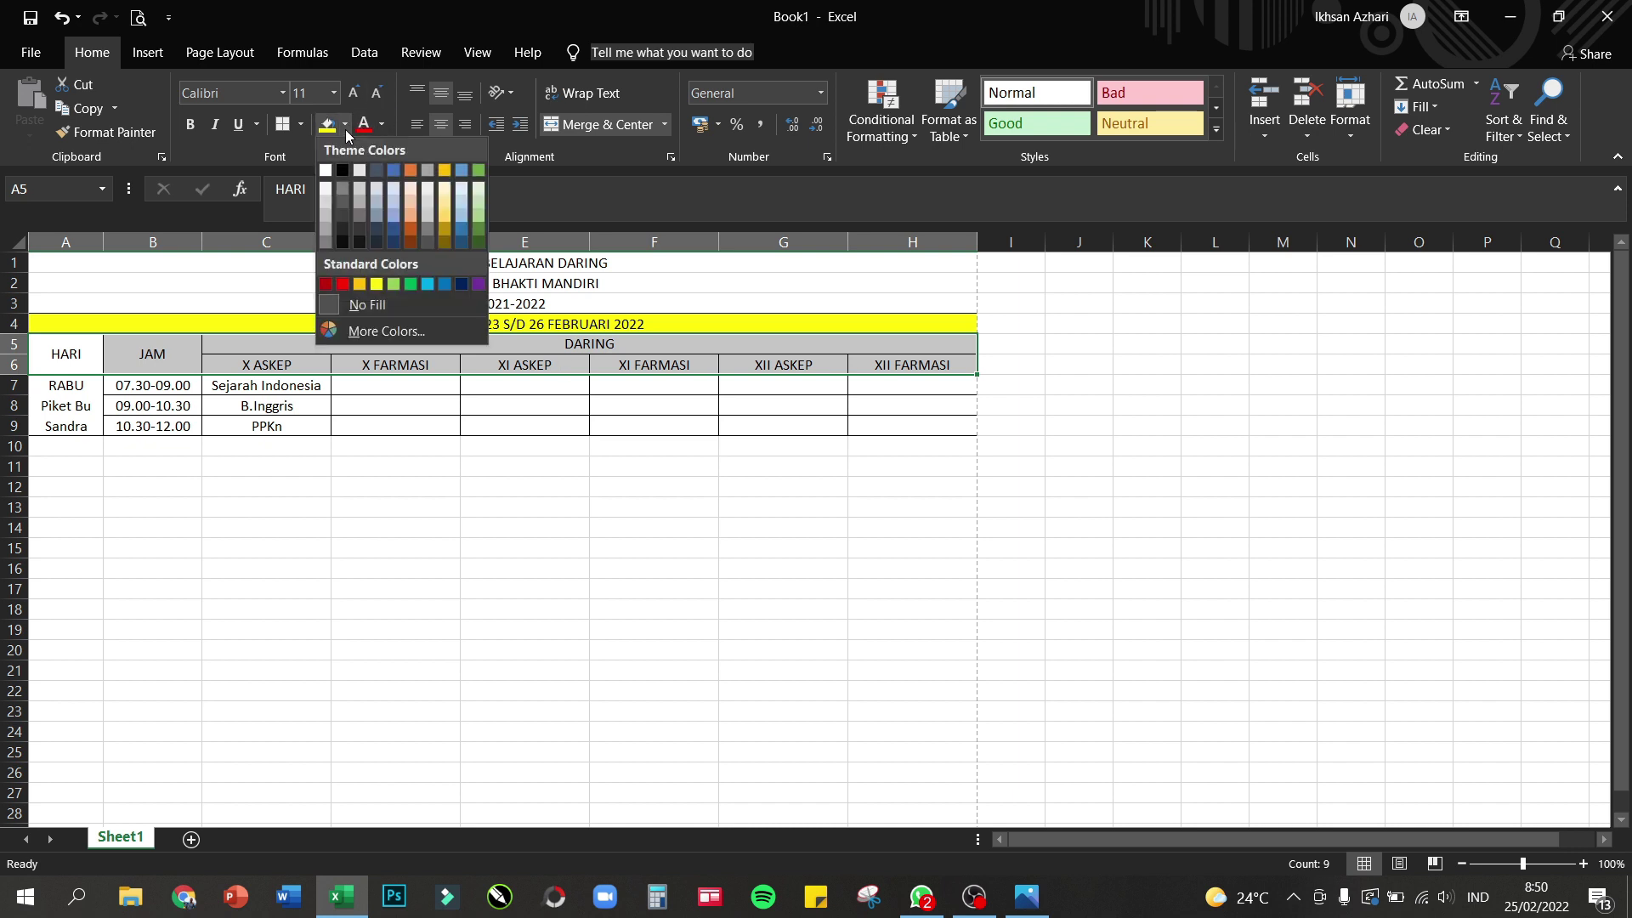
left_click(325, 220)
left_click(649, 348)
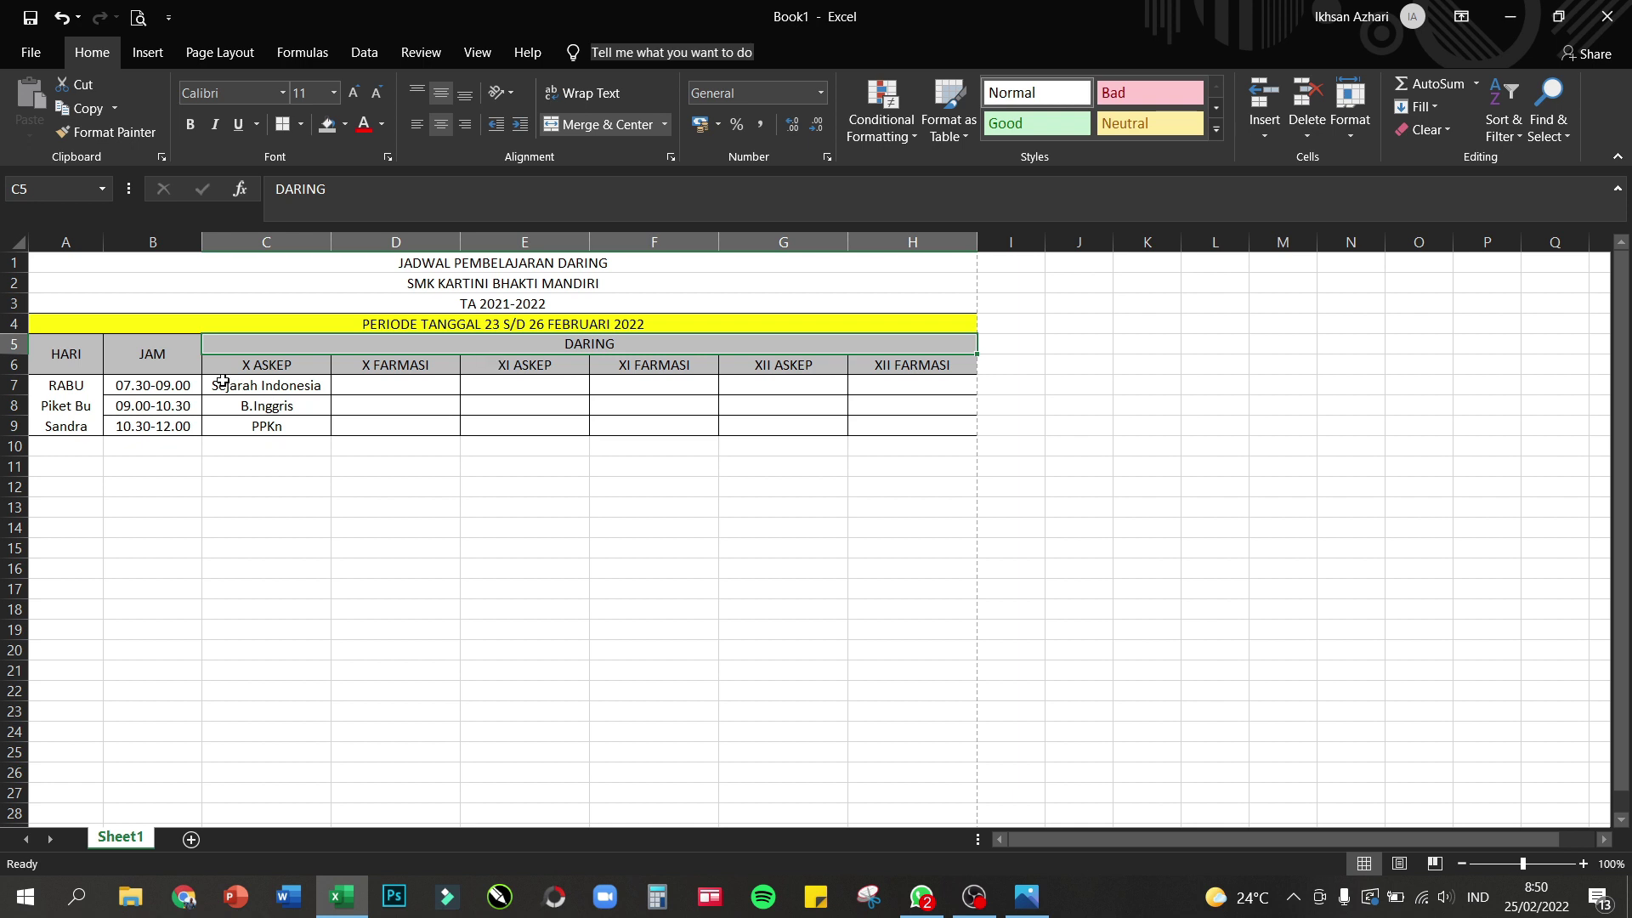
left_click(469, 463)
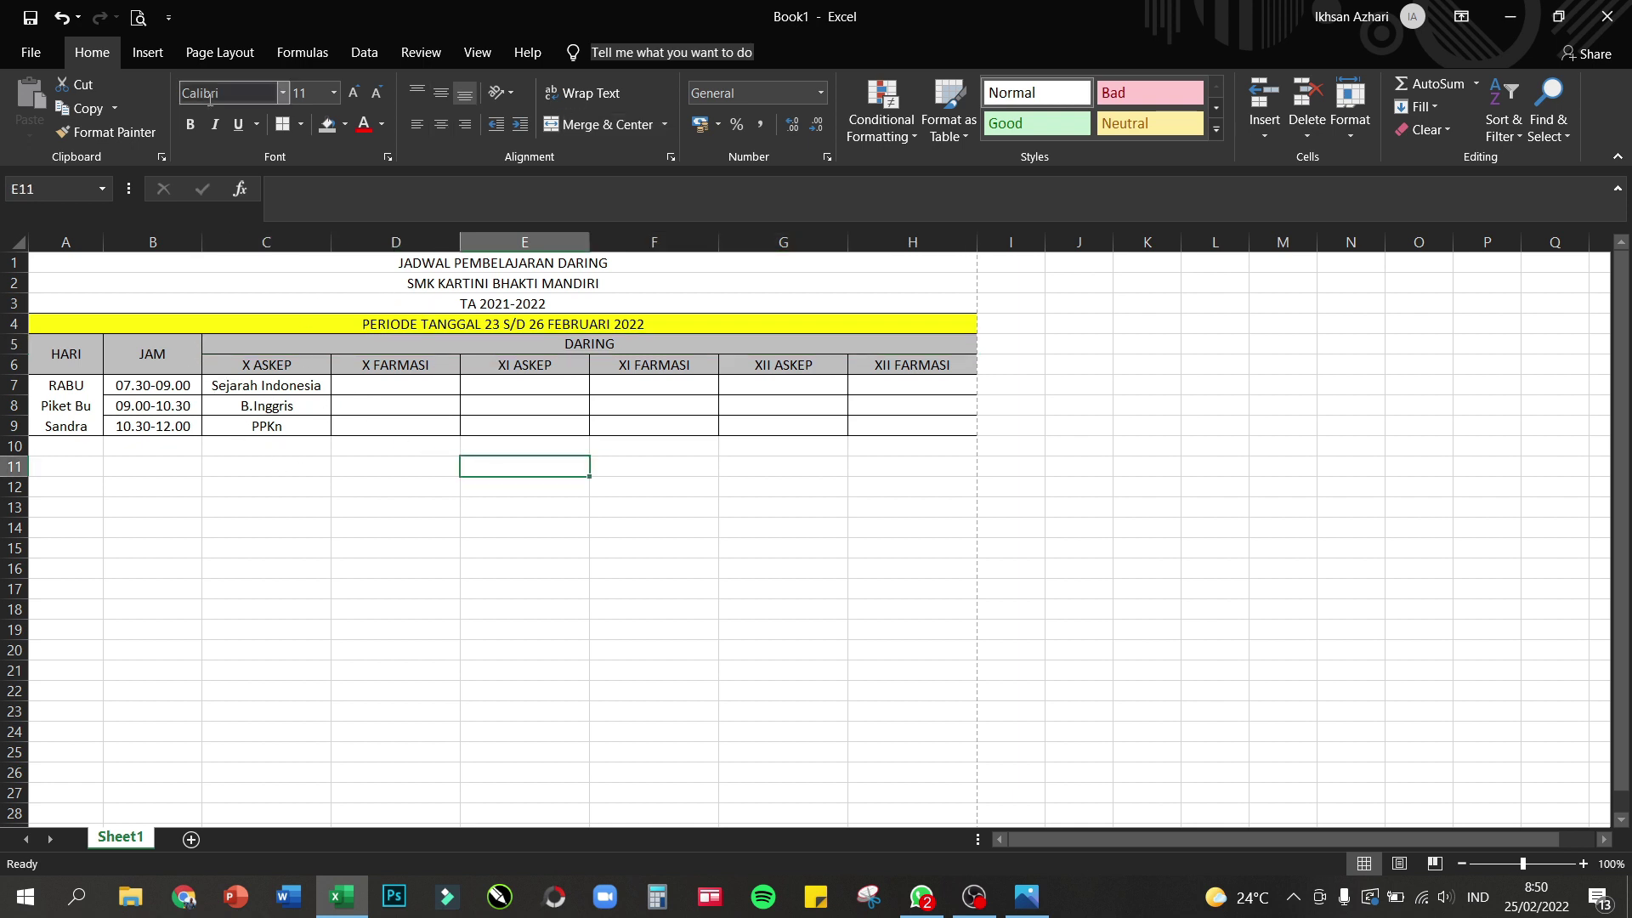
- Check the table in the print preview and middle-align the merged RABU Piket cell A7:A9 vertically, keeping it centered horizontally
left_click(140, 22)
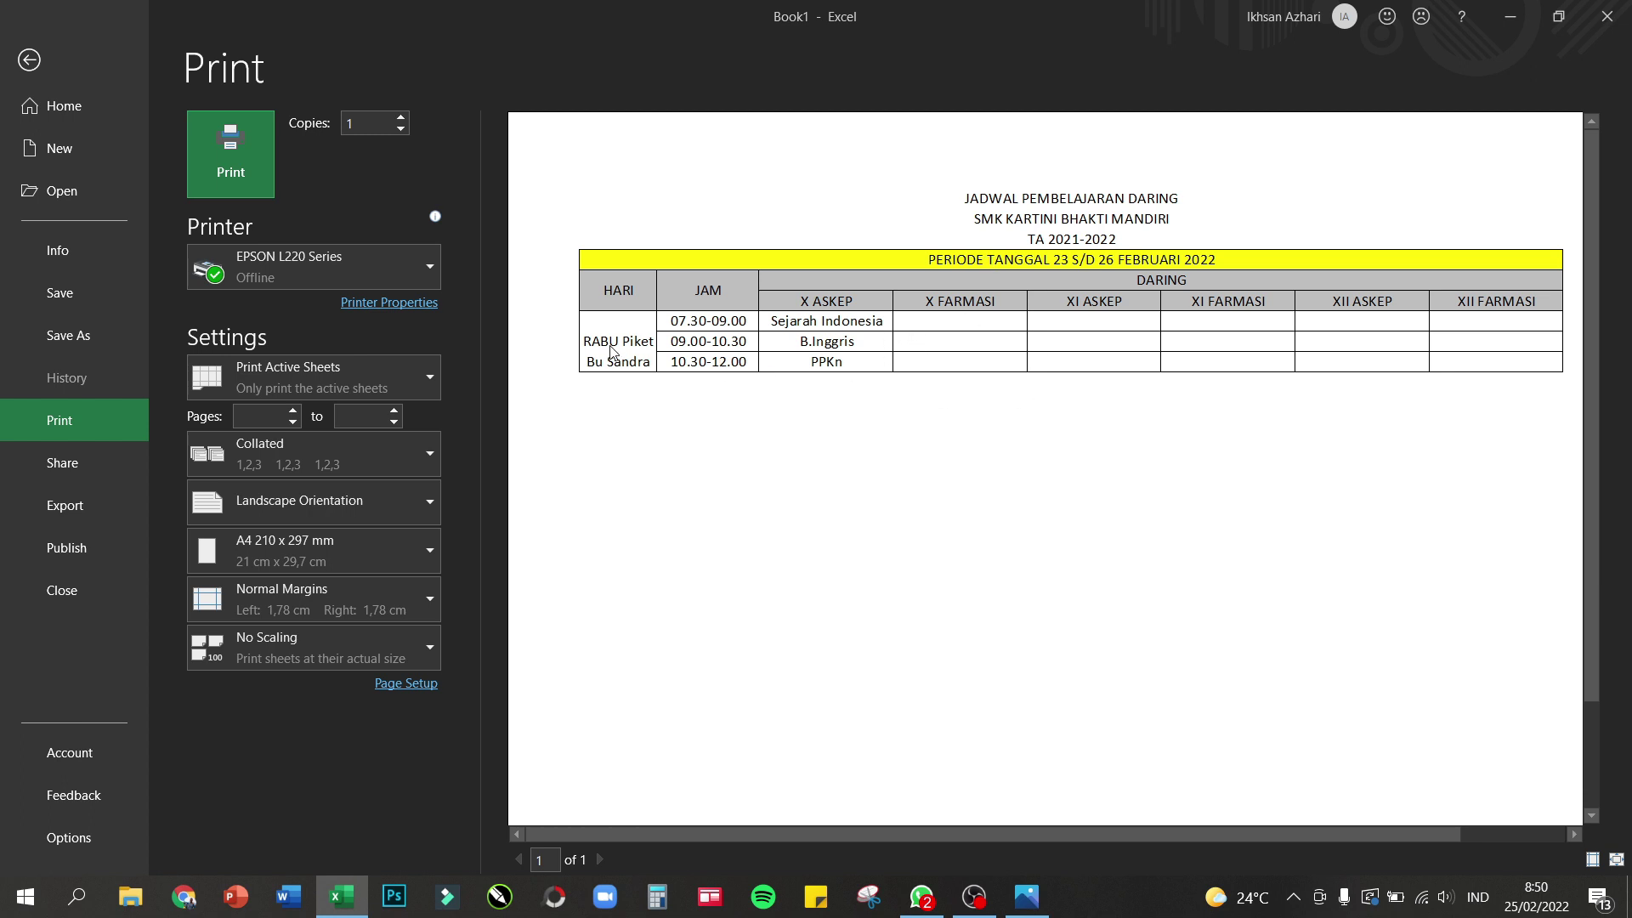
left_click(30, 60)
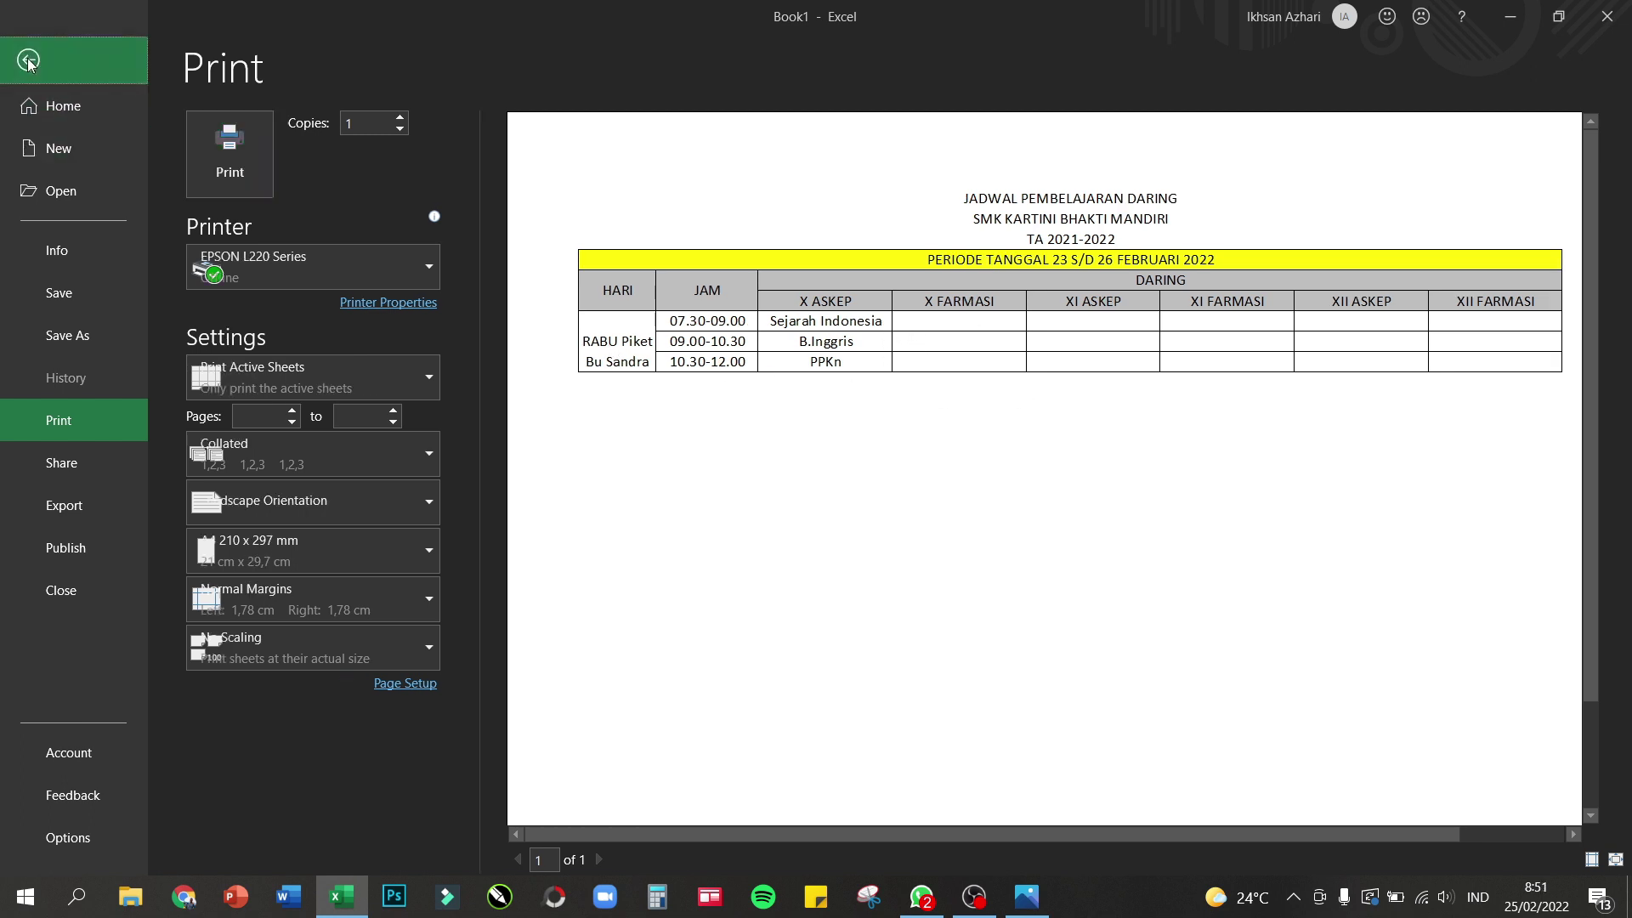
left_click(66, 394)
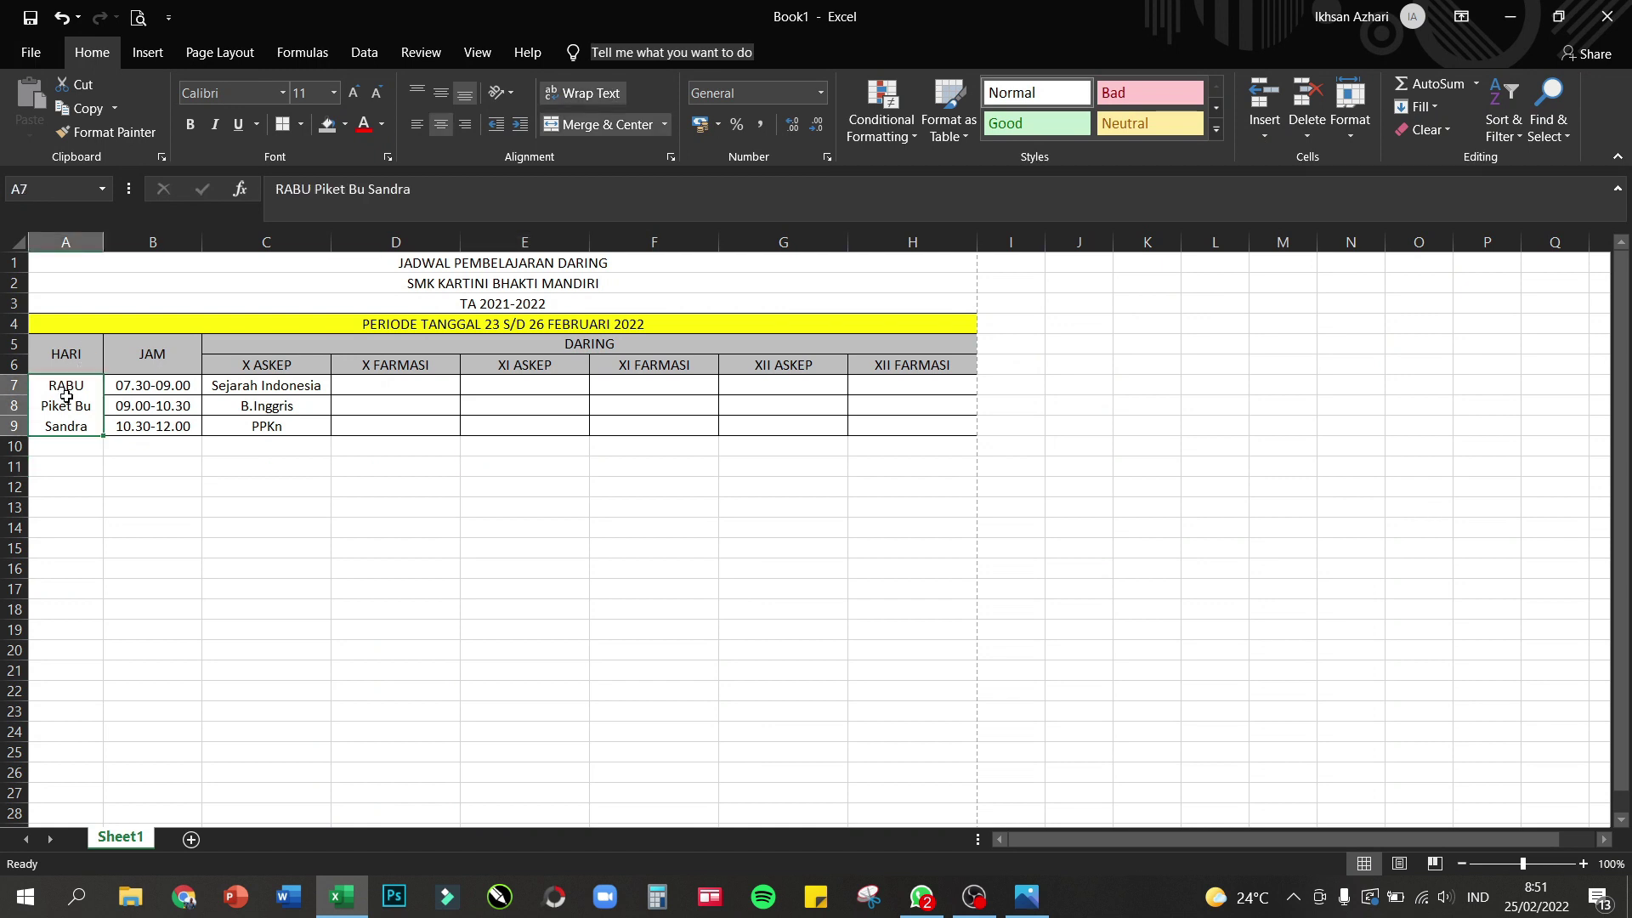
left_click(442, 95)
left_click(441, 134)
left_click(441, 134)
- Inspect the RABU Piket cell's alignment and the header fills in the print preview, and return to the sheet
left_click(144, 9)
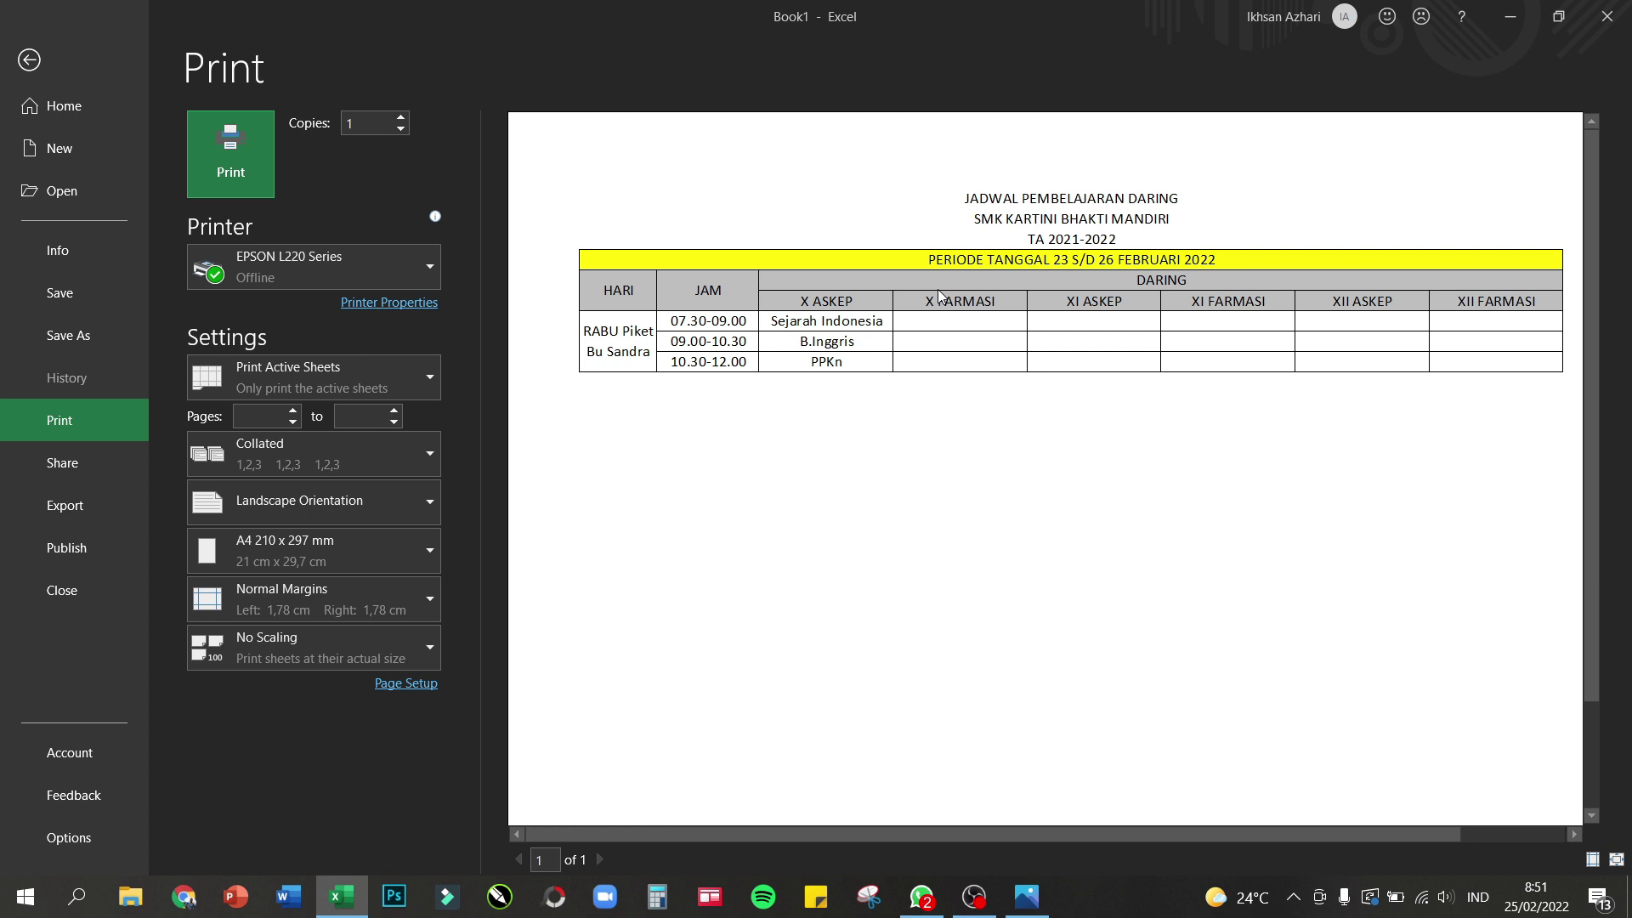
left_click(30, 61)
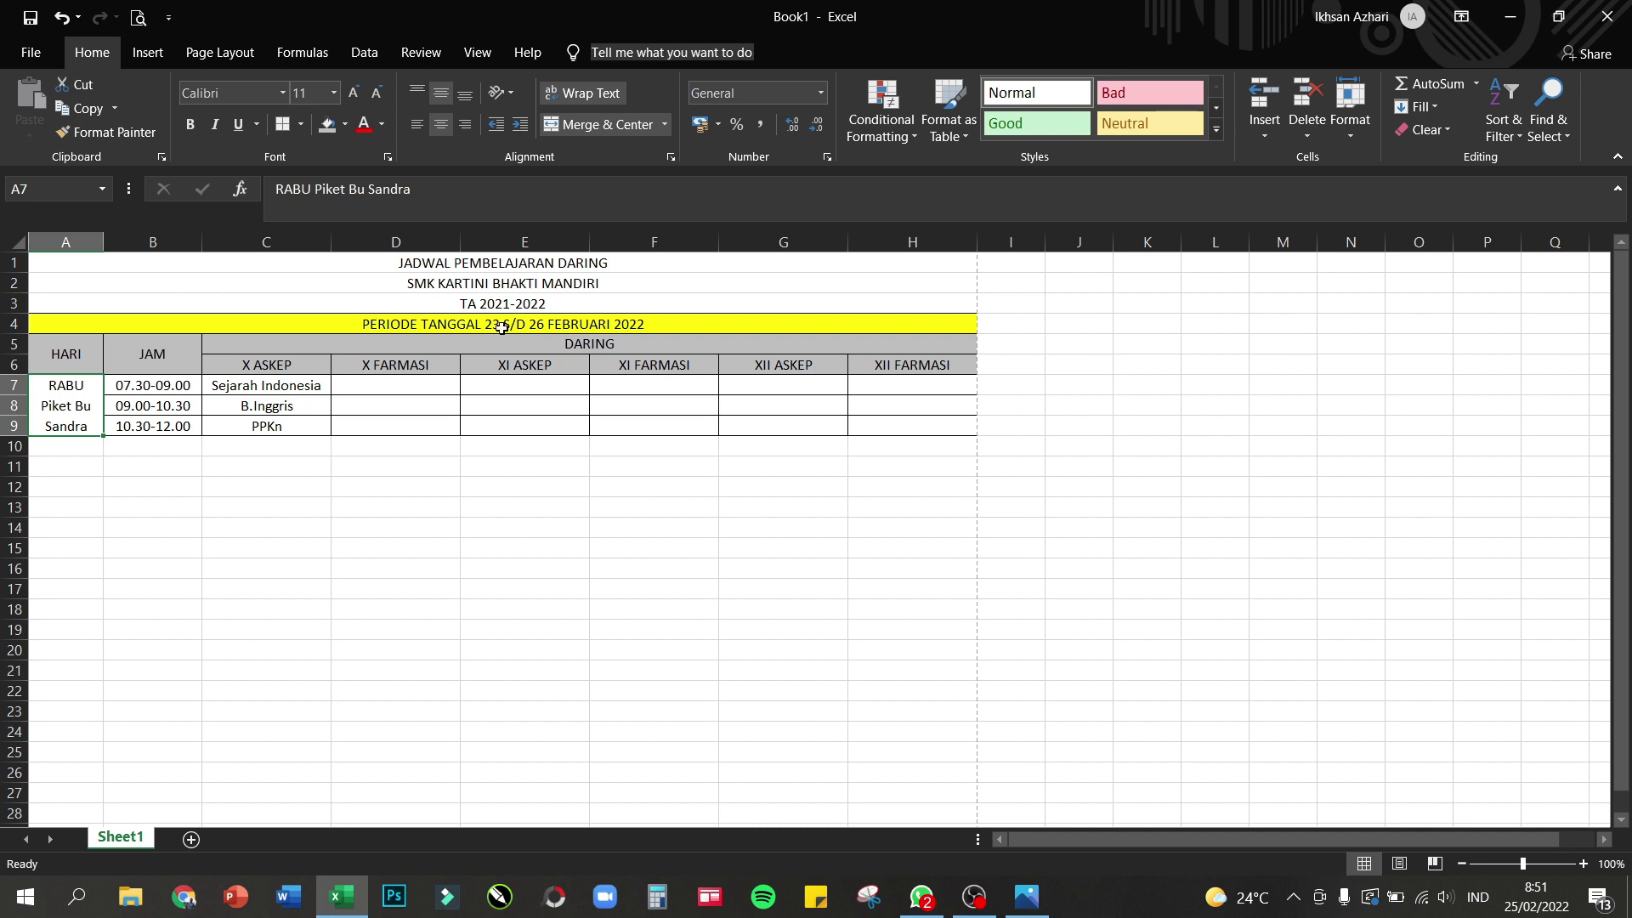
left_click(374, 405)
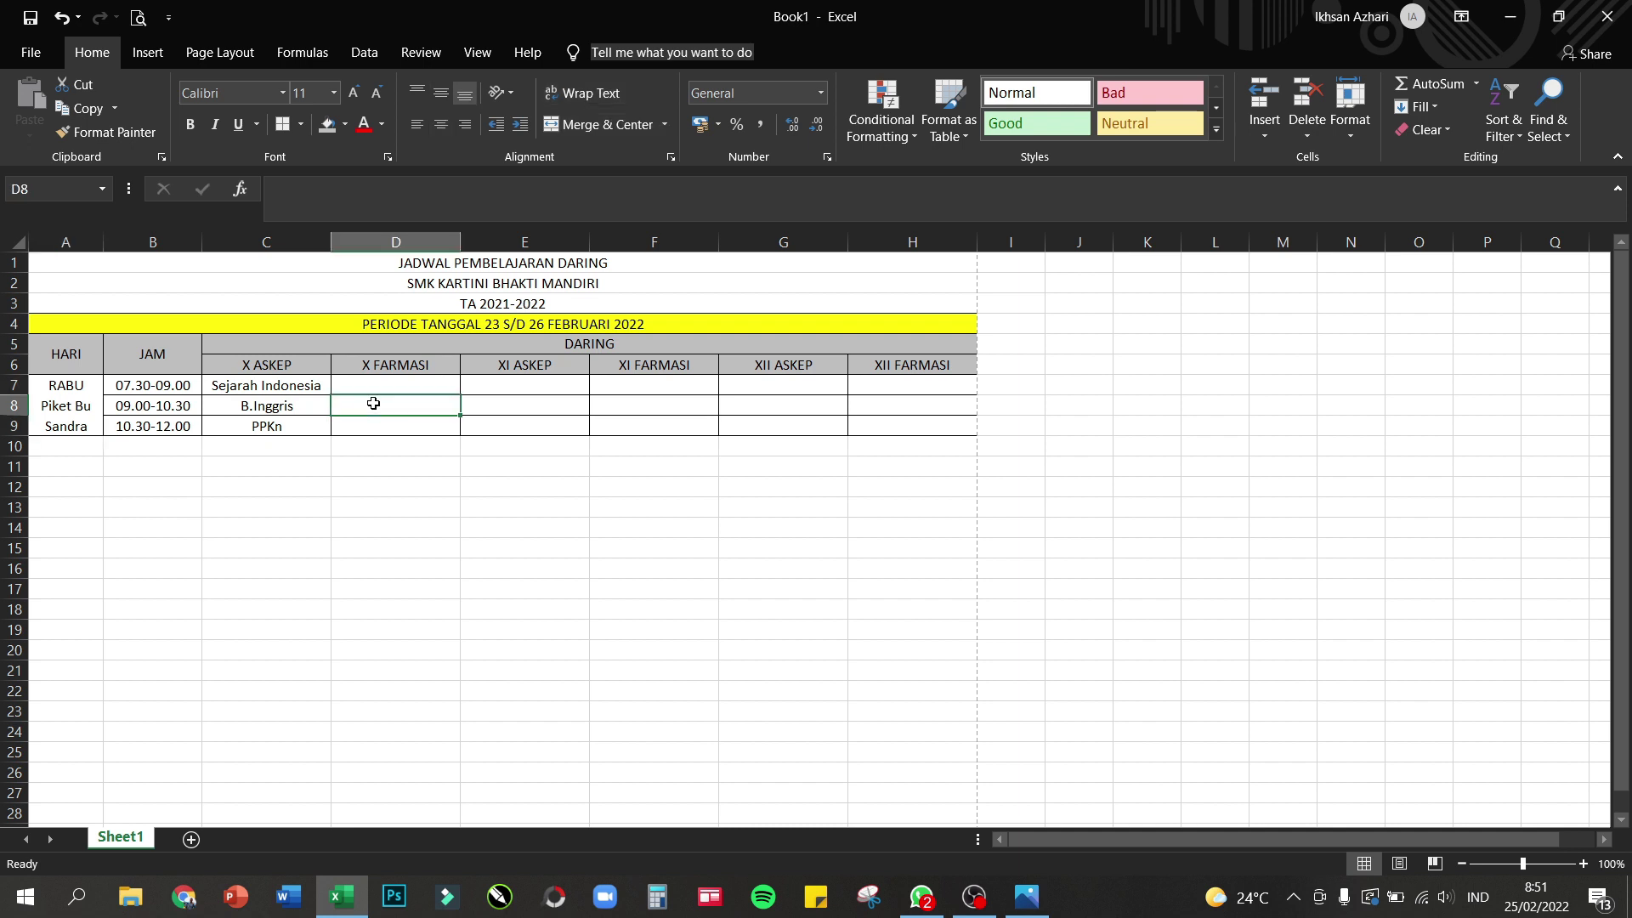